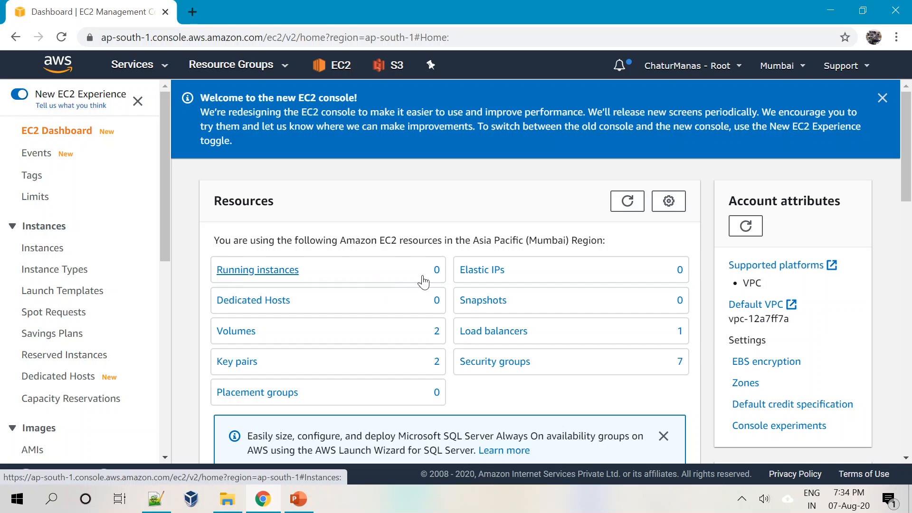
Step: Open the list of EC2 instances and enlarge the instance details pane below it
left_click(36, 248)
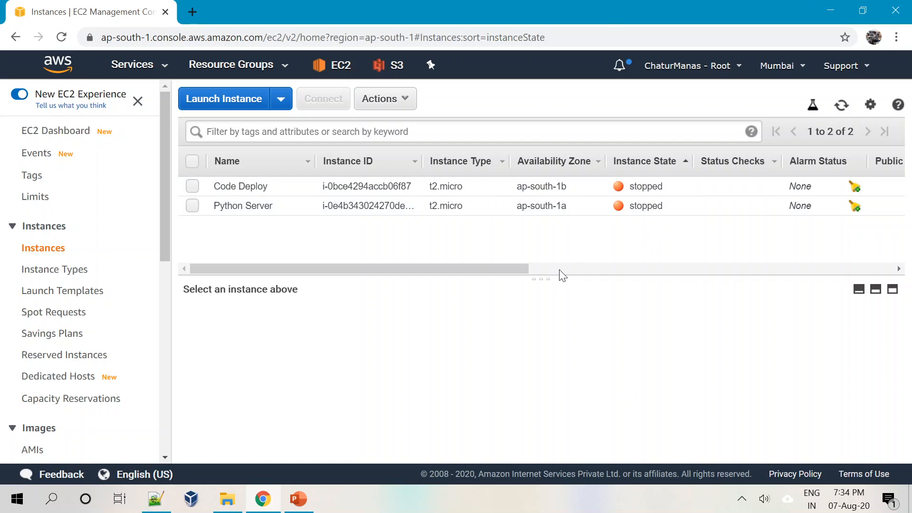
left_click_drag(540, 283, 543, 258)
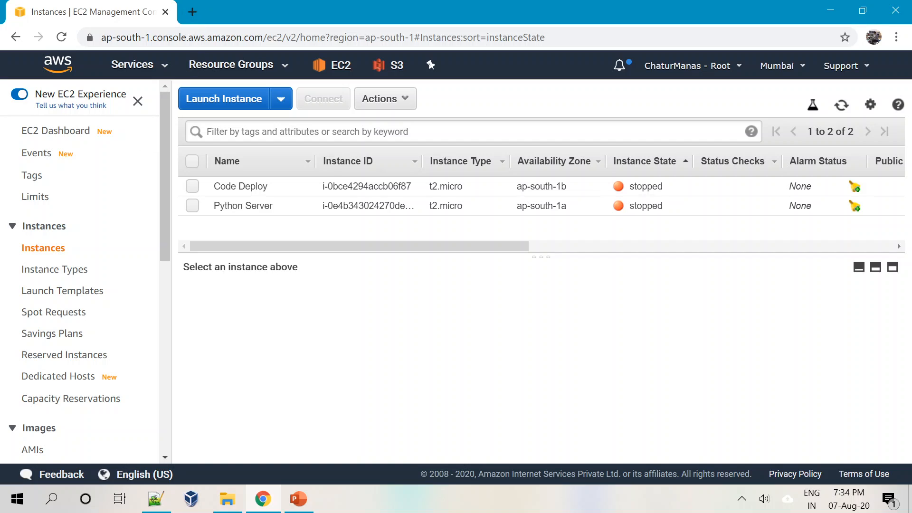
Step: Open the AWS console in a second browser tab and go to the Systems Manager service by searching for "system"
right_click(124, 68)
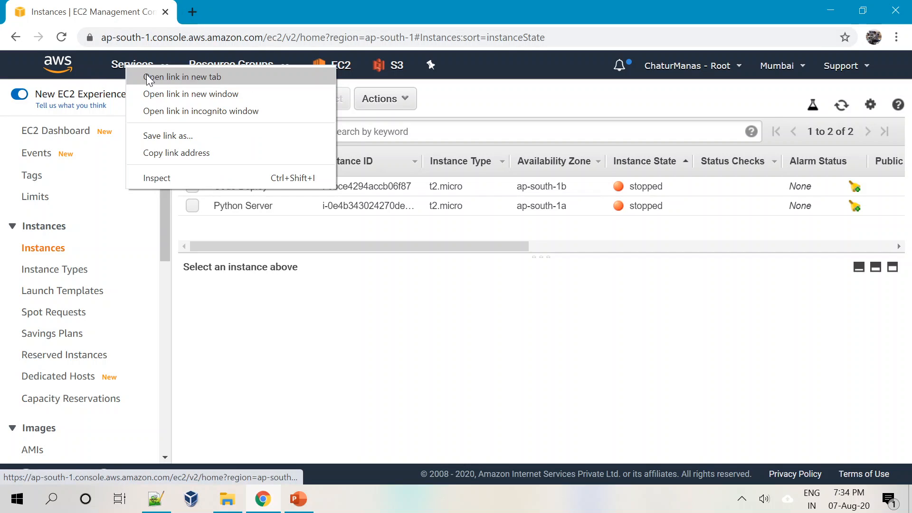
left_click(146, 75)
left_click(208, 8)
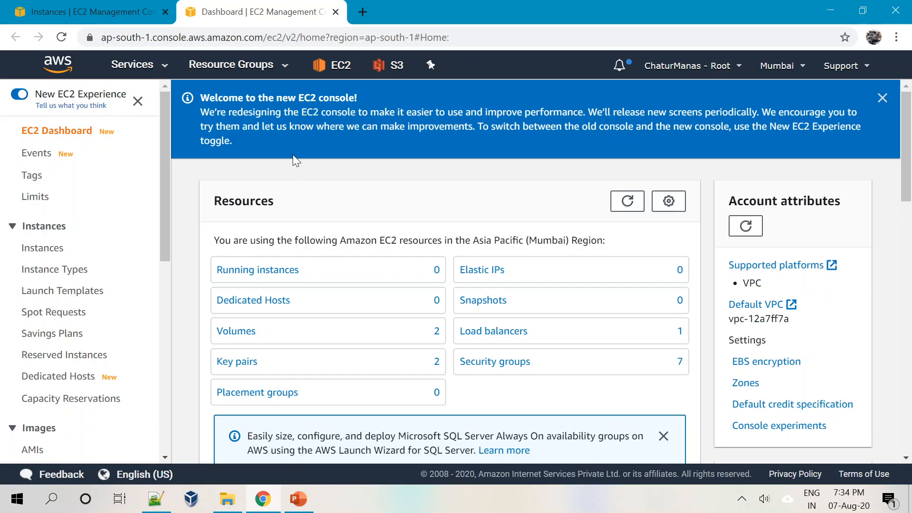
left_click(131, 70)
type("system")
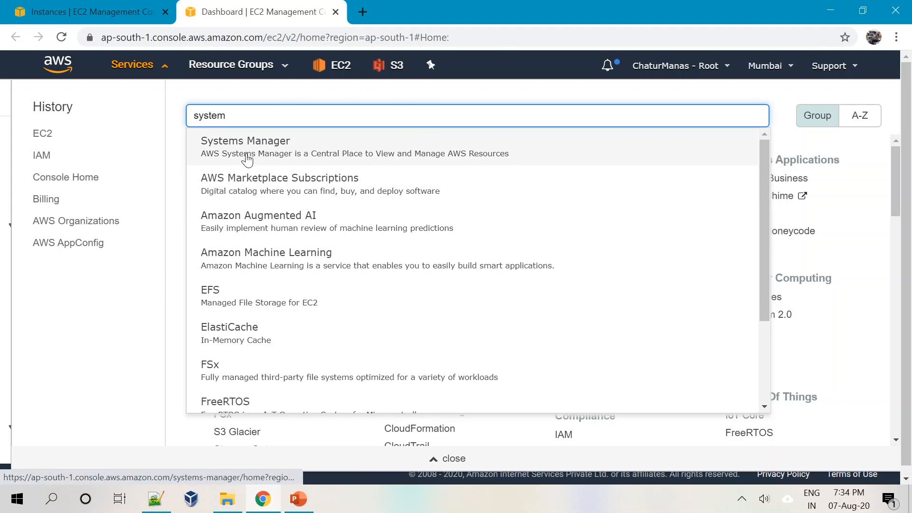
left_click(232, 145)
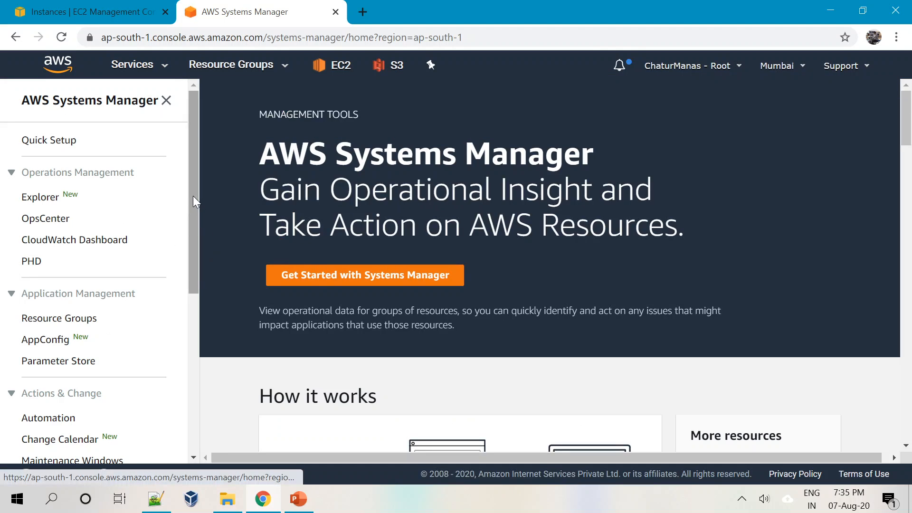
Step: Look through the Systems Manager feature categories and open Managed Instances under Instances & Nodes
mouse_move(193, 195)
left_mouse_down()
mouse_move(187, 396)
mouse_move(187, 180)
left_mouse_up()
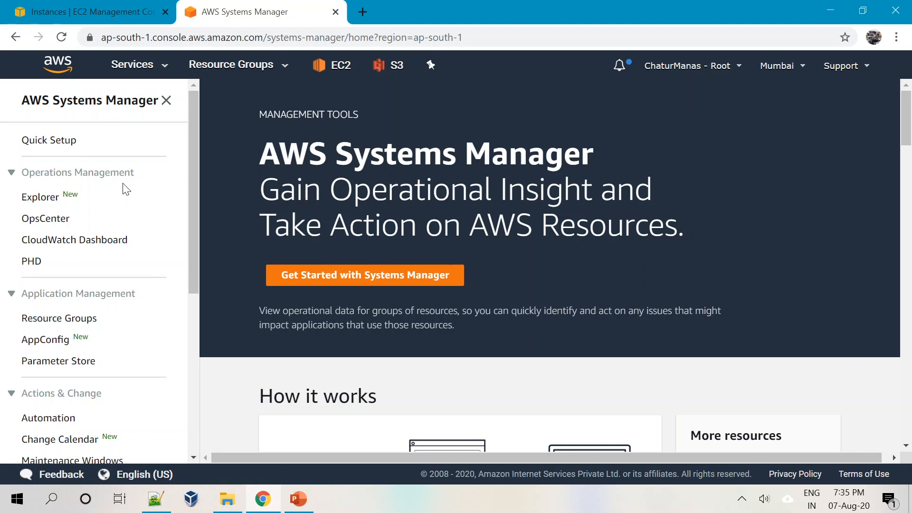
left_click_drag(191, 202, 194, 249)
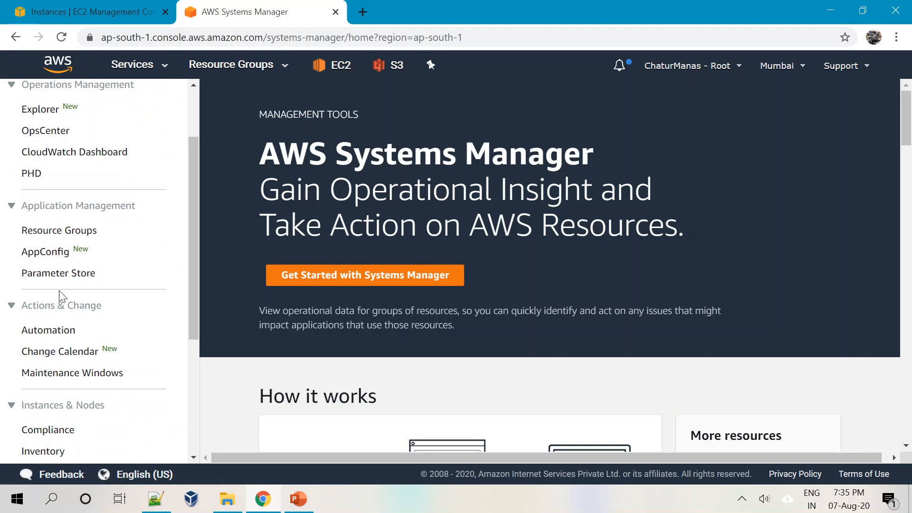
left_click_drag(186, 290, 173, 392)
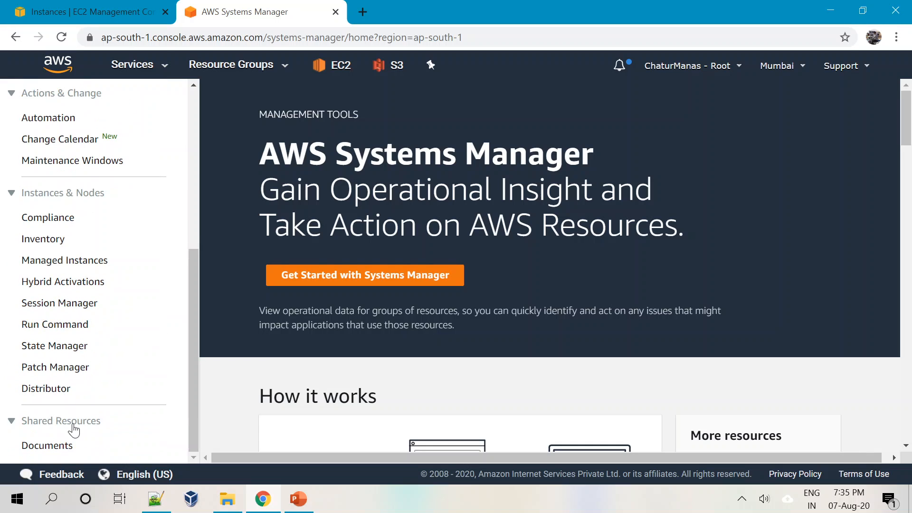
left_click_drag(193, 345, 169, 160)
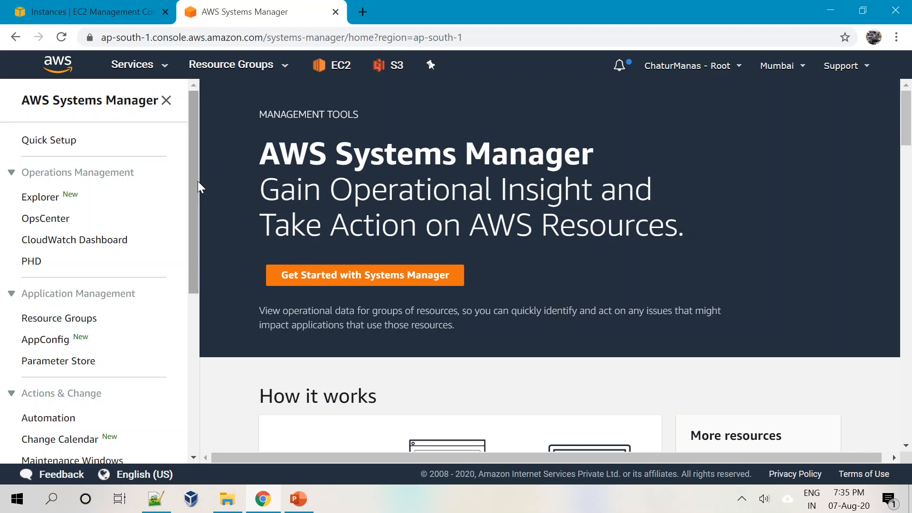
left_click_drag(195, 186, 153, 178)
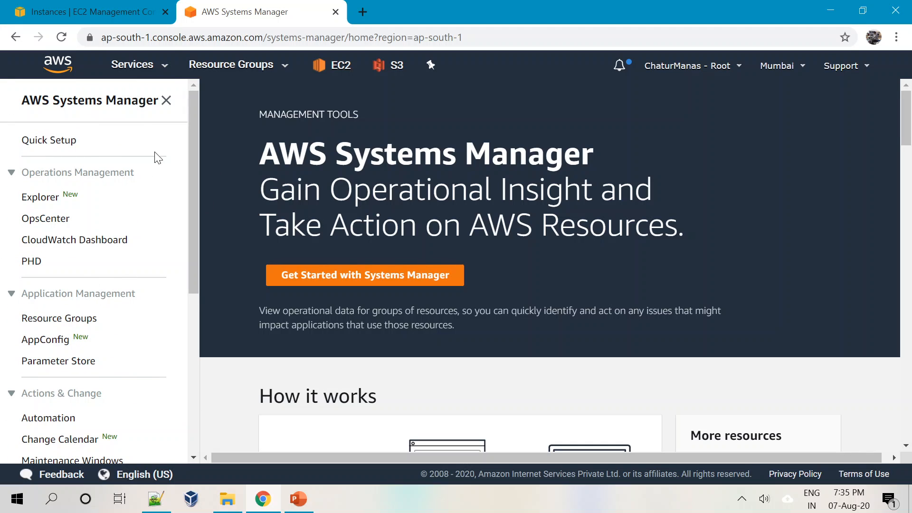
left_click_drag(190, 187, 182, 373)
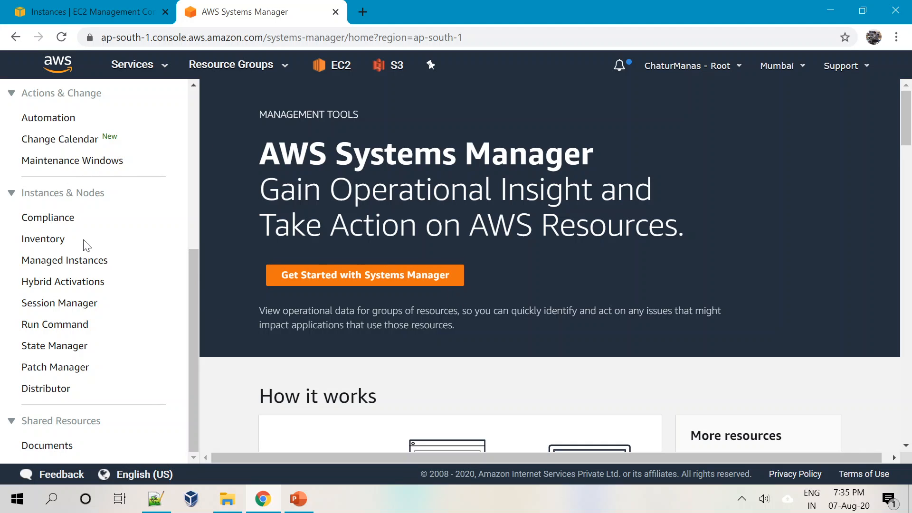
left_click(61, 261)
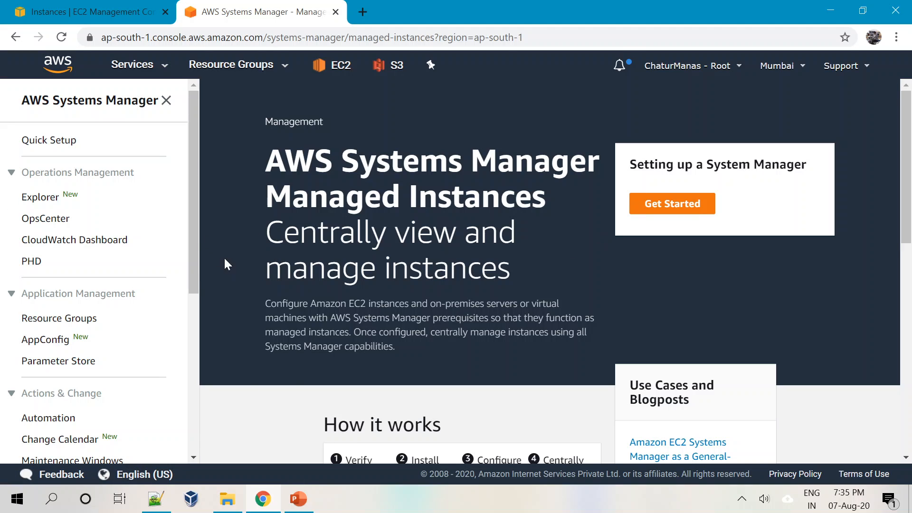
scroll(193, 227, "down", 6)
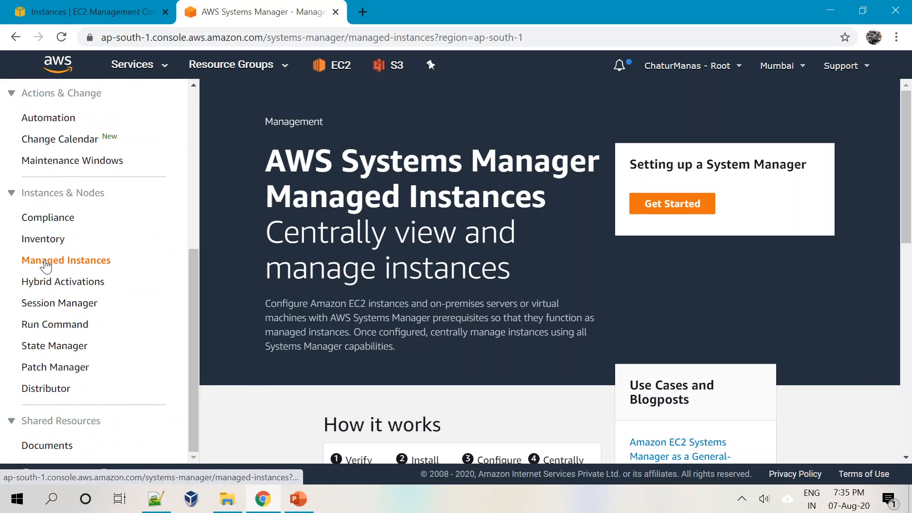
left_click(41, 260)
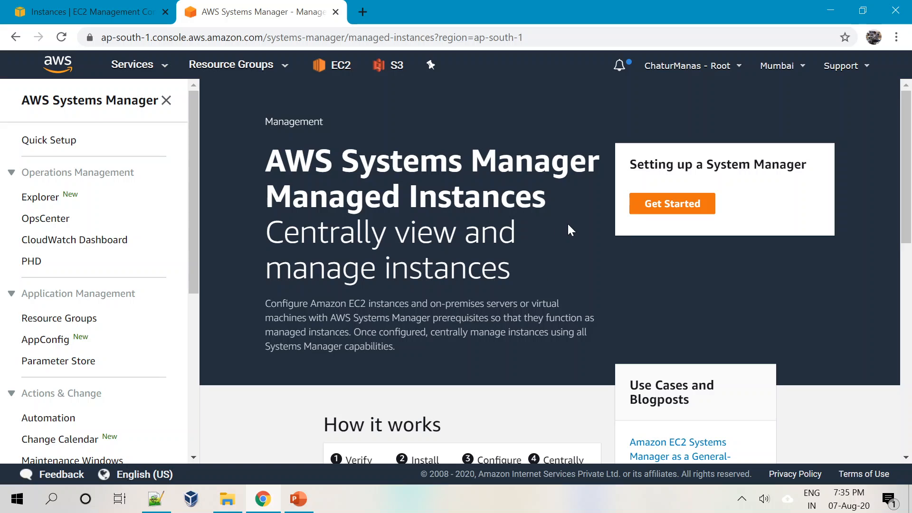
Step: View the Systems Manager getting-started guide and close its browser tab
left_click(661, 217)
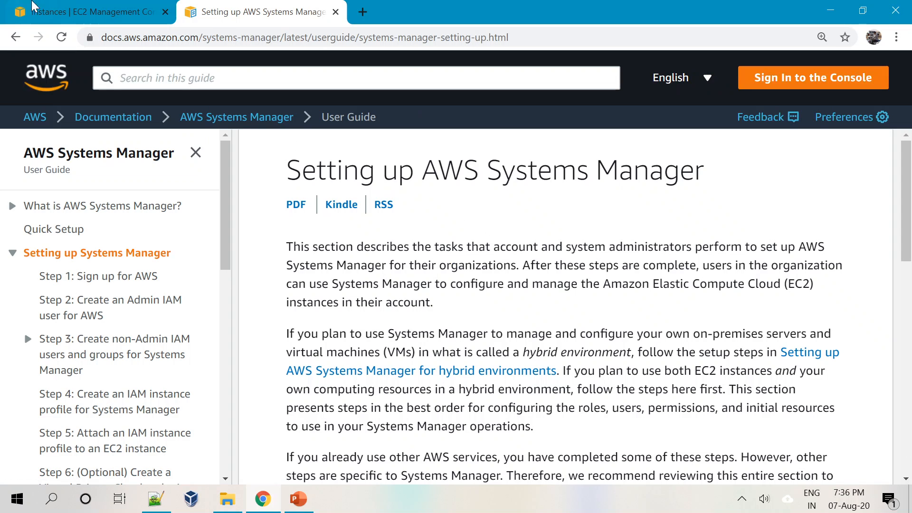
left_click(152, 12)
left_click(190, 14)
left_click(336, 12)
Step: Reopen the console in a new browser tab and find the Systems Manager service with the search term "syste"
right_click(146, 71)
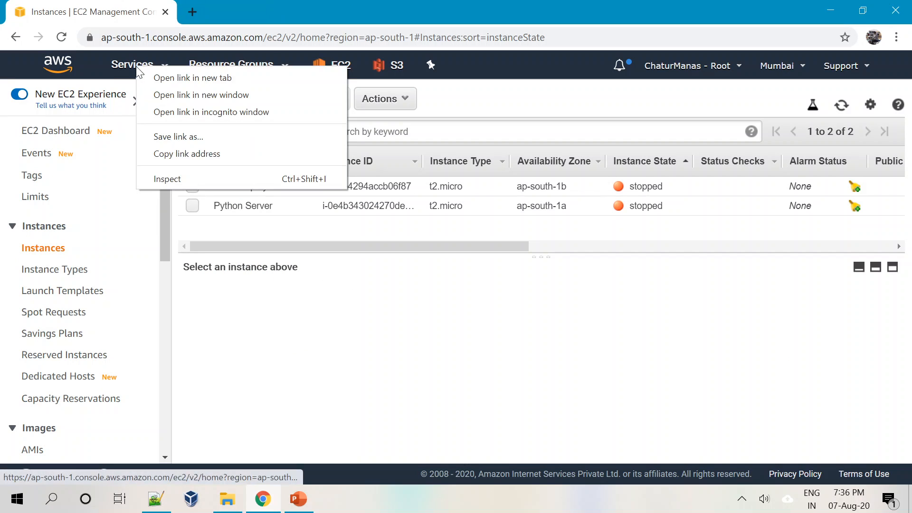
left_click(148, 75)
left_click(220, 11)
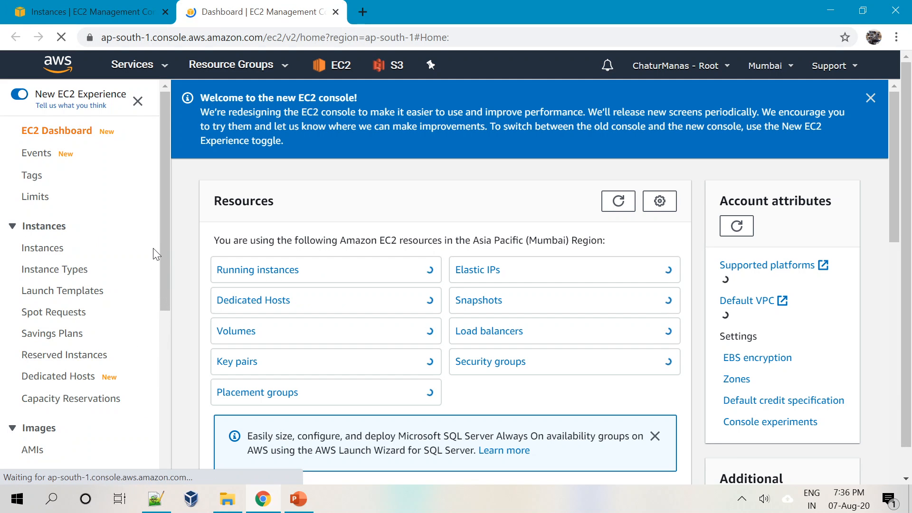
left_click(122, 67)
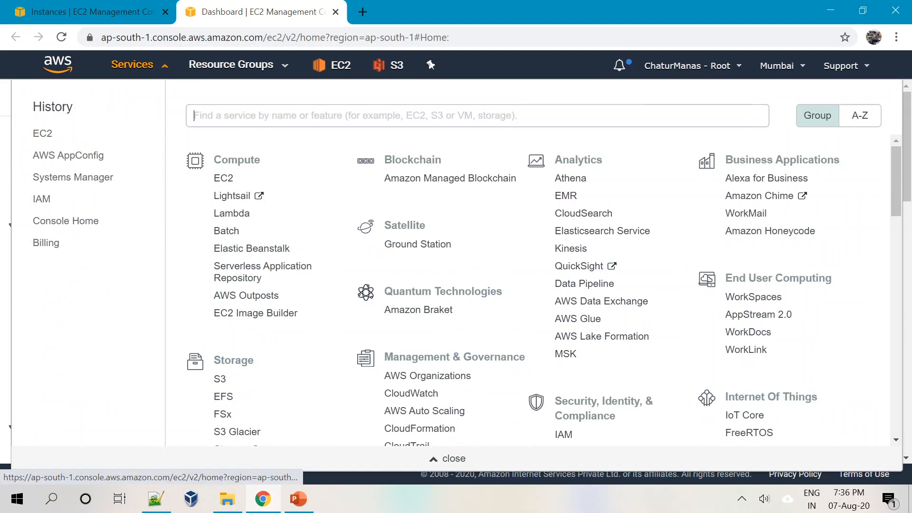
type("syste")
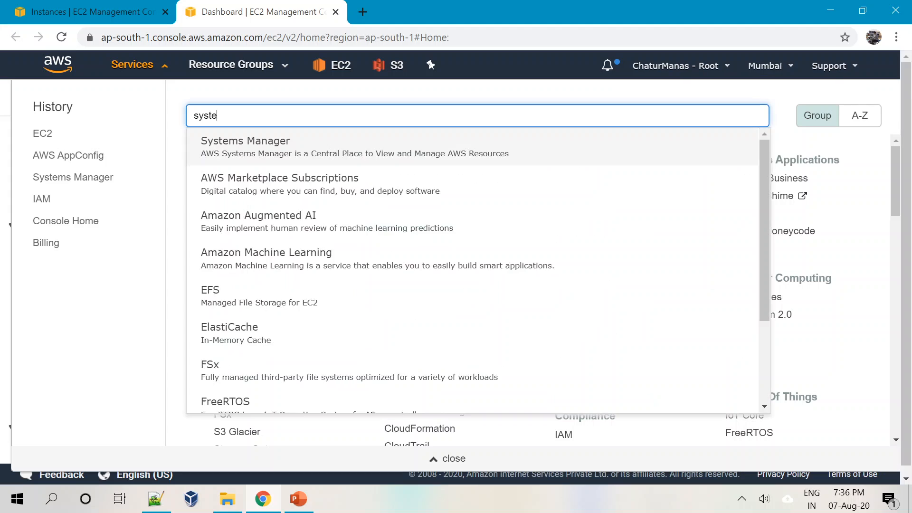
left_click(227, 158)
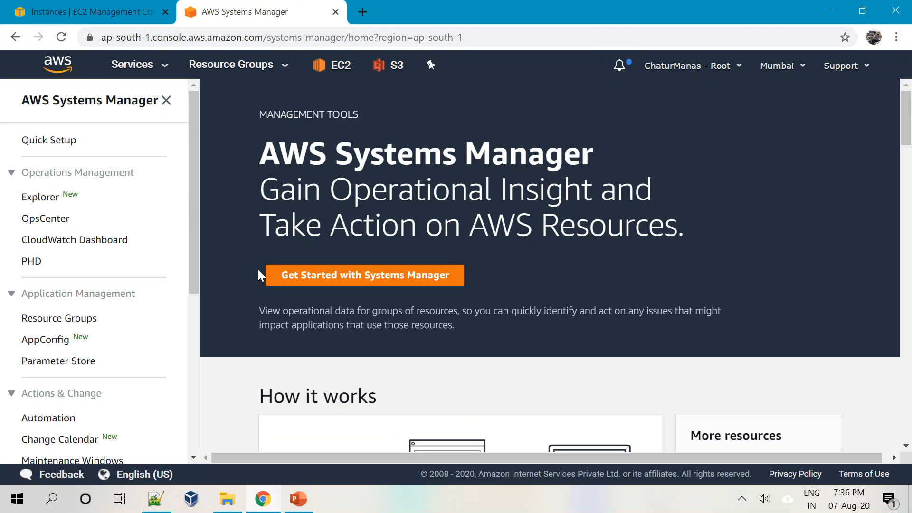
Step: Open the Managed Instances page of Systems Manager again
scroll(380, 303, "down", 3)
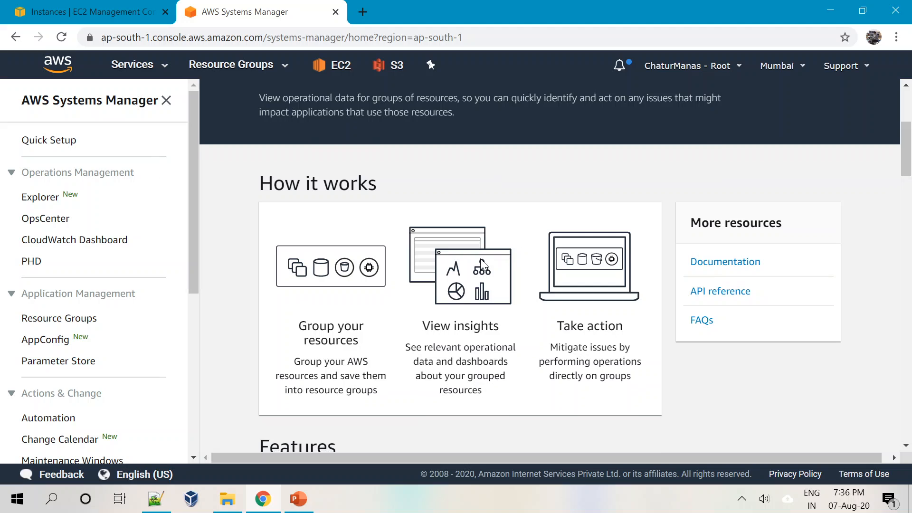
scroll(481, 258, "up", 3)
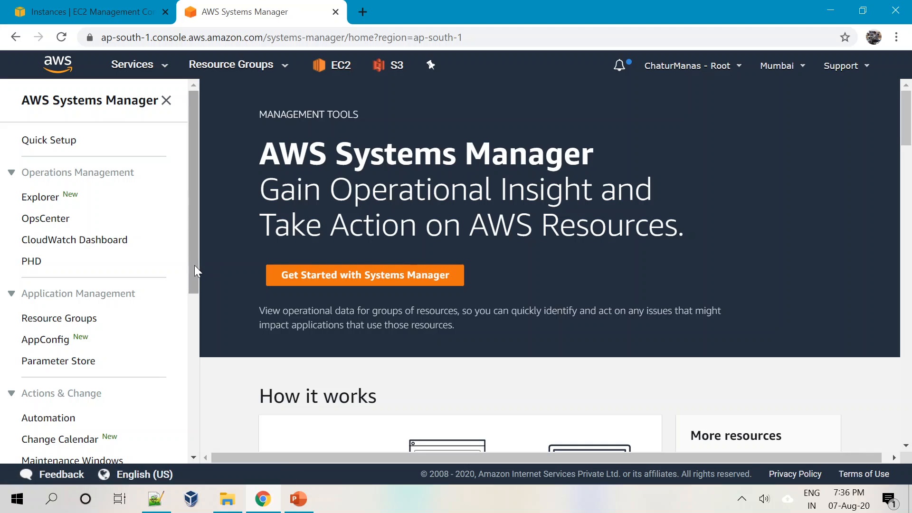
left_click_drag(195, 265, 201, 420)
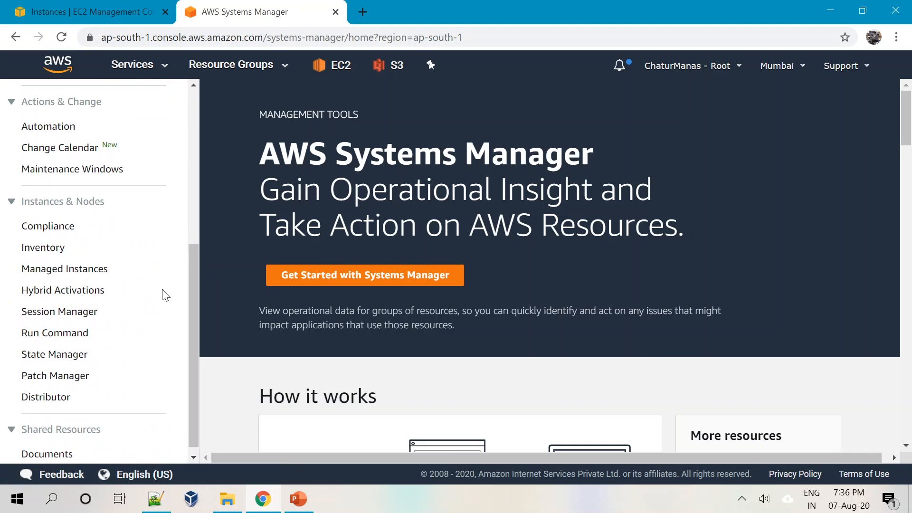
left_click(99, 274)
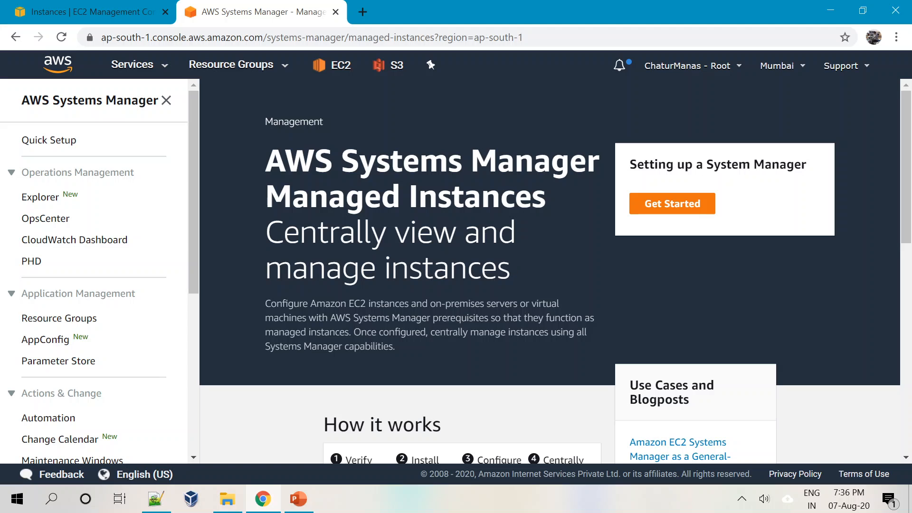
Step: Read the How it works section on the Managed Instances page, including the instance role and central management stages
scroll(505, 271, "down", 3)
scroll(505, 274, "down", 2)
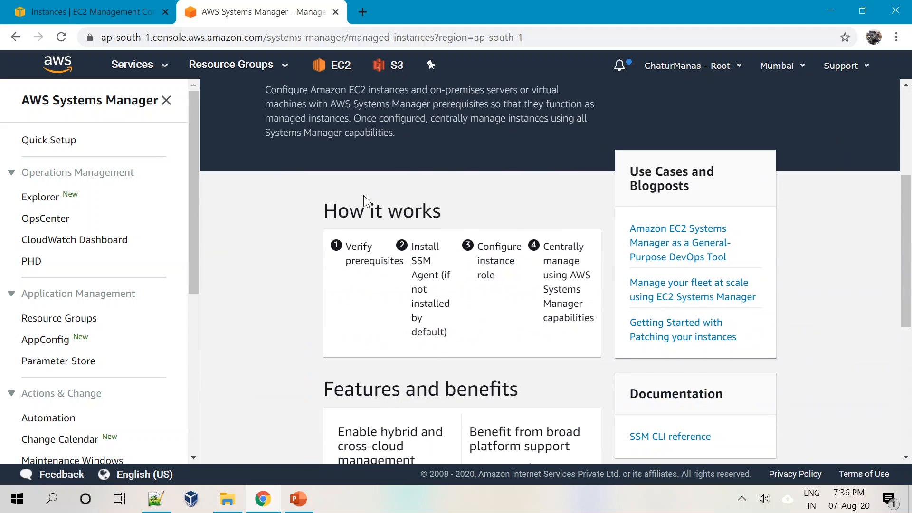
scroll(354, 274, "up", 5)
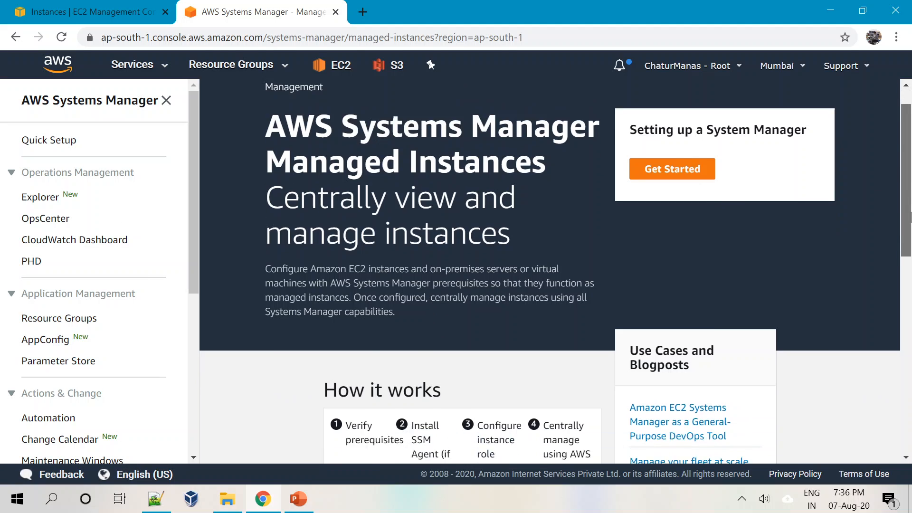
scroll(910, 169, "down", 5)
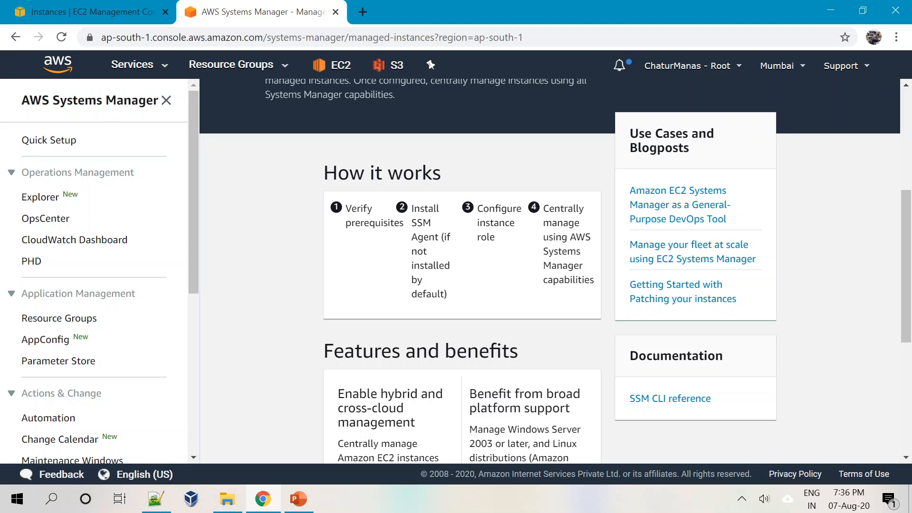
left_click_drag(554, 209, 574, 306)
left_click(531, 305)
scroll(237, 288, "up", 5)
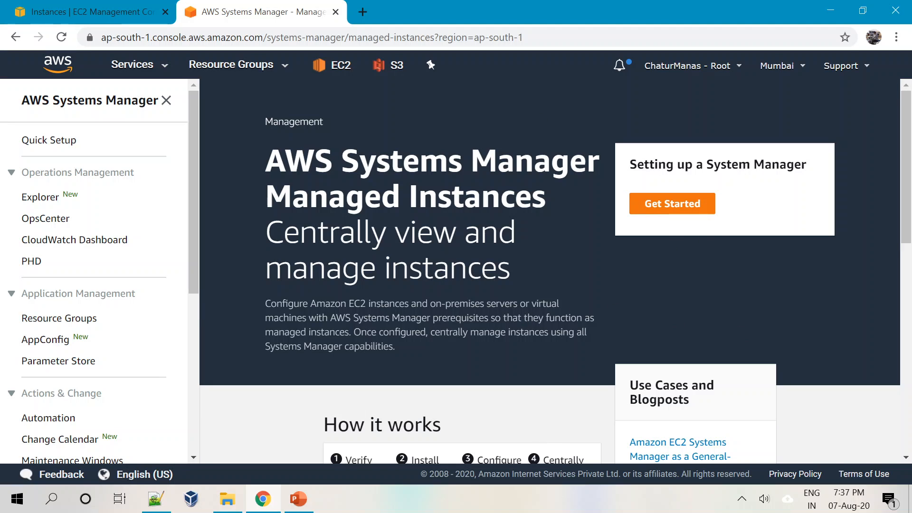
Step: Start launching a new EC2 instance and choose Amazon Linux AMI 2018.03.0 (HVM), SSD Volume Type as its machine image
left_click(90, 10)
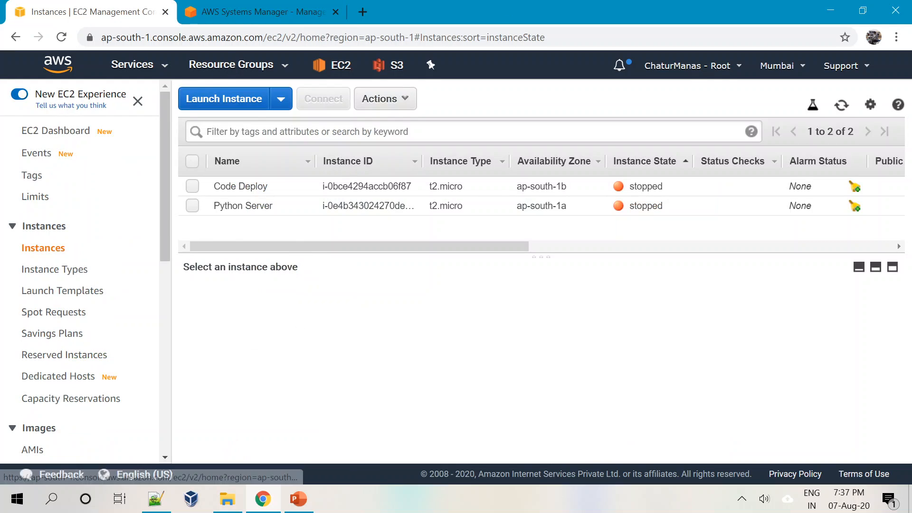
left_click(207, 104)
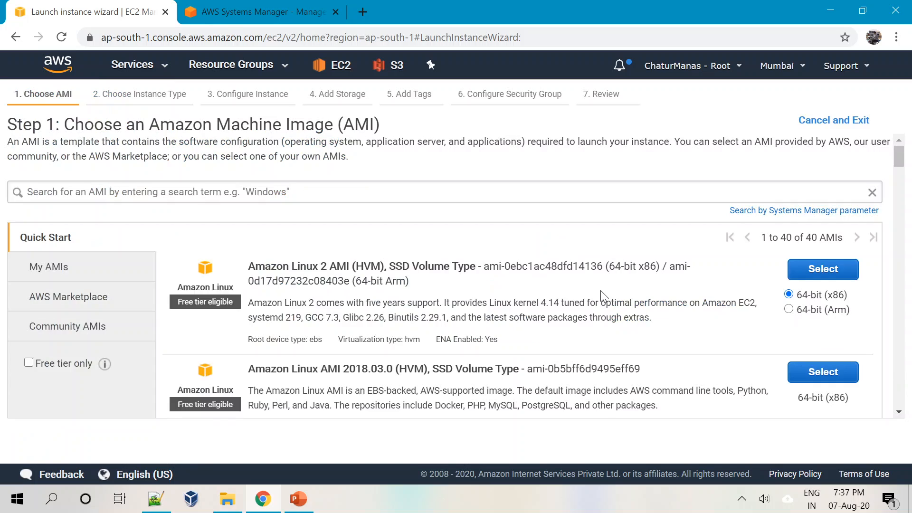
scroll(270, 287, "down", 3)
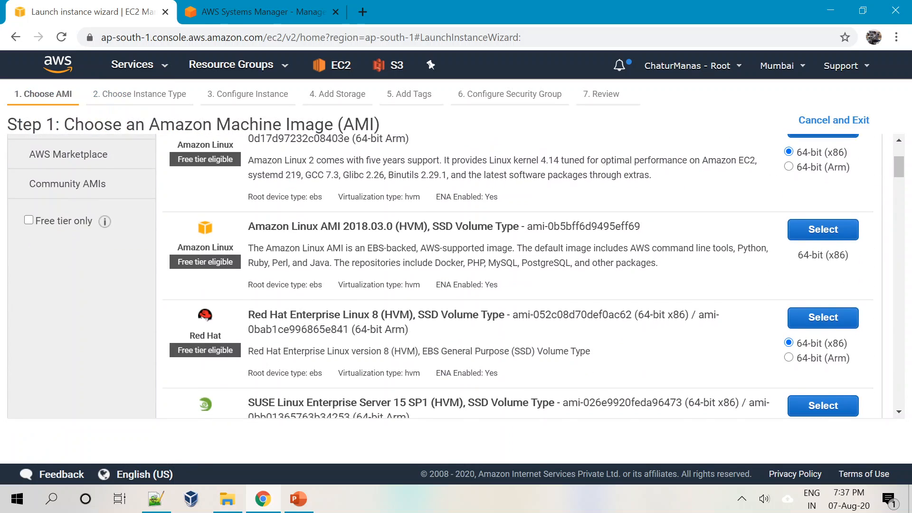
left_click_drag(255, 226, 440, 226)
left_click(292, 273)
left_click_drag(343, 226, 387, 224)
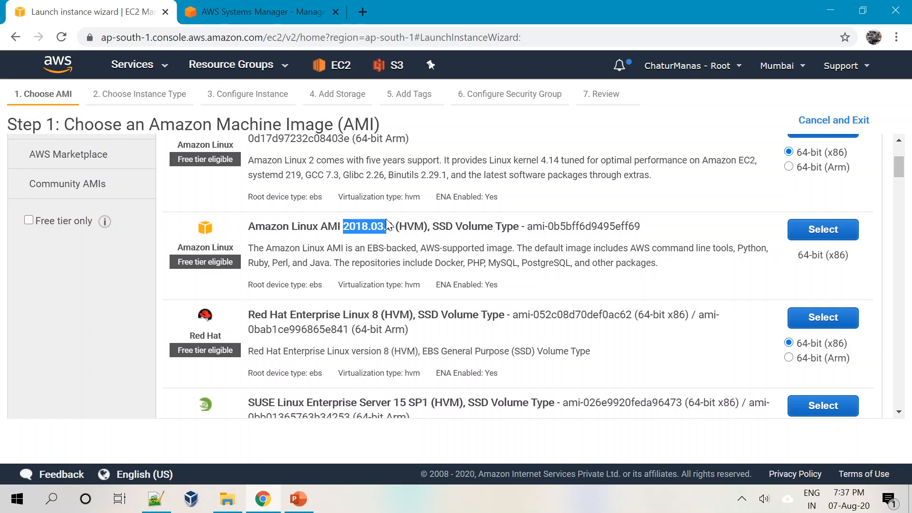
left_click(391, 227)
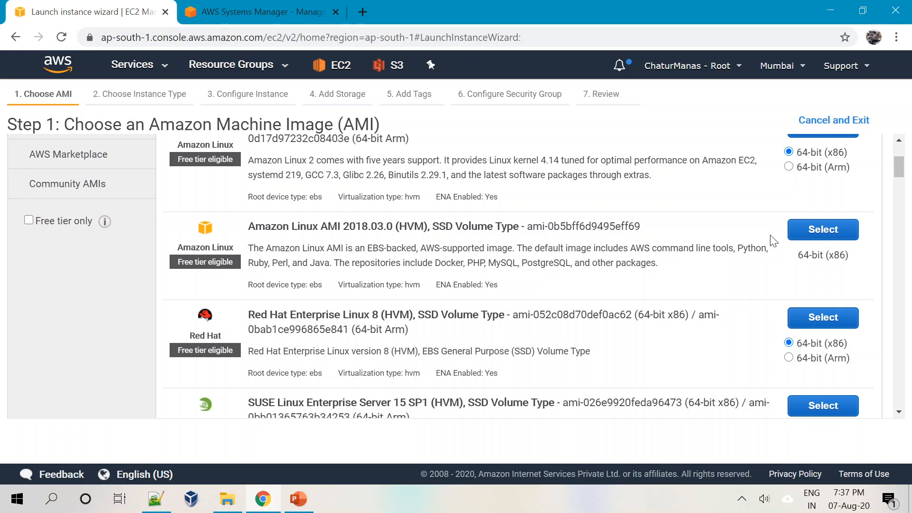
left_click(843, 233)
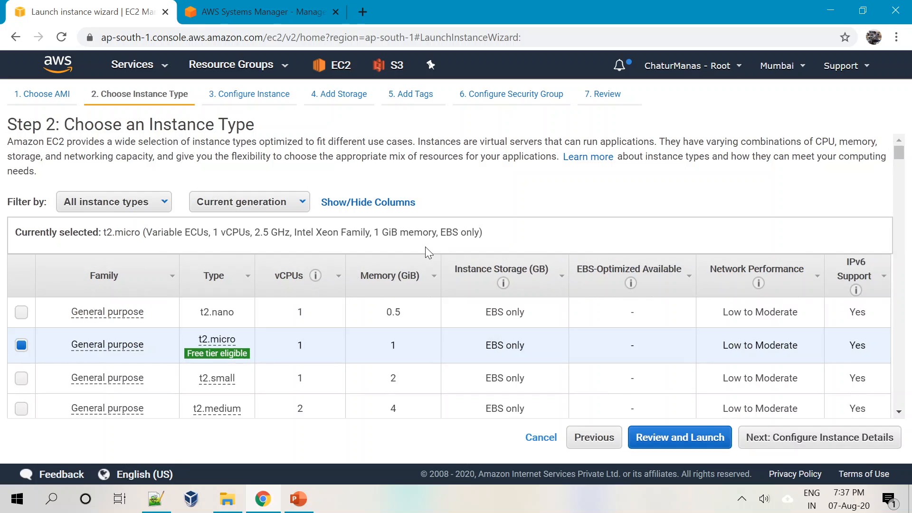
Step: Keep the t2.micro instance type, default instance details and 8 GiB General Purpose SSD root volume, and proceed to the tags
scroll(815, 395, "down", 2)
scroll(814, 395, "down", 2)
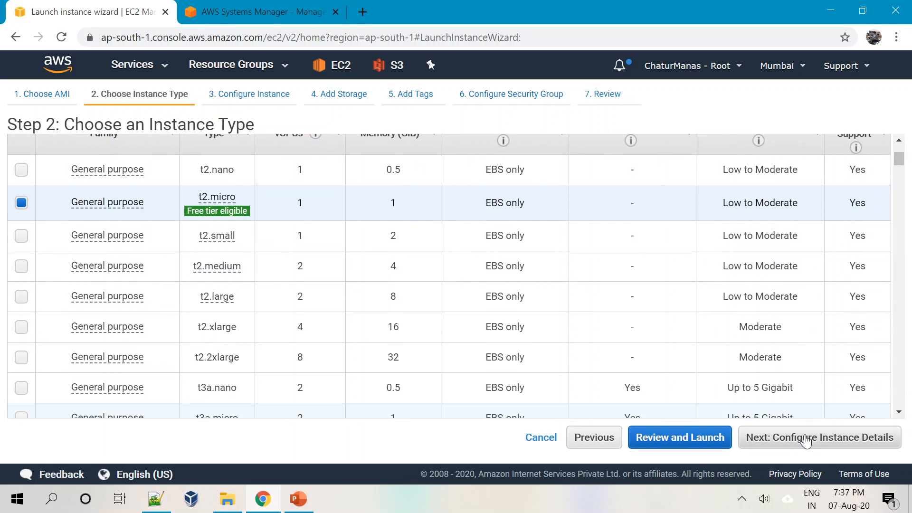
left_click(811, 437)
scroll(345, 304, "down", 5)
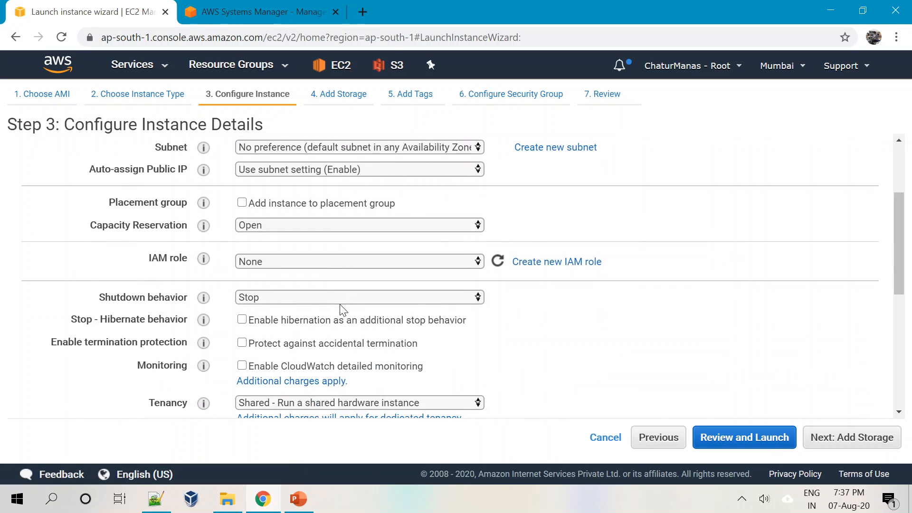
left_click(832, 437)
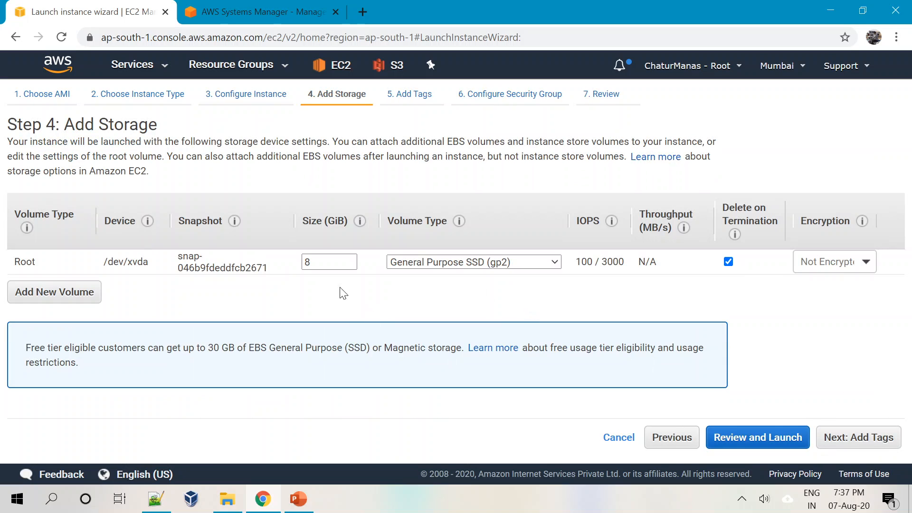
left_click(831, 437)
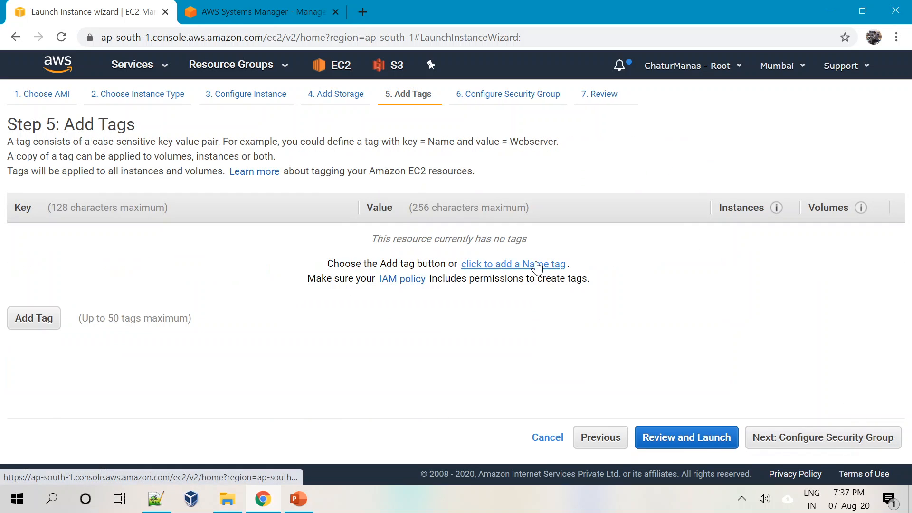
Step: Add a Name tag with the value "SSM Test -1" and proceed to the security group configuration
left_click(552, 265)
left_click(496, 242)
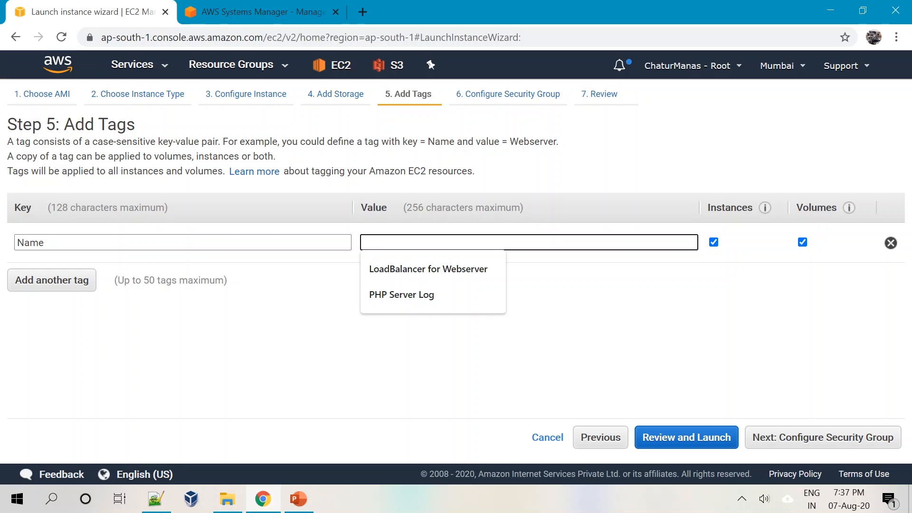
type("SSM")
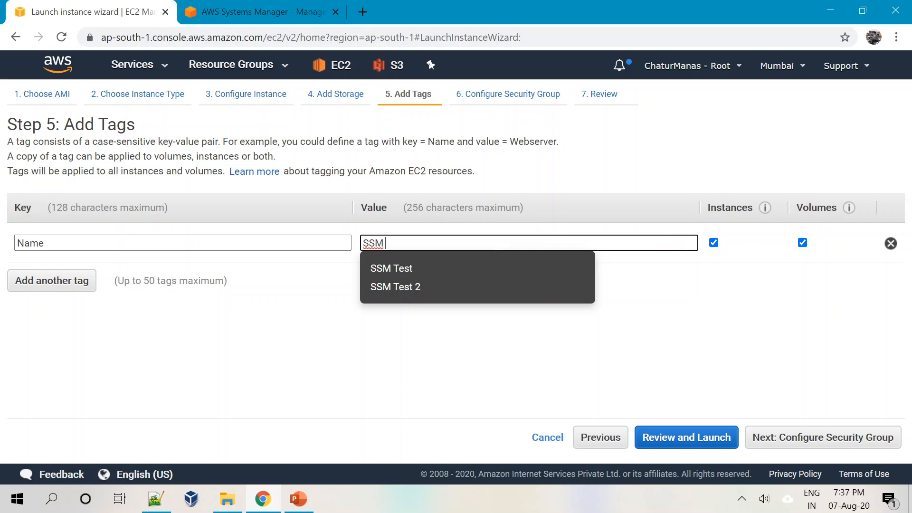
left_click(407, 271)
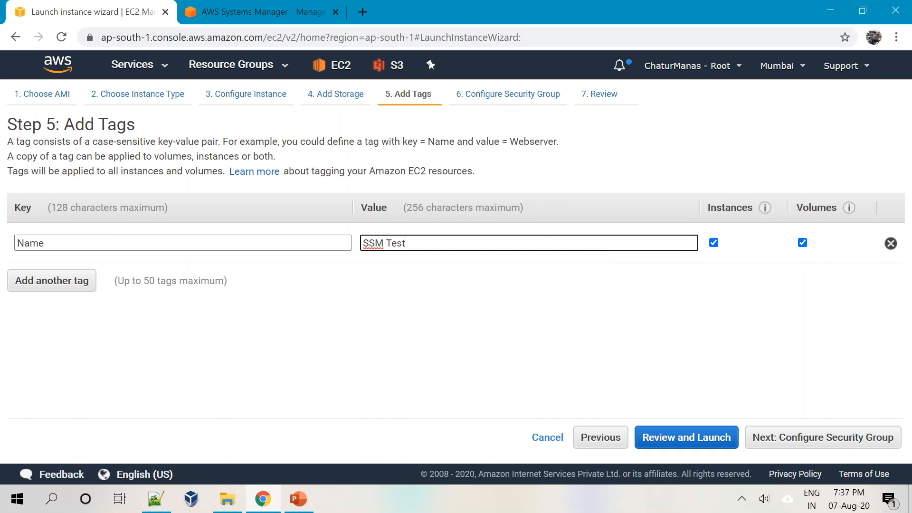
type("-1")
left_click(369, 303)
left_click(805, 445)
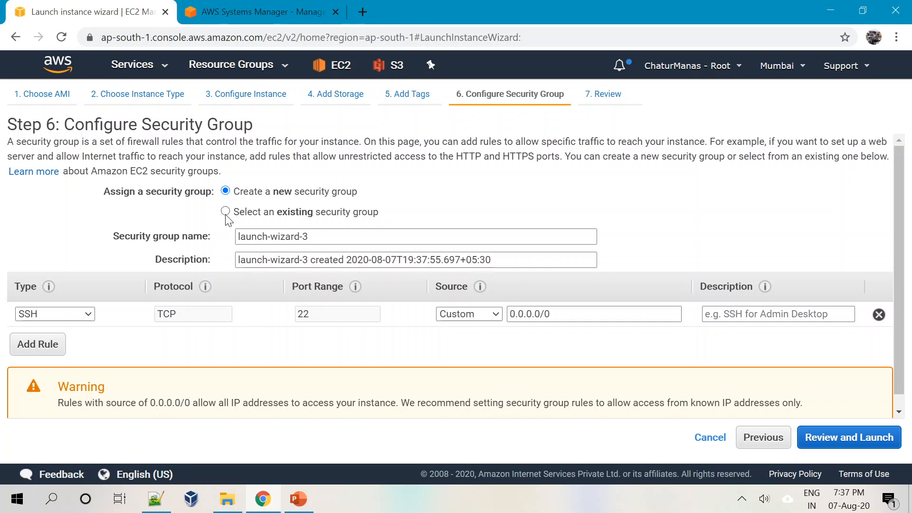
Step: Assign the existing Linux security group, check its inbound rules, and proceed to the launch review
left_click(225, 211)
scroll(291, 315, "down", 3)
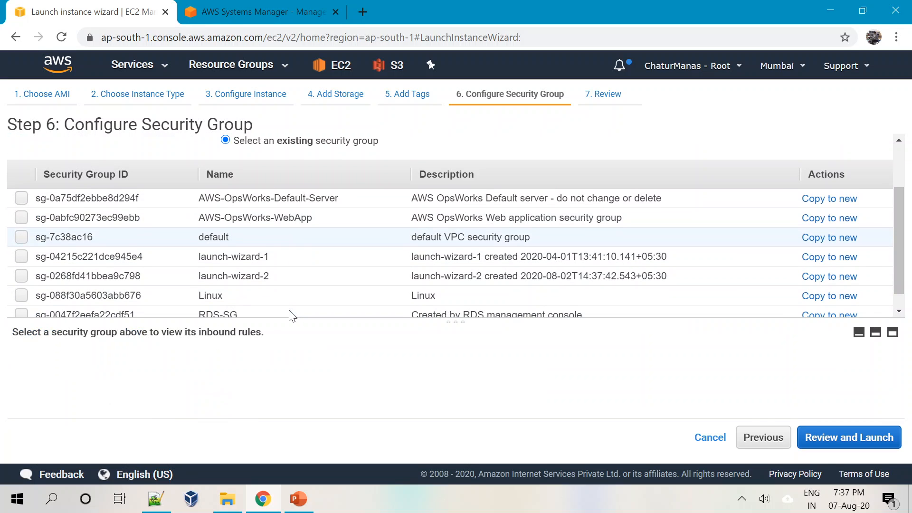
left_click(226, 271)
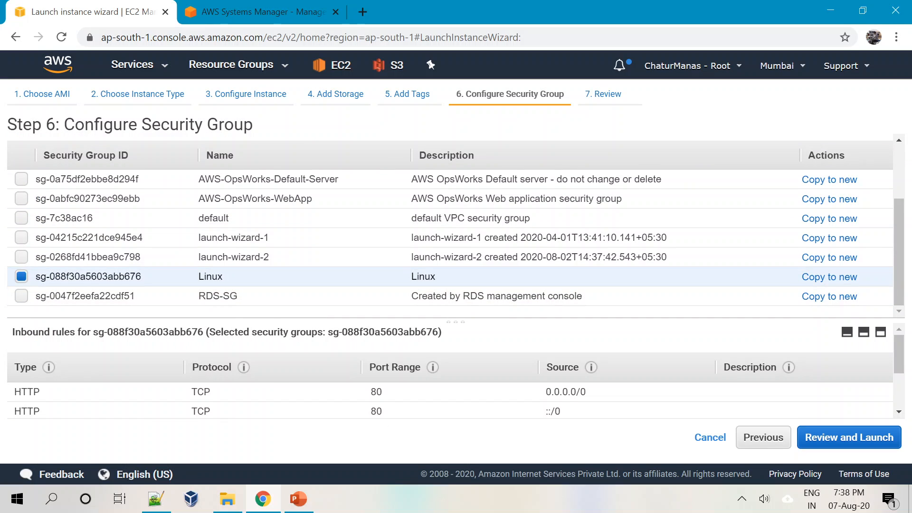
scroll(456, 371, "down", 3)
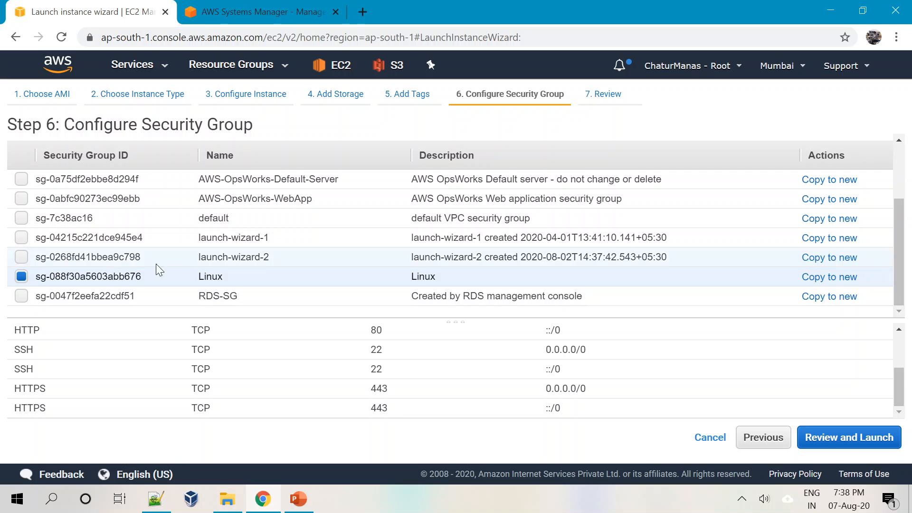
scroll(328, 388, "up", 3)
scroll(326, 386, "down", 3)
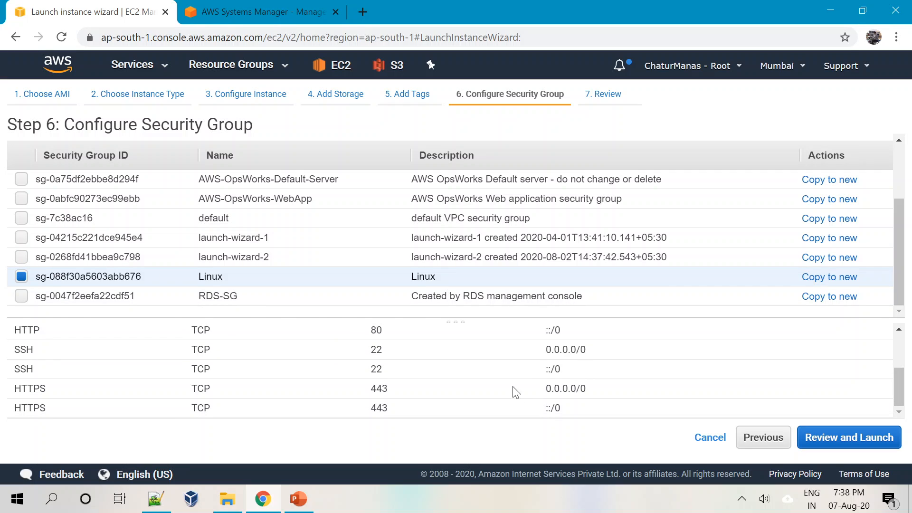
left_click(853, 436)
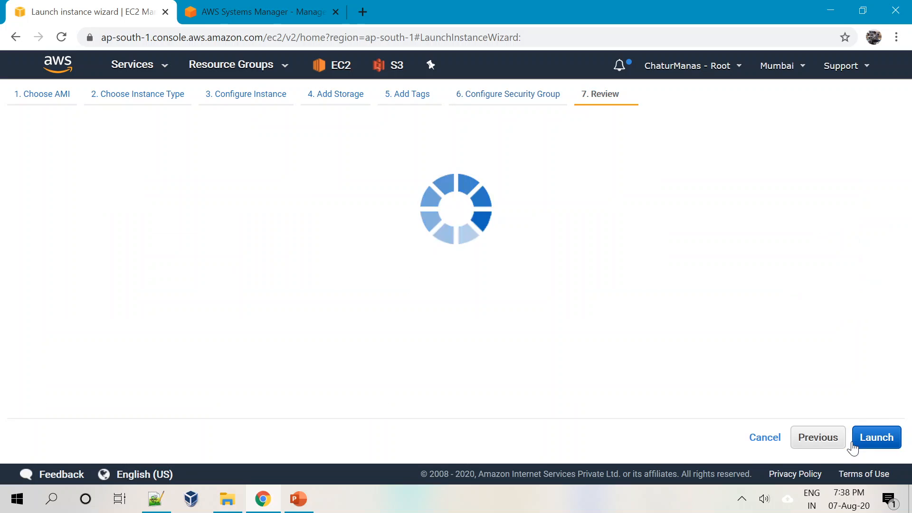
Step: Launch the instance with the existing NewKeyPair key pair, acknowledging access to its private key file, and open the instances list
left_click(868, 439)
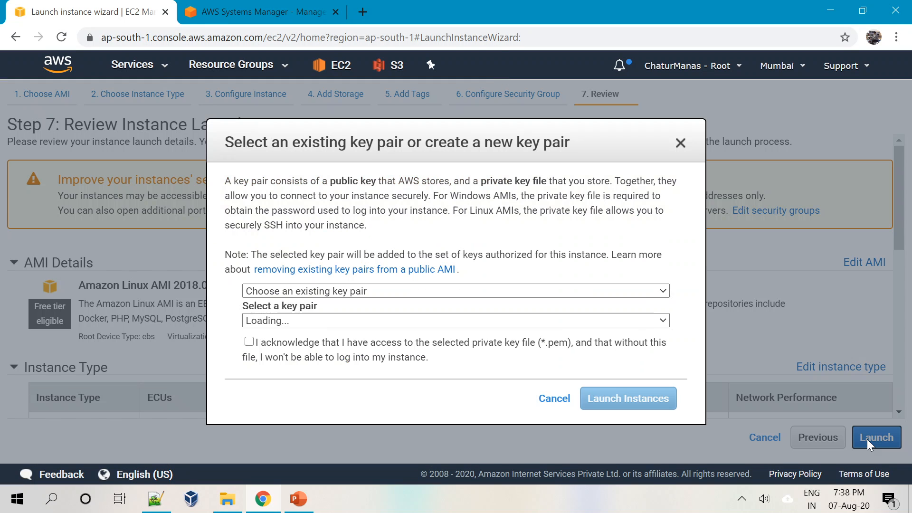
left_click(252, 321)
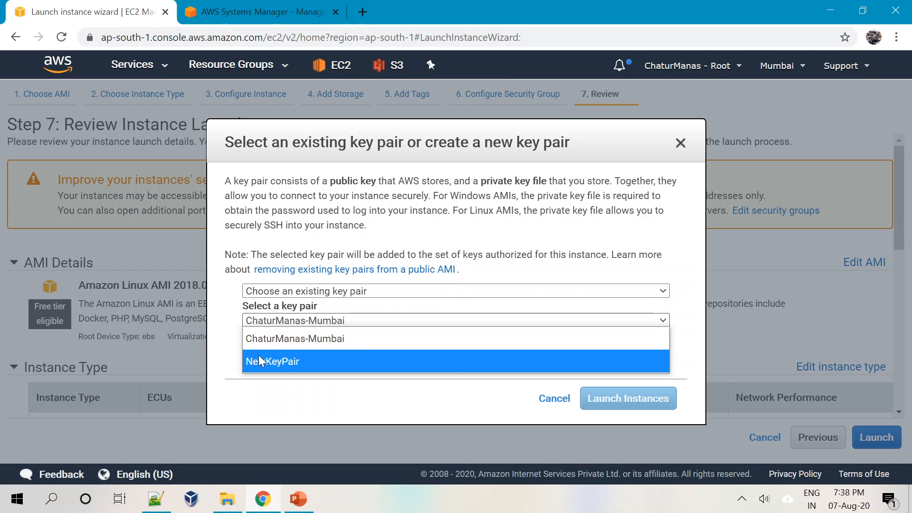
left_click(251, 364)
left_click(249, 342)
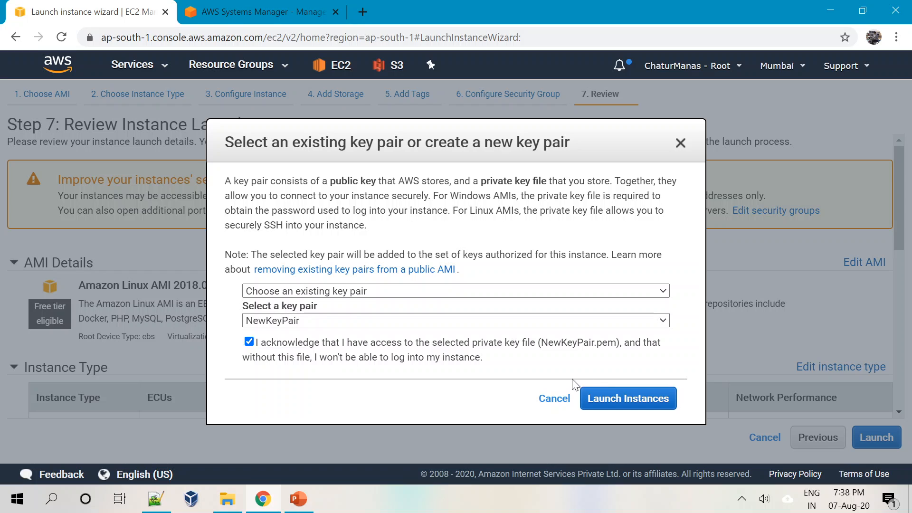
left_click(605, 398)
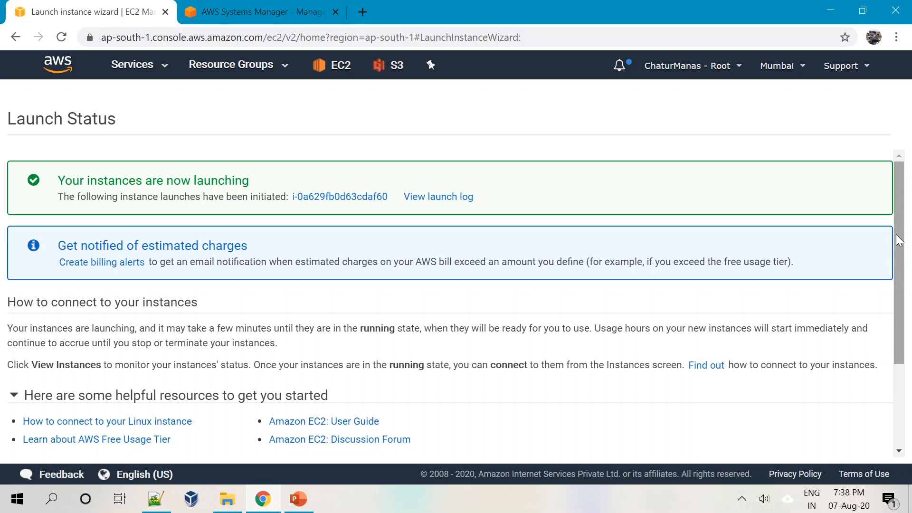
scroll(899, 238, "down", 3)
left_click(848, 447)
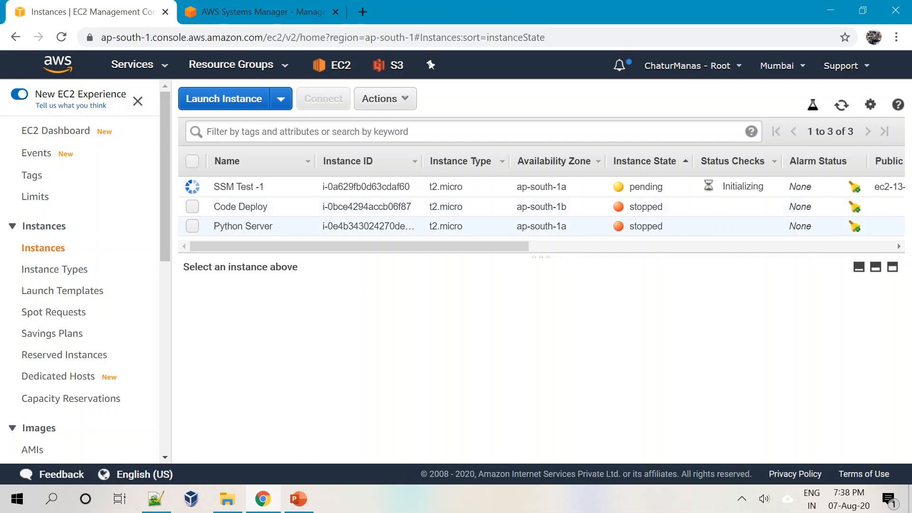
Step: Select the SSM Test -1 instance and copy its IPv4 public IP address
mouse_move(357, 246)
left_mouse_down()
mouse_move(631, 230)
mouse_move(357, 247)
left_mouse_up()
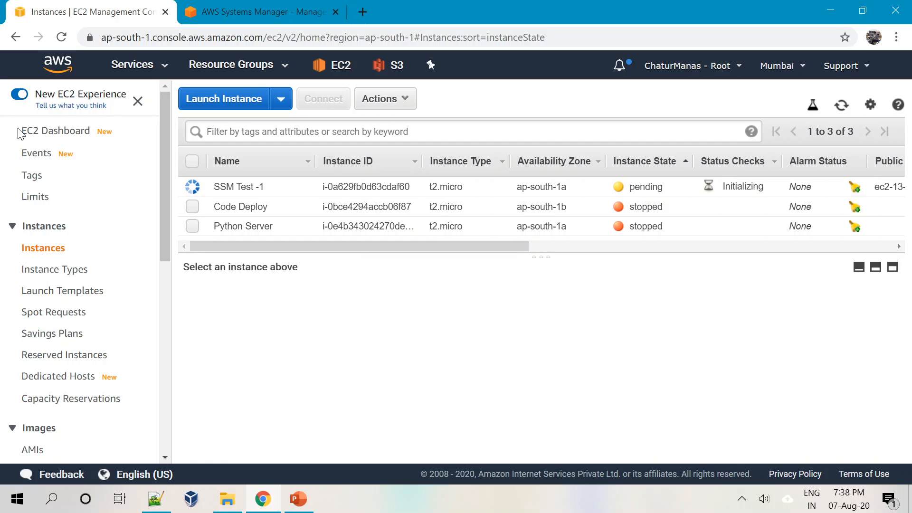
left_click(266, 187)
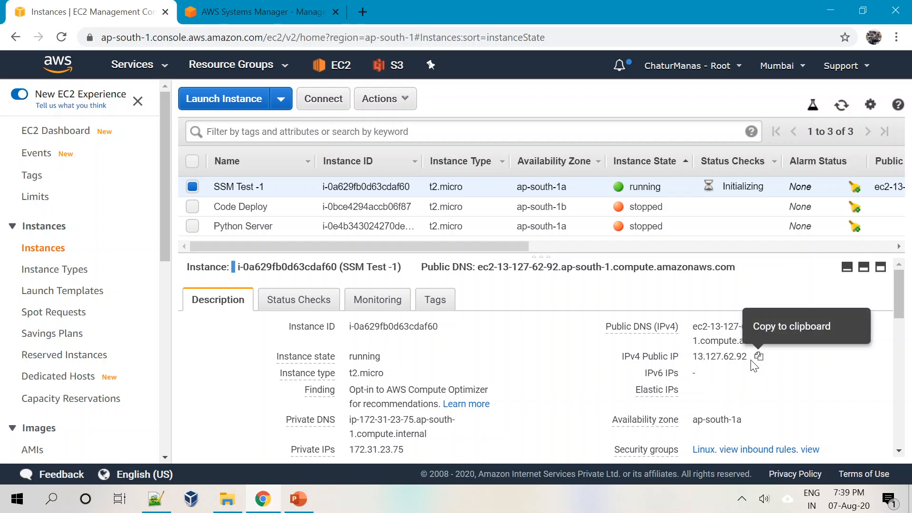
left_click(759, 356)
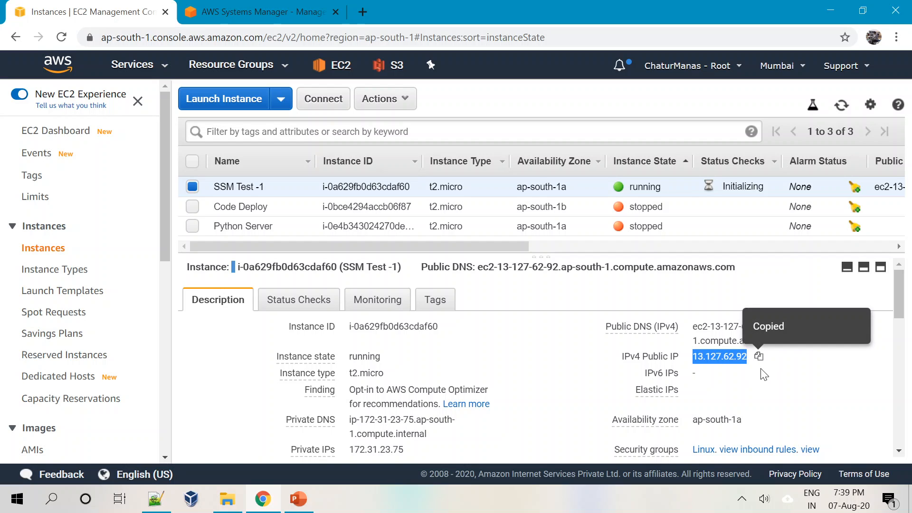
Step: Start putty.exe from the VPC-Demo folder, load the saved AWS session, and open an SSH connection to 13.127.62.92
left_click(228, 500)
double_click(199, 135)
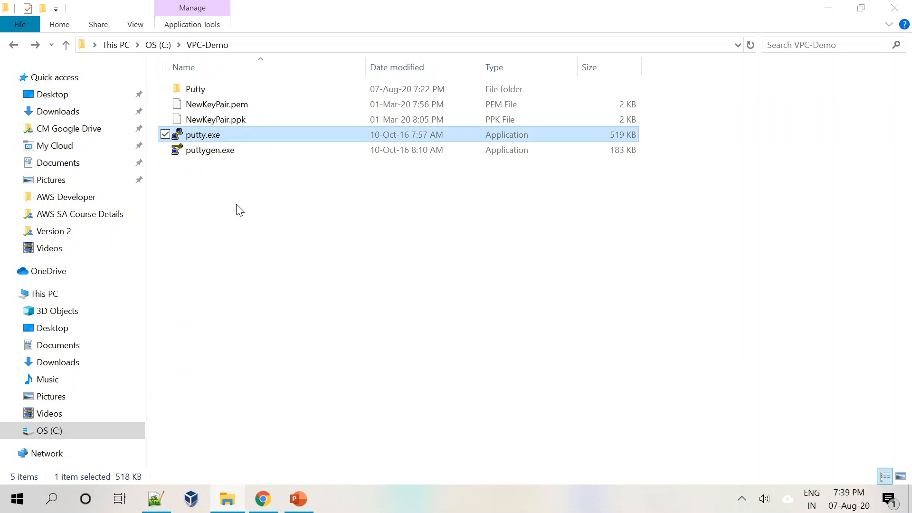
left_click(432, 282)
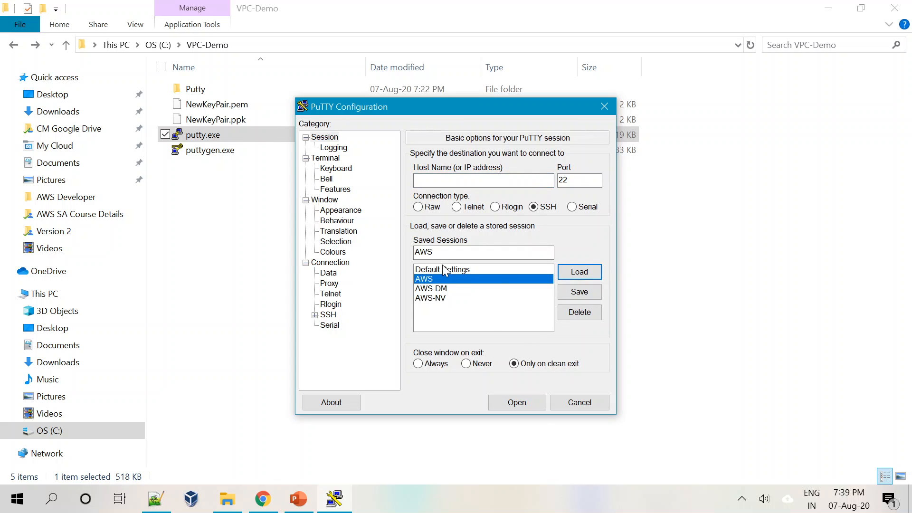
left_click(427, 180)
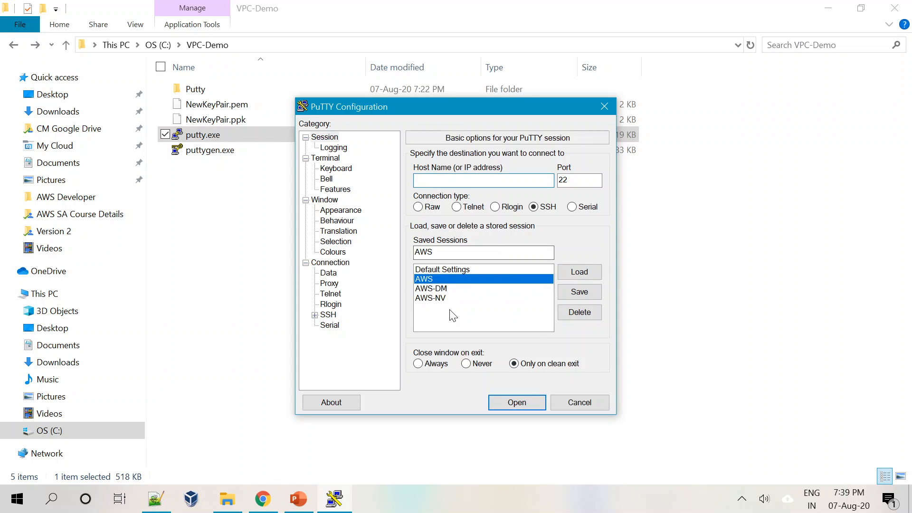
key("ctrl+v")
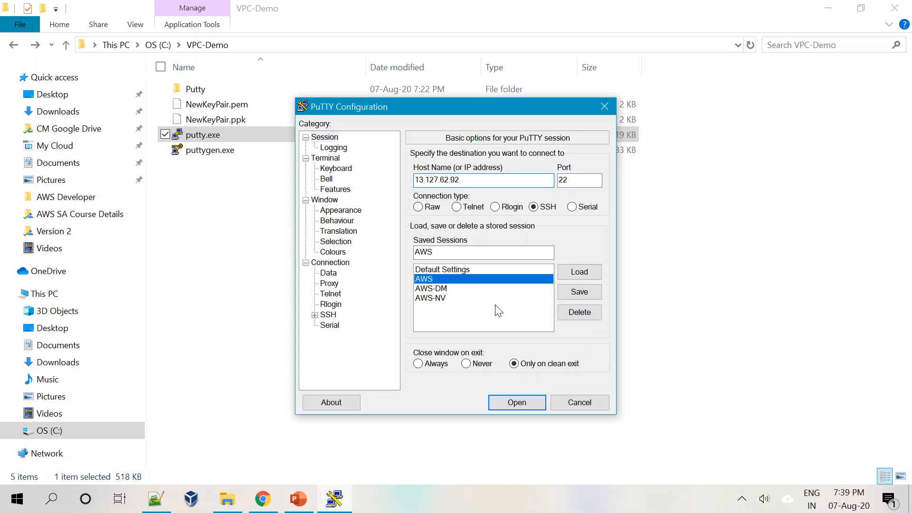
left_click(517, 403)
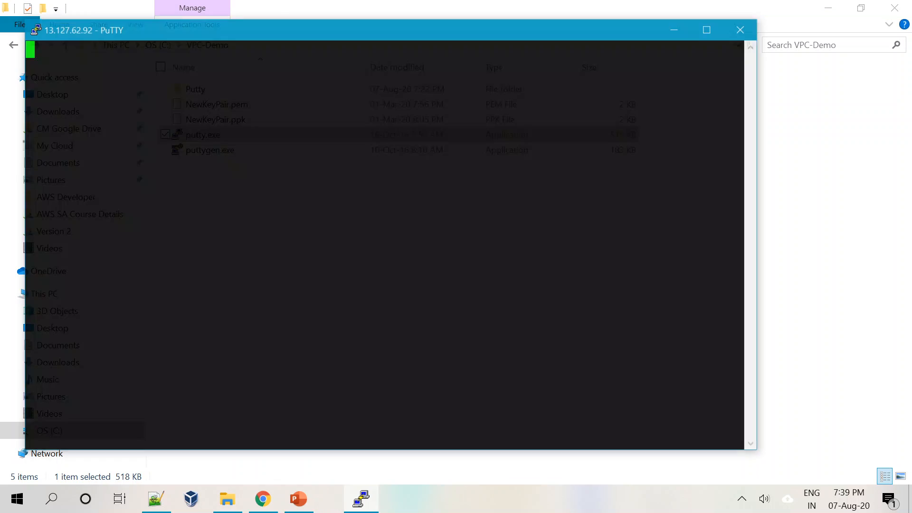
Step: Log in to the instance's PuTTY terminal session as ec2-user
left_click(430, 347)
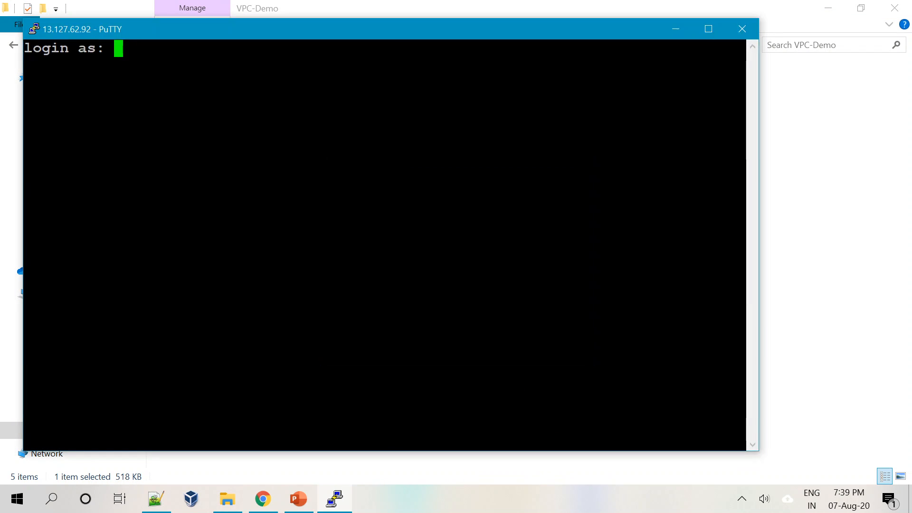
left_click_drag(388, 36, 413, 43)
type("ec")
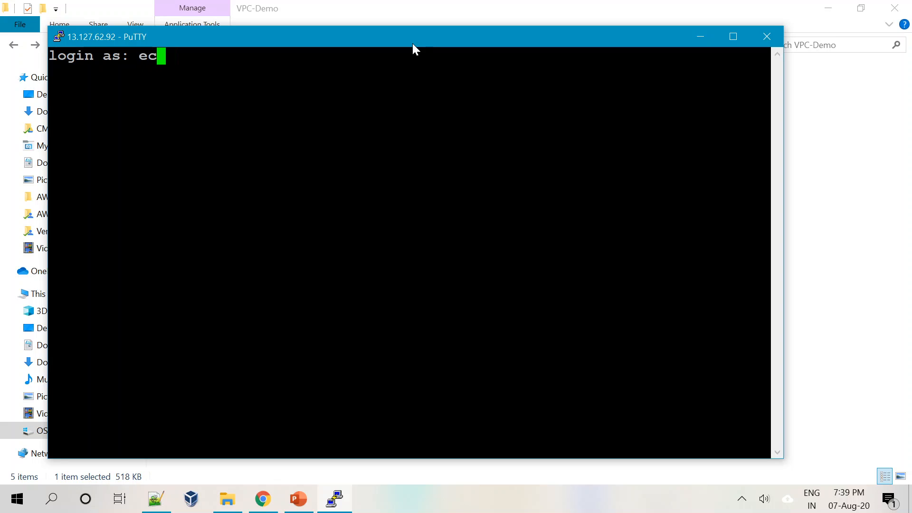
type("2-user")
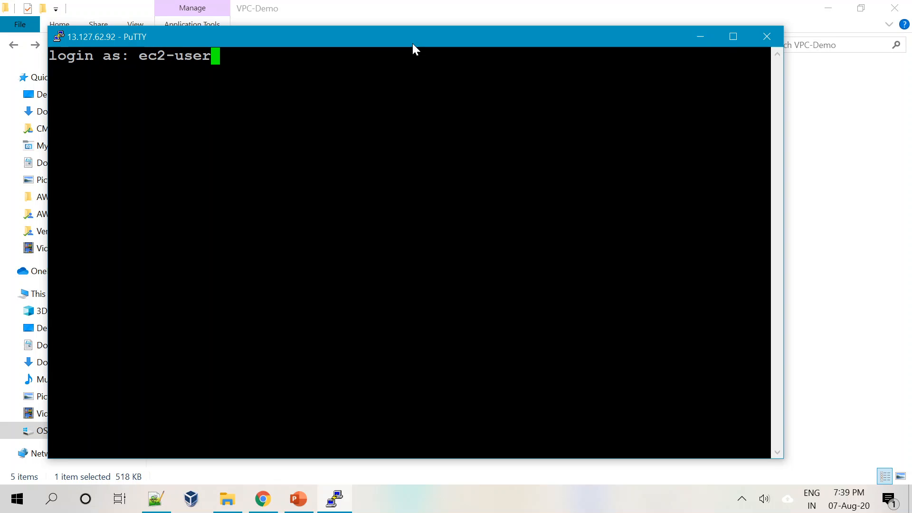
key("Return")
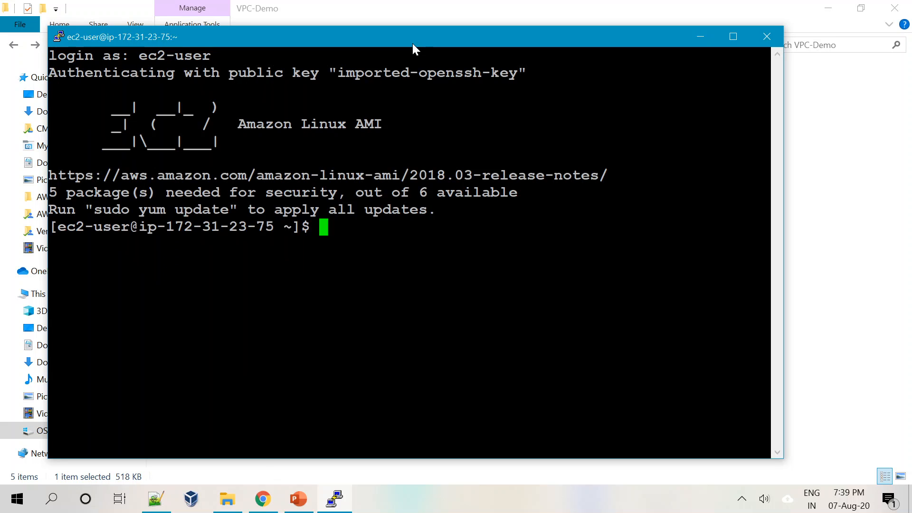
Step: Switch to the root user with "sudo su -" and clear the terminal
key("Return")
key("Return")
type("sudo s")
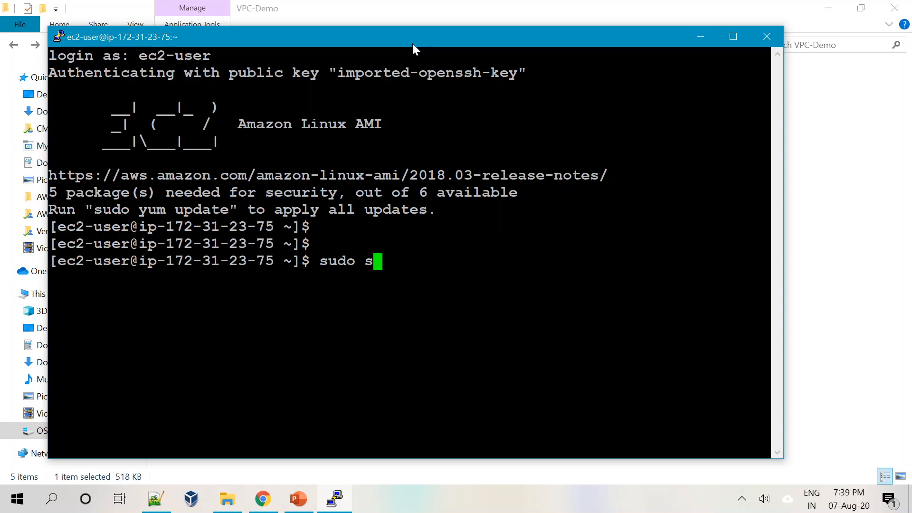
type("u -")
key("Return")
key("ctrl+l")
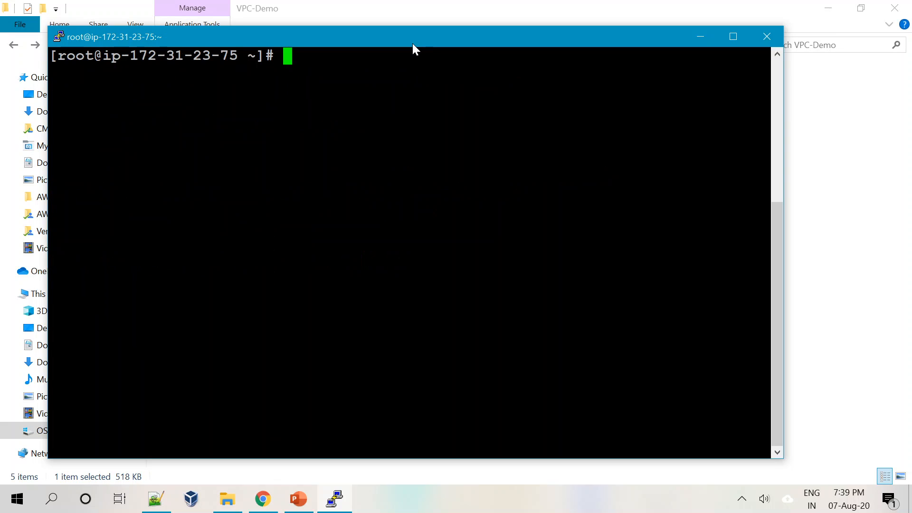
key("Return")
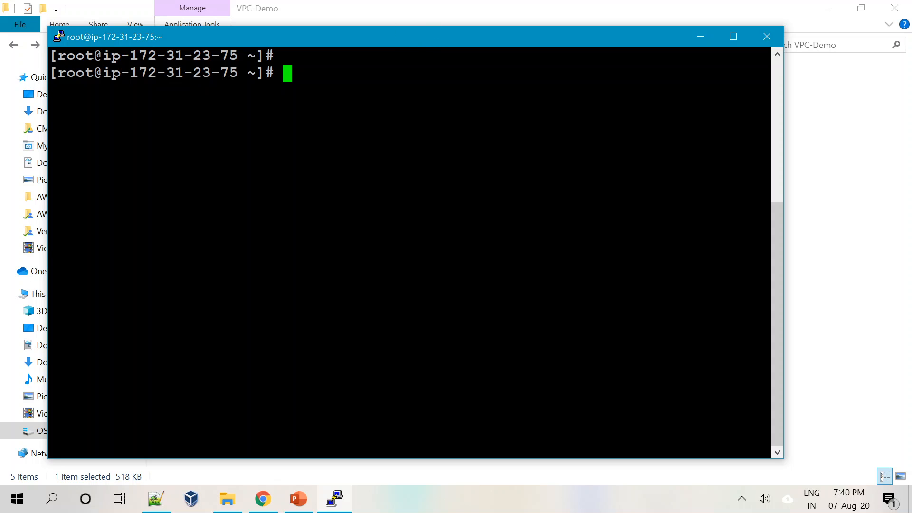
Step: Switch to the AWS SSM.pptx presentation in PowerPoint and look up the Linux service commands on the SSM Agent slide
left_click(297, 498)
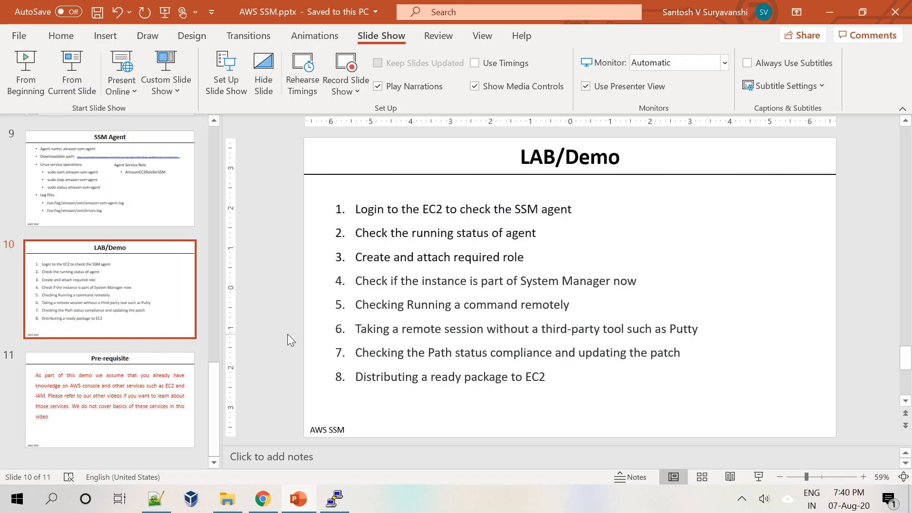
scroll(288, 335, "up", 1)
left_click(412, 265)
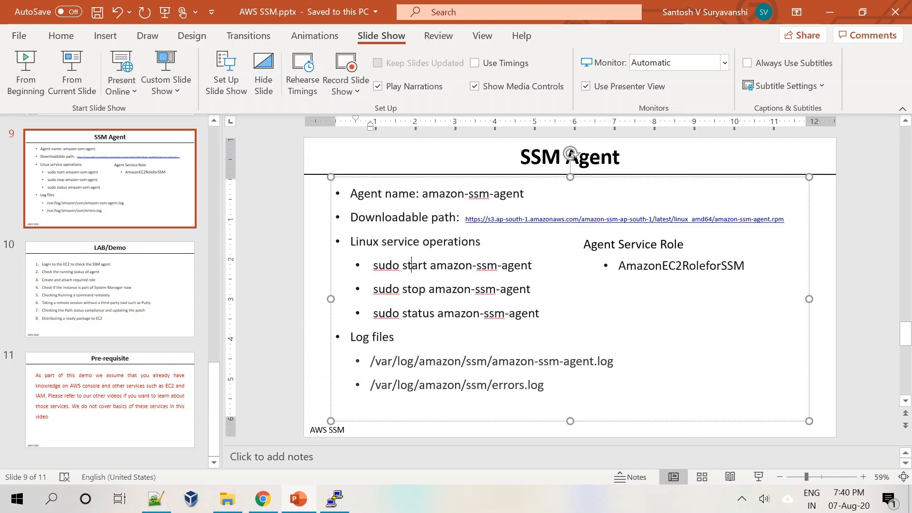
Step: Copy the text "status amazon-ssm-agent" from the Linux service operations on the SSM Agent slide
double_click(395, 267)
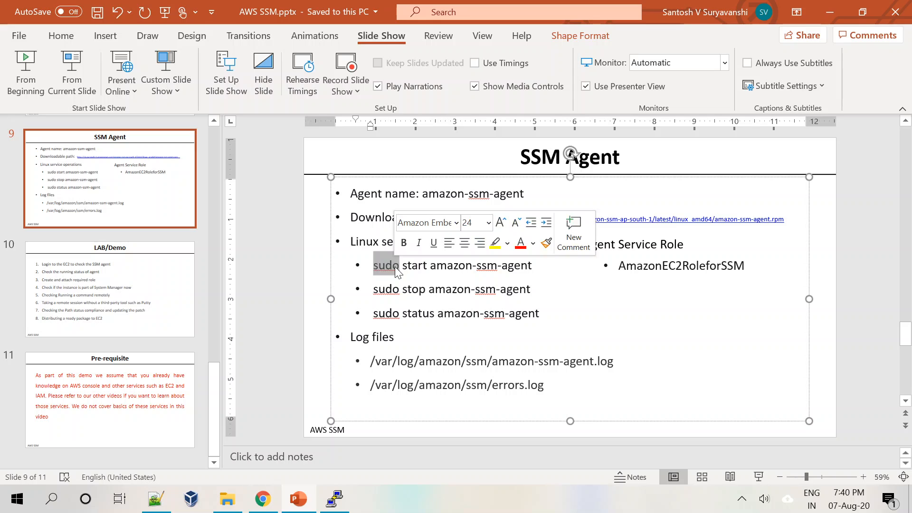
left_click(411, 266)
left_click_drag(402, 265, 531, 266)
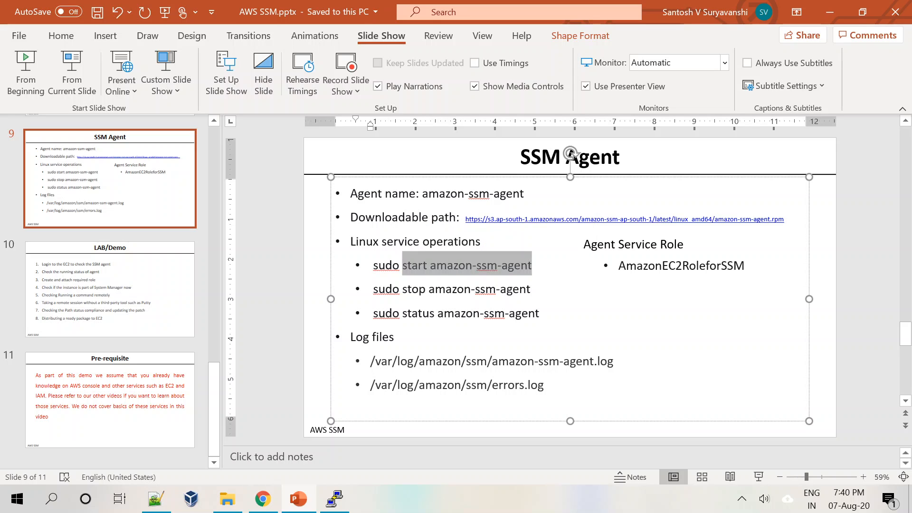
left_click_drag(403, 314, 539, 314)
key("ctrl+c")
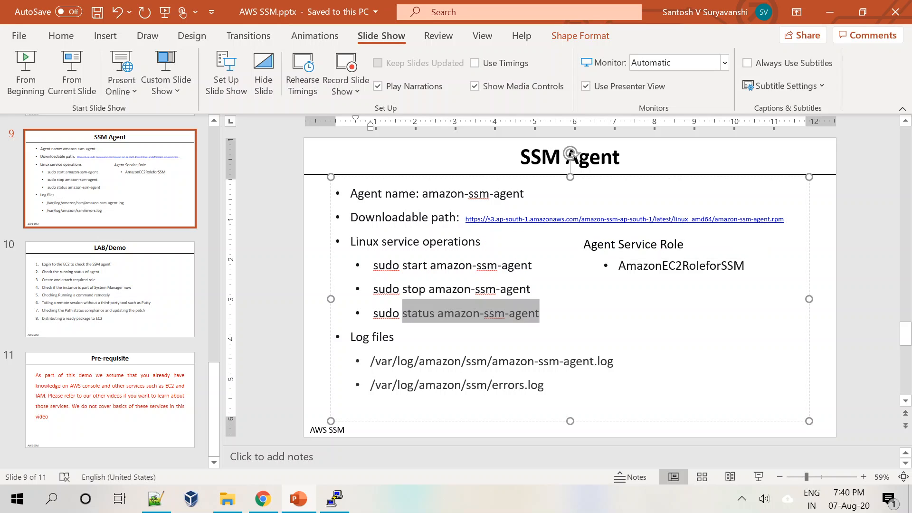
Step: Switch to the PuTTY root terminal and run the copied "status amazon-ssm-agent" command to check the agent
key("alt+Tab")
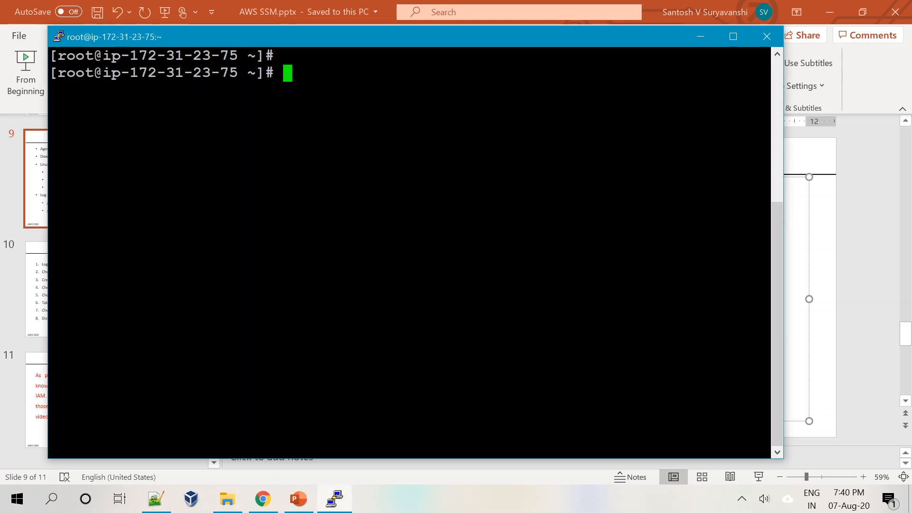
key("shift+Insert")
key("Return")
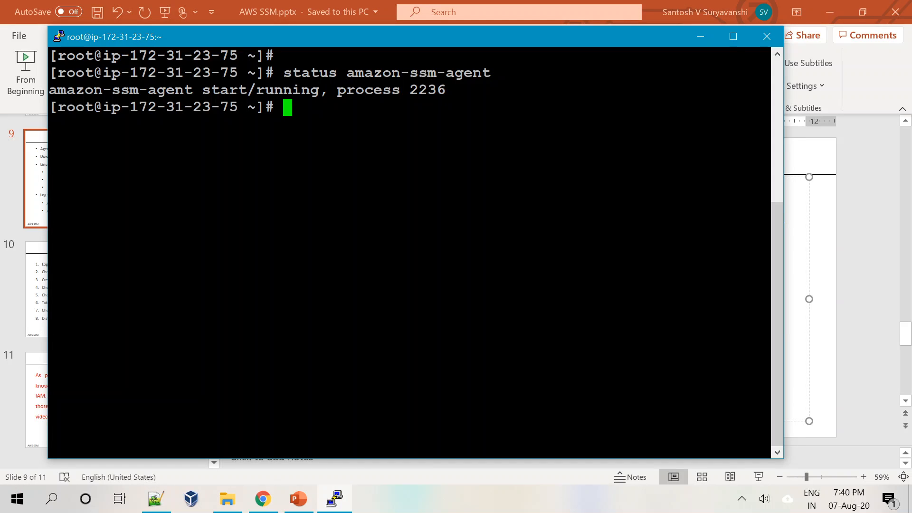
left_click_drag(50, 89, 769, 90)
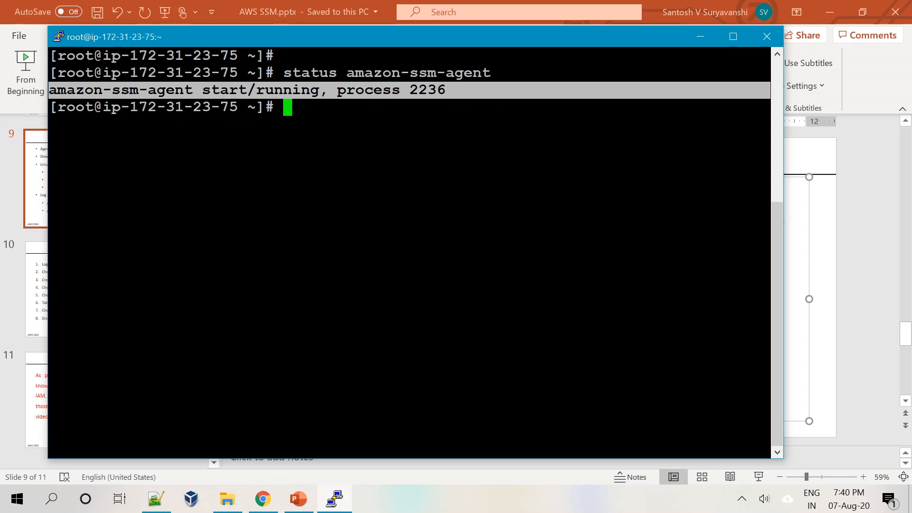
left_click(456, 112)
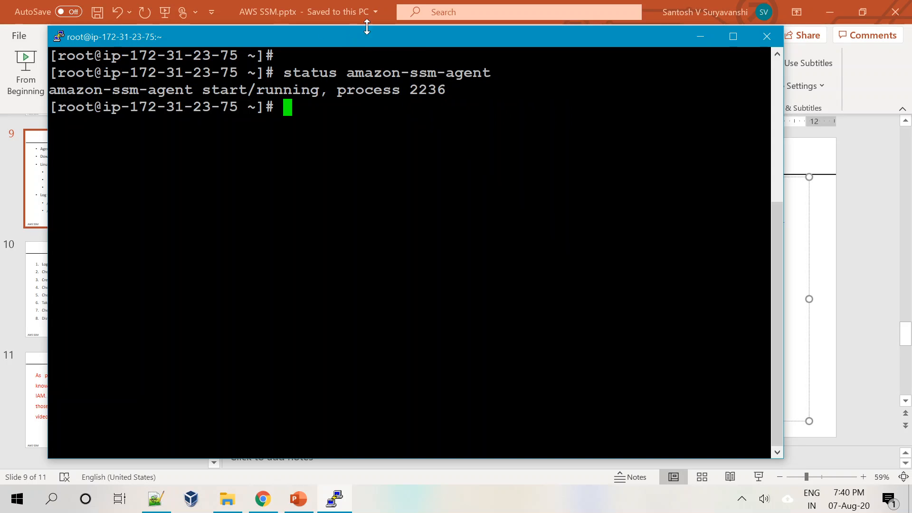
left_click_drag(398, 42, 425, 53)
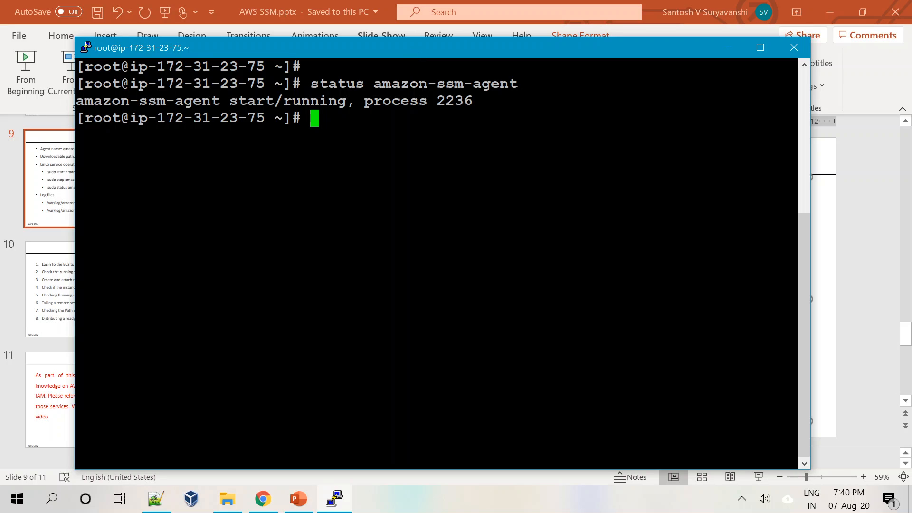
left_click_drag(449, 49, 456, 50)
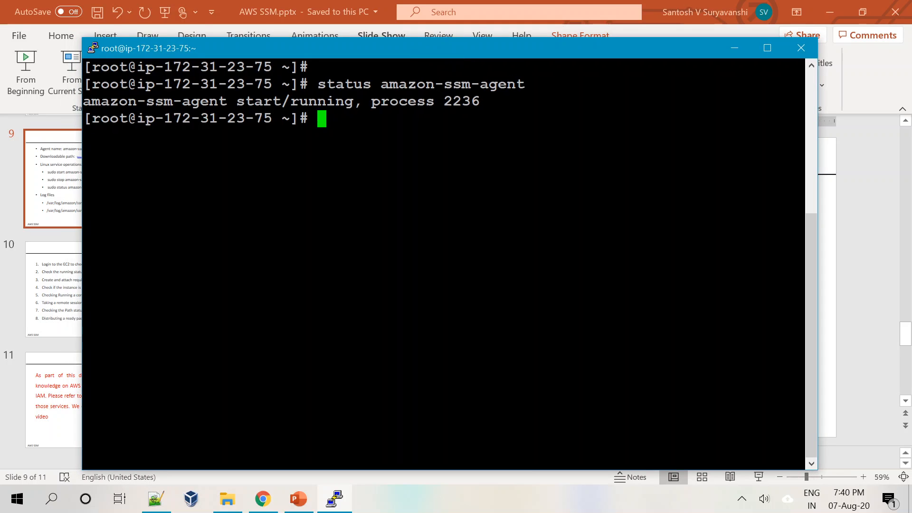
Step: Switch to the Systems Manager Managed Instances page in Chrome, review its How it works steps, and recheck the agent status in PuTTY
left_click(262, 504)
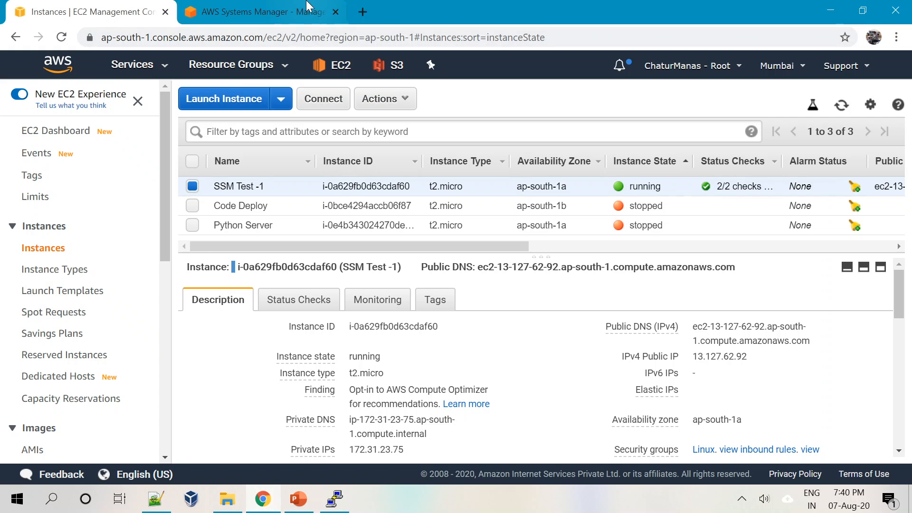
left_click(295, 10)
left_click_drag(192, 192, 179, 421)
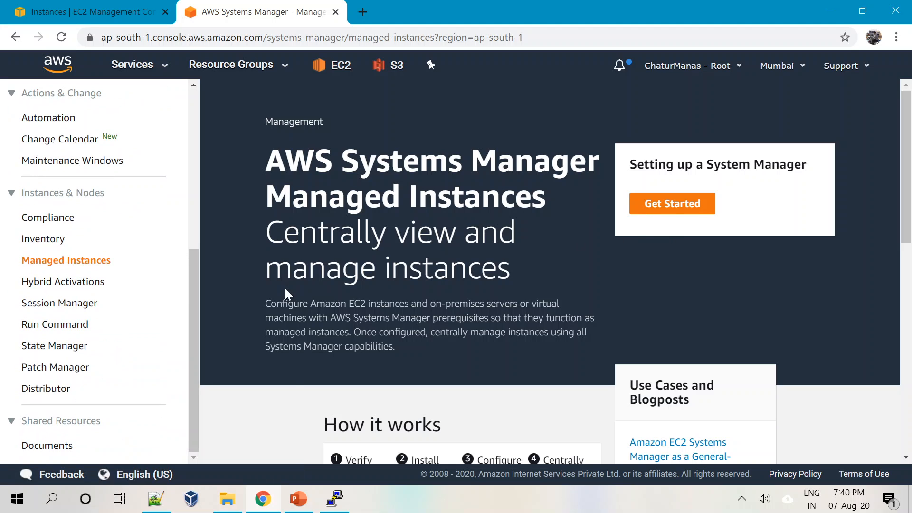
scroll(431, 372, "down", 5)
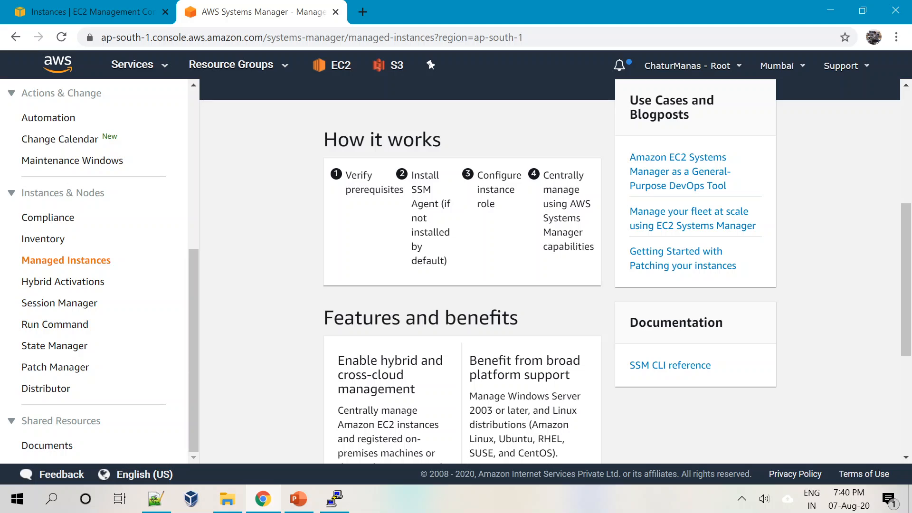
left_click_drag(479, 172, 512, 212)
left_click(506, 255)
left_click(333, 502)
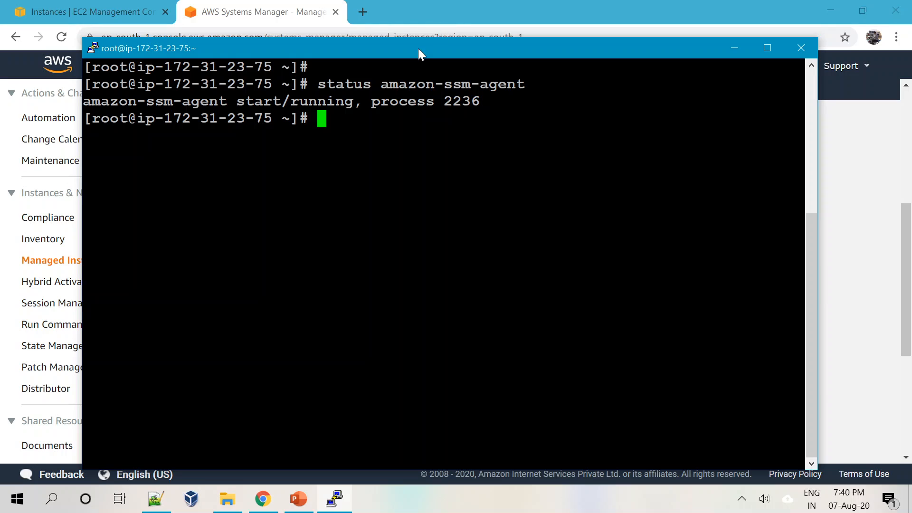
left_click_drag(418, 49, 424, 35)
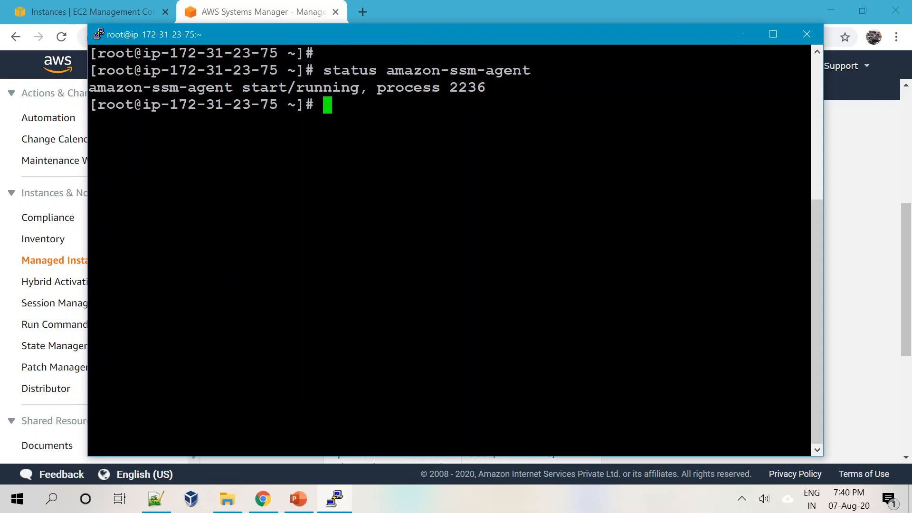
Step: Return to the AWS console in Chrome and open the IAM service in a new browser tab
left_click(240, 6)
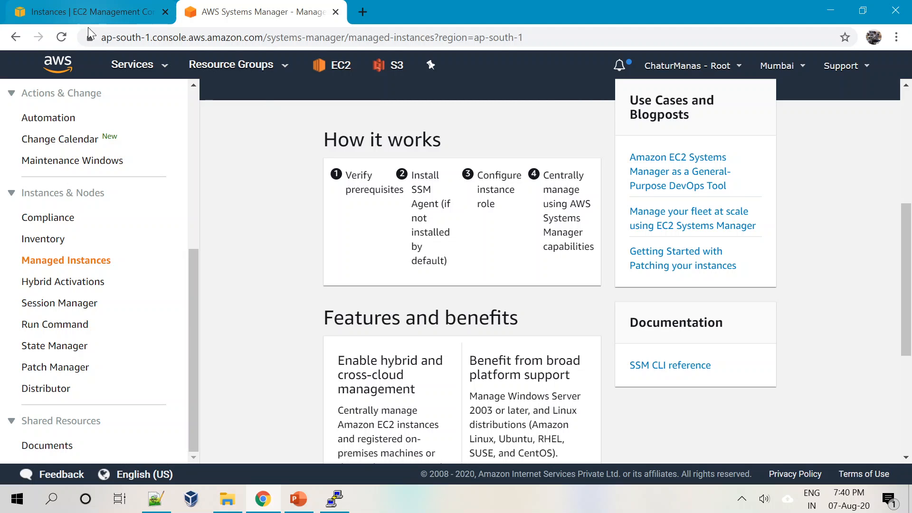
right_click(137, 69)
left_click(161, 71)
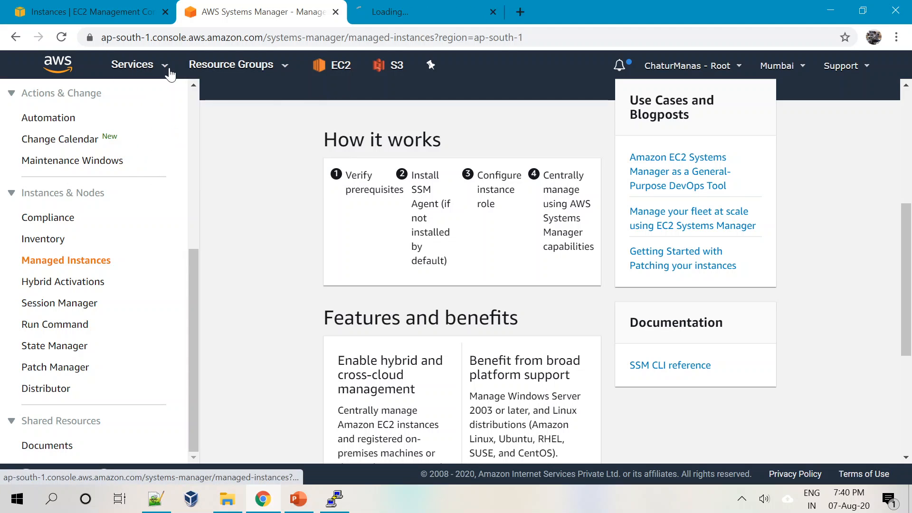
left_click(409, 13)
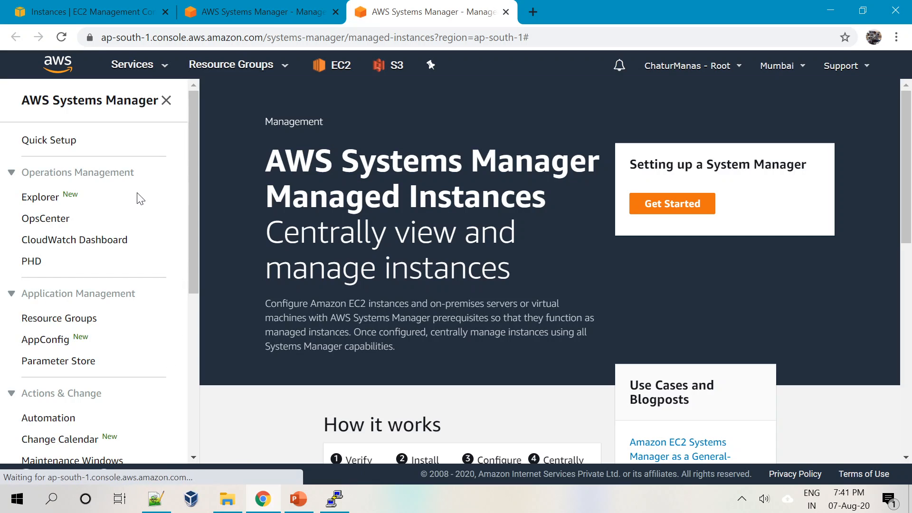
left_click(132, 65)
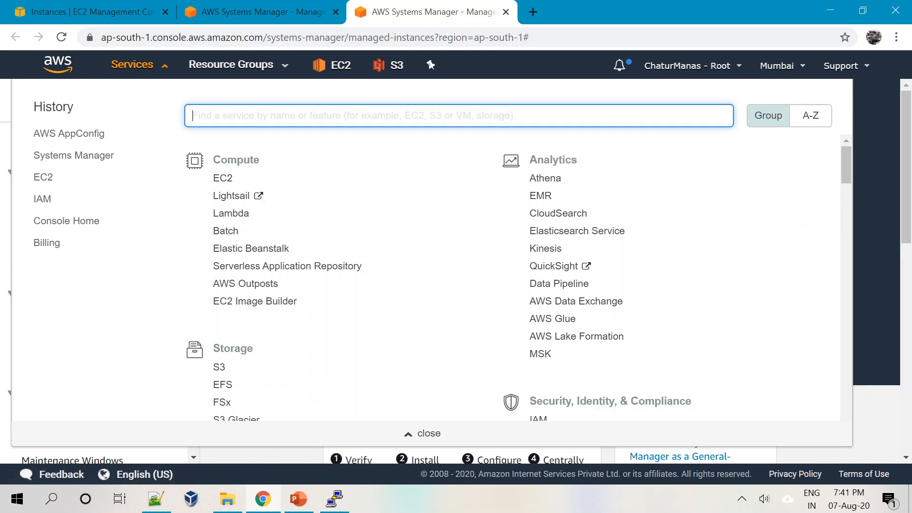
type("iam")
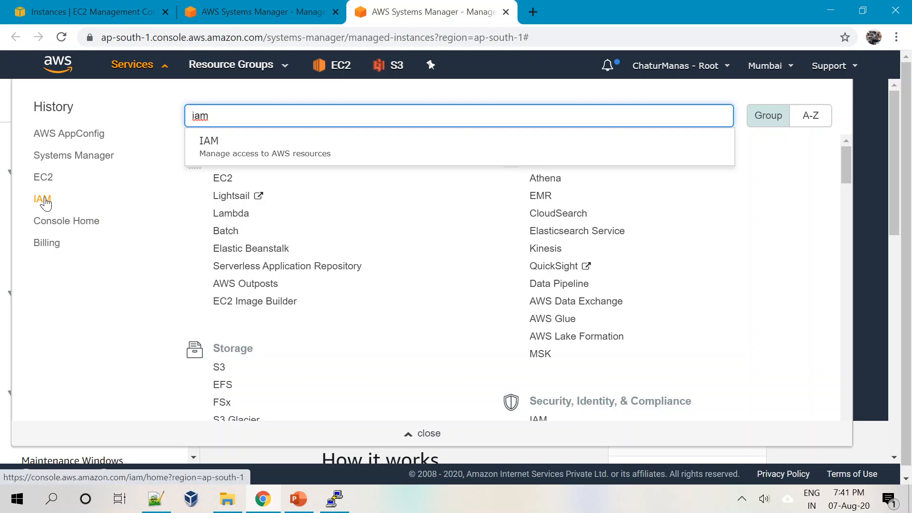
left_click(205, 145)
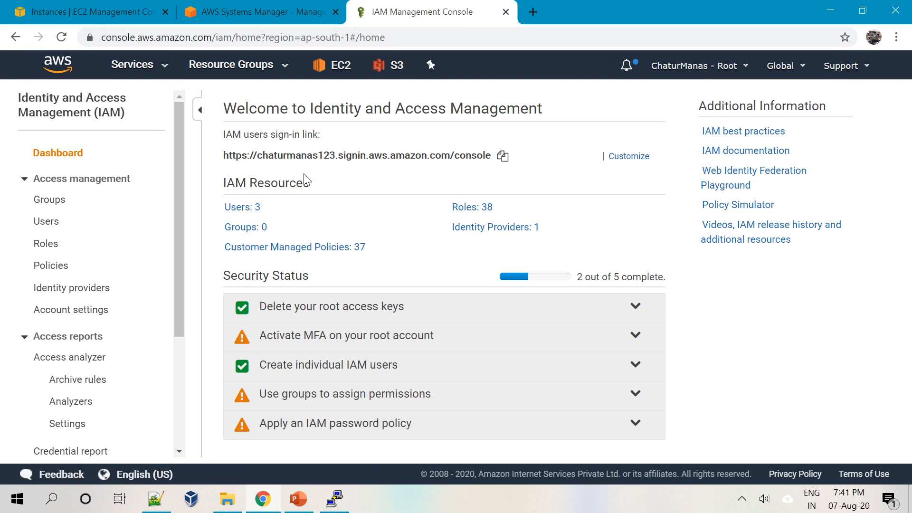
Step: Open the IAM roles list and look through the existing roles
scroll(175, 237, "down", 1)
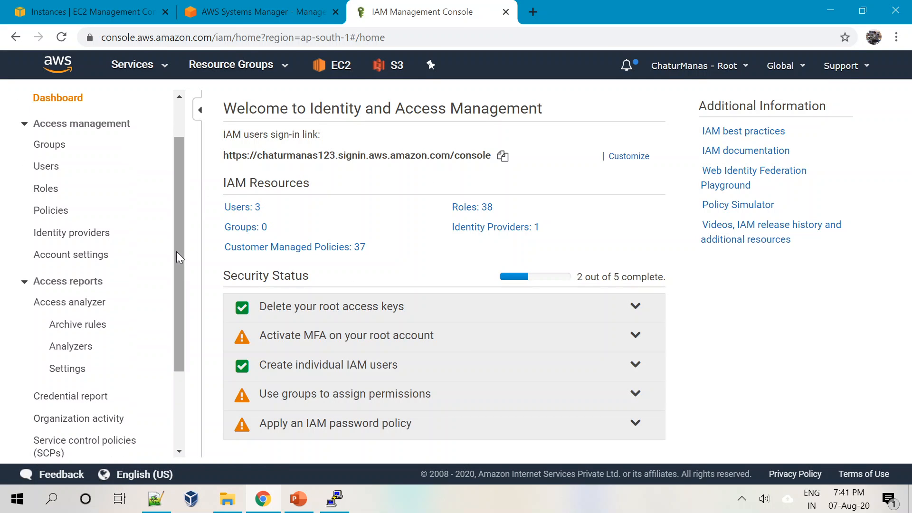
left_click(48, 192)
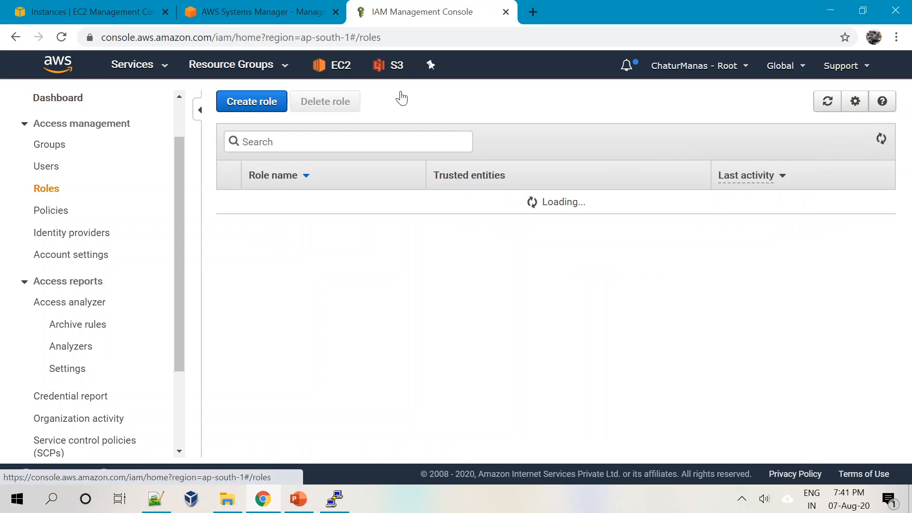
left_click(248, 104)
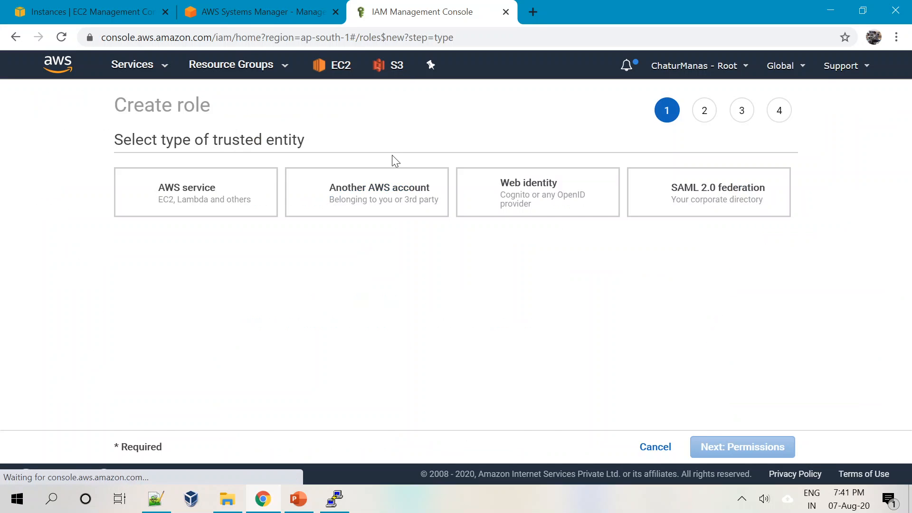
left_click(656, 448)
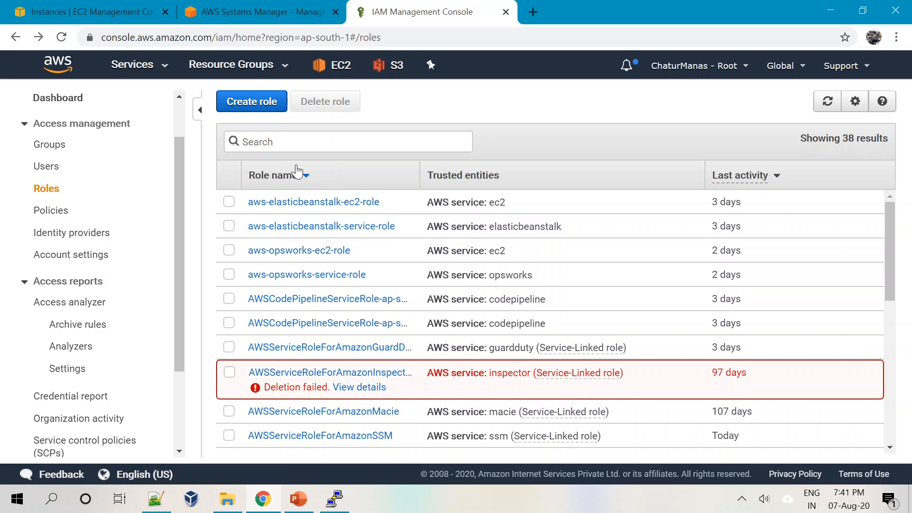
scroll(336, 359, "down", 3)
scroll(336, 359, "up", 3)
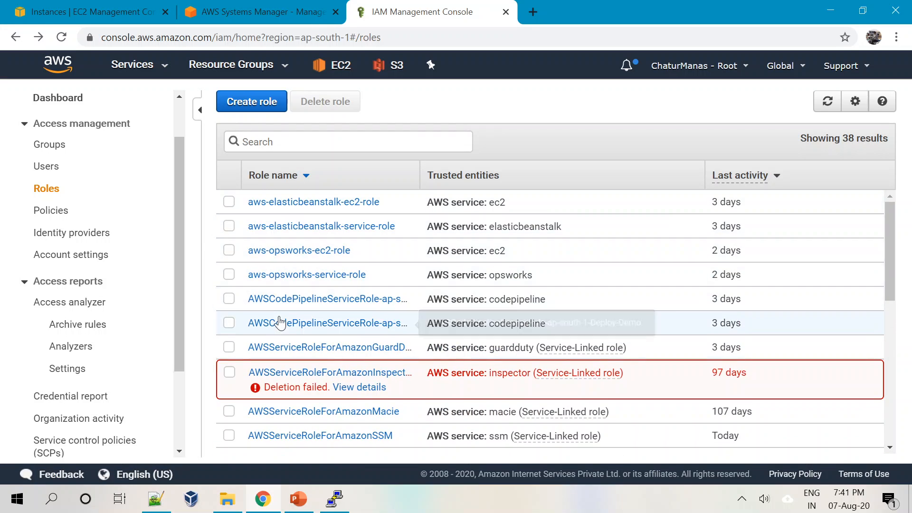
Step: Start a new IAM role with AWS service as the trusted entity and EC2 as the use case, and continue to permissions
left_click(235, 106)
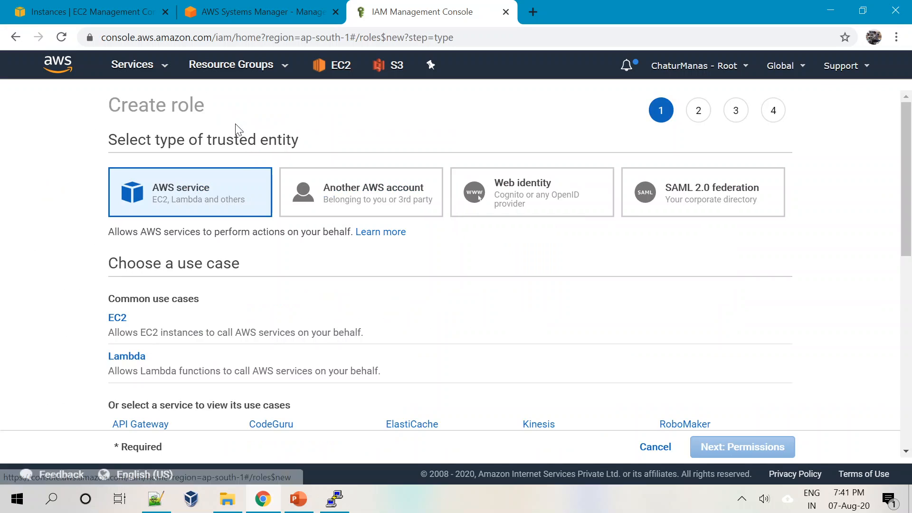
scroll(122, 326, "down", 3)
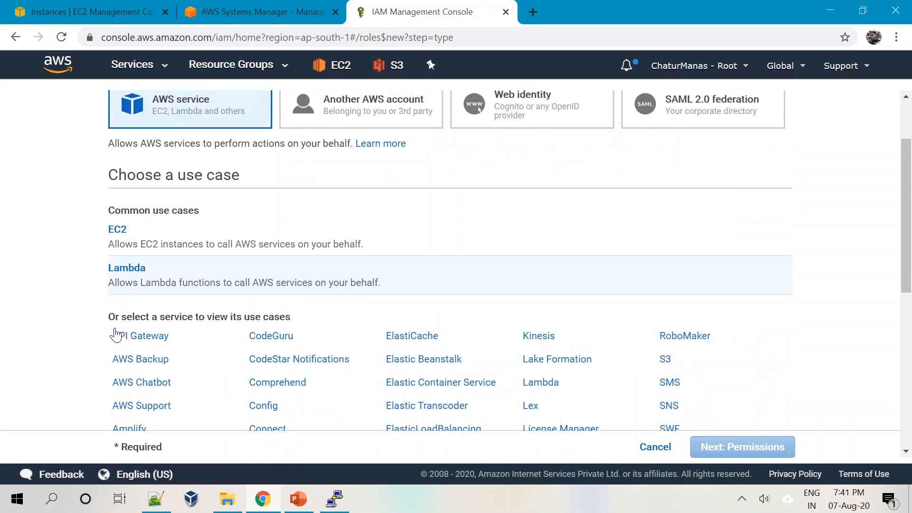
left_click(114, 183)
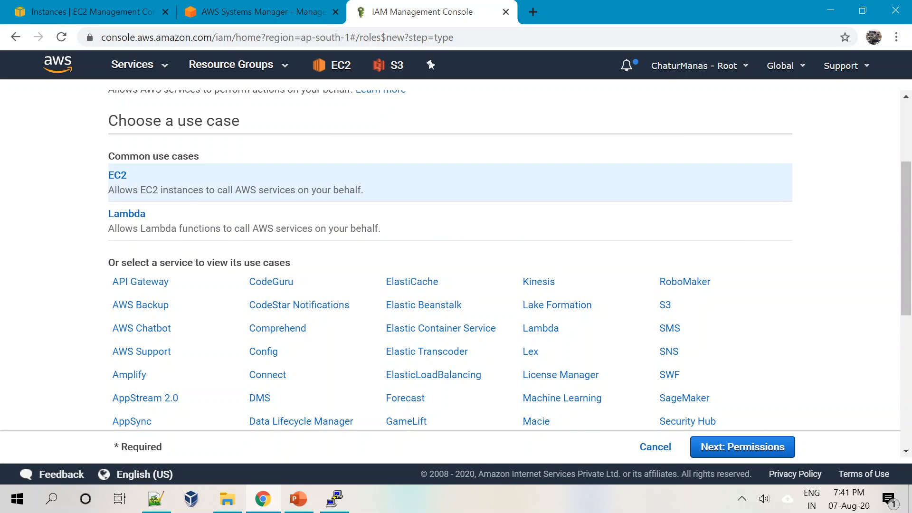
left_click(750, 450)
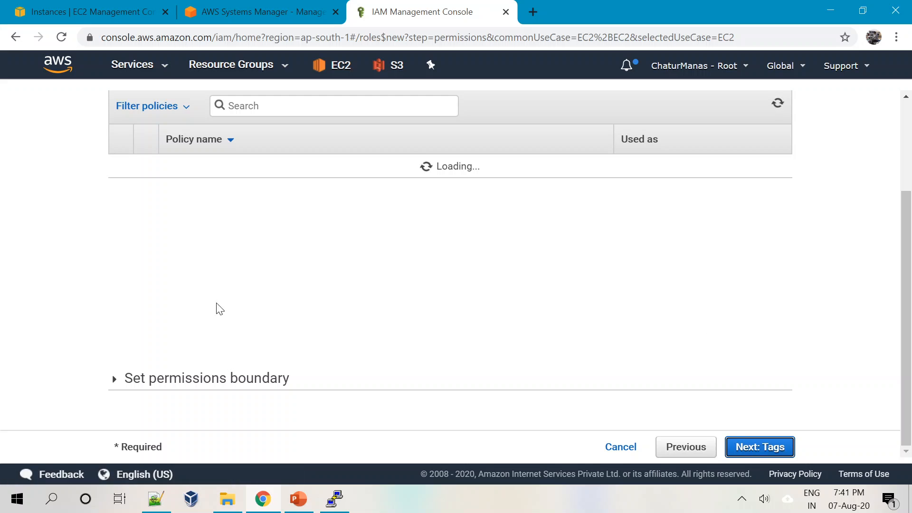
Step: Filter the policies by "ssm", attach AmazonEC2RoleforSSM to the new role, and continue to the tags stage
scroll(347, 350, "up", 1)
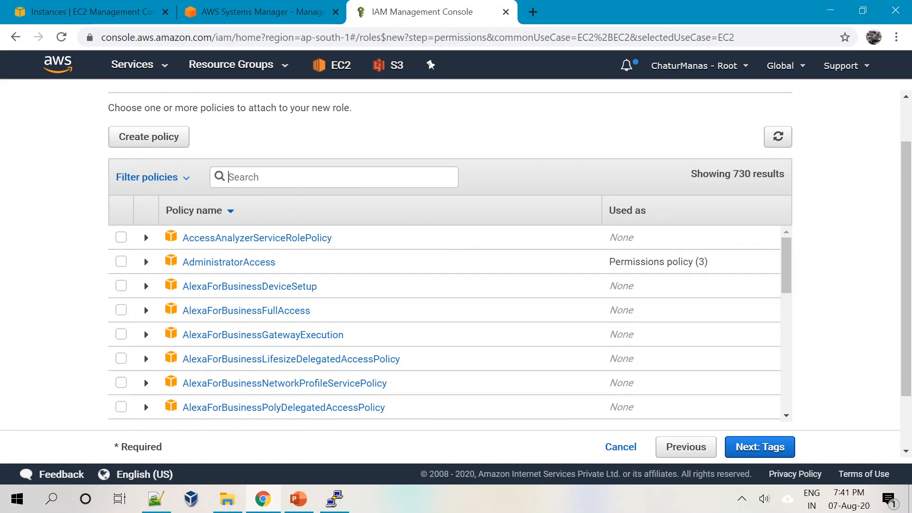
type("ssm")
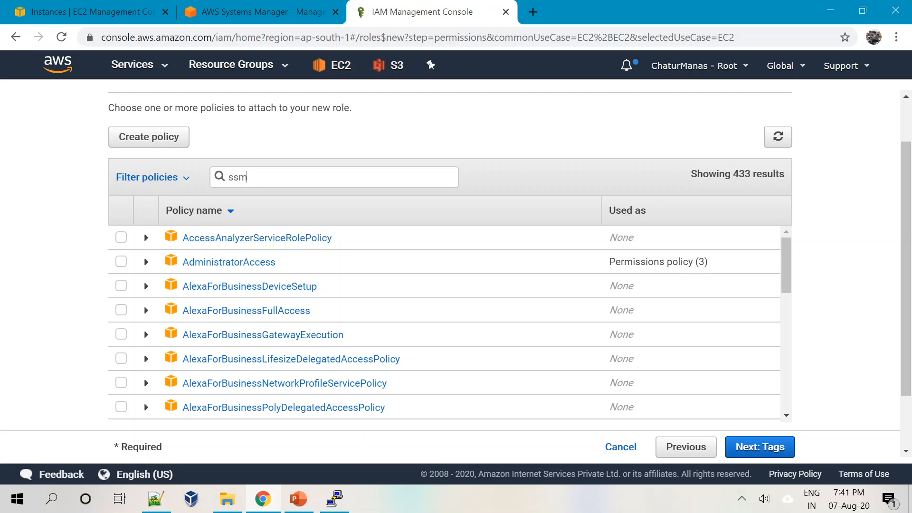
left_click(121, 238)
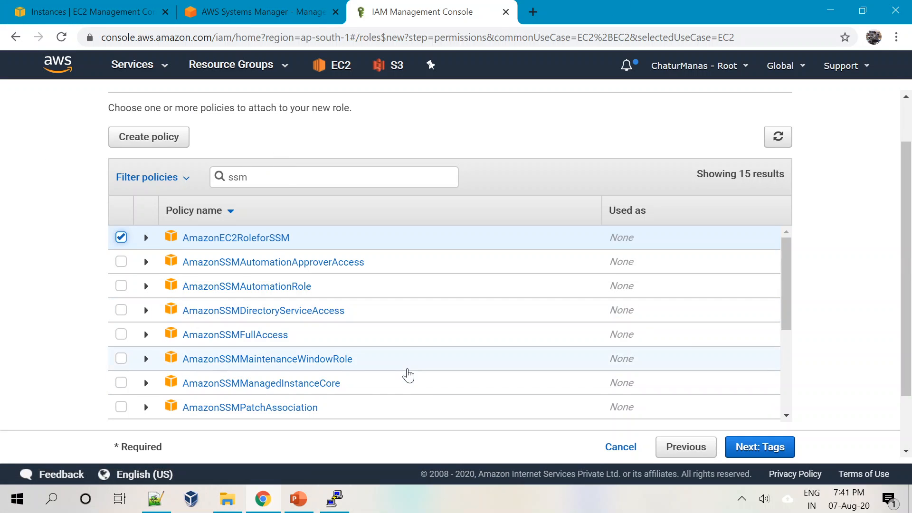
left_click(778, 444)
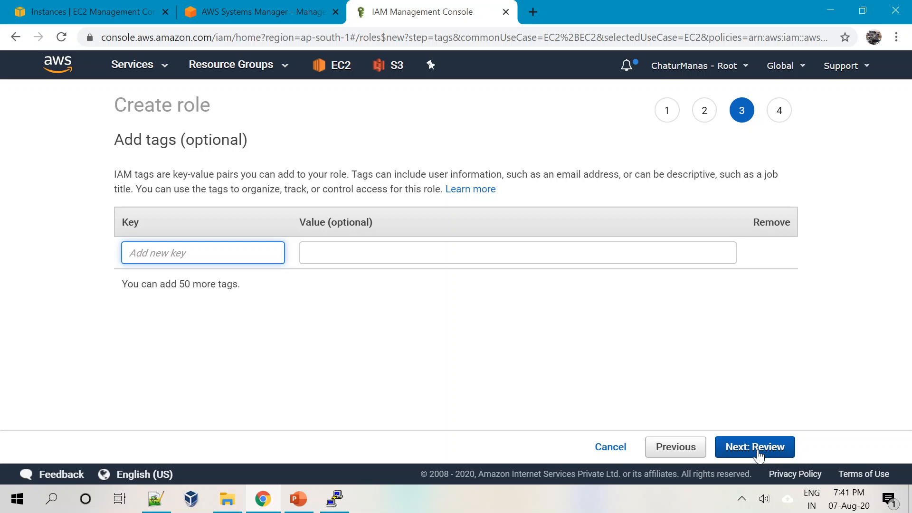
Step: Continue to the review without adding tags, name the role EC2-SSM-Role, and create it
left_click(757, 451)
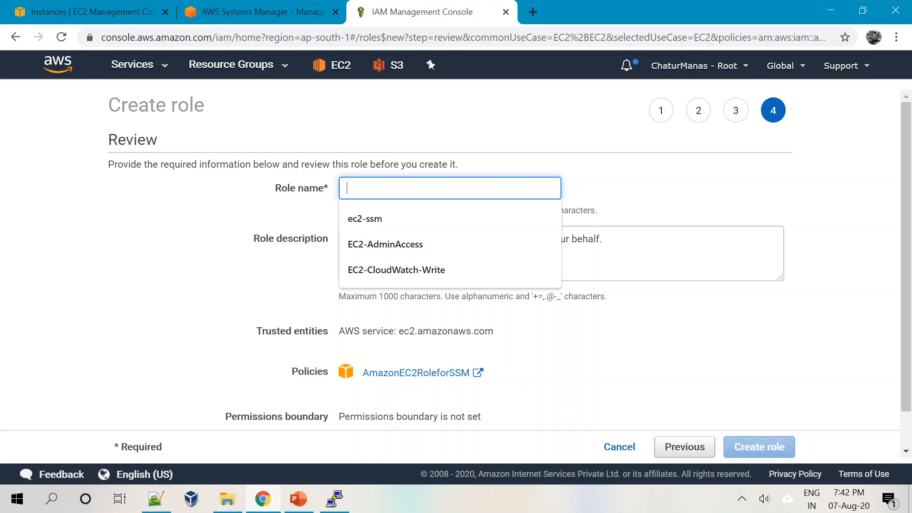
type("EC2-")
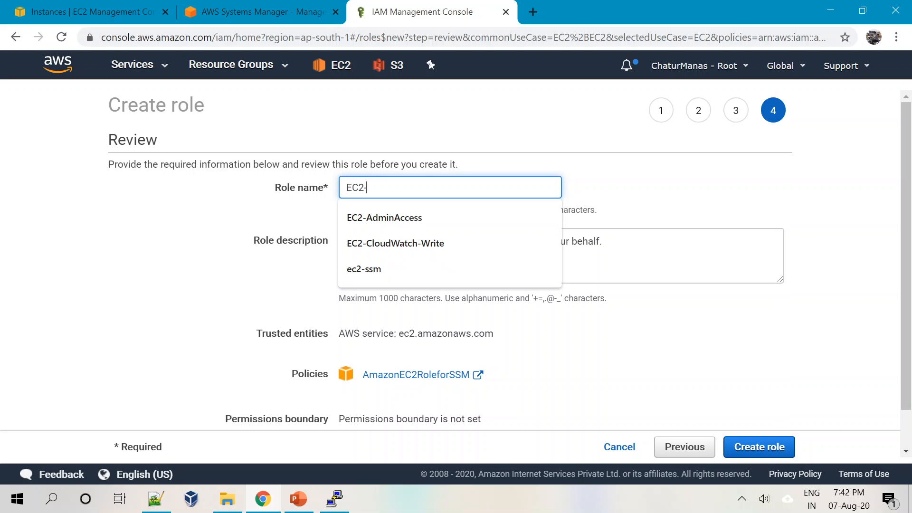
type("SSM-Role")
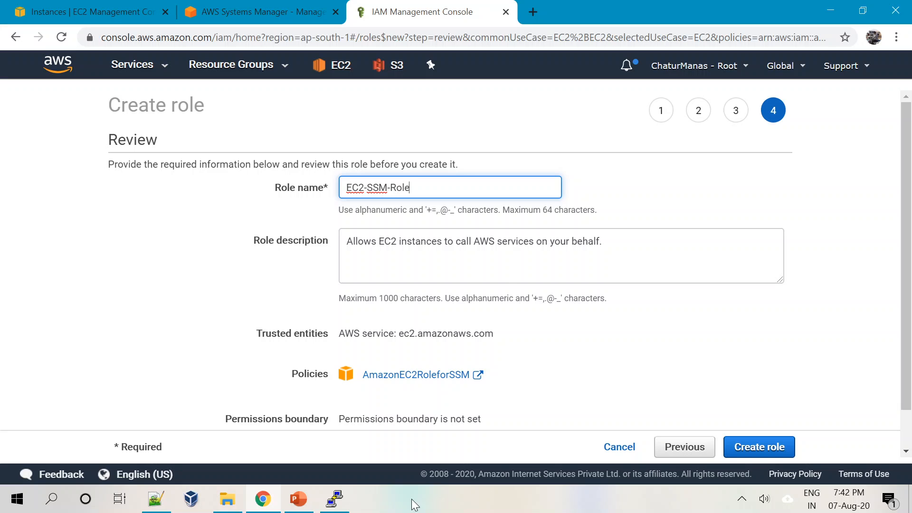
left_click(790, 456)
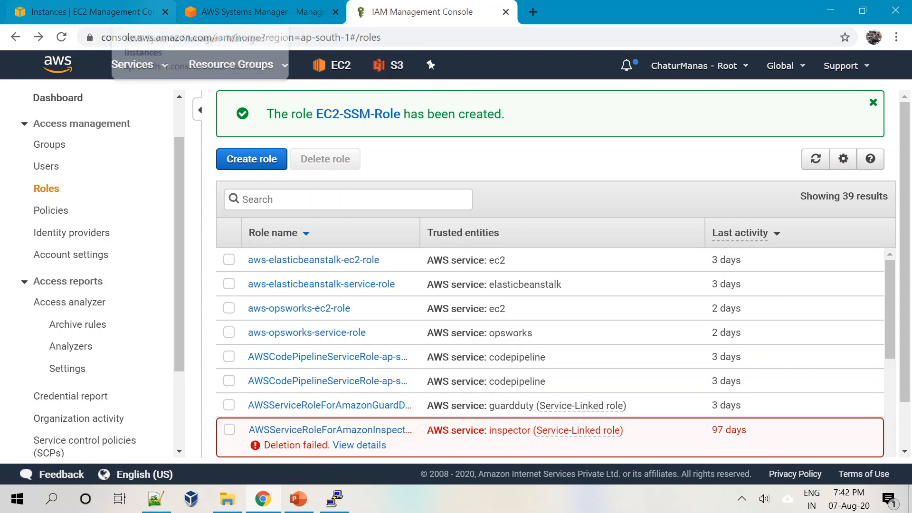
Step: Return to the EC2 instances page and attach EC2-SSM-Role as the IAM role of the SSM Test -1 instance
left_click(69, 6)
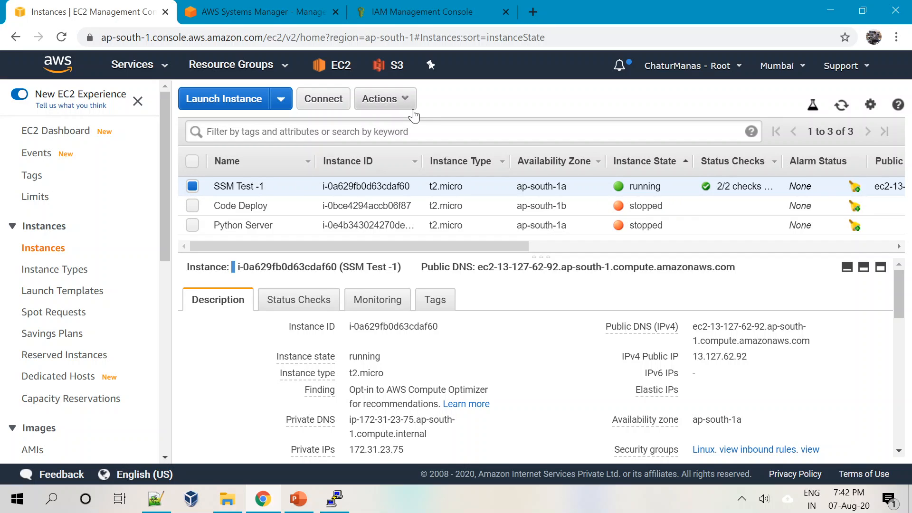
left_click(408, 100)
mouse_move(411, 217)
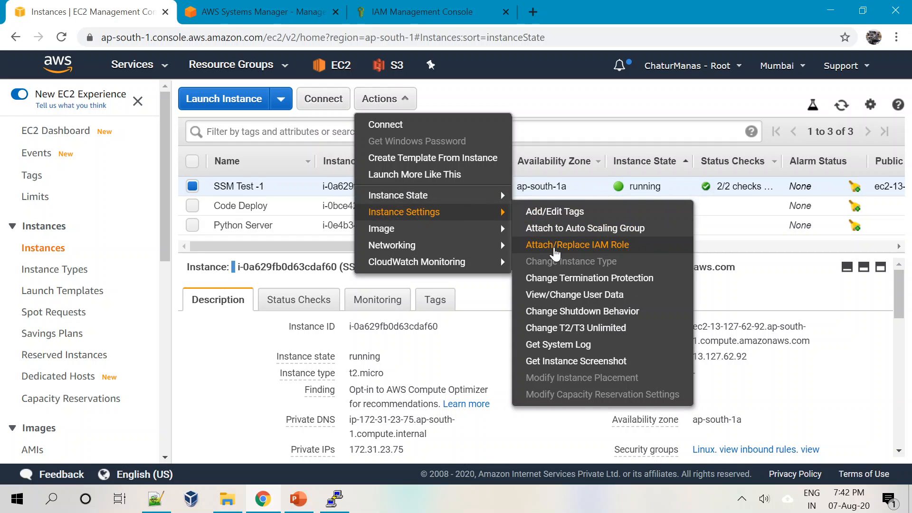
left_click(556, 247)
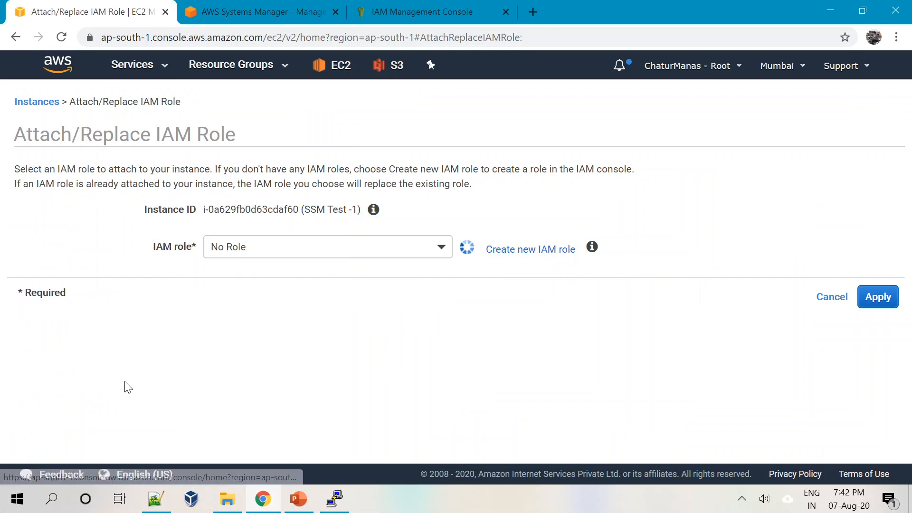
left_click(445, 249)
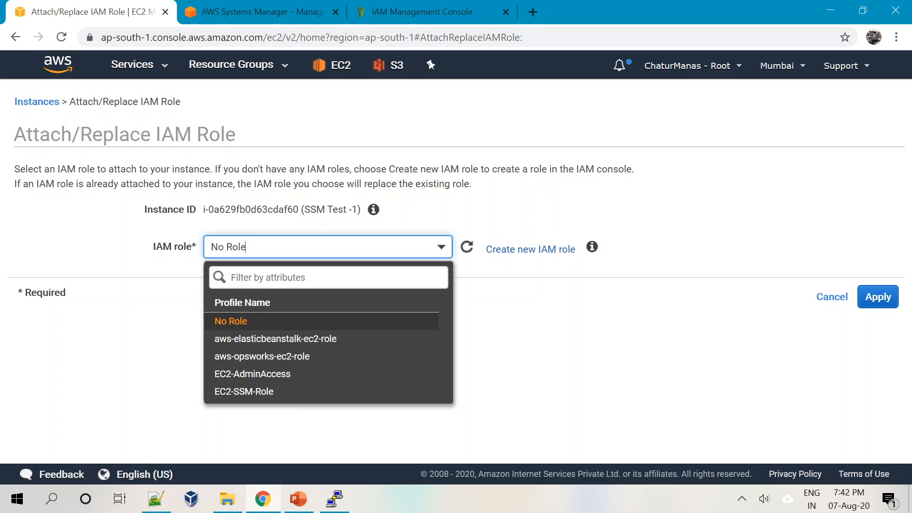
left_click(254, 397)
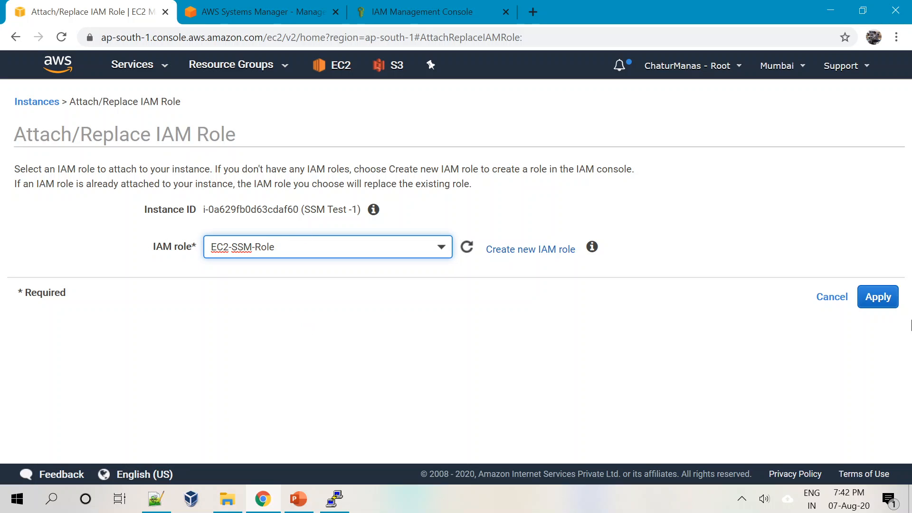
left_click(885, 304)
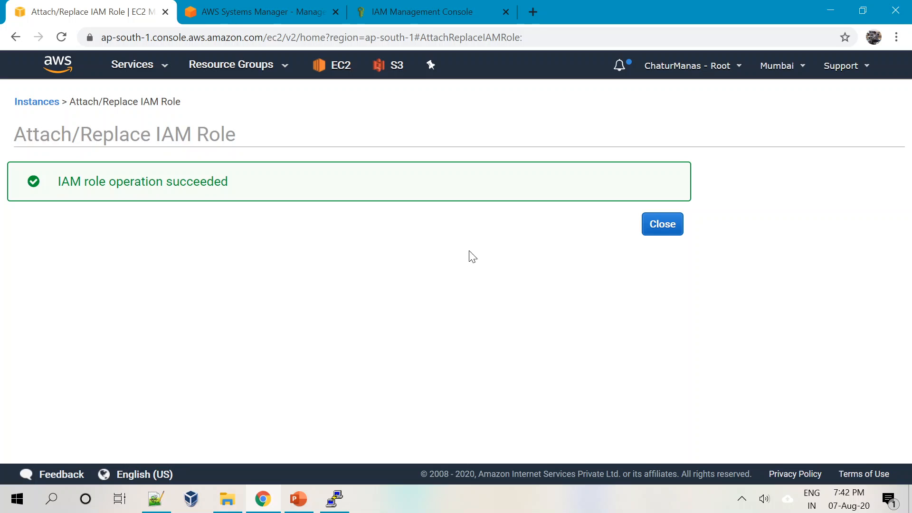
left_click(658, 231)
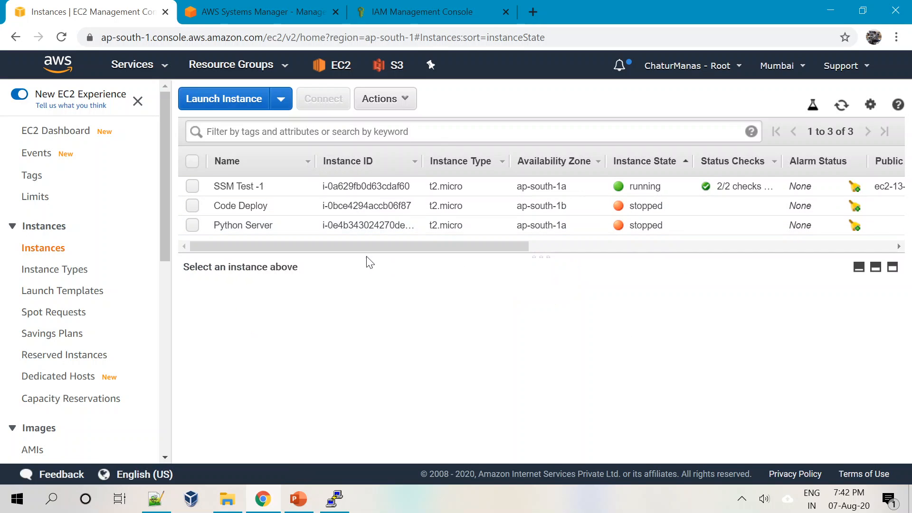
Step: Check the IAM role entry in the description of the SSM Test -1 instance
left_click(366, 186)
scroll(378, 366, "down", 1)
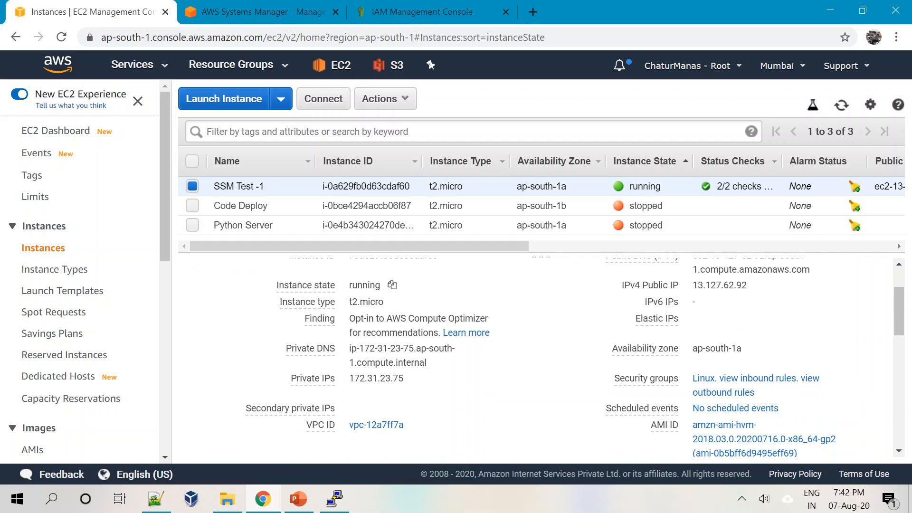
scroll(313, 352, "down", 3)
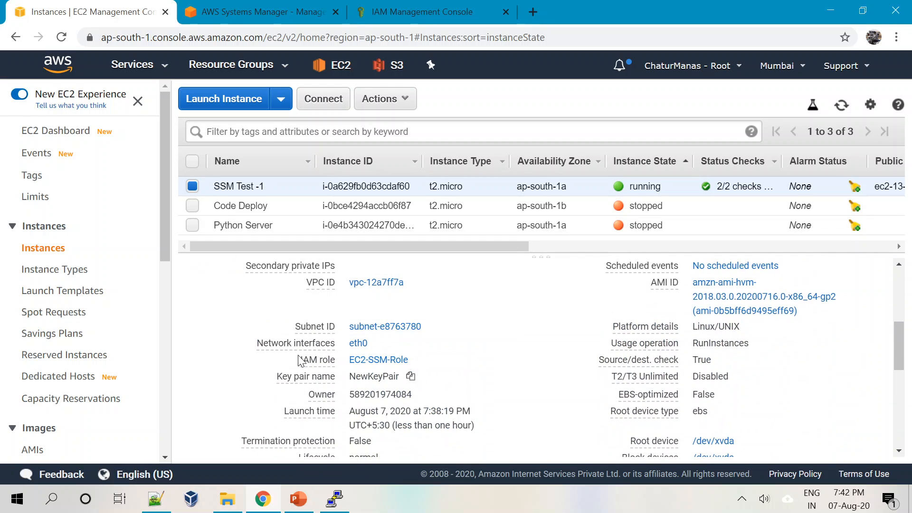
left_click_drag(301, 361, 428, 365)
left_click(558, 390)
Step: Switch to the PuTTY terminal and stop the agent with "stop amazon-ssm-agent"
key("alt+Tab")
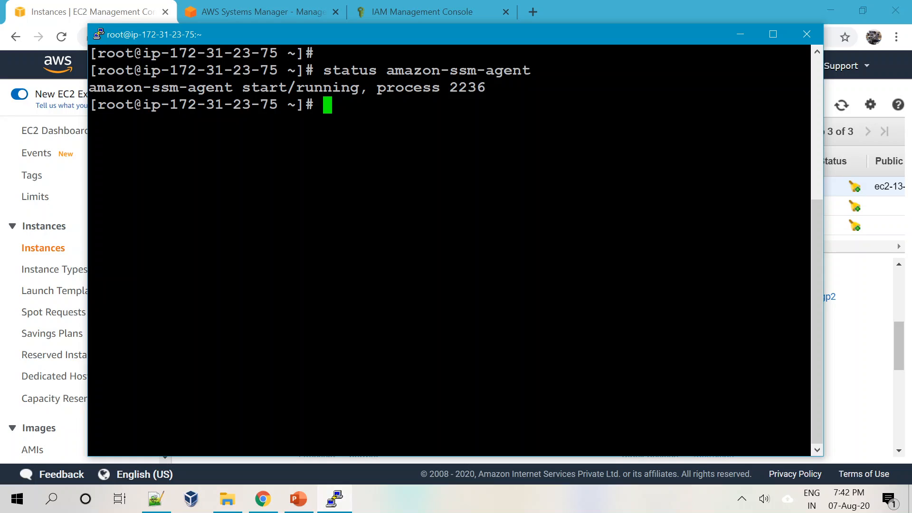
key("Up")
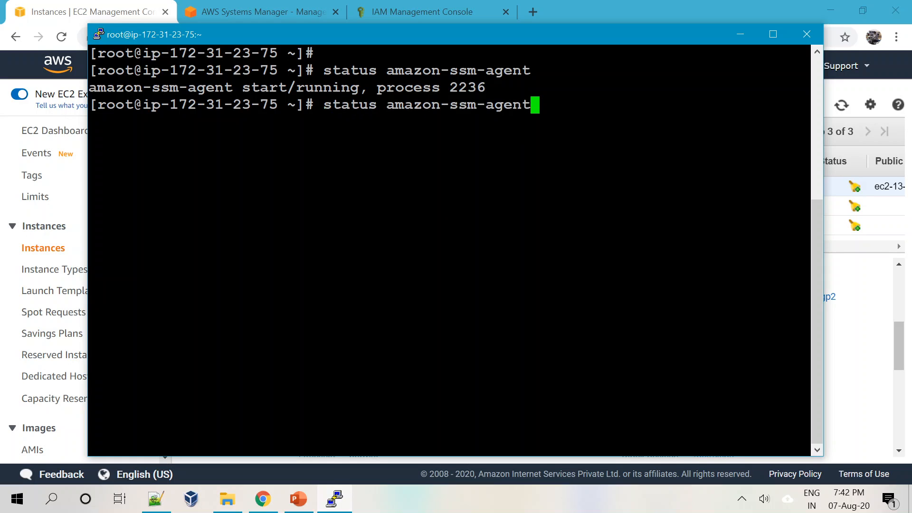
key("Left")
key("Left")
key("Left")
key("Left")
key("Left")
key("Left")
key("Left")
key("Left")
key("Left")
key("Left")
key("Left")
key("Left")
key("Left")
key("Left")
key("Left")
key("Left")
key("Left")
key("BackSpace")
key("BackSpace")
key("BackSpace")
key("BackSpace")
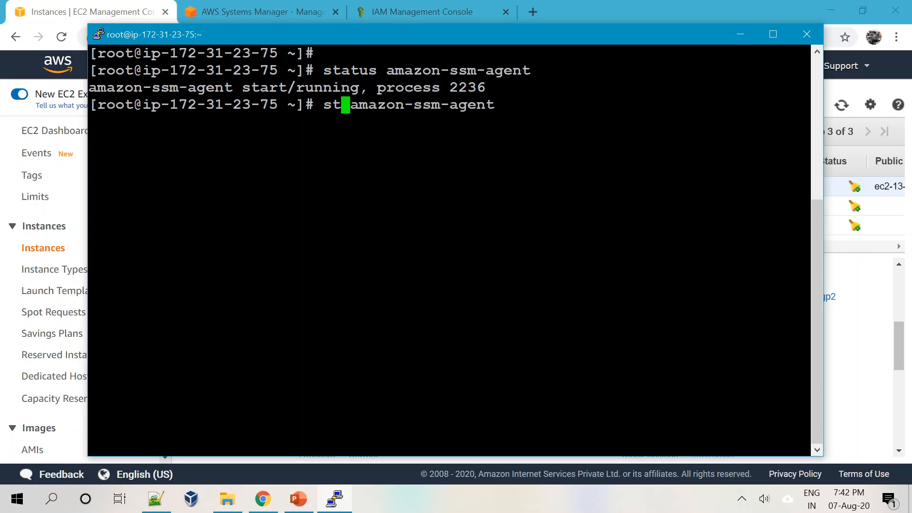
type("op")
key("Return")
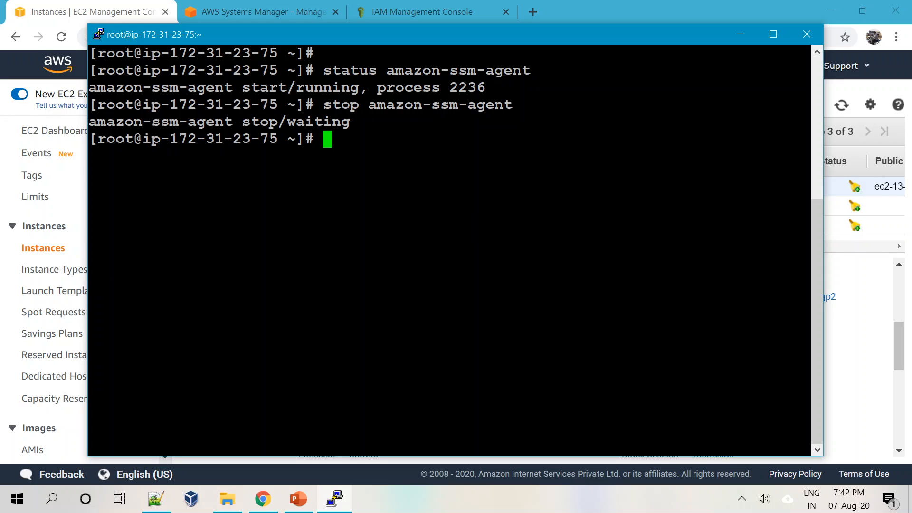
Step: Start the agent again with "start amazon-ssm-agent"
key("Up")
key("Left")
key("Left")
key("Left")
key("Left")
key("Left")
key("Left")
key("Left")
key("Left")
key("Left")
key("Left")
key("Left")
key("Left")
key("Left")
key("Left")
key("Left")
key("Left")
key("Left")
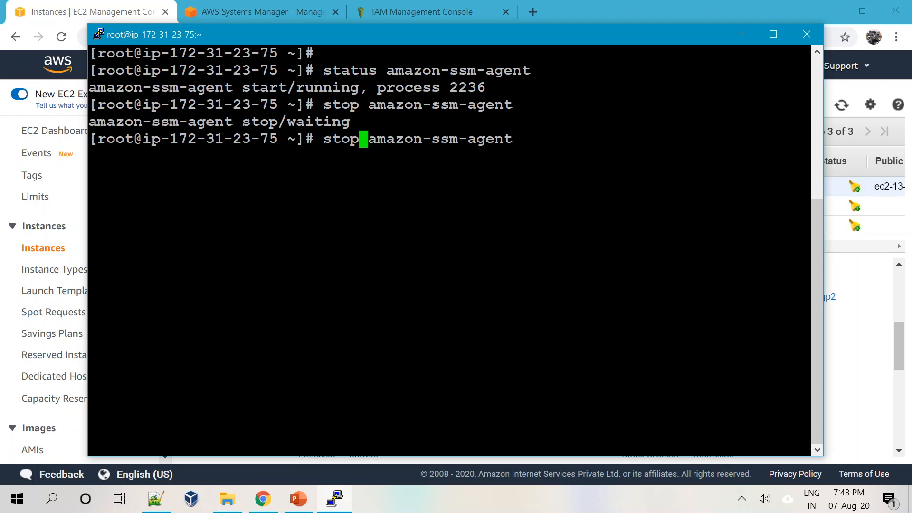
key("BackSpace")
key("BackSpace")
type("art")
key("Return")
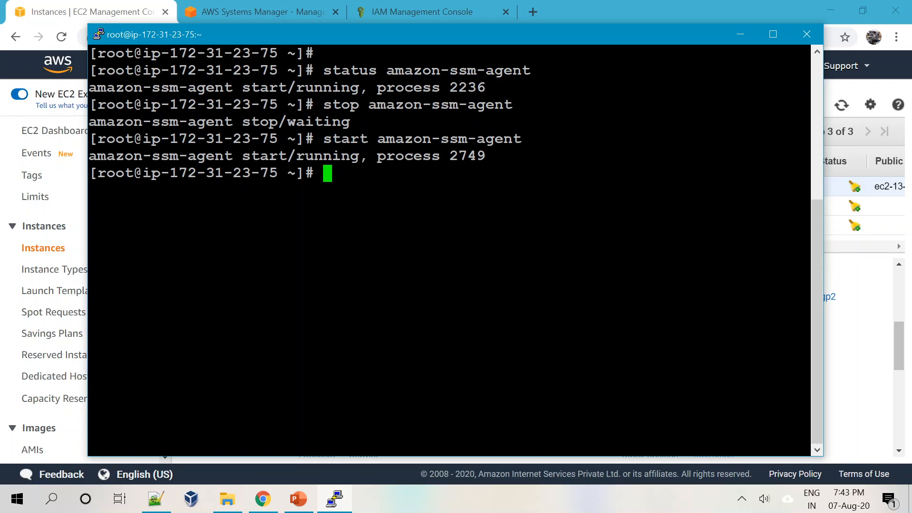
Step: Switch to the Systems Manager tab in Chrome, open the managed instances list, and close its help pane
left_click(257, 12)
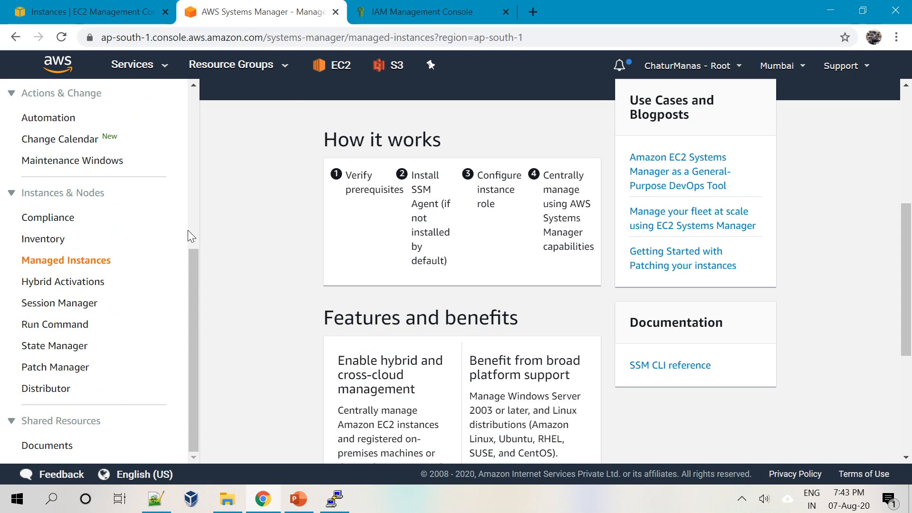
left_click(62, 260)
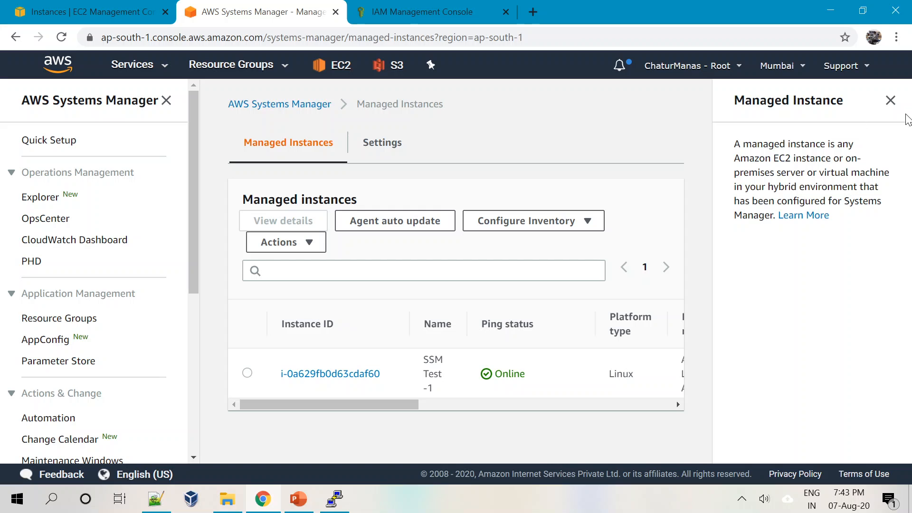
left_click(891, 101)
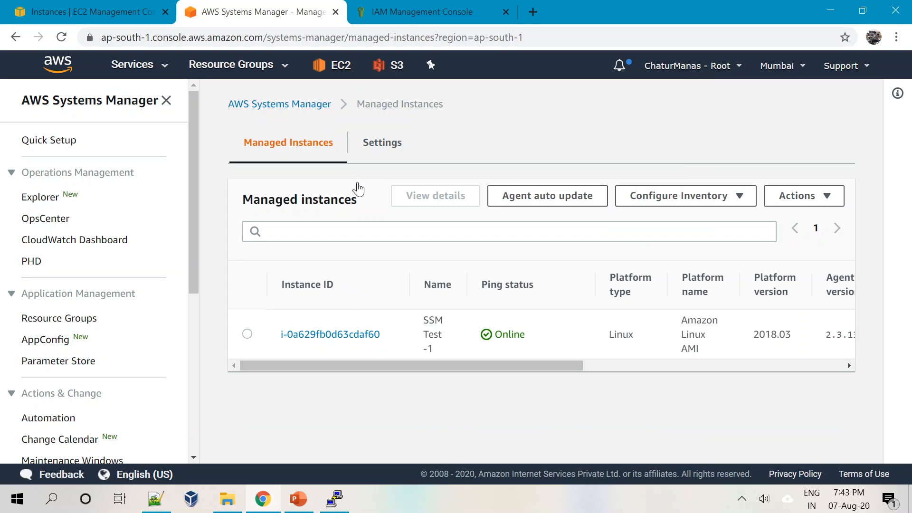
Step: Examine the managed instance's details across all columns, including ping status, platform, agent version, IP address and association status
left_click_drag(314, 367, 163, 365)
left_click_drag(453, 367, 729, 351)
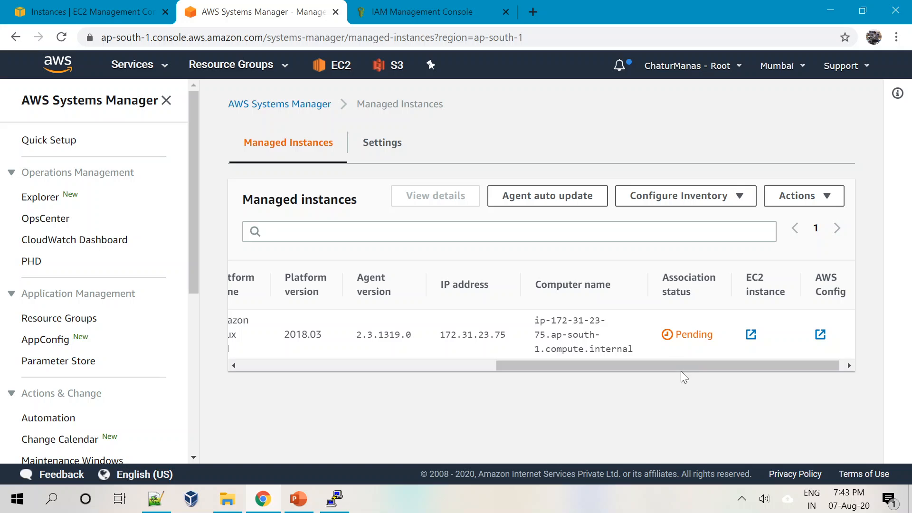
left_click_drag(683, 368, 779, 266)
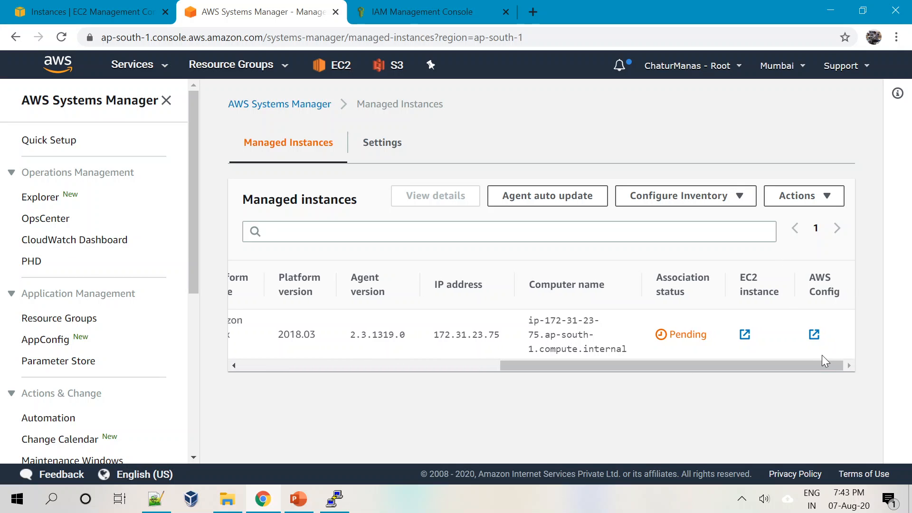
left_click_drag(786, 366, 149, 328)
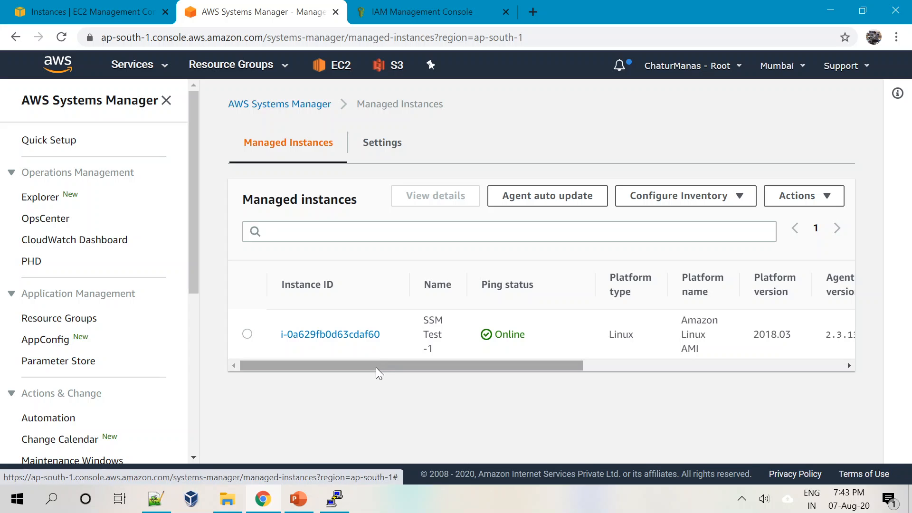
left_click_drag(376, 368, 781, 347)
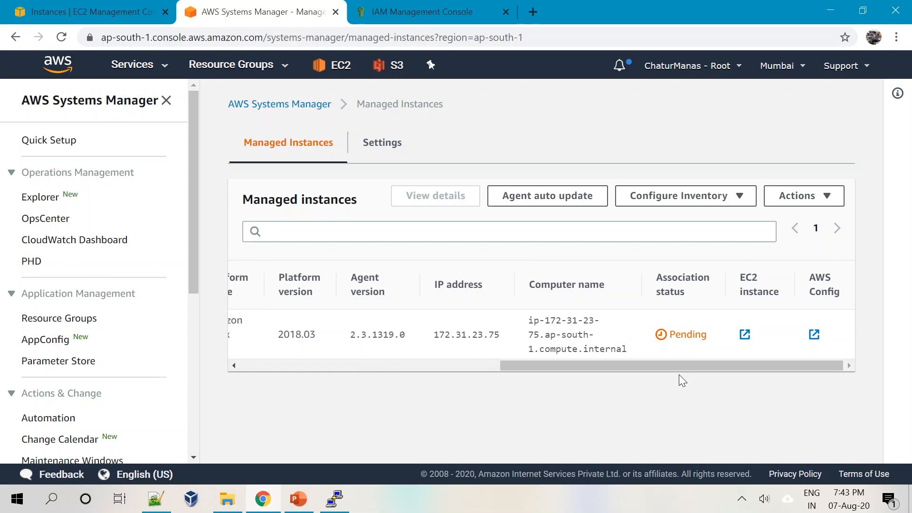
left_click_drag(685, 367, 147, 370)
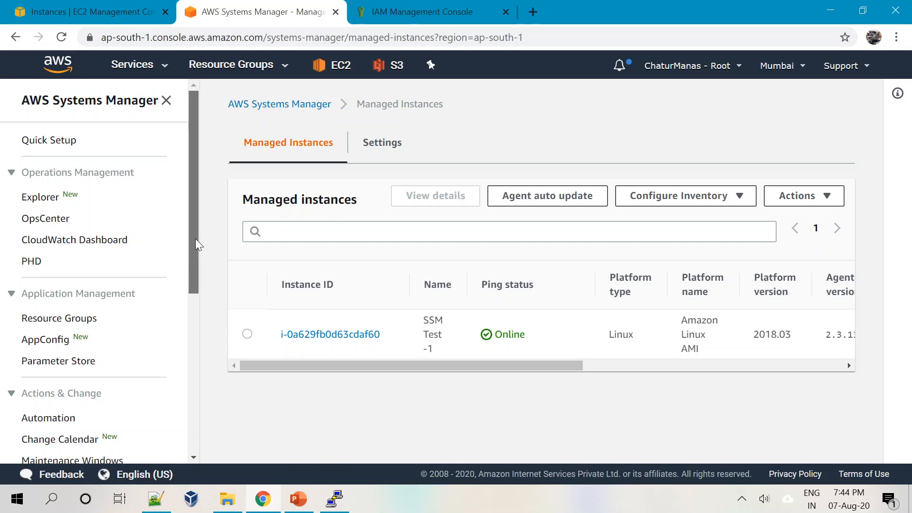
Step: Open Session Manager under Instances & Nodes in Systems Manager
left_click_drag(195, 238, 184, 413)
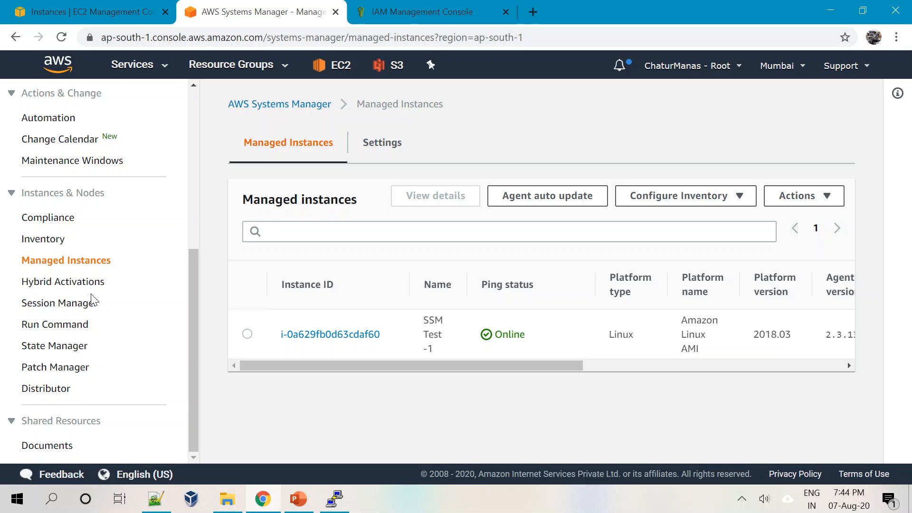
left_click(82, 308)
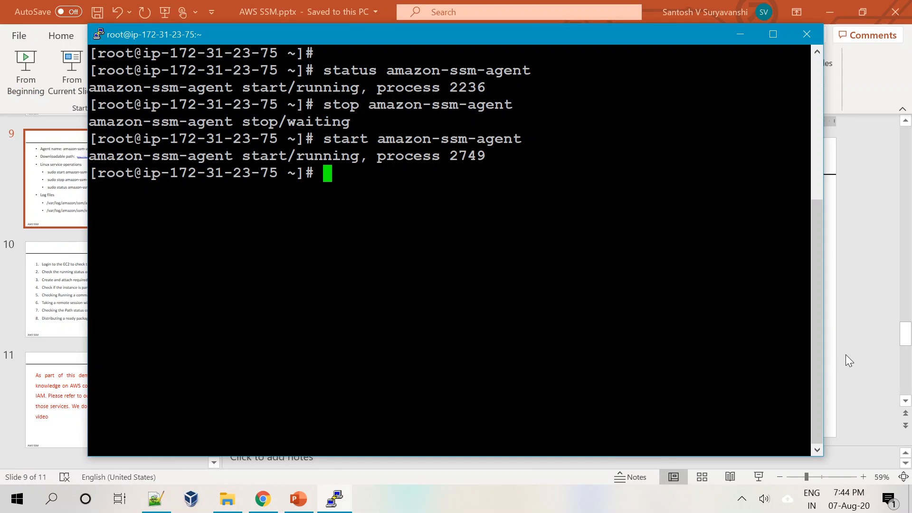
Step: Go back to the EC2 instances page in Chrome, copy the SSM Test -1 instance's IPv4 public IP, and review its description
left_click(846, 354)
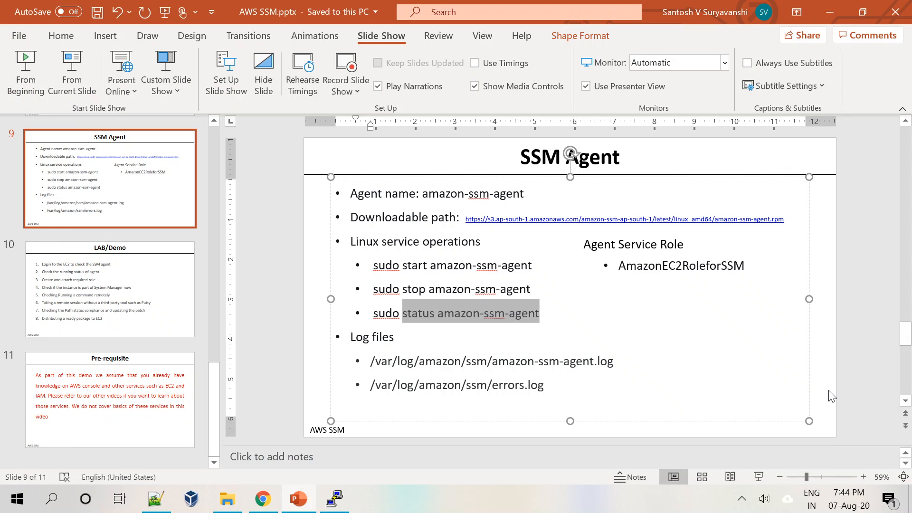
left_click(263, 498)
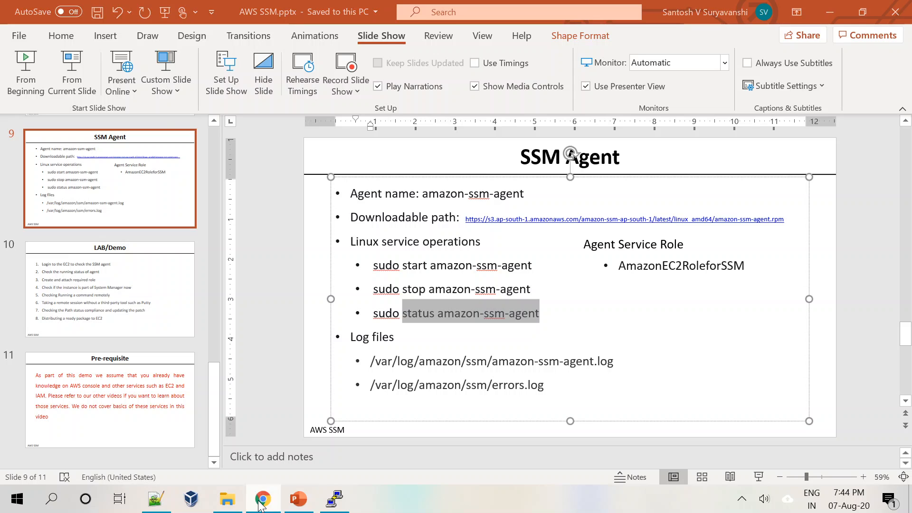
left_click(36, 14)
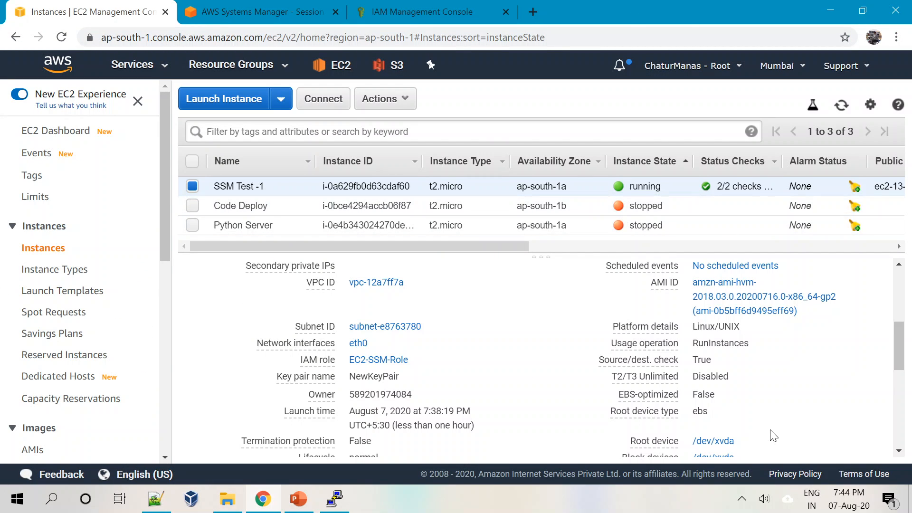
scroll(773, 436, "up", 5)
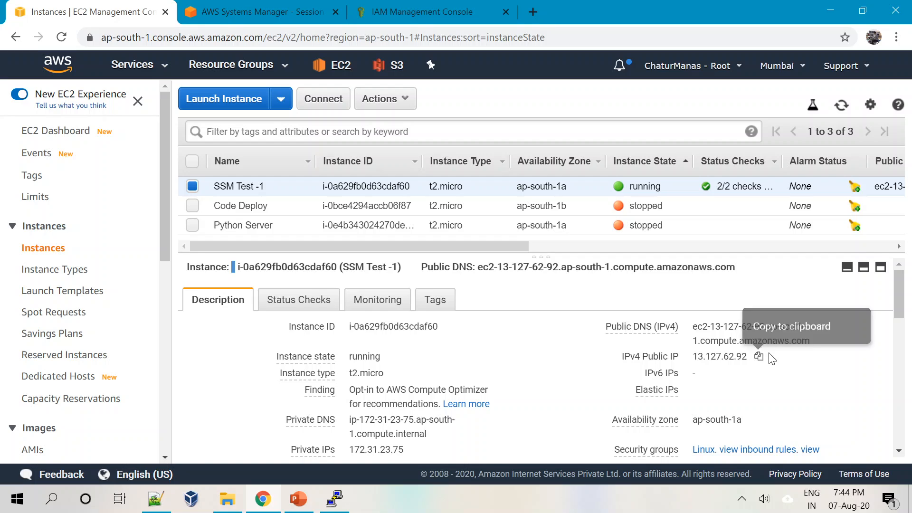
left_click(759, 357)
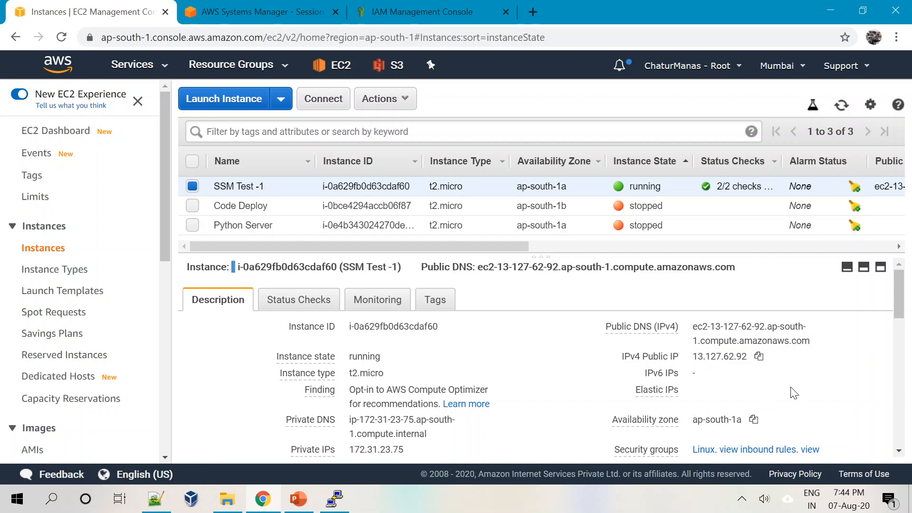
left_click_drag(905, 296, 907, 327)
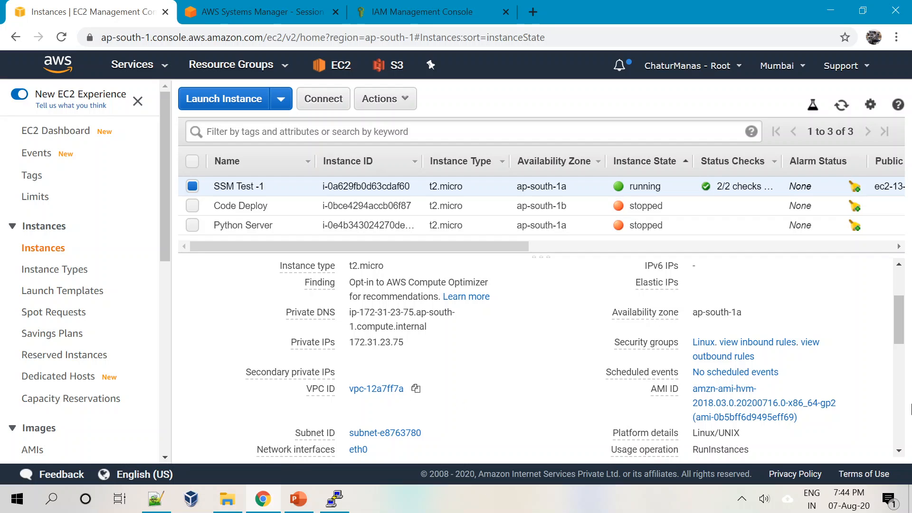
Step: Review the SSM Test -1 instance's security group entry, the open PuTTY terminal, and the key pair and PuTTY files in the VPC-Demo folder
left_click_drag(899, 329, 900, 340)
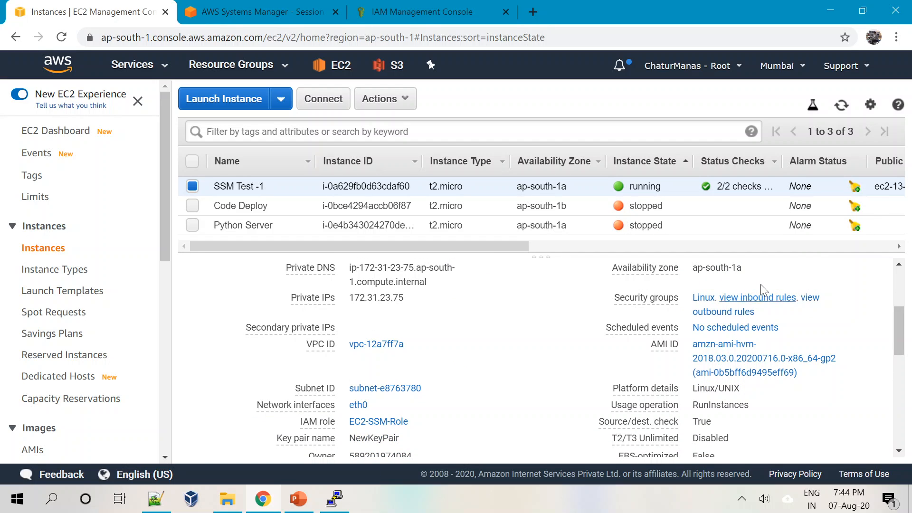
left_click(336, 507)
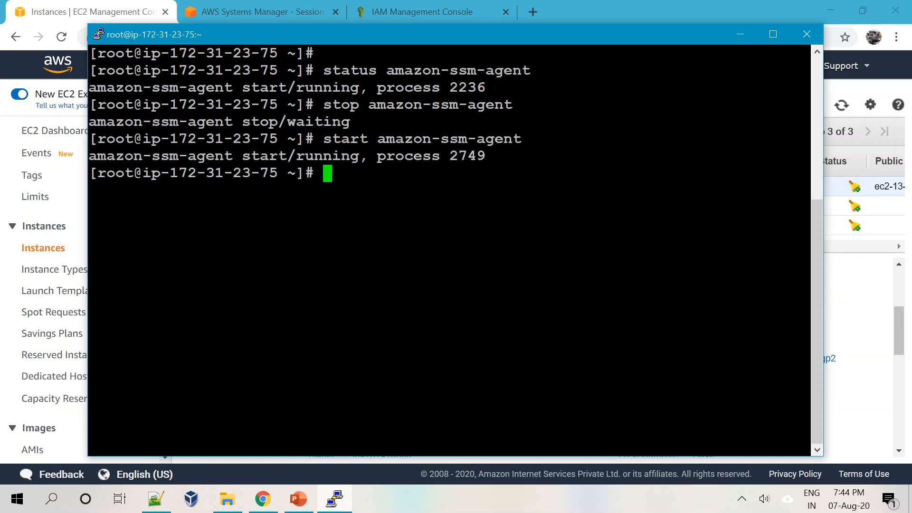
left_click_drag(411, 40, 416, 36)
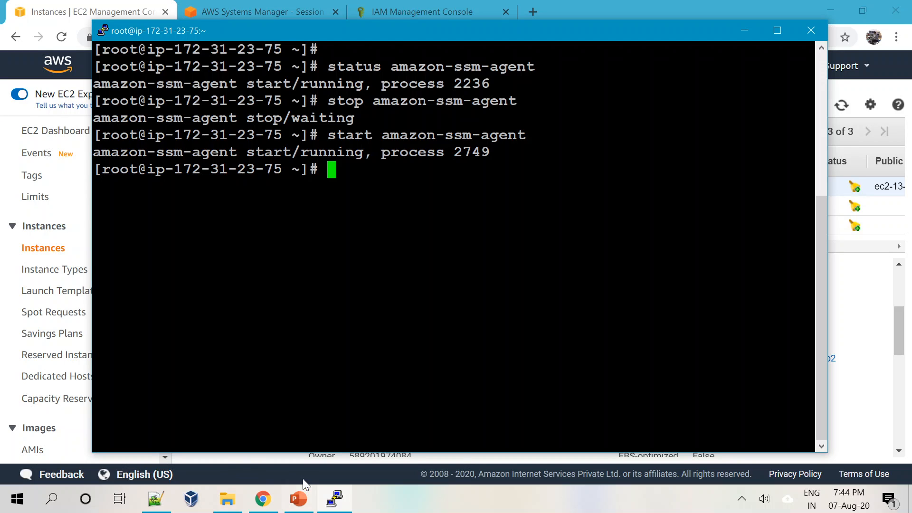
left_click(239, 494)
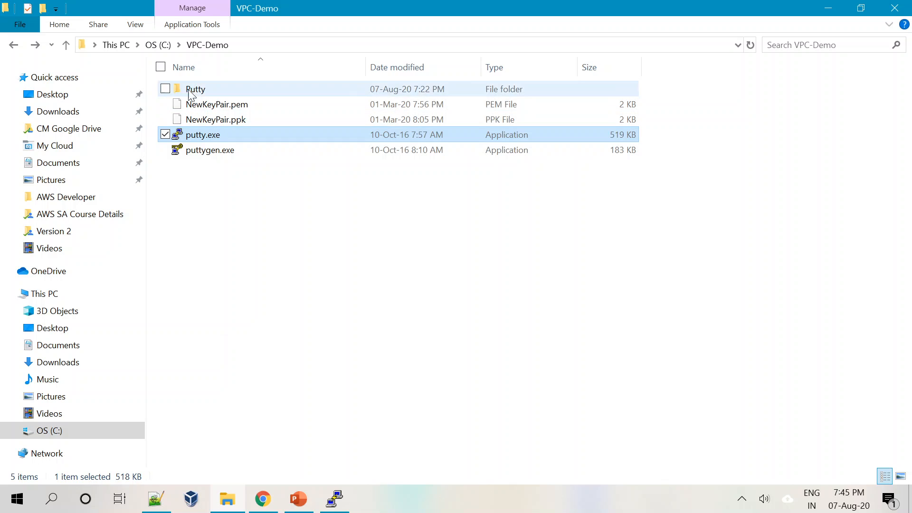
left_click(204, 105)
left_click(211, 120)
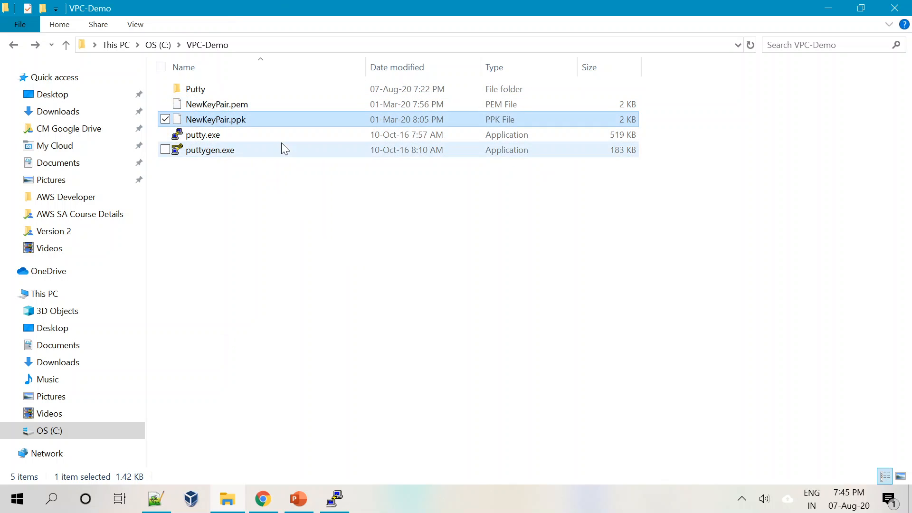
left_click(205, 138)
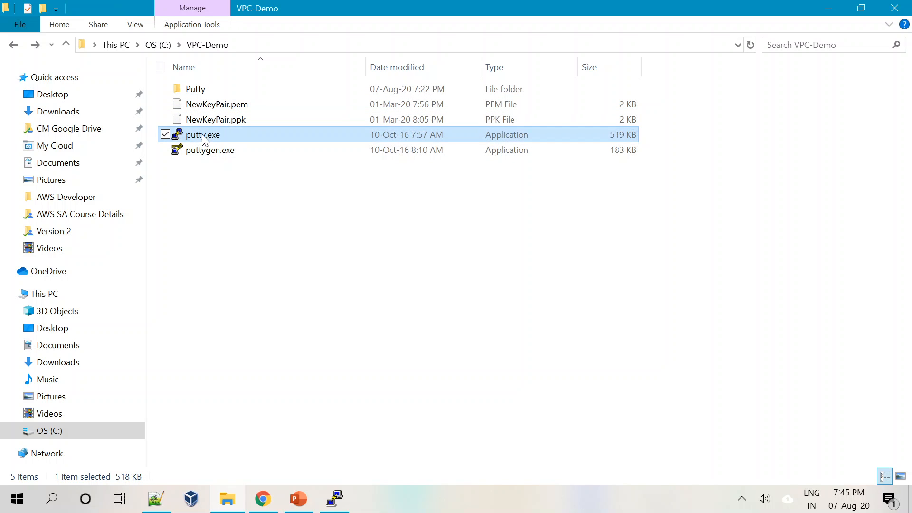
left_click(351, 507)
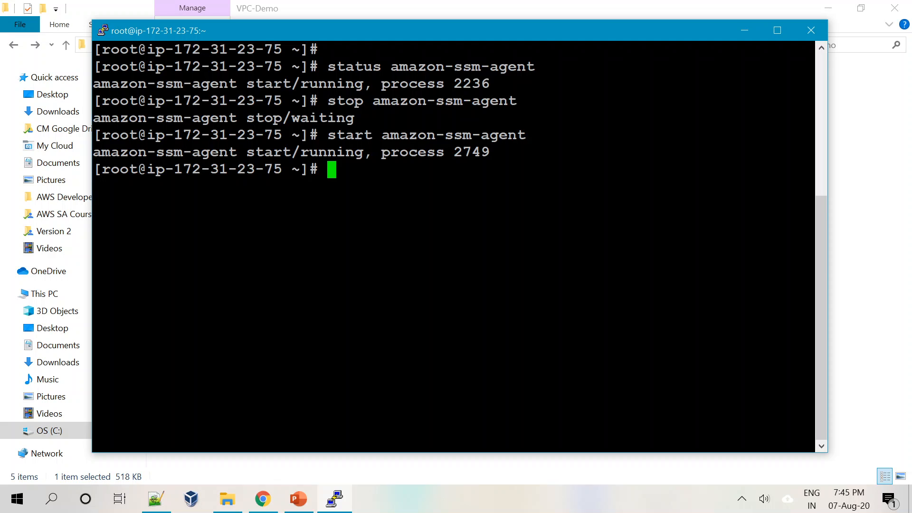
left_click_drag(452, 35, 467, 36)
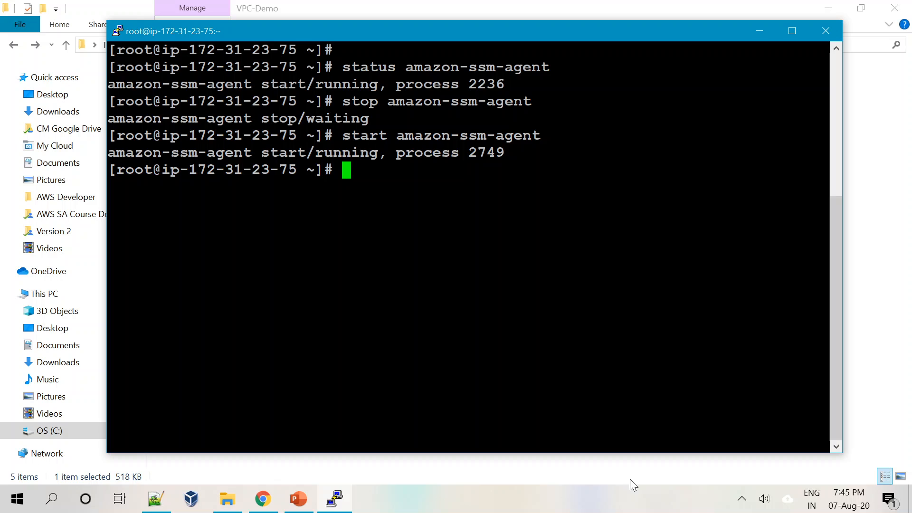
left_click(428, 7)
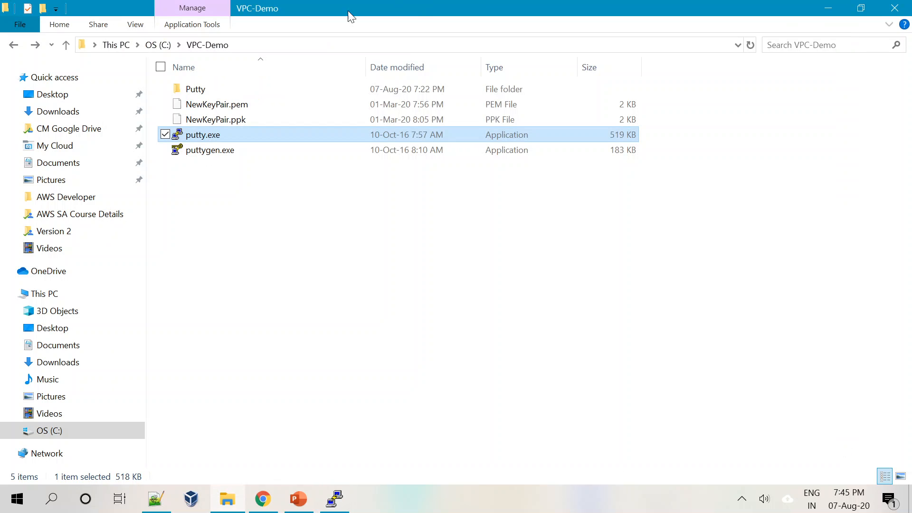
Step: Switch back to Session Manager in Chrome and start a session on the SSM Test -1 instance
left_click(262, 489)
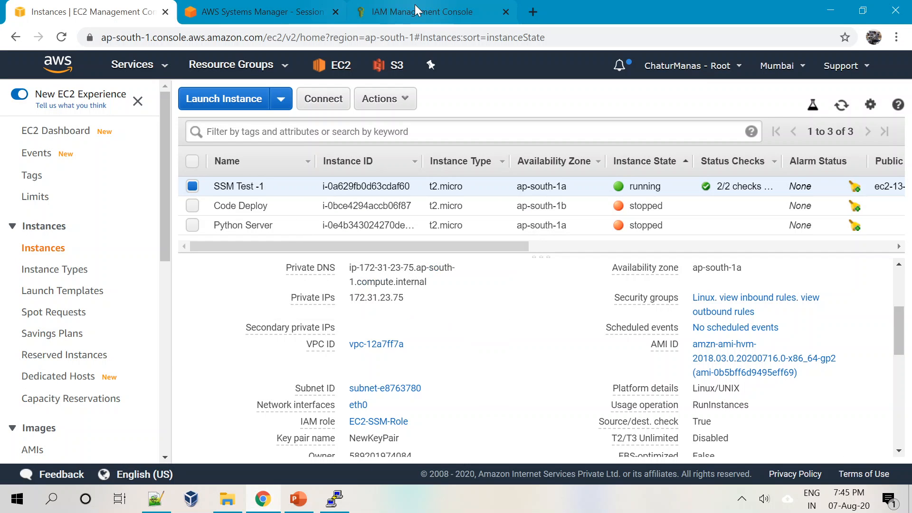
left_click(254, 11)
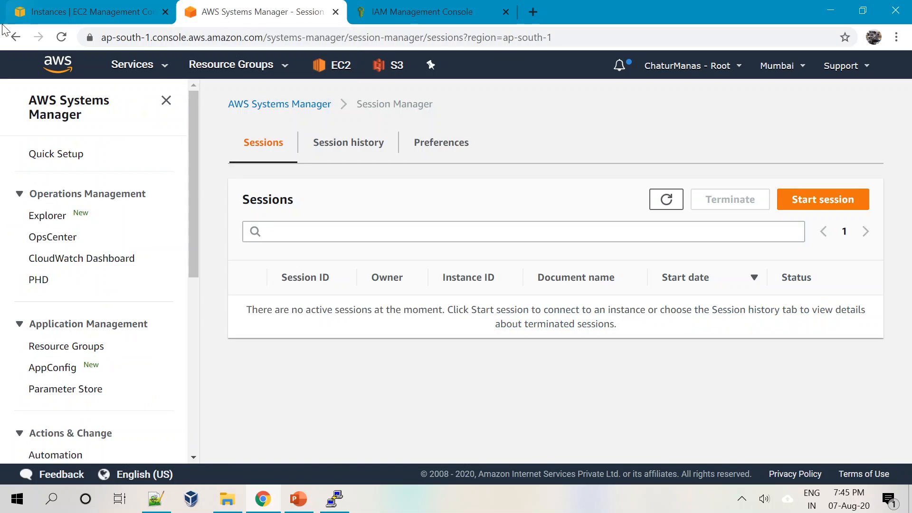
left_click(802, 208)
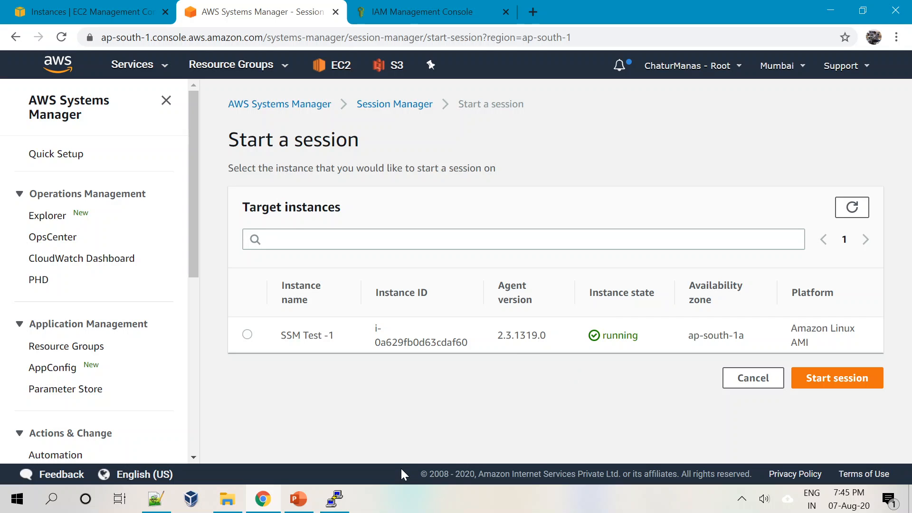
left_click(247, 334)
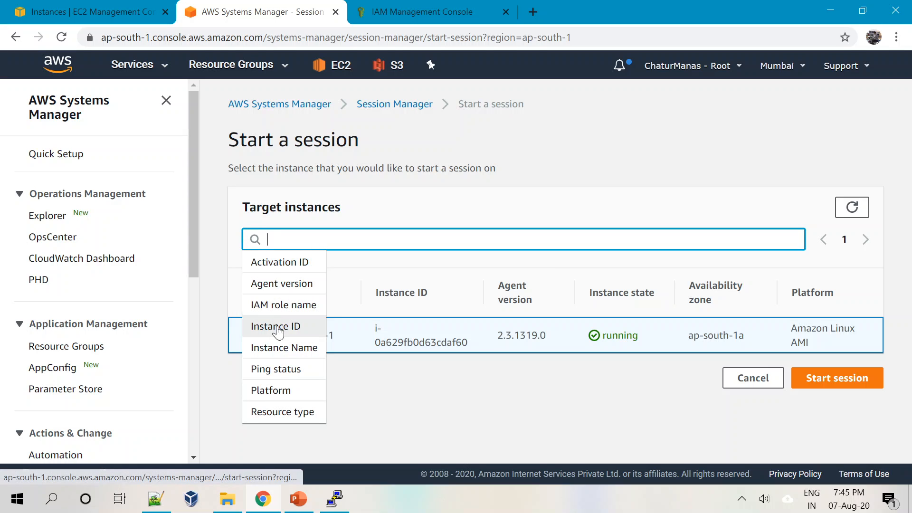
left_click(519, 376)
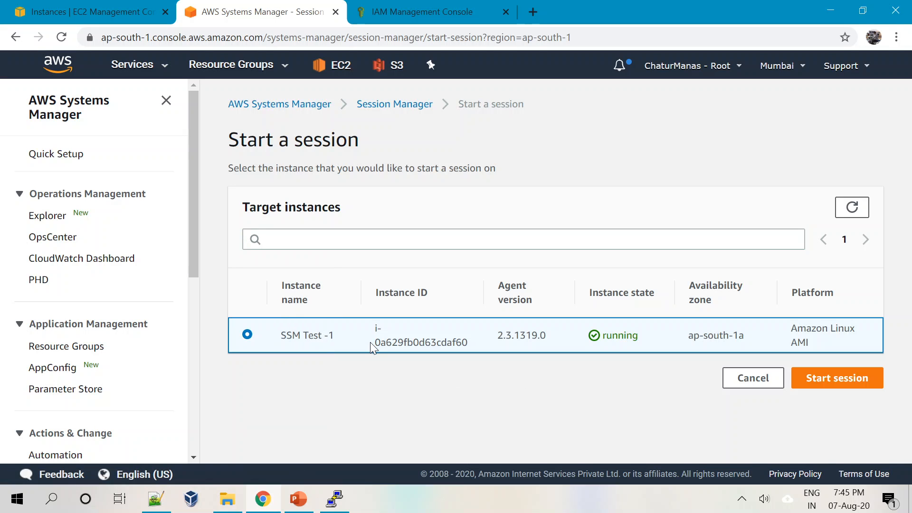
left_click(821, 375)
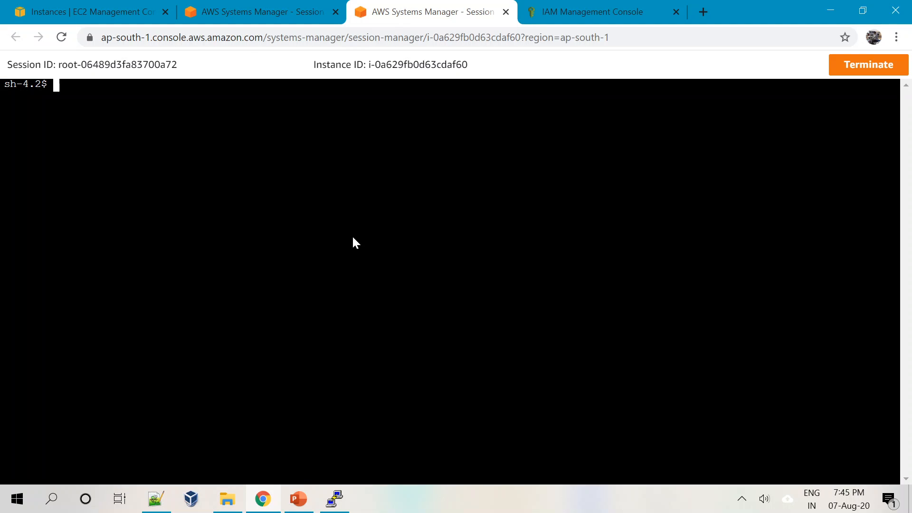
Step: Switch to the root user in the session's shell with "sudo su -"
key("Return")
key("Return")
key("Return")
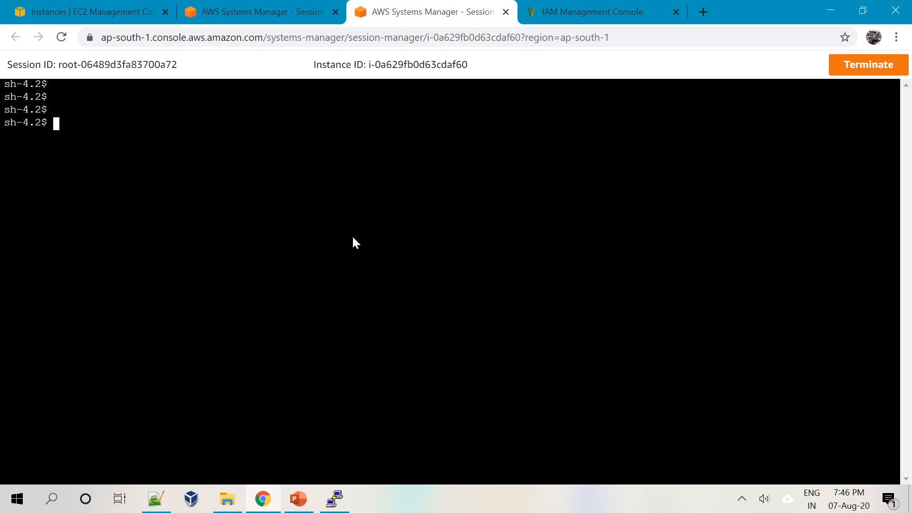
type("sudos su -")
key("BackSpace")
key("BackSpace")
key("BackSpace")
key("BackSpace")
key("BackSpace")
key("BackSpace")
type("su -")
key("Return")
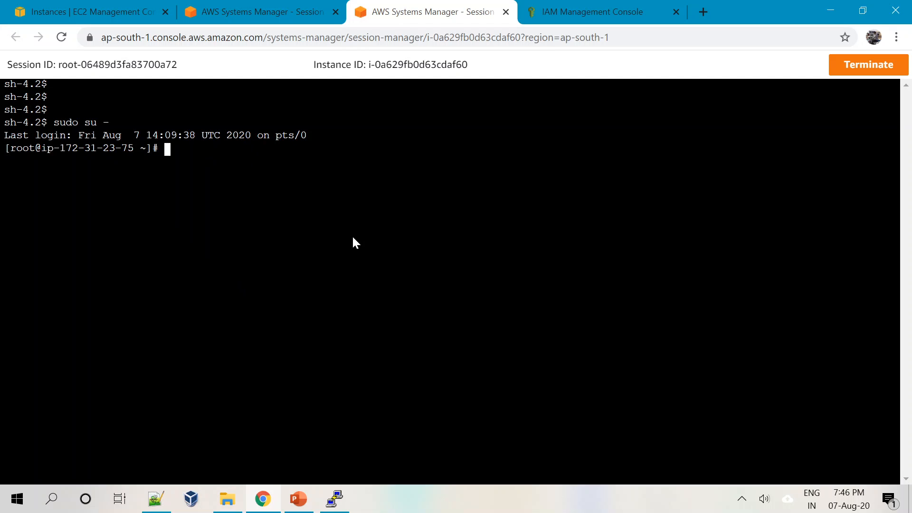
key("Return")
key("Return")
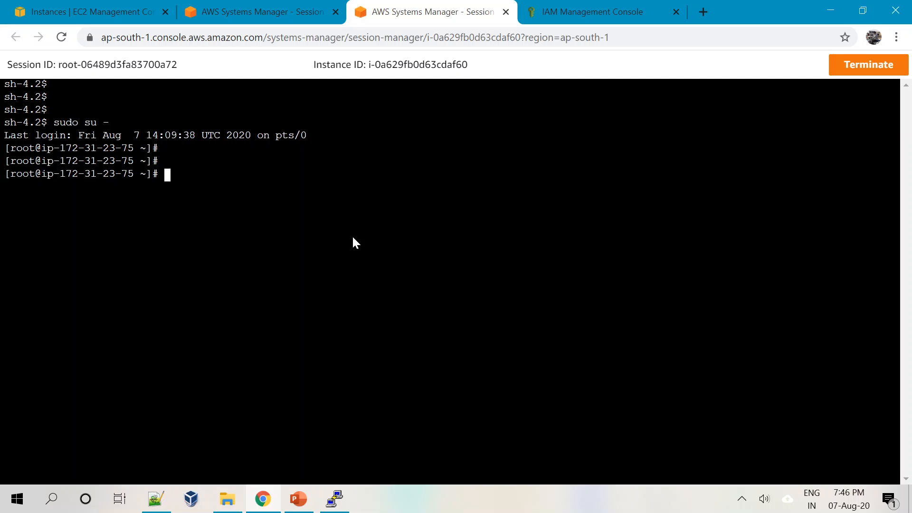
Step: Install the Apache web server on the instance with "yum install httpd -y"
type("yum install http")
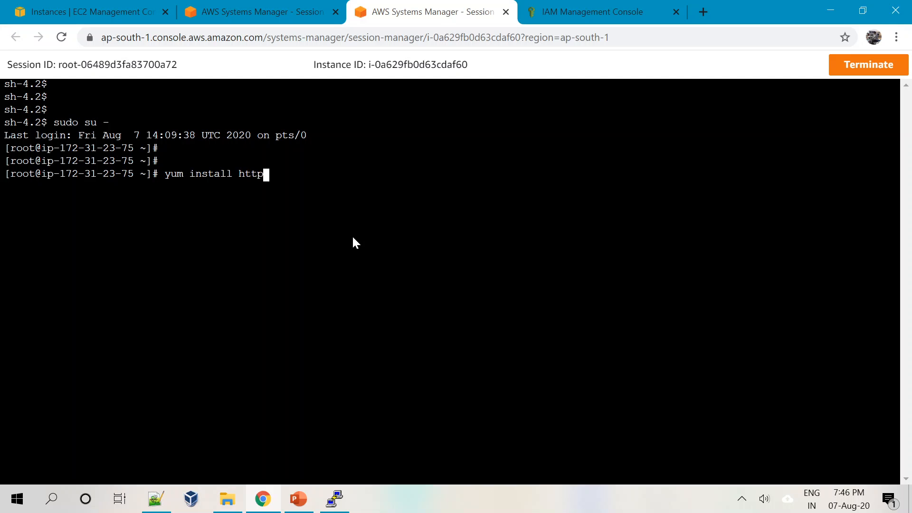
type("d -y")
key("Return")
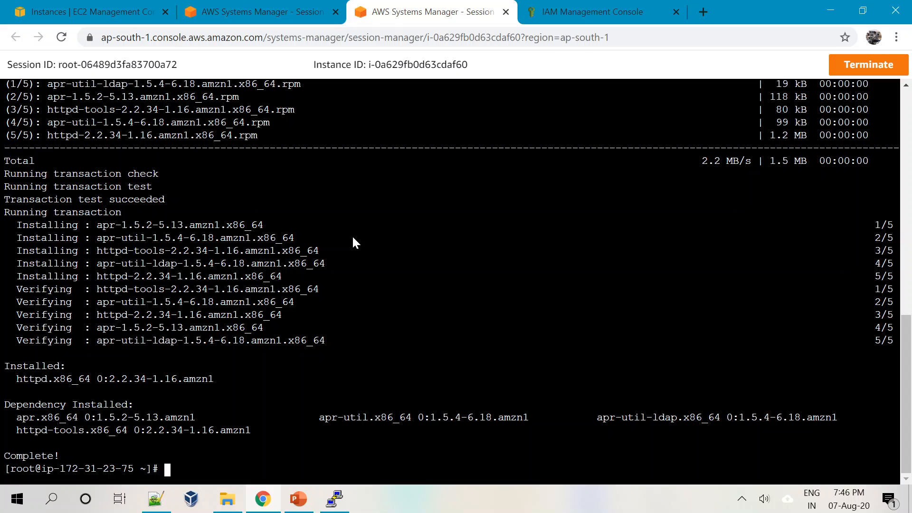
Step: Recall the install command, change it to "yum remove httpd -y", and run it to uninstall the web server
key("Up")
key("Left")
key("Left")
key("Left")
key("Left")
key("Left")
key("Left")
key("Left")
key("Left")
key("Left")
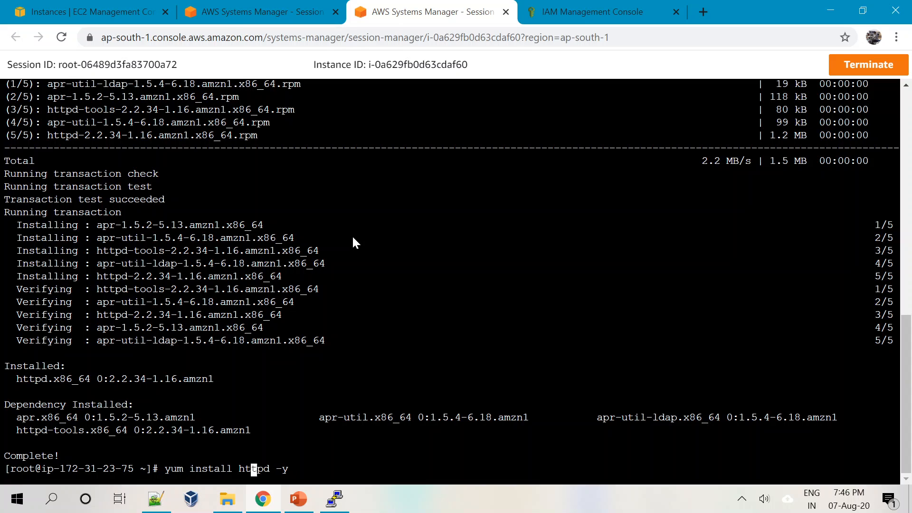
key("BackSpace")
key("BackSpace")
key("BackSpace")
key("BackSpace")
key("BackSpace")
key("BackSpace")
key("BackSpace")
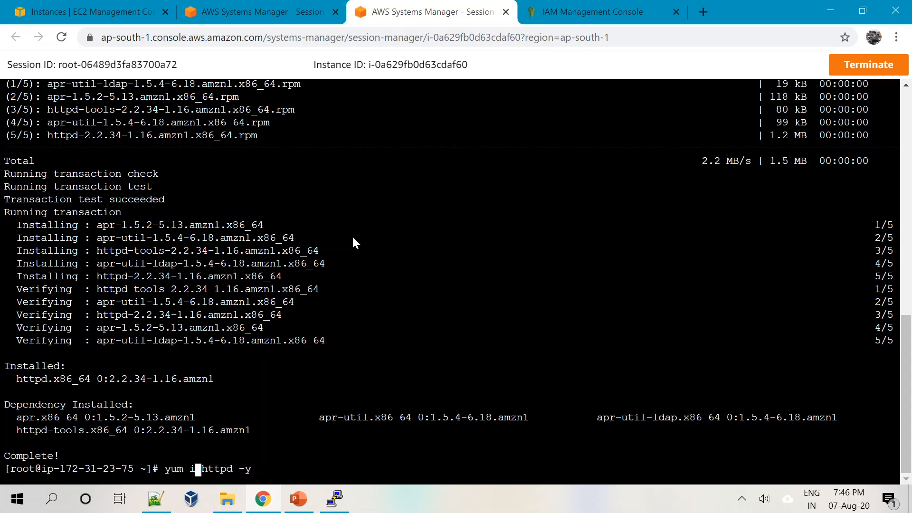
type("remove")
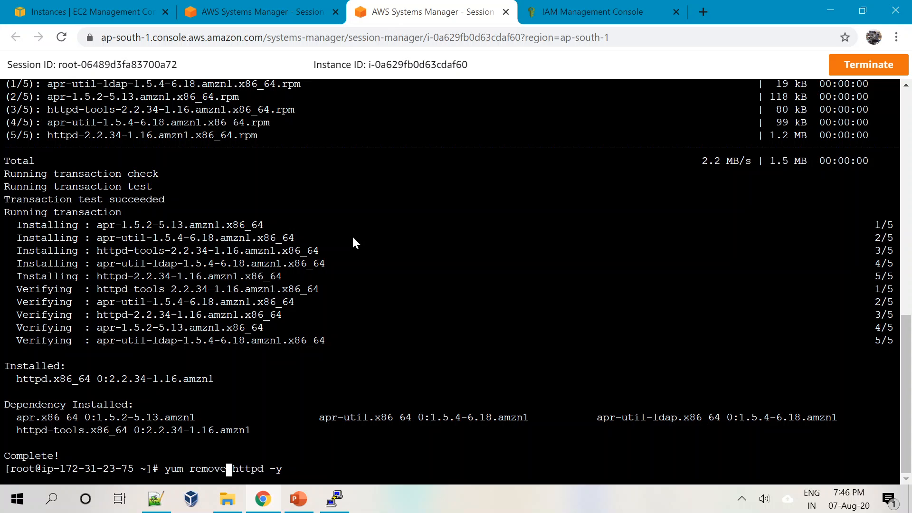
key("Return")
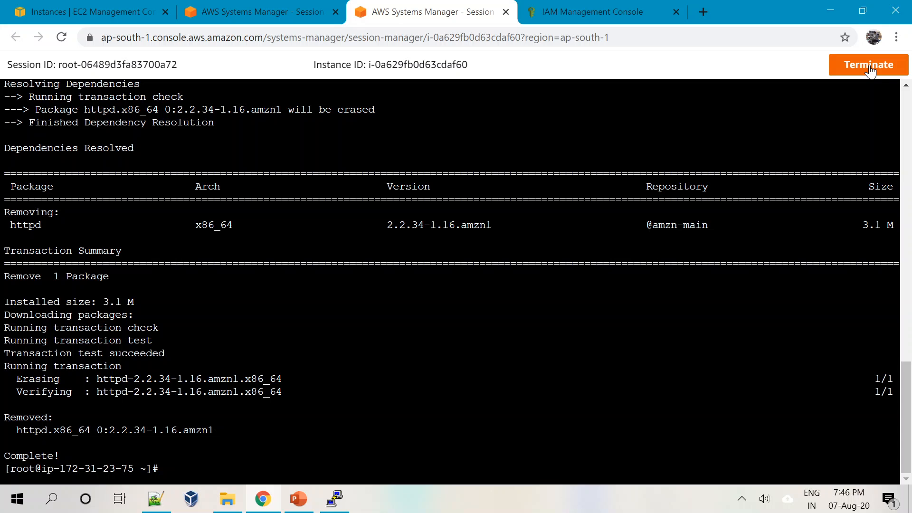
Step: Refresh the Session Manager sessions list, examine the active session's columns including its status, and select that session
left_click(272, 12)
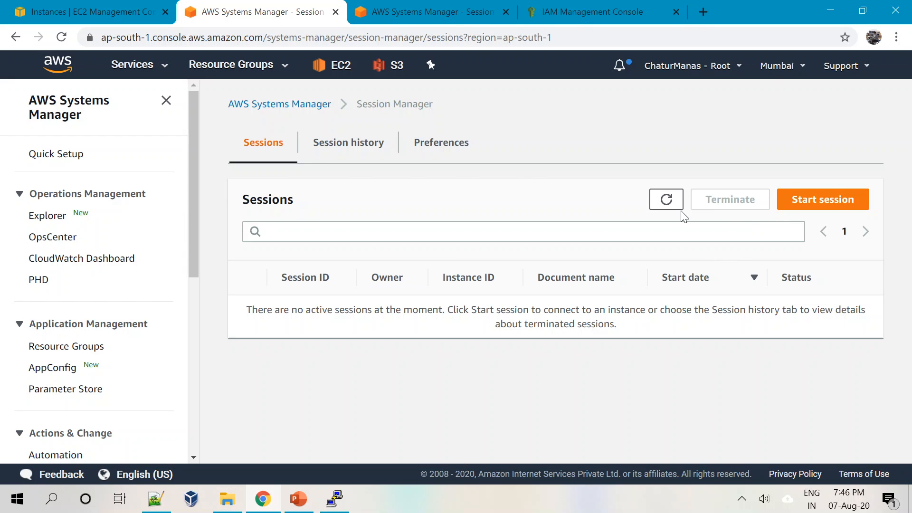
left_click(666, 200)
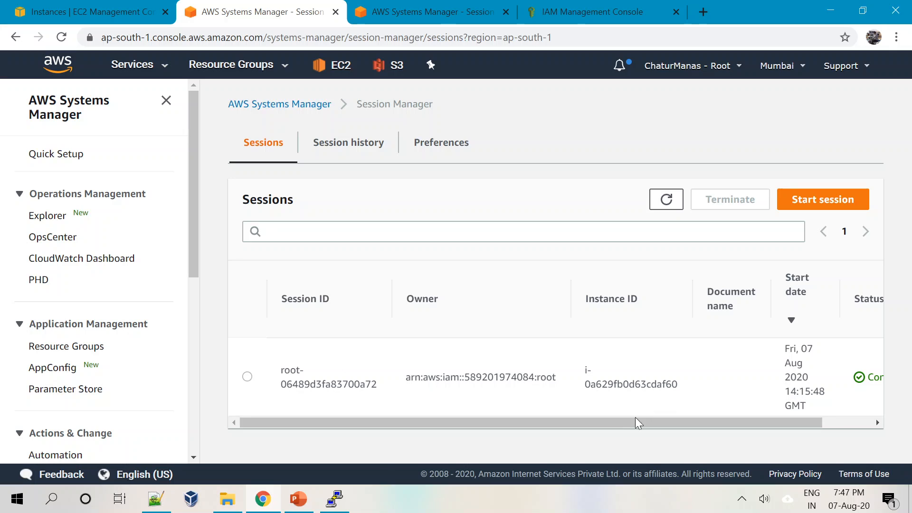
left_click_drag(611, 421, 661, 420)
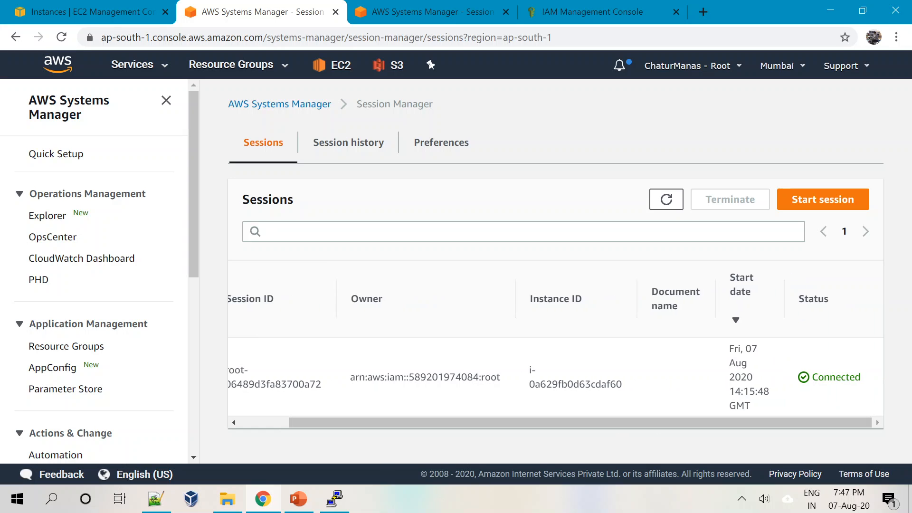
left_click_drag(473, 420, 423, 421)
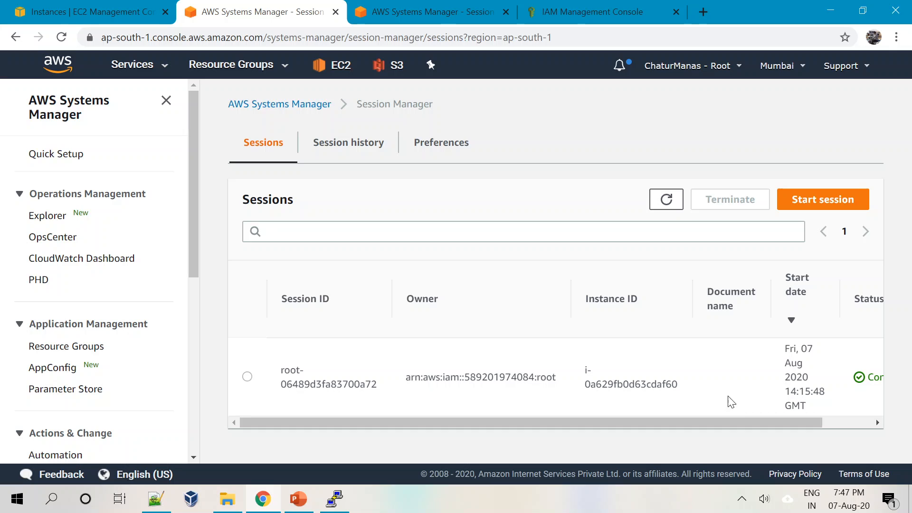
left_click(252, 379)
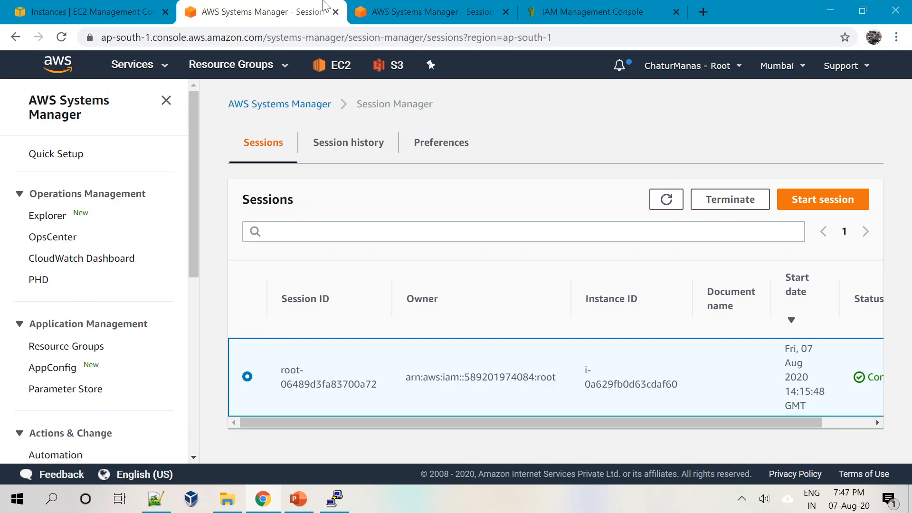
Step: Return to the session's terminal page and terminate the session, confirming the termination
key("ctrl+Tab")
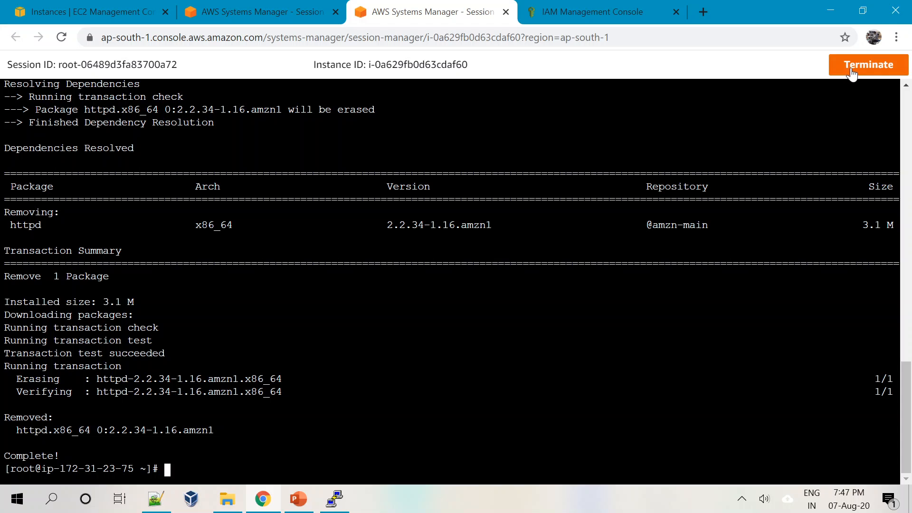
left_click(252, 12)
left_click(432, 12)
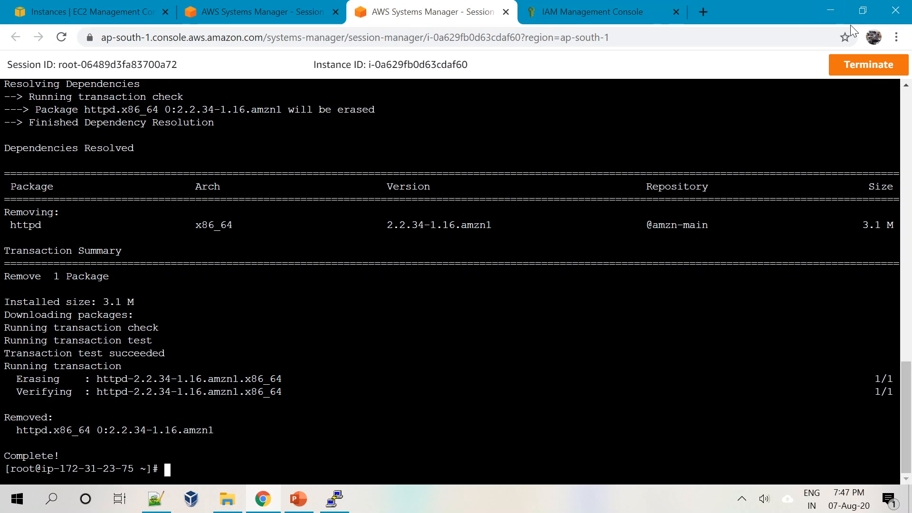
left_click(868, 64)
left_click(590, 329)
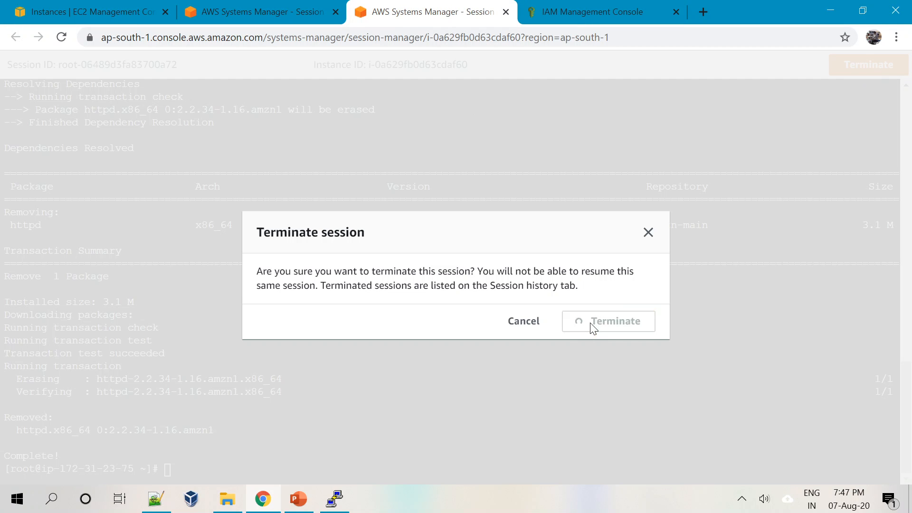
left_click(600, 314)
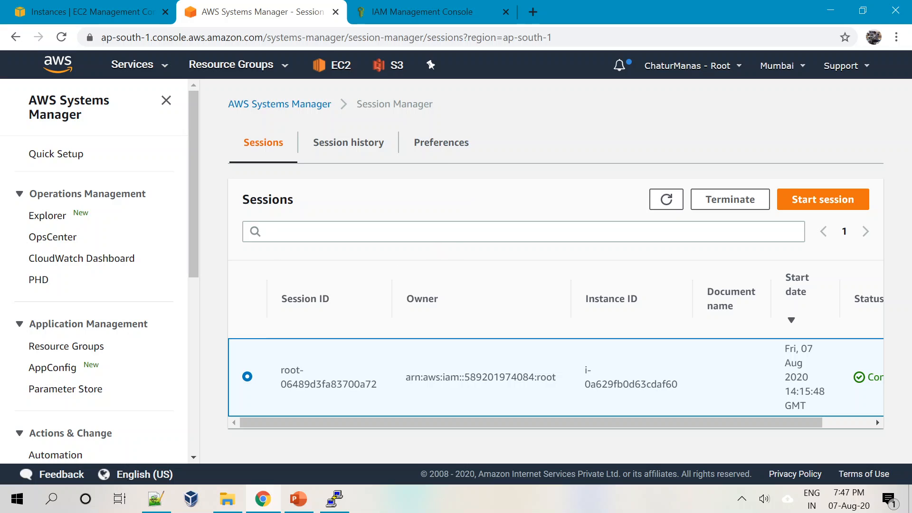
Step: Refresh the sessions list and check it for active sessions
left_click(667, 199)
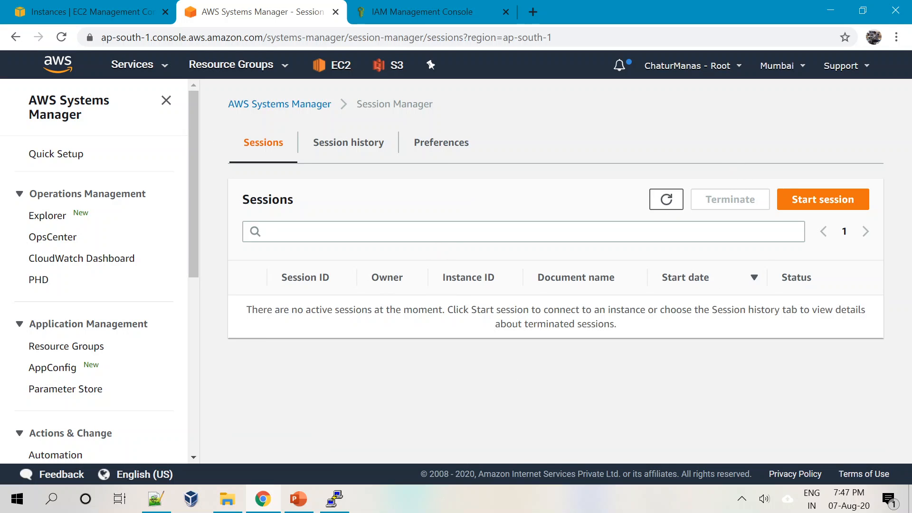
left_click_drag(383, 310, 782, 326)
left_click(645, 369)
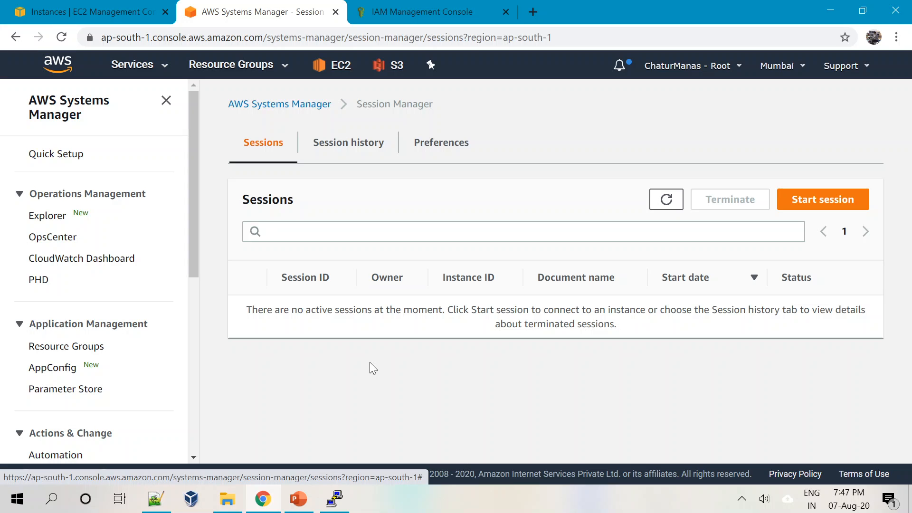
Step: Close the open PuTTY terminal, return to the EC2 instances, and view the inbound rules of the SSM Test -1 instance's security group
left_click(335, 498)
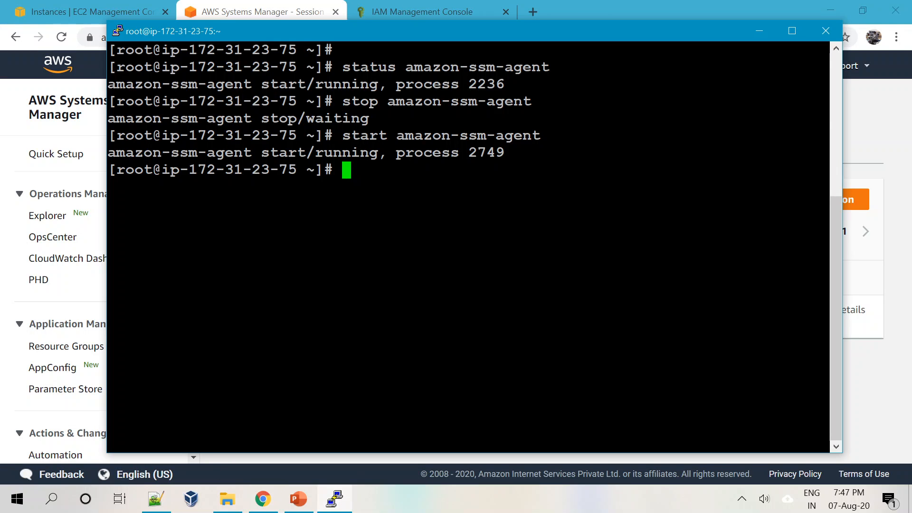
left_click(826, 31)
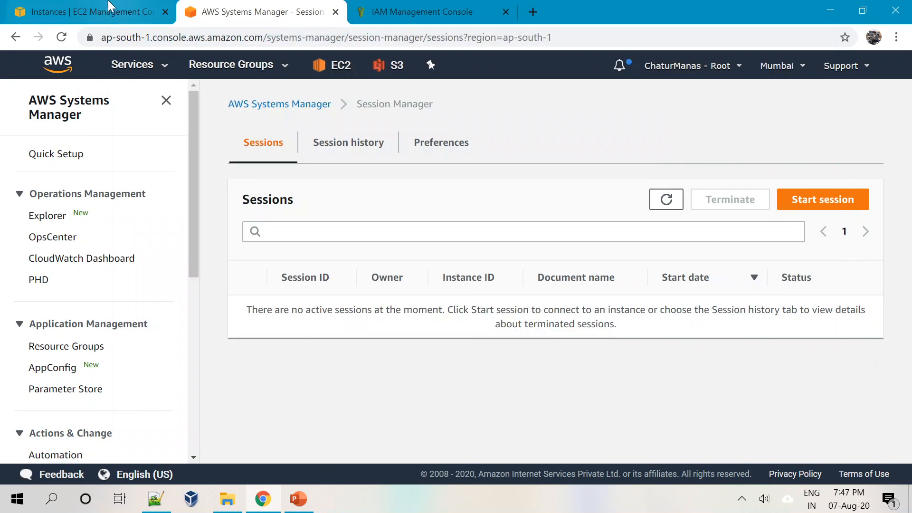
left_click(85, 11)
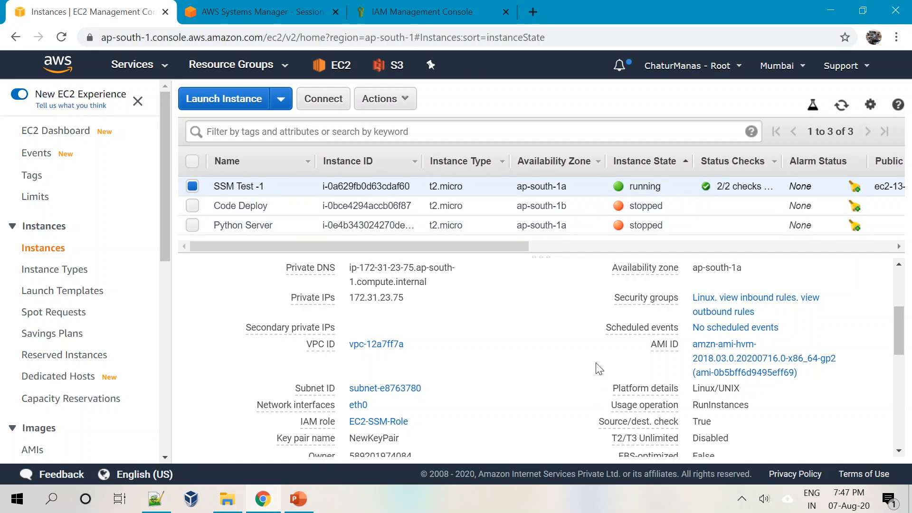
scroll(589, 377, "down", 1)
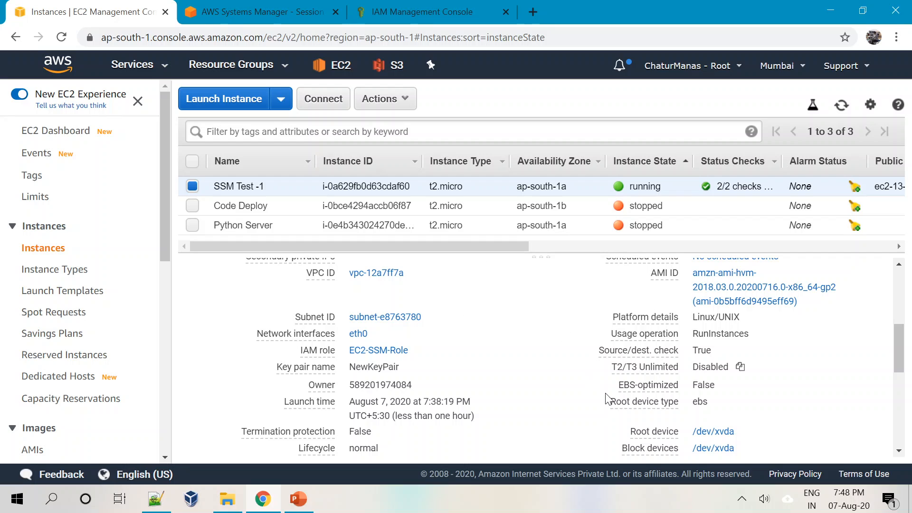
scroll(607, 398, "up", 1)
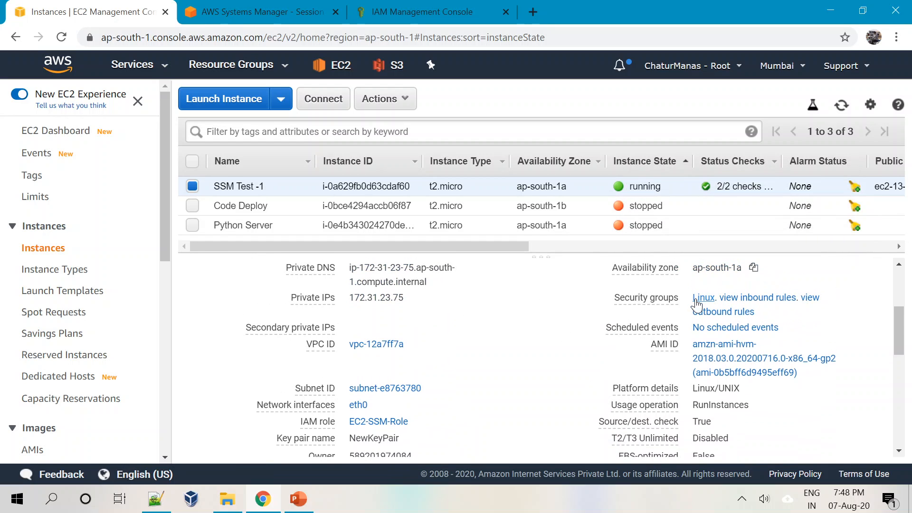
left_click(758, 305)
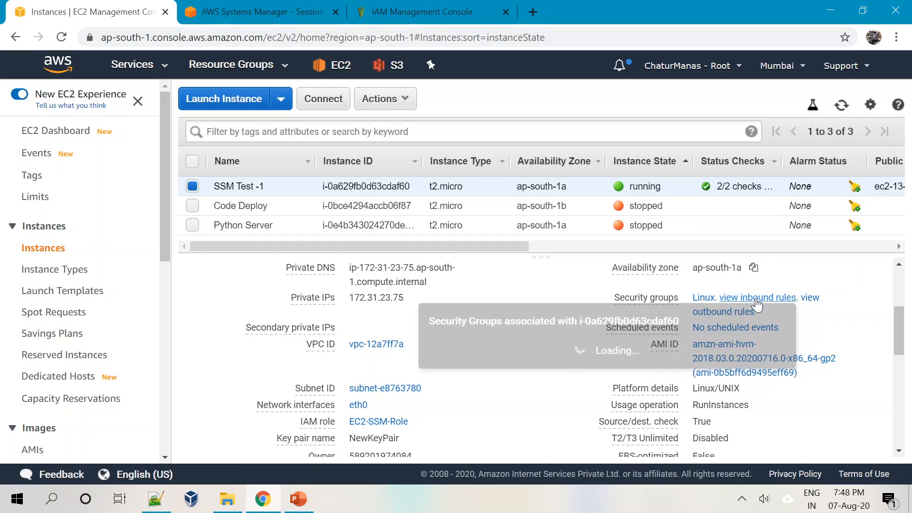
left_click(874, 379)
Step: Open the instance's Linux security group, delete both SSH inbound rules on port 22, and save the rules
left_click(703, 298)
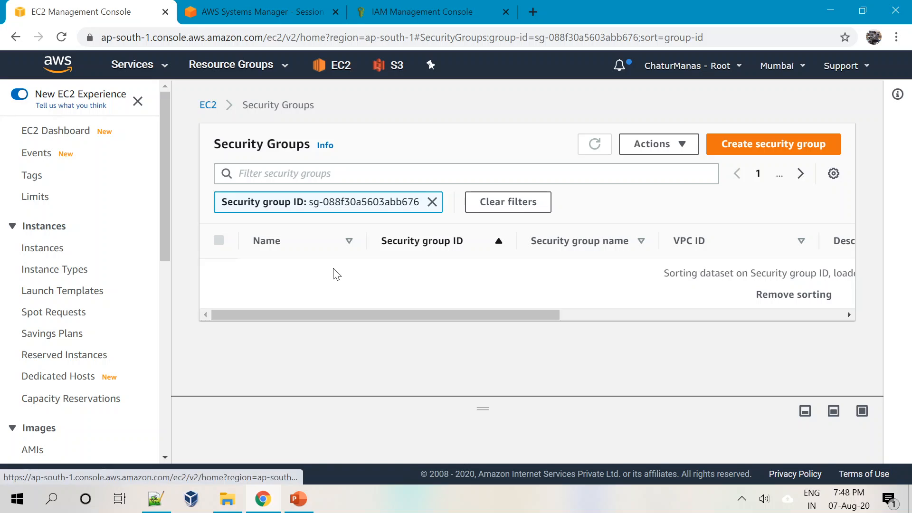
left_click(394, 273)
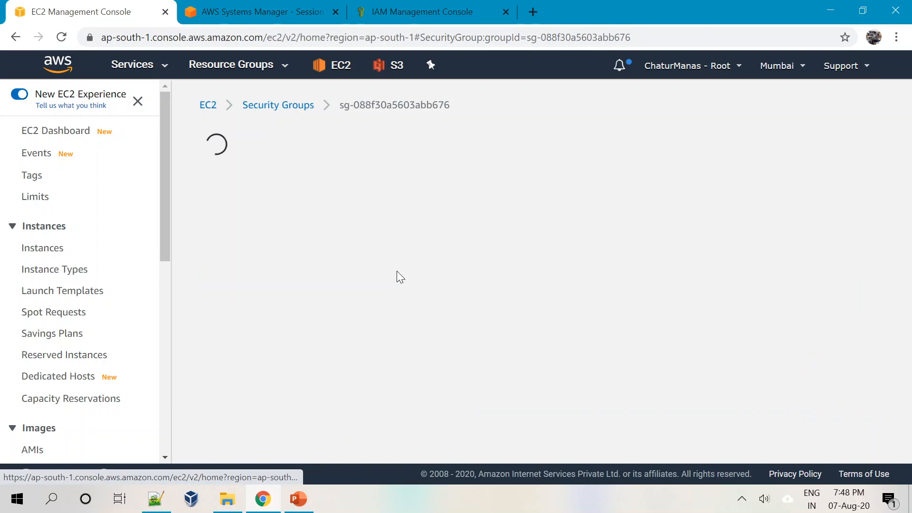
scroll(398, 275, "down", 5)
left_click(746, 206)
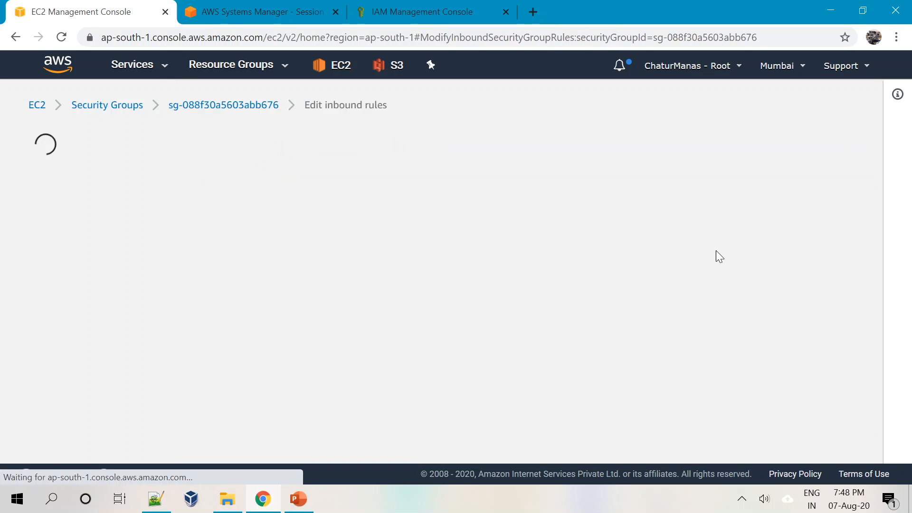
scroll(565, 380, "down", 3)
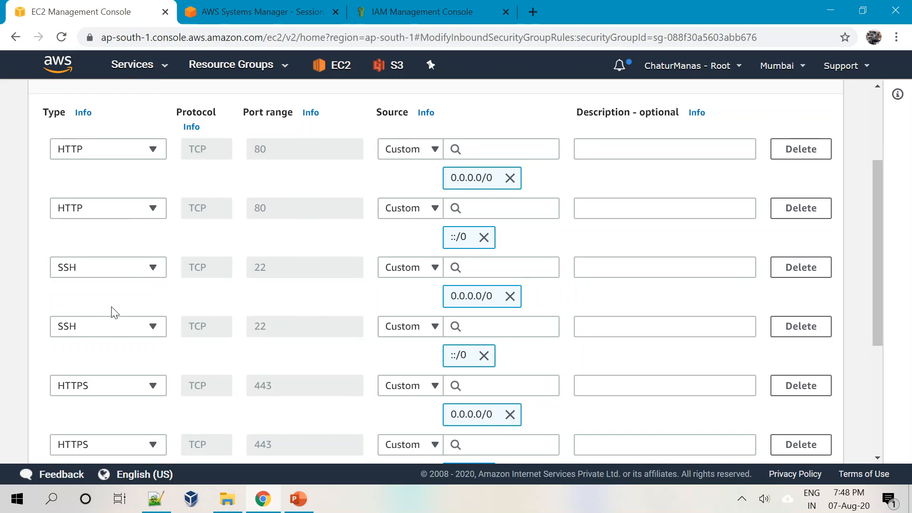
left_click(802, 270)
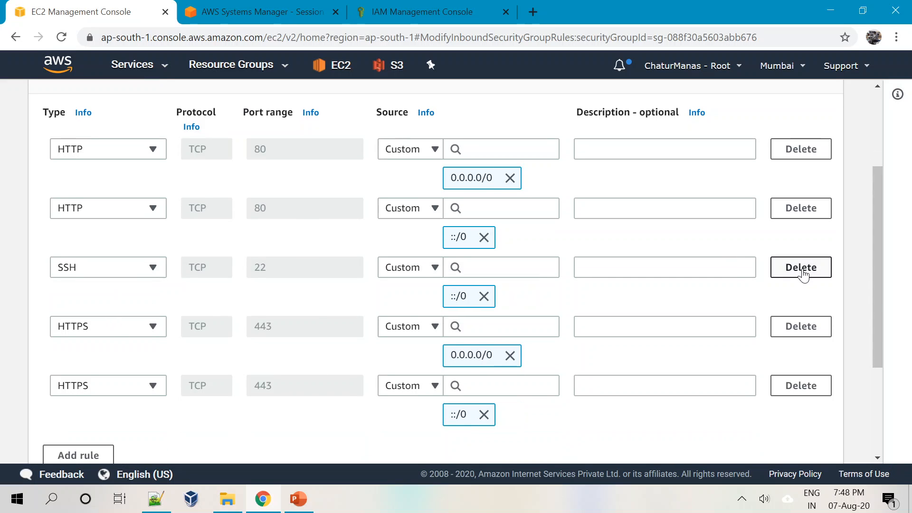
left_click(803, 274)
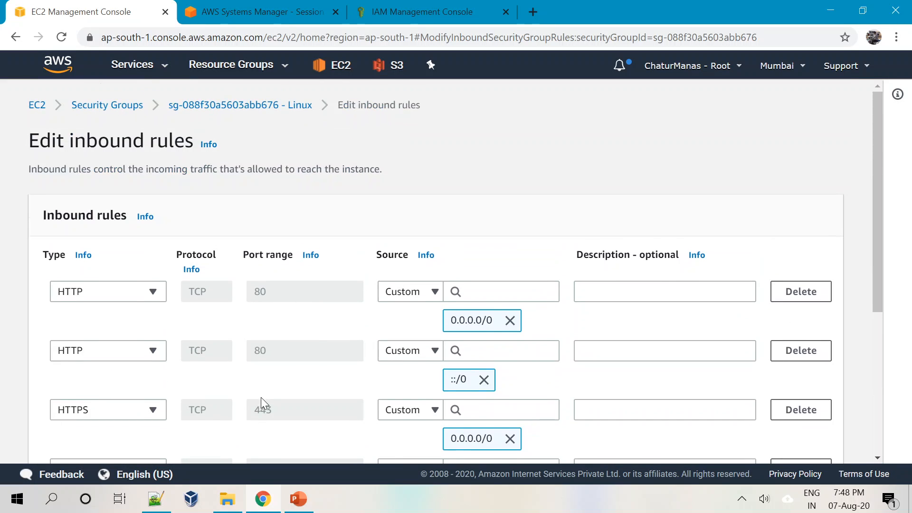
scroll(273, 404, "down", 5)
left_click(803, 441)
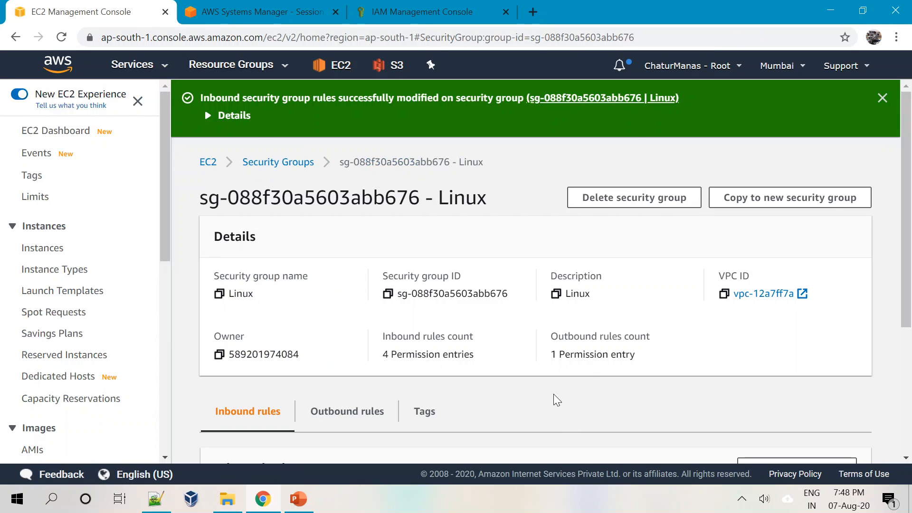
left_click(742, 499)
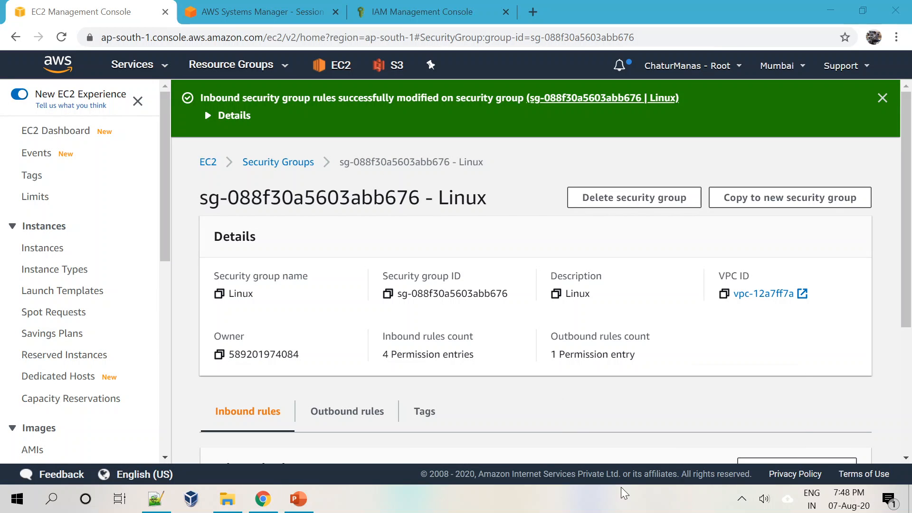
left_click(141, 6)
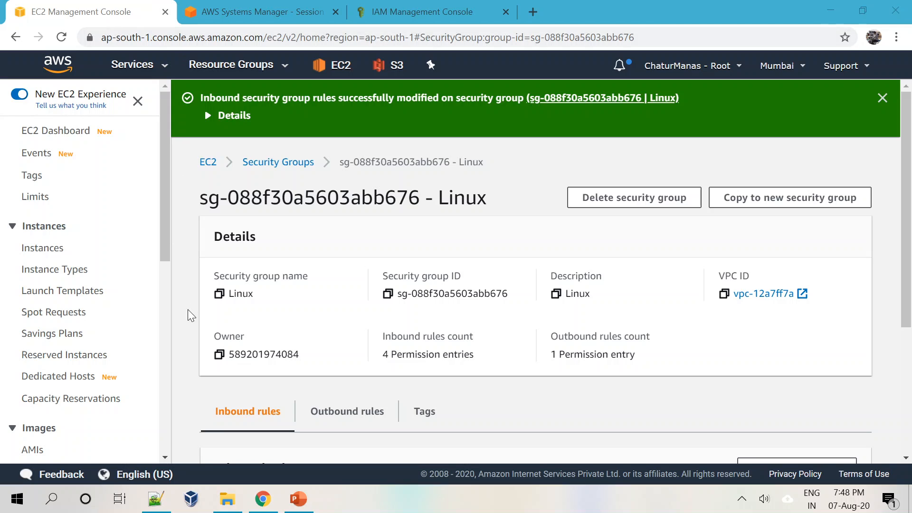
Step: Launch putty.exe from the VPC-Demo folder, load the saved AWS session, and try an SSH connection to host 13.127.62.92
left_click(228, 499)
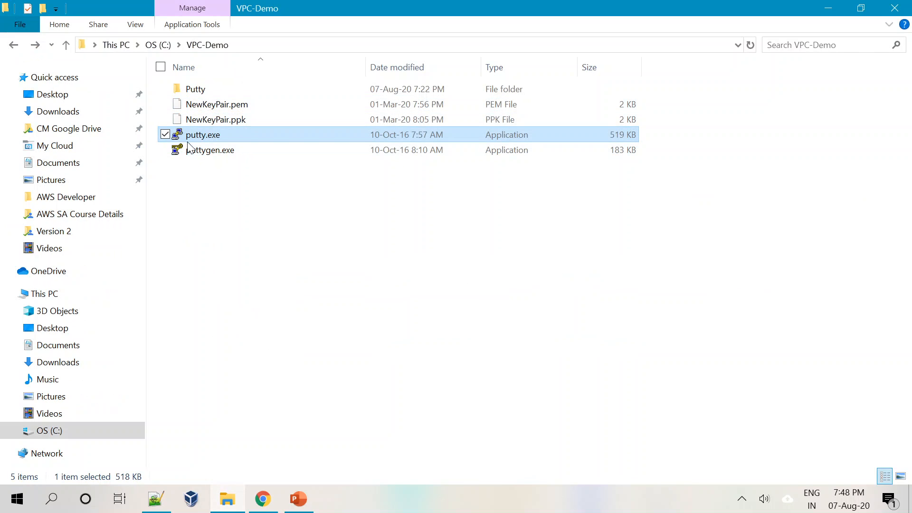
double_click(203, 135)
left_click(423, 279)
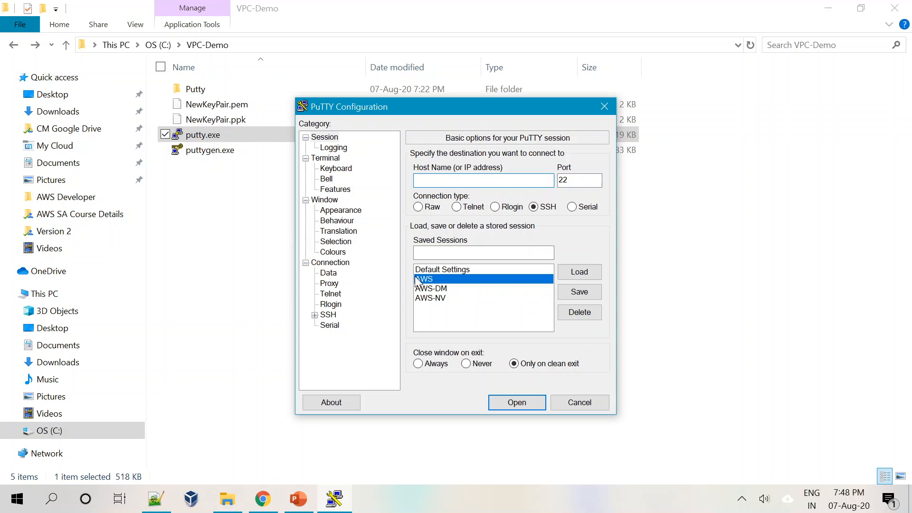
left_click(592, 273)
left_click(497, 180)
type("13.127.62.92")
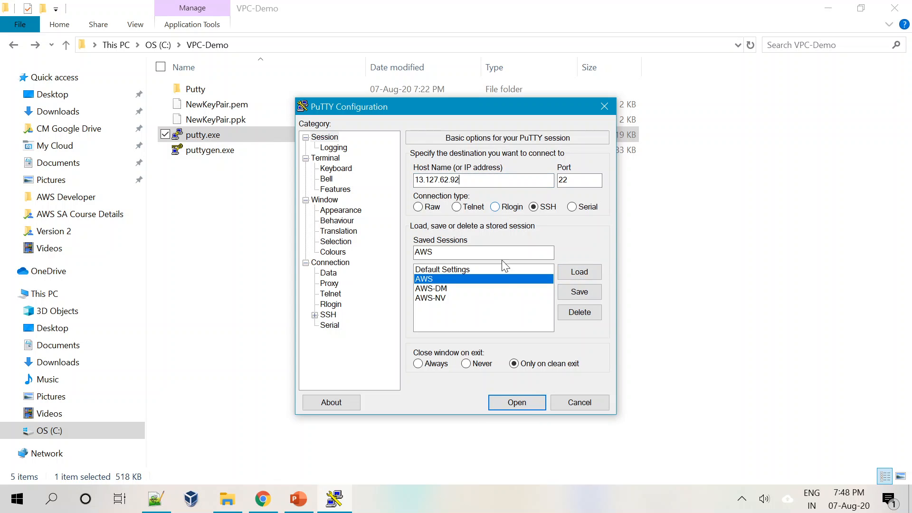
left_click(517, 403)
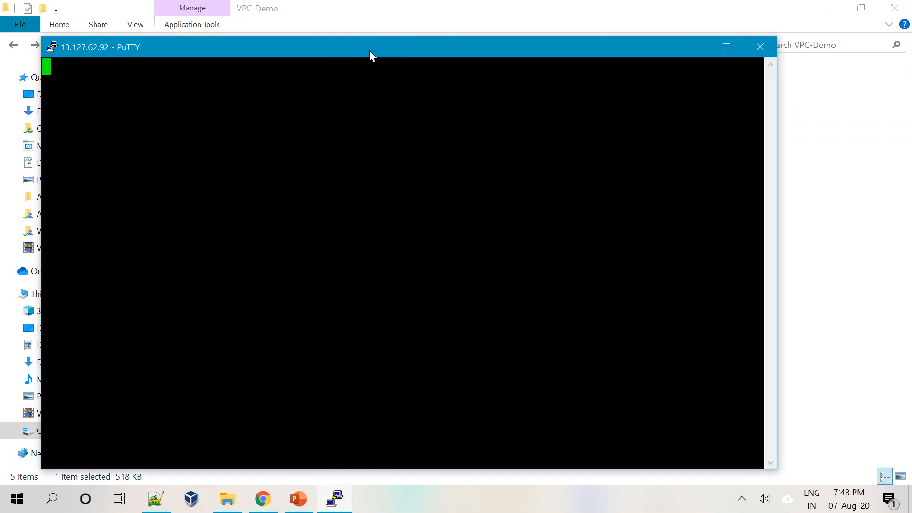
Step: Dismiss the PuTTY error dialog and close the terminal window
left_click_drag(370, 51, 384, 40)
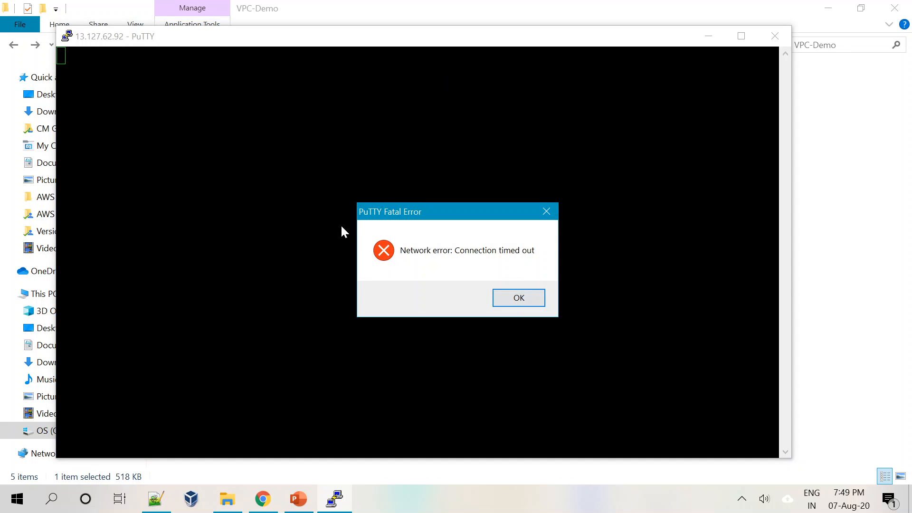
left_click(514, 301)
left_click(775, 35)
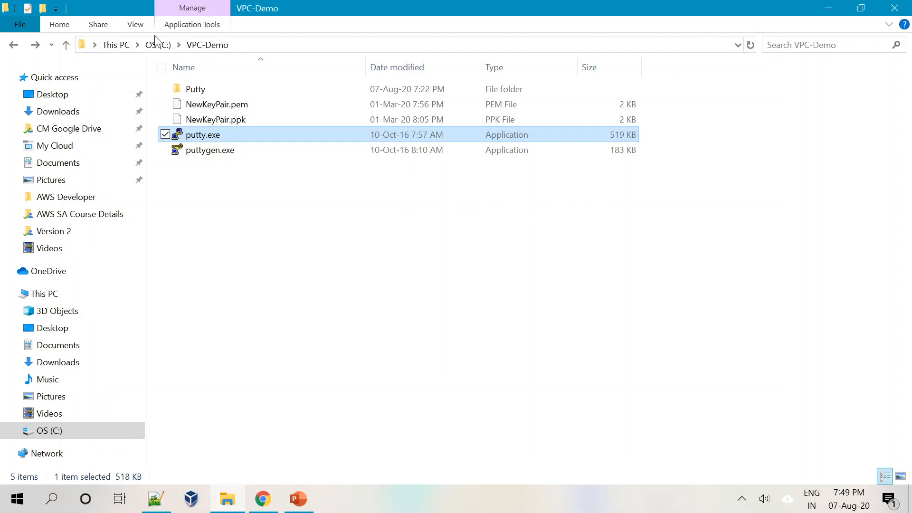
Step: Return to Session Manager in the browser, start a session on the SSM Test -1 instance, and enter three blank lines in its shell
key("alt+Tab")
left_click(244, 11)
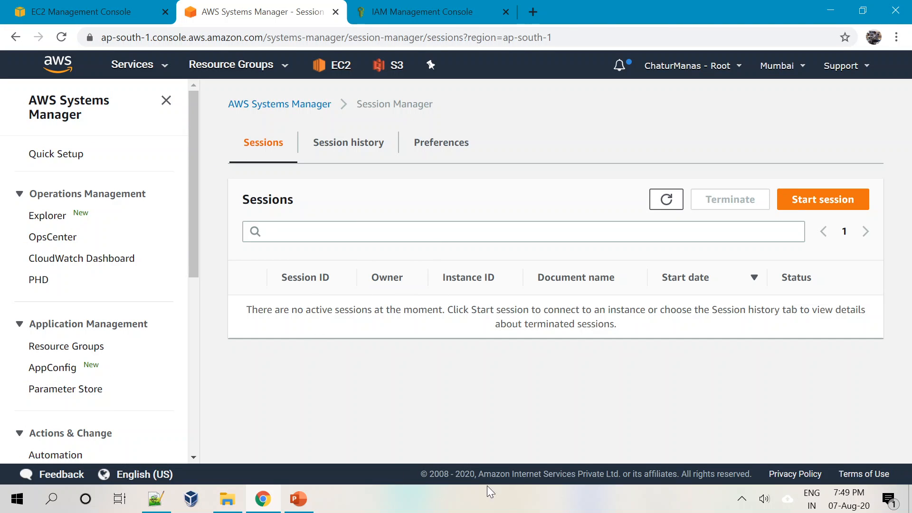
left_click(817, 209)
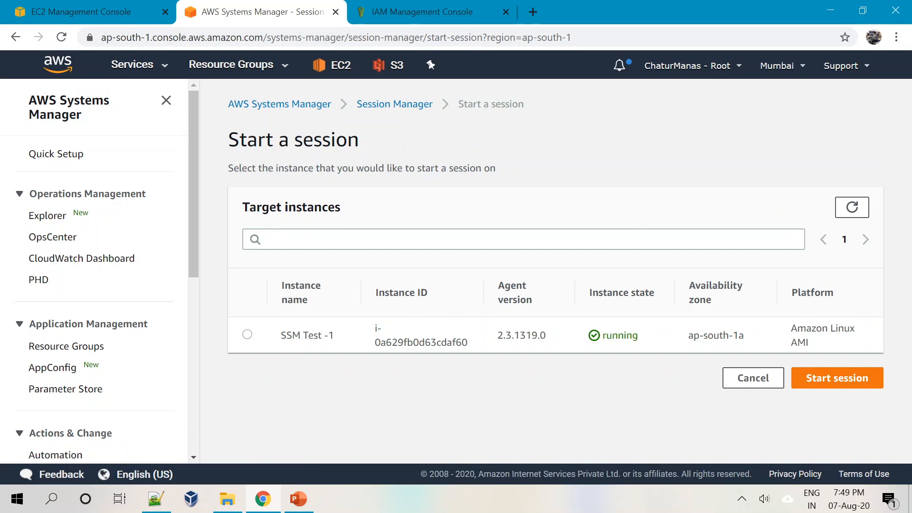
left_click(248, 335)
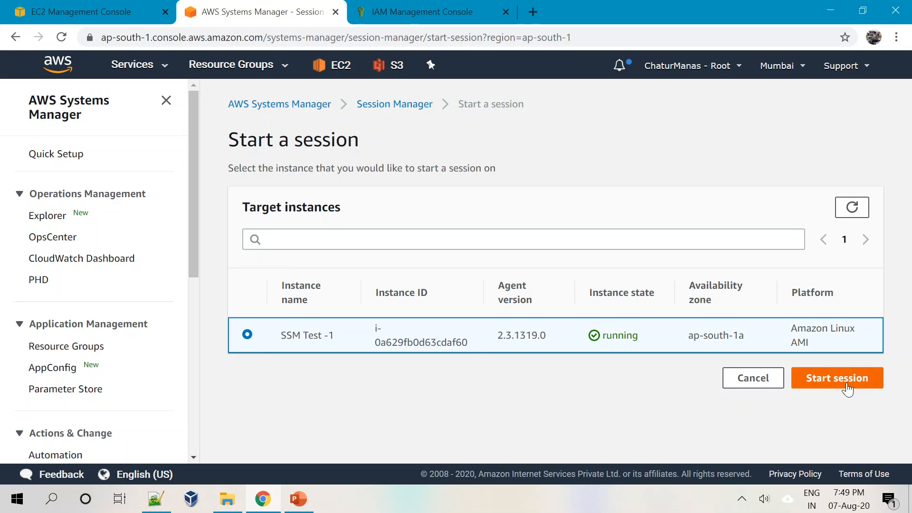
left_click(822, 386)
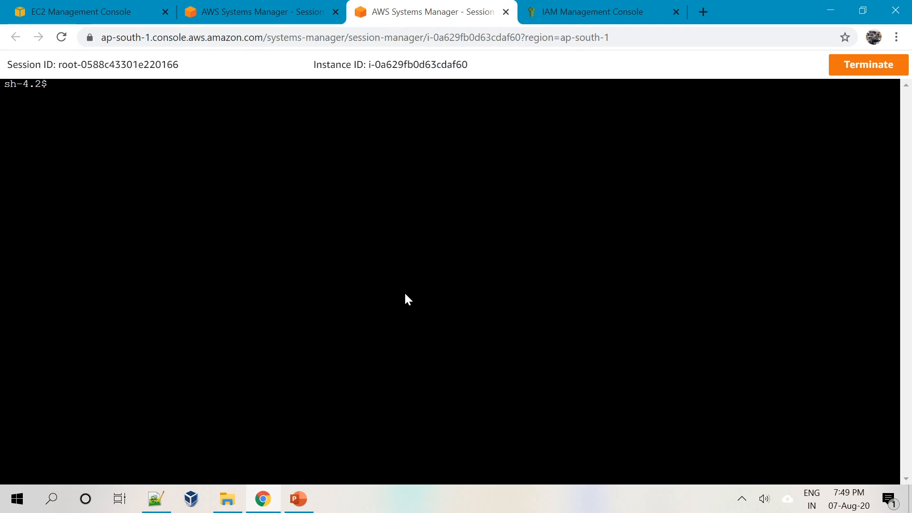
key("Return")
key("Return")
key("Return")
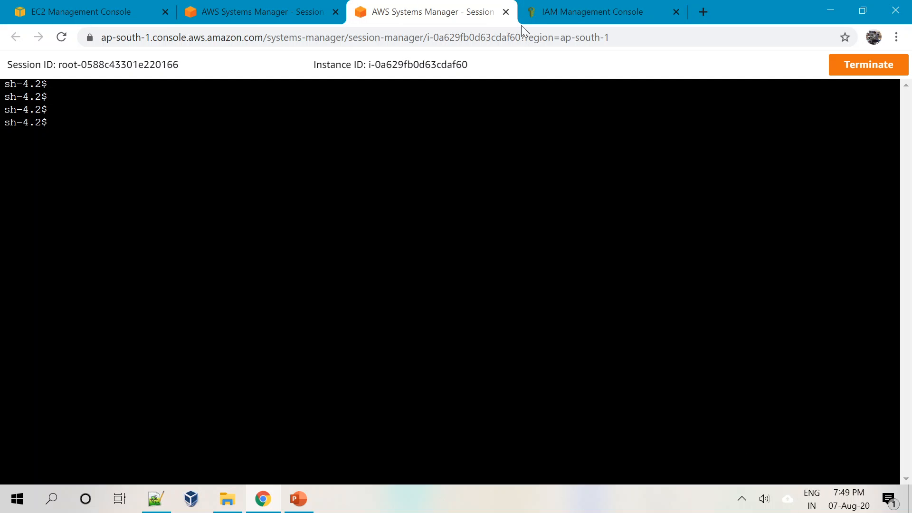
Step: Terminate the running session, confirm the termination, and return to the Session Manager sessions page
left_click(883, 67)
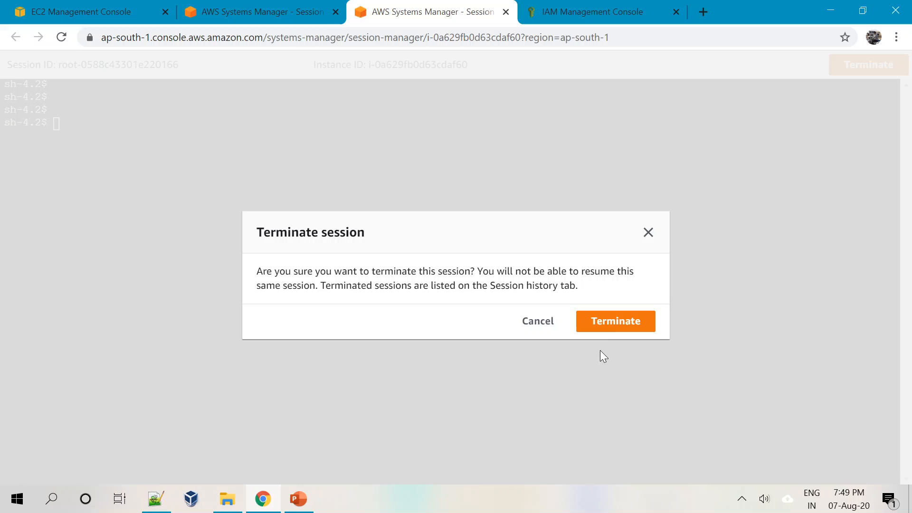
left_click(618, 324)
left_click(91, 8)
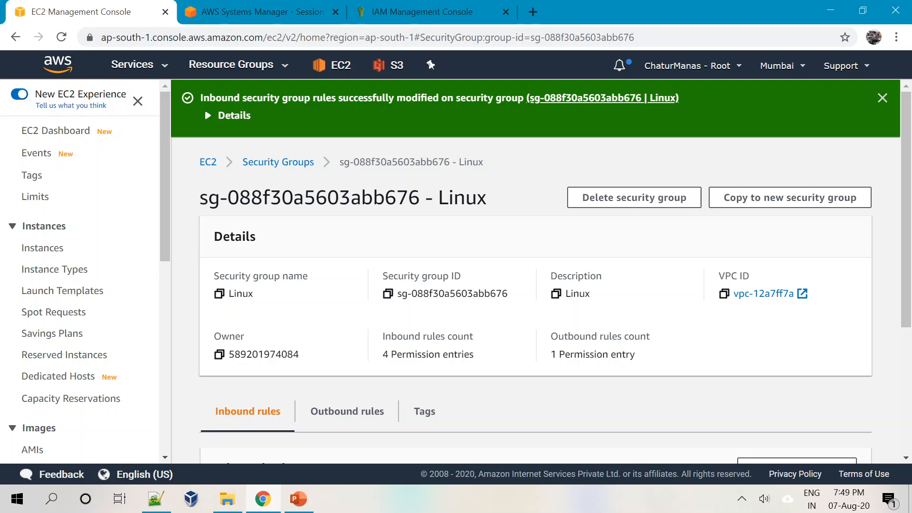
left_click(209, 11)
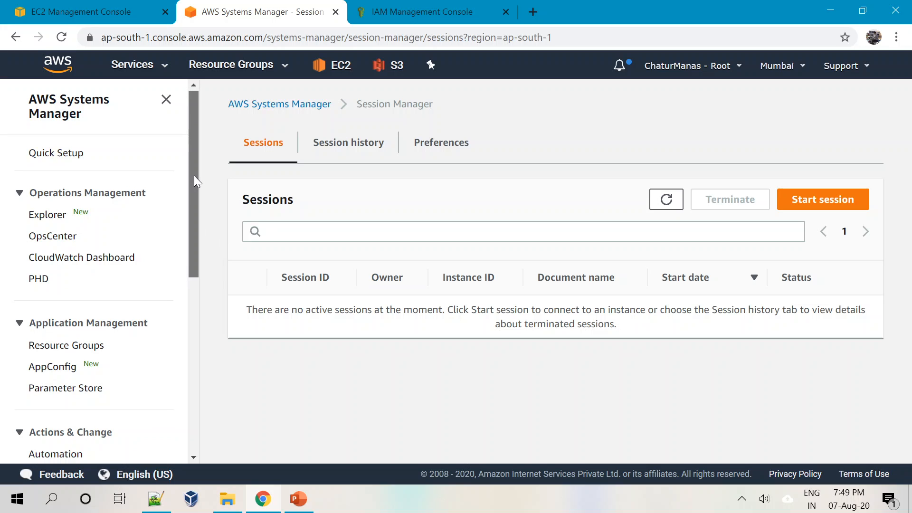
Step: Open Run Command in Systems Manager and start setting up a new command
left_click_drag(194, 176, 193, 401)
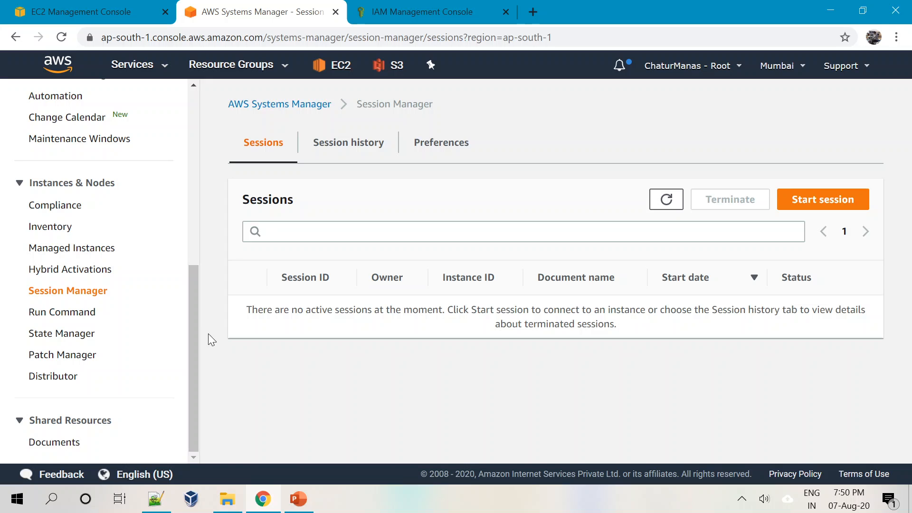
left_click(21, 7)
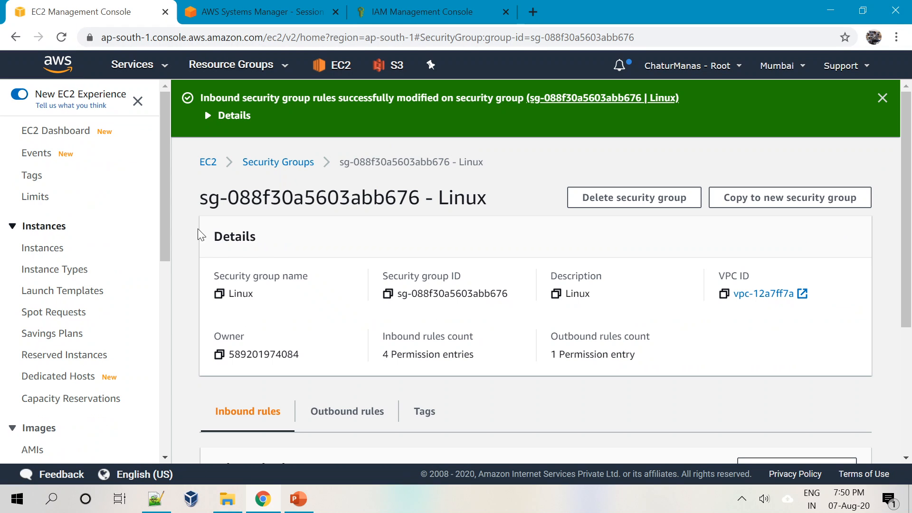
left_click(287, 13)
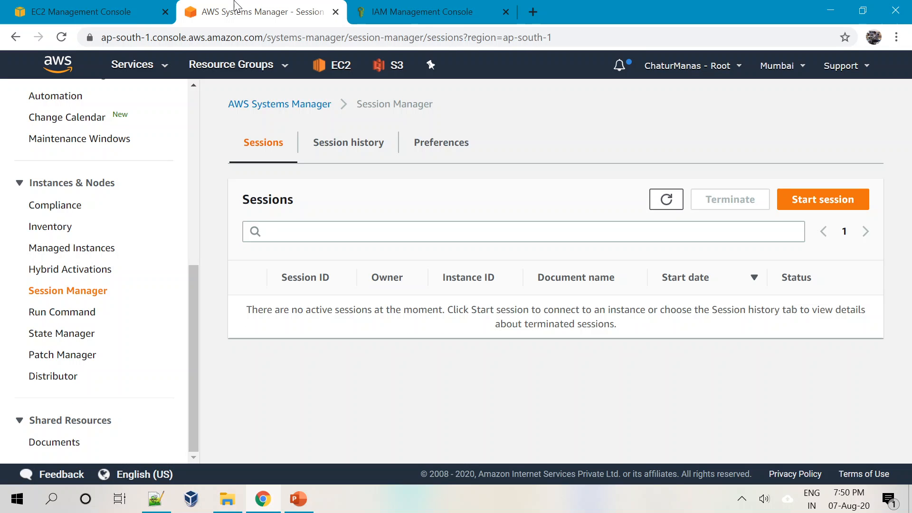
left_click(65, 321)
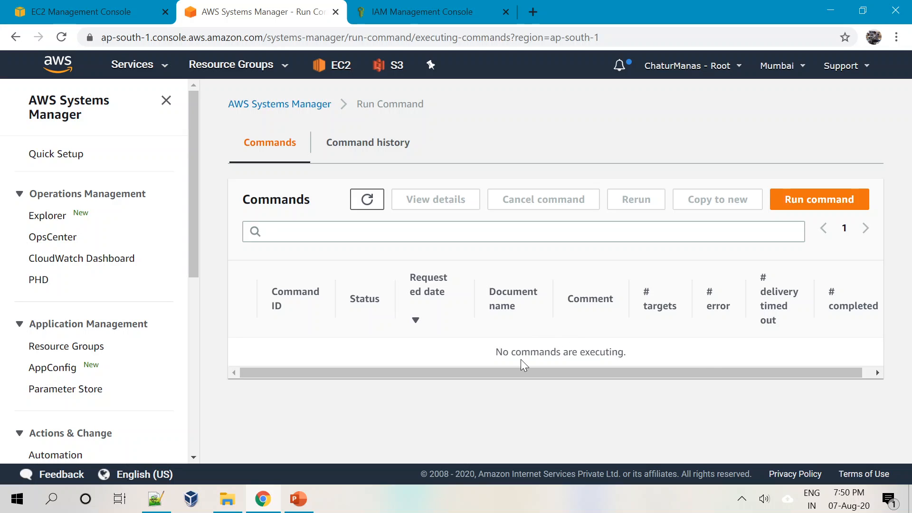
left_click(827, 199)
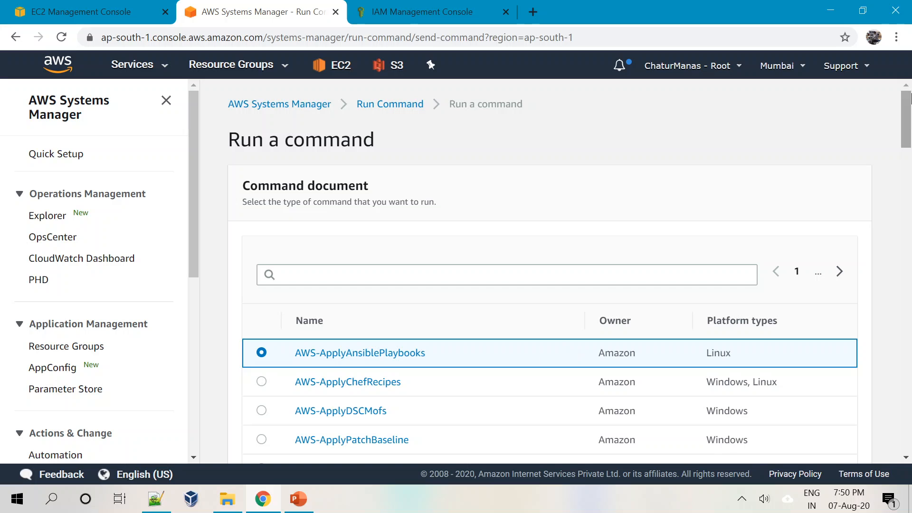
Step: Look through the first page of command documents, checking the document names and their supported platform types
left_click_drag(909, 100, 911, 131)
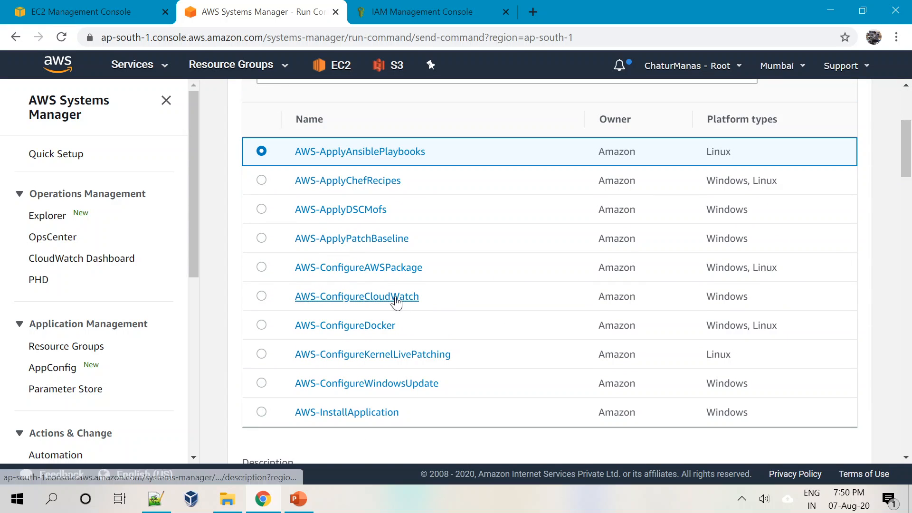
scroll(395, 303, "up", 3)
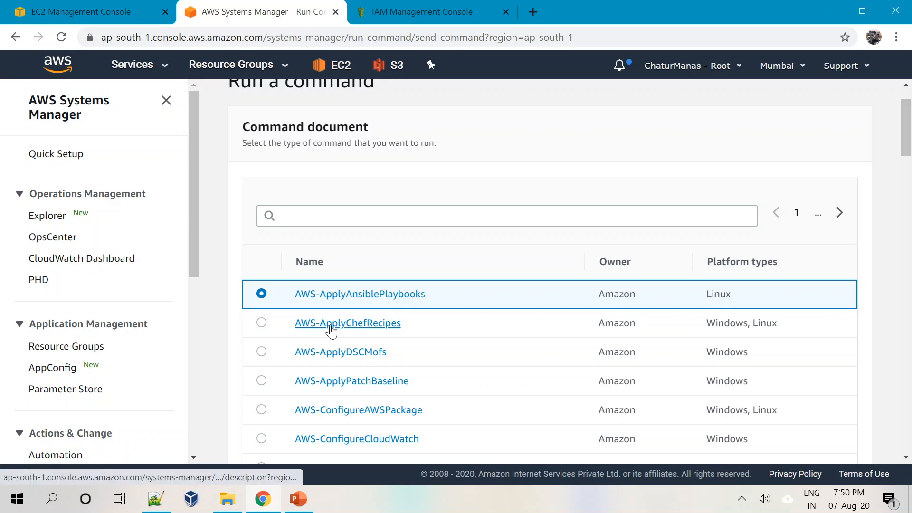
scroll(412, 343, "down", 1)
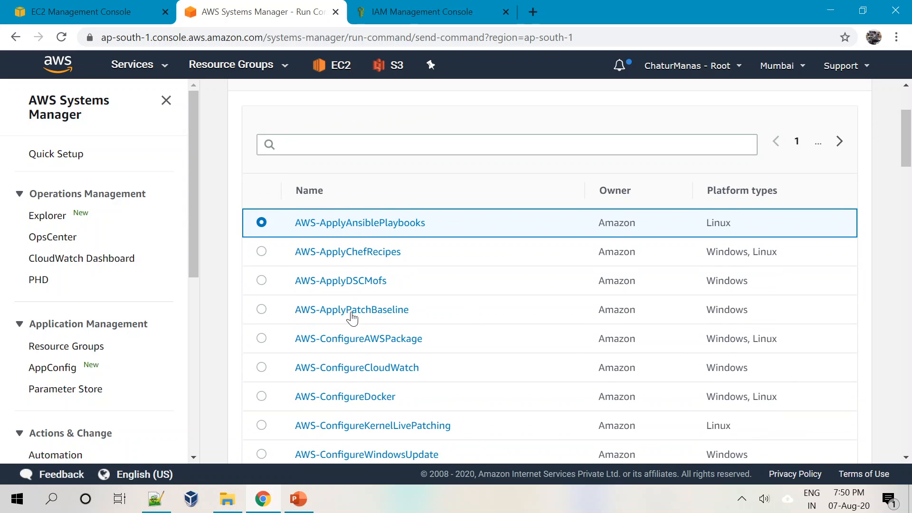
scroll(382, 358, "down", 1)
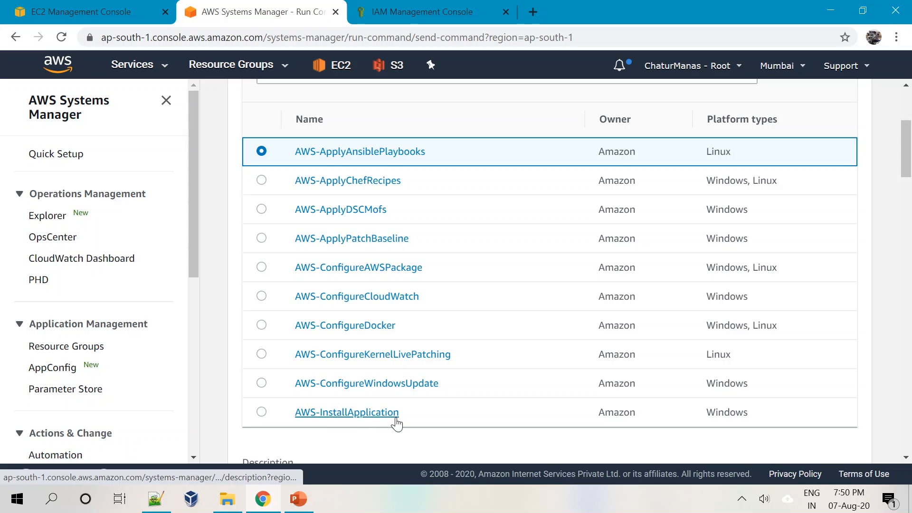
scroll(378, 386, "up", 3)
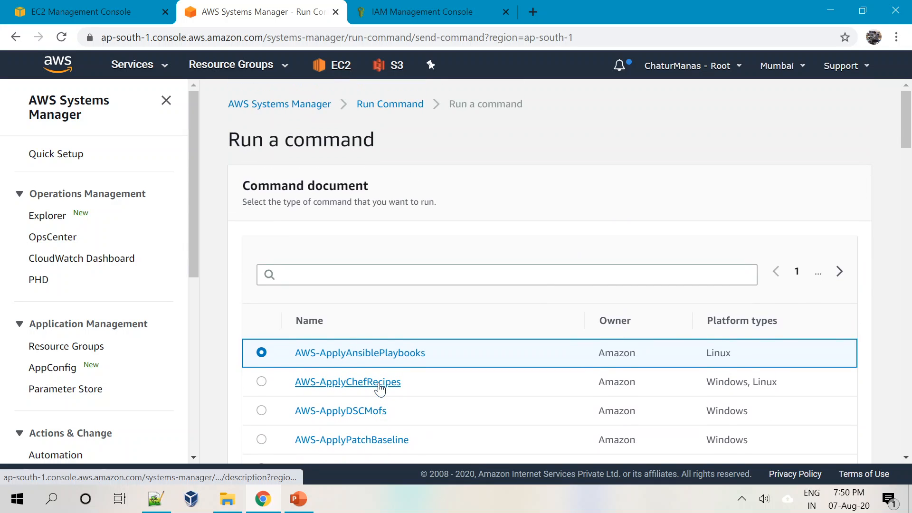
scroll(380, 389, "down", 1)
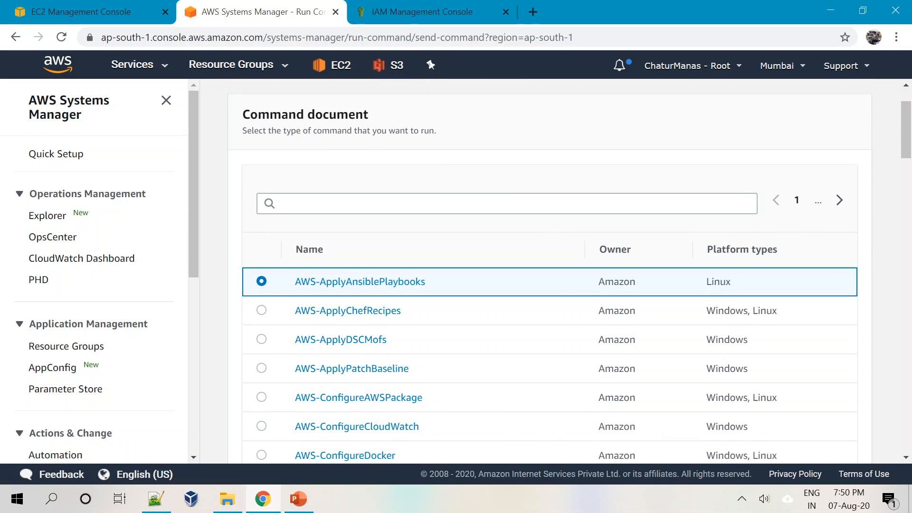
scroll(452, 409, "up", 1)
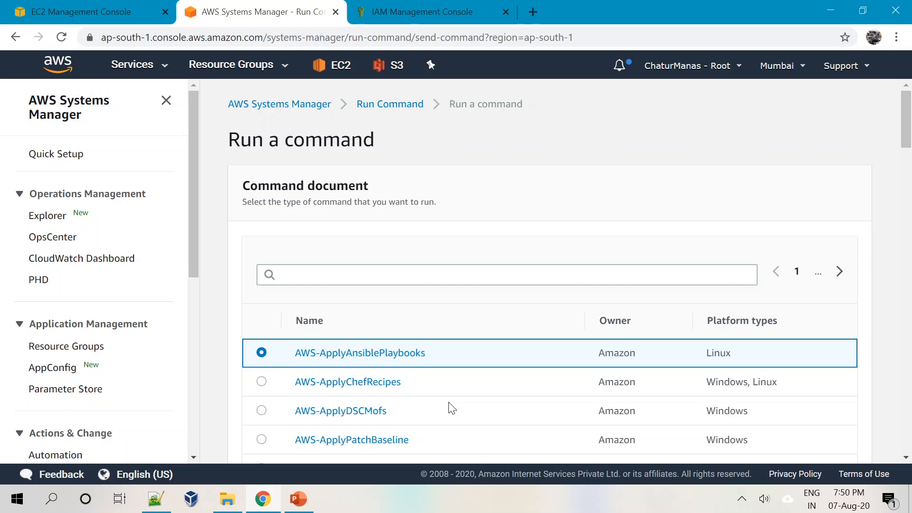
scroll(451, 408, "down", 1)
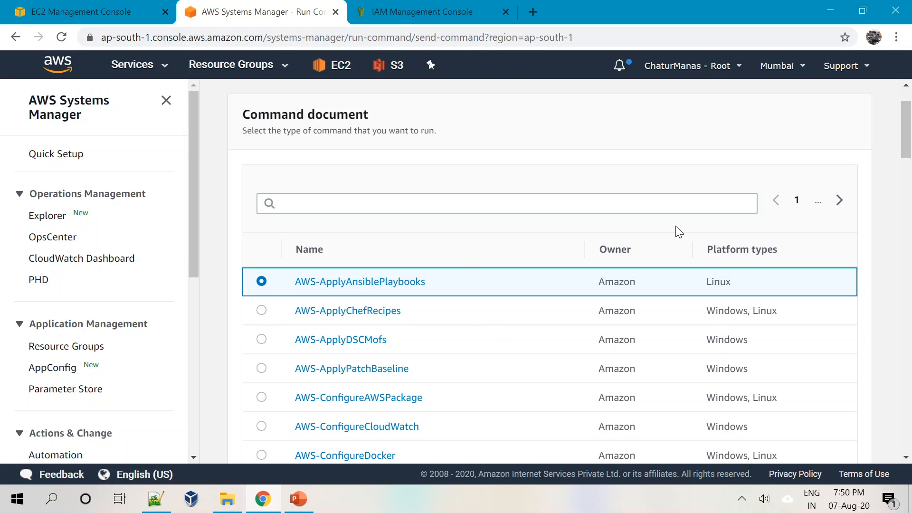
Step: Browse through the second page of command documents and go on to the third page
left_click(840, 200)
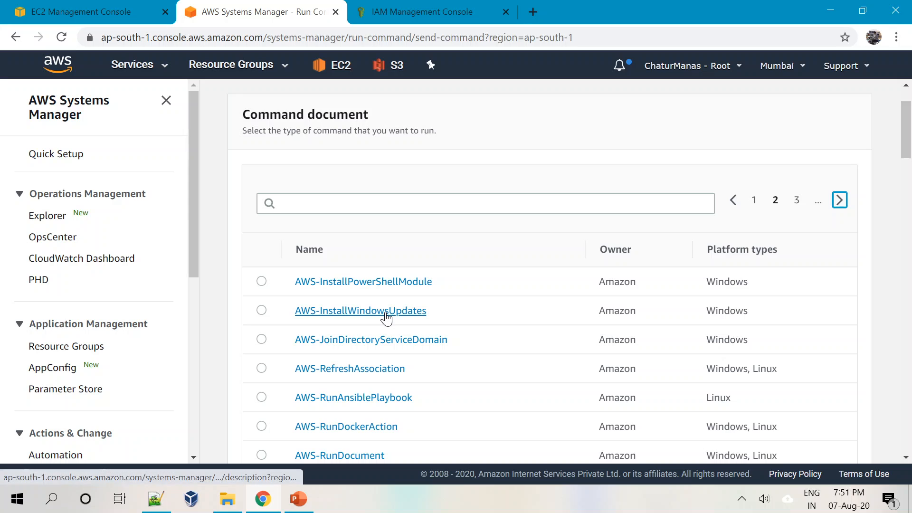
scroll(384, 318, "down", 3)
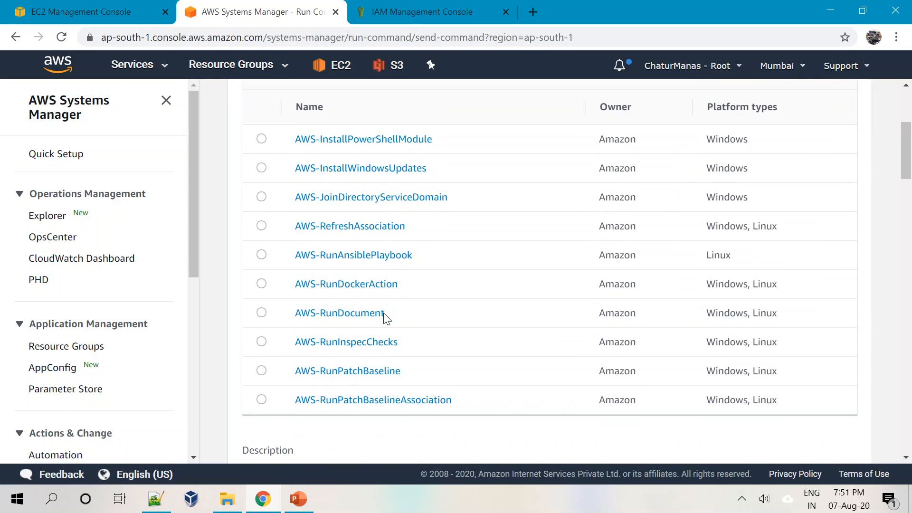
scroll(384, 318, "up", 1)
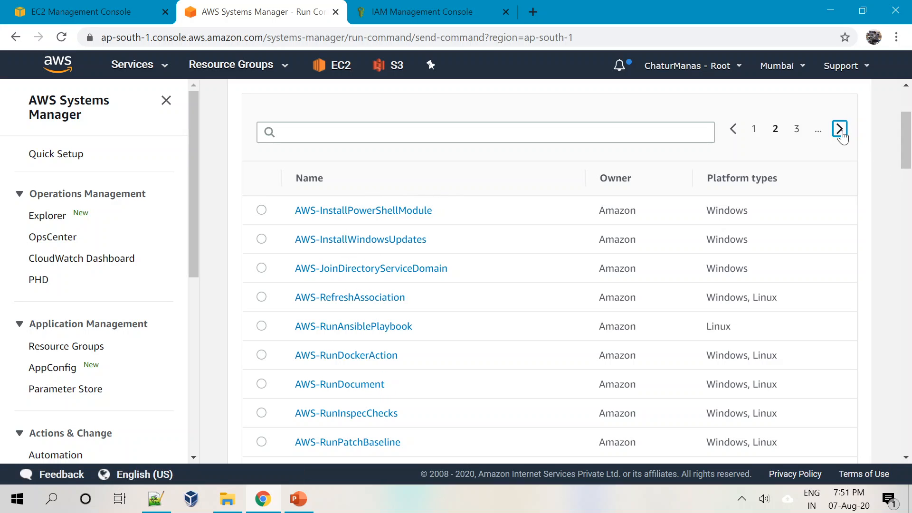
left_click(840, 131)
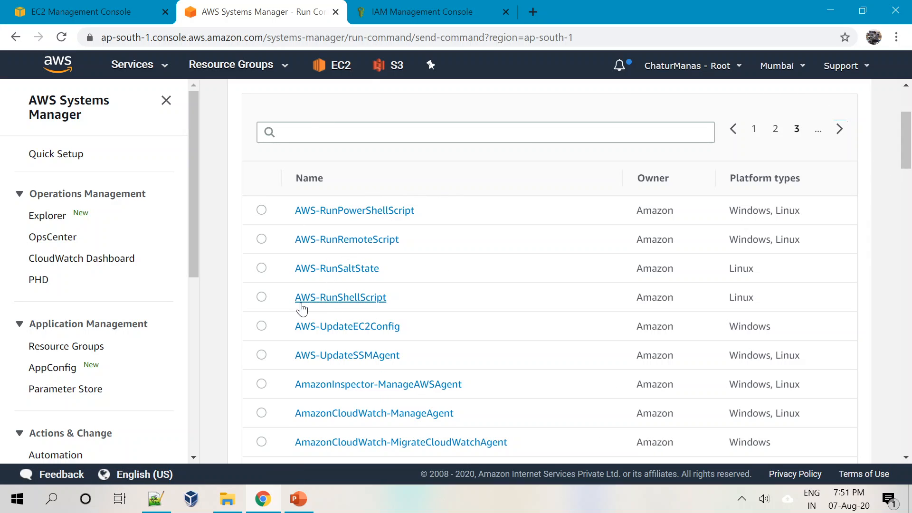
Step: Compare the AWS-RunShellScript and AWS-RunPowerShellScript entries, review the AWS-RunShellScript description page, and return to the command setup
left_click_drag(390, 299, 278, 304)
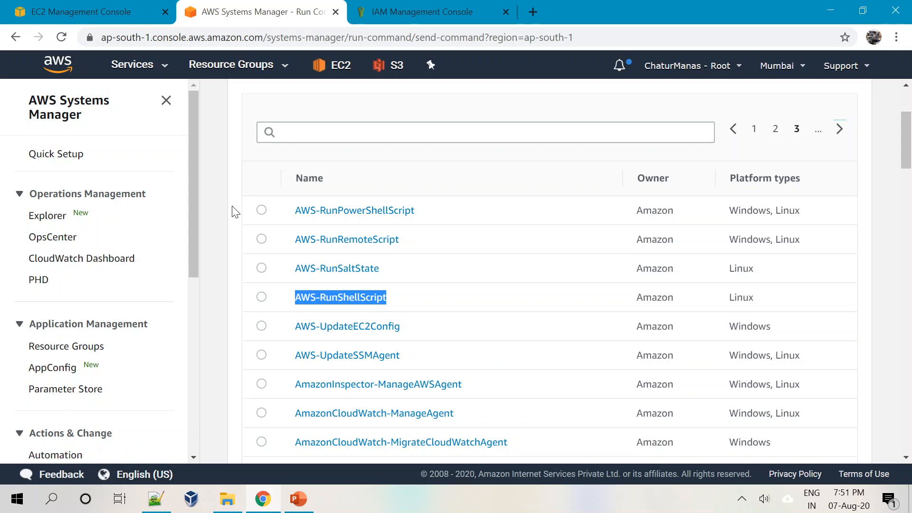
left_click_drag(426, 211, 244, 215)
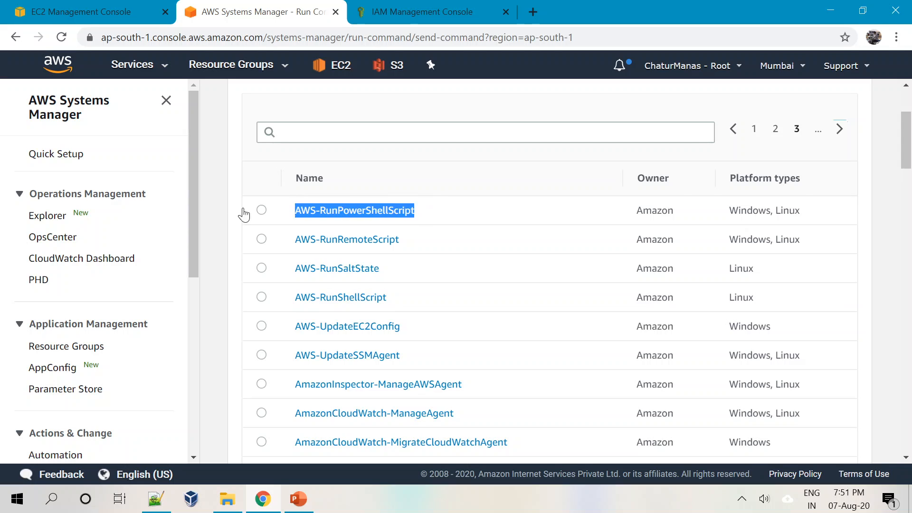
left_click(468, 216)
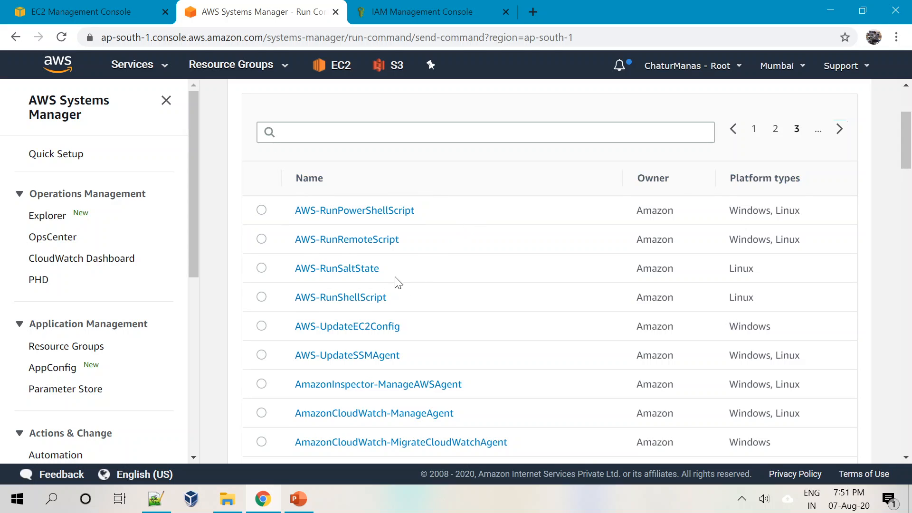
left_click_drag(399, 301, 297, 310)
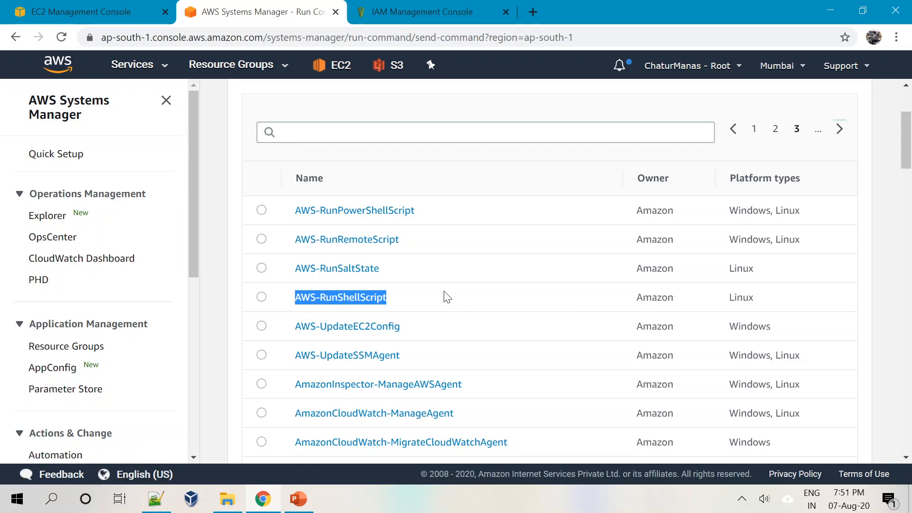
left_click(344, 300)
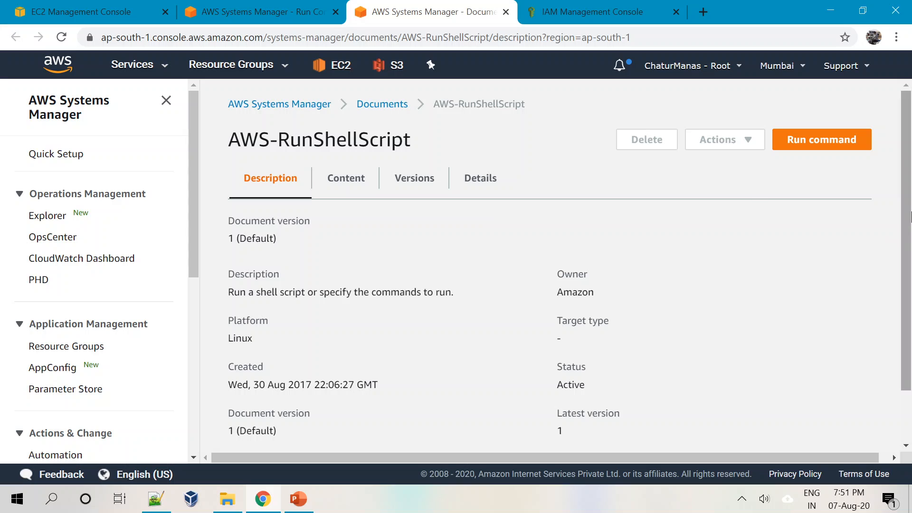
left_click_drag(909, 223, 908, 359)
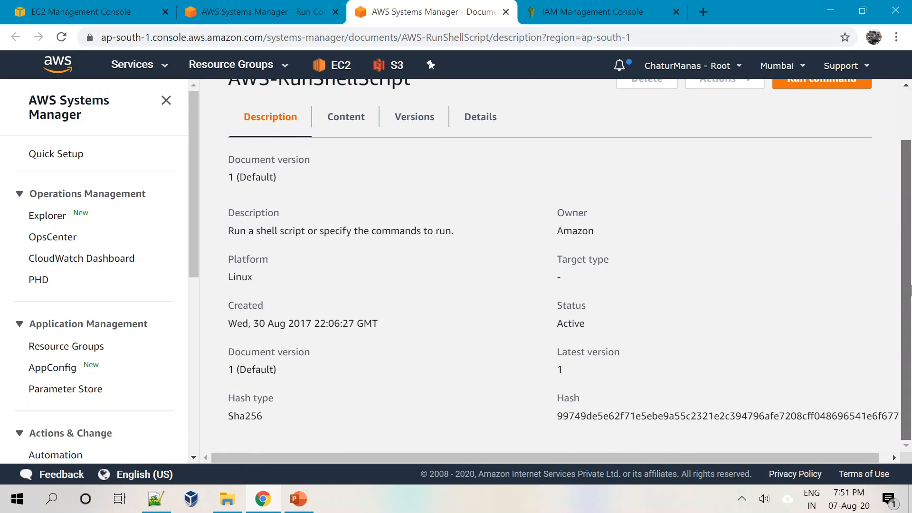
left_click_drag(910, 291, 911, 219)
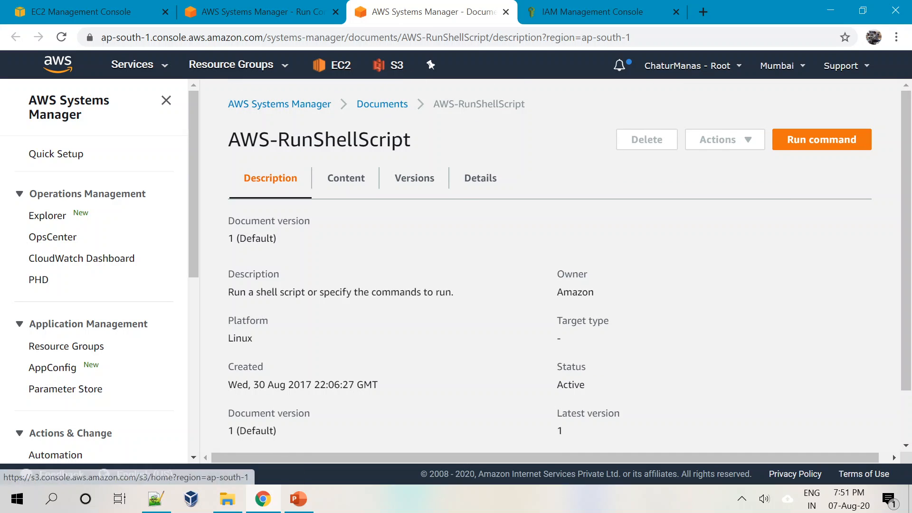
left_click(261, 7)
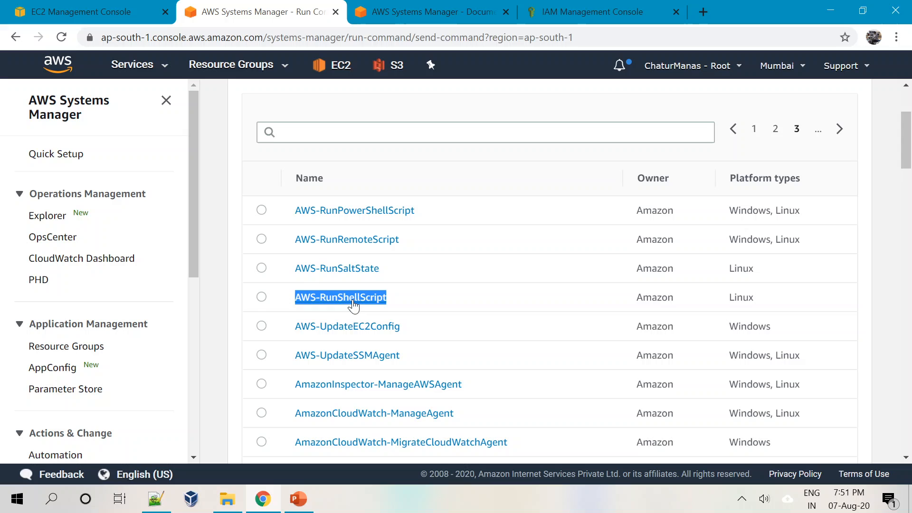
Step: Select AWS-RunShellScript as the command document, keeping document version 1 (Default)
left_click(261, 298)
mouse_move(909, 136)
left_mouse_down()
mouse_move(909, 213)
mouse_move(909, 147)
left_mouse_up()
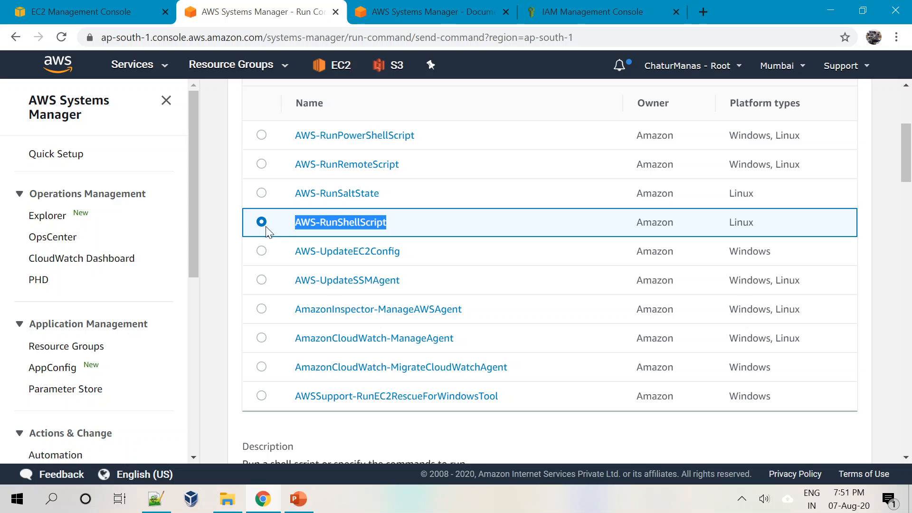
left_click_drag(909, 145, 909, 191)
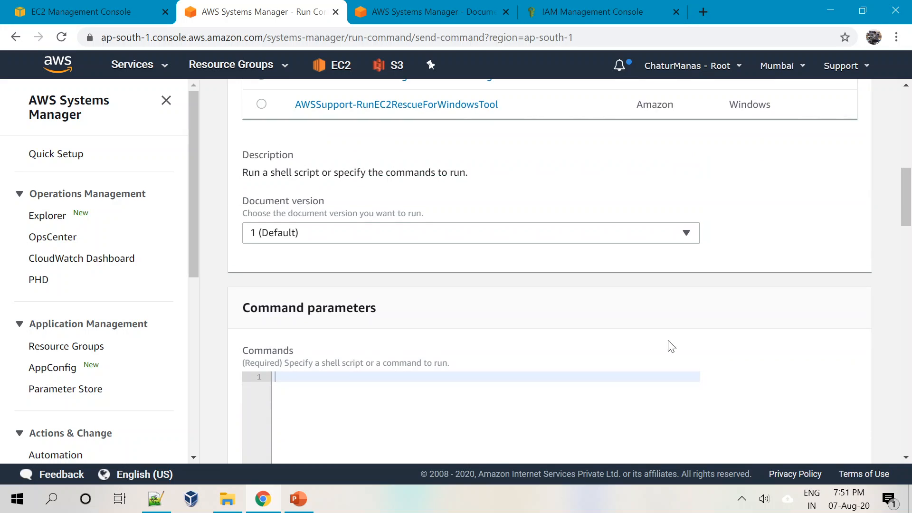
left_click(336, 242)
left_click(337, 242)
Step: Enter two shell commands: echo "Welcome to AWS Systems Manager" > /tmp/sample.txt, and on the second line echo "Hope this is interesting" >> /tmp/sample.txt
left_click_drag(904, 204, 911, 231)
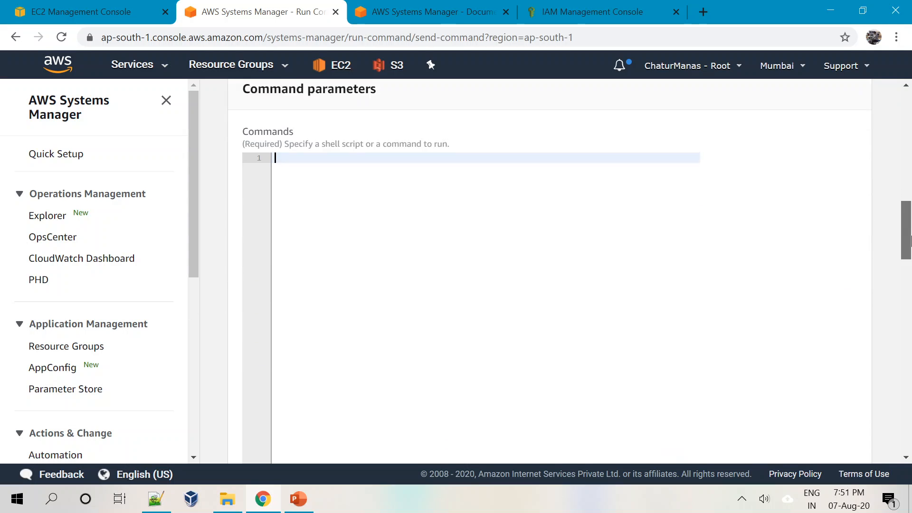
scroll(911, 232, "down", 5)
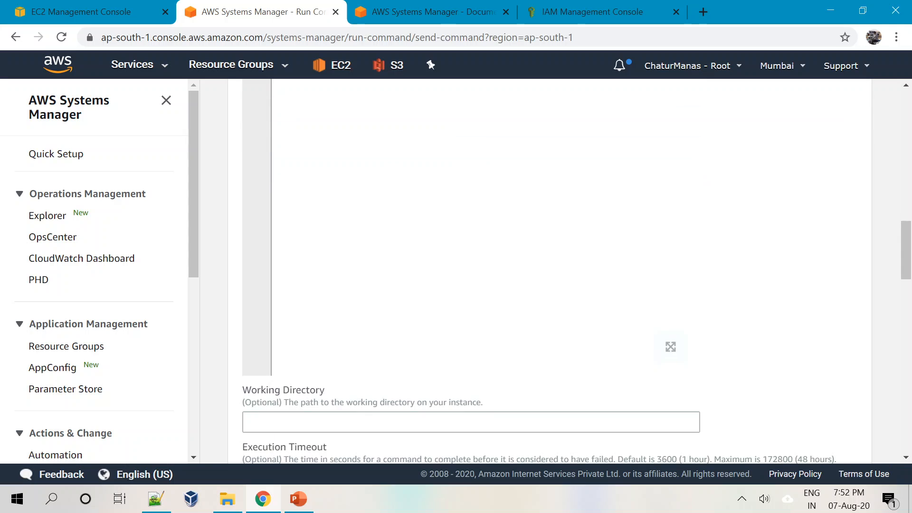
scroll(550, 271, "up", 5)
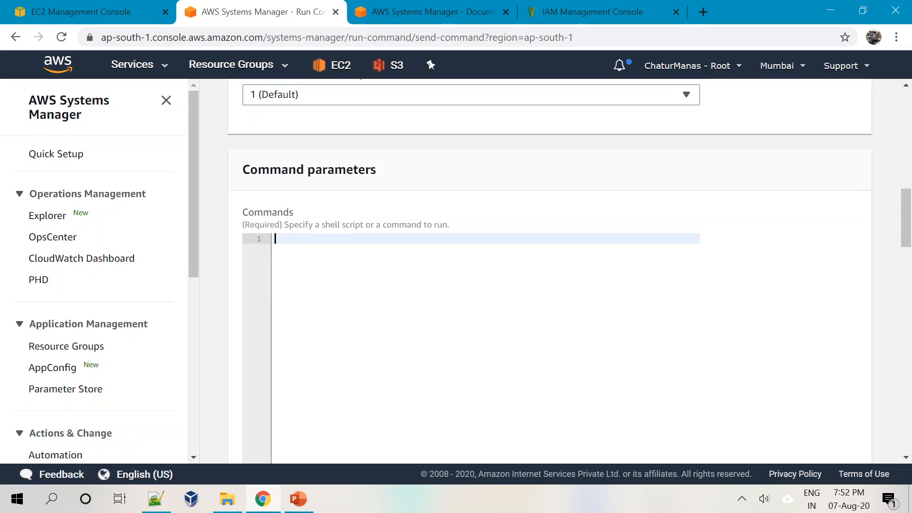
type("echo ")
type("\"\"")
type("Welcome to")
type(" AWS Sys")
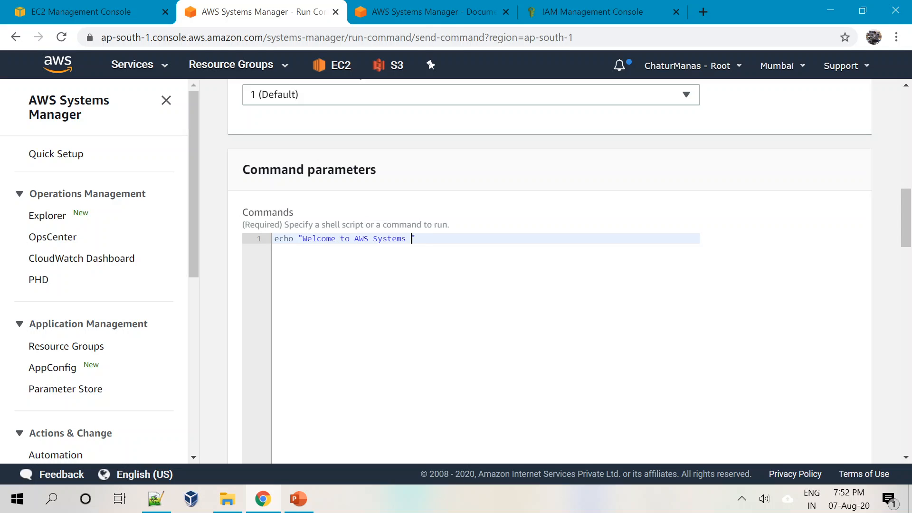
type("tems Manager\" > /tmp/")
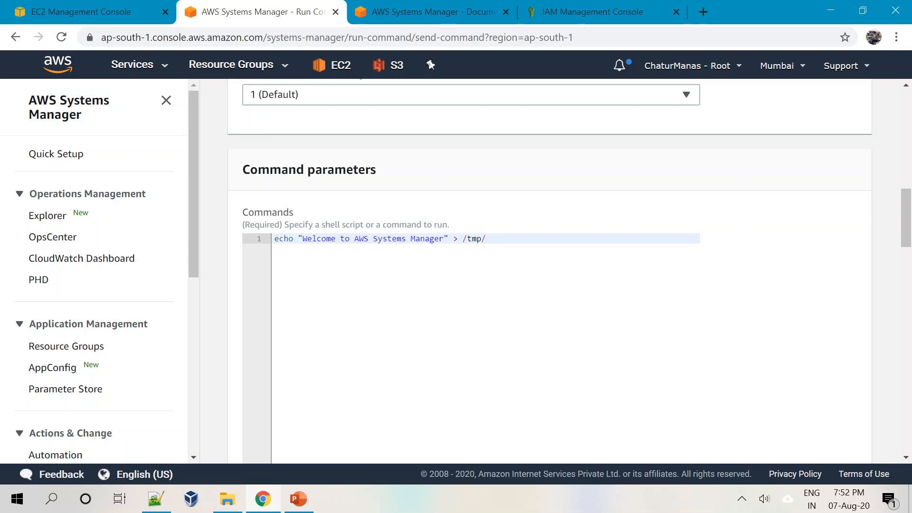
type("sample.txt")
key("Return")
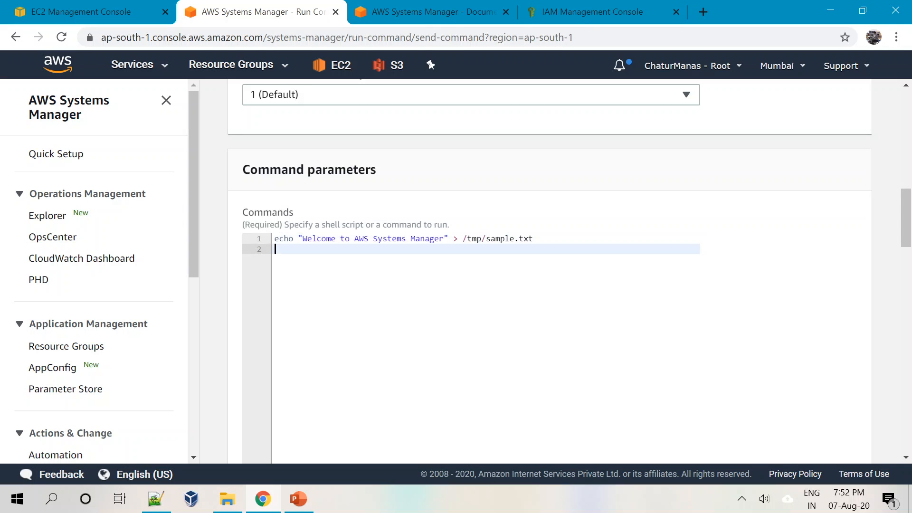
type("echo \"\"Hope this is interesting\" >")
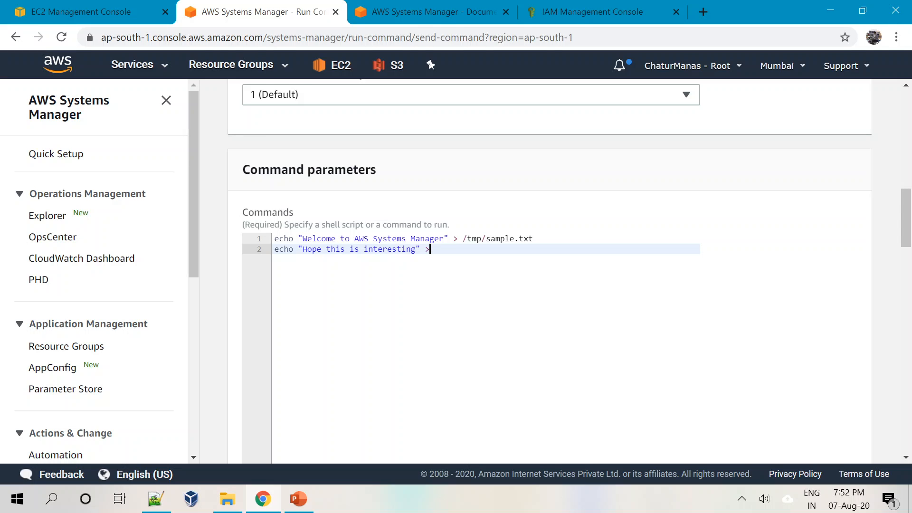
type("> /tmp/sample.txt")
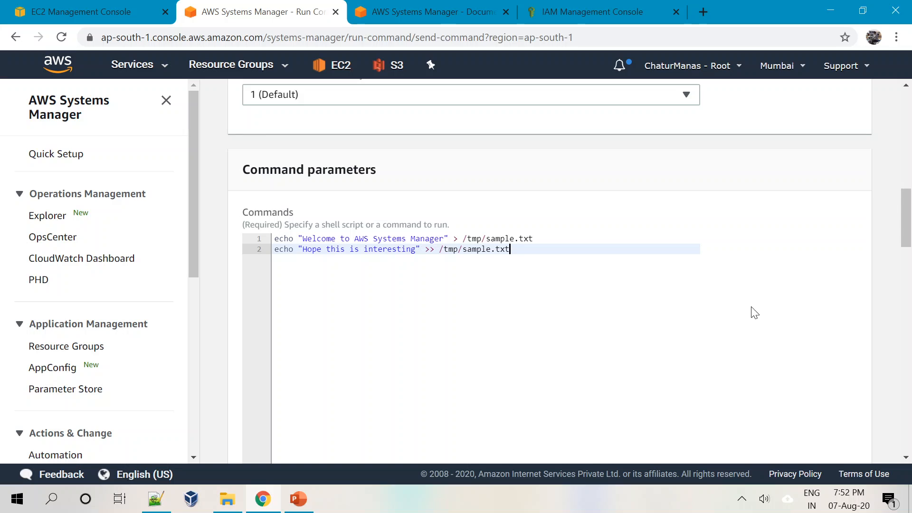
Step: Set the command's targets to manually chosen instances and select the running SSM Test-1 instance
left_click_drag(910, 212, 908, 267)
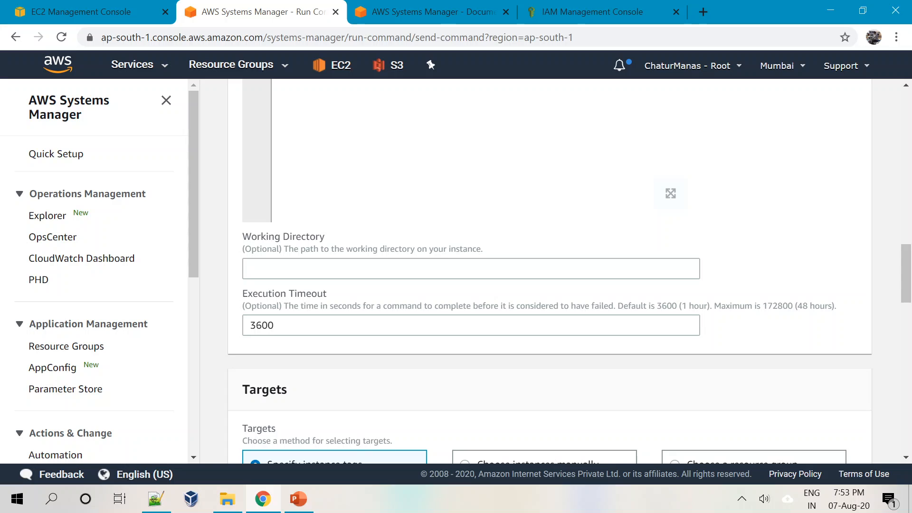
scroll(299, 332, "down", 1)
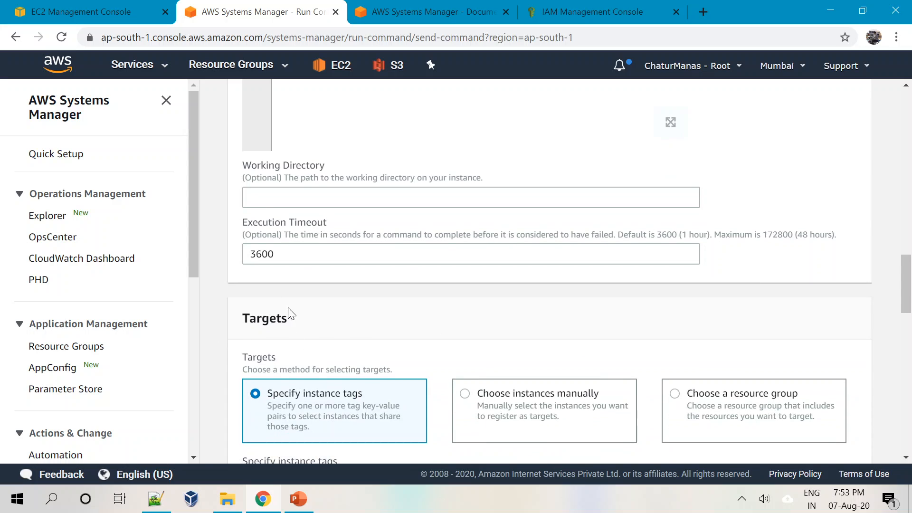
left_click_drag(909, 295, 909, 315)
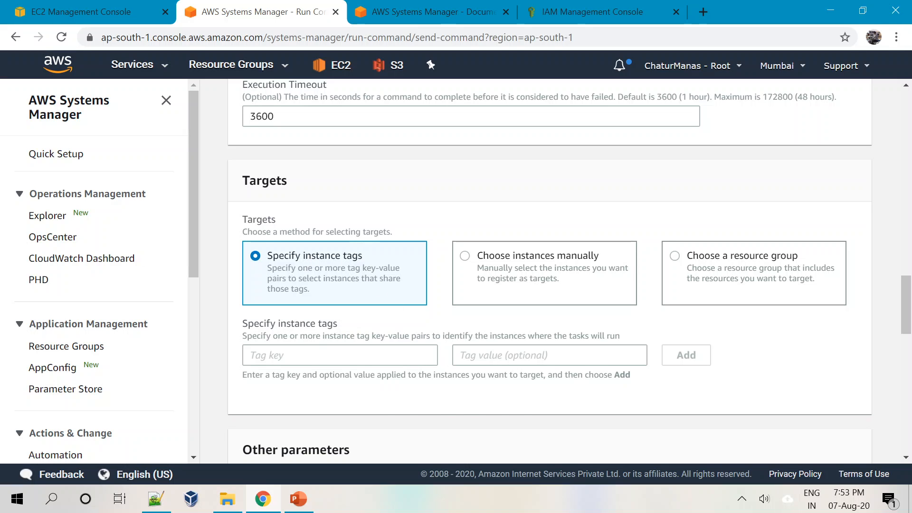
left_click(339, 355)
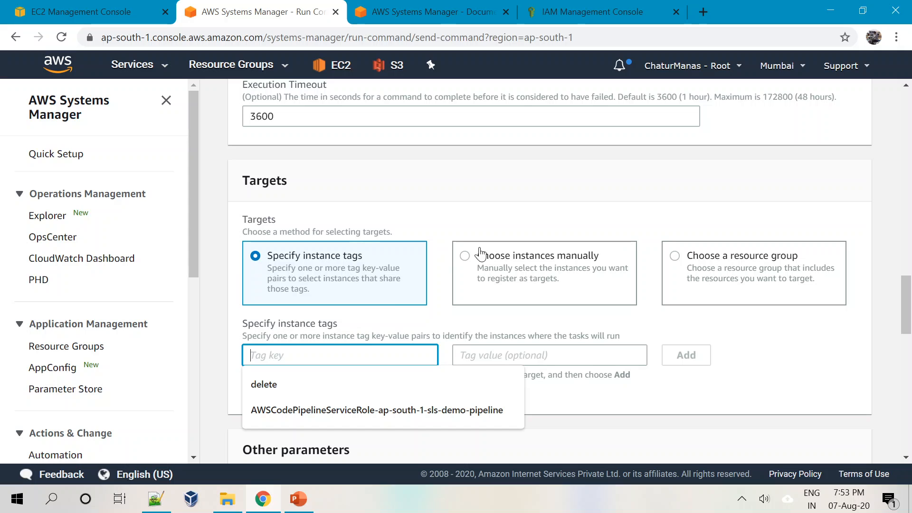
left_click(465, 256)
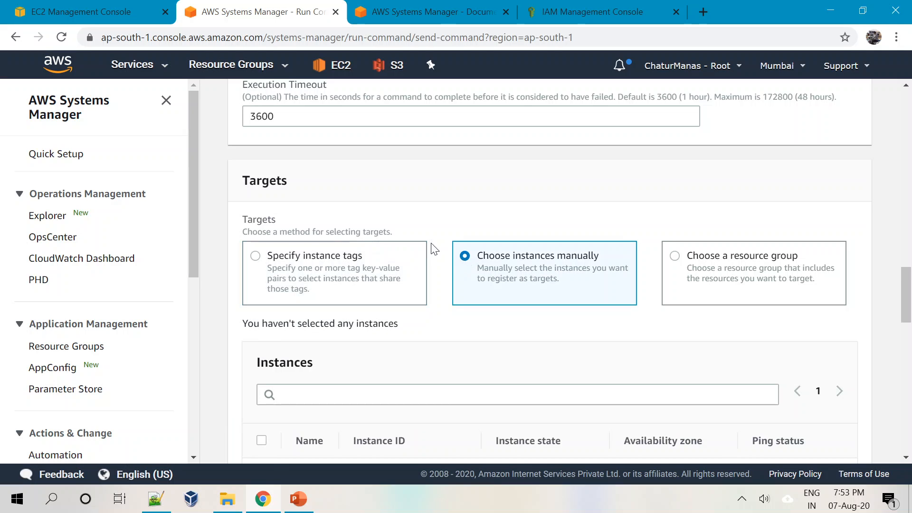
scroll(407, 309, "down", 3)
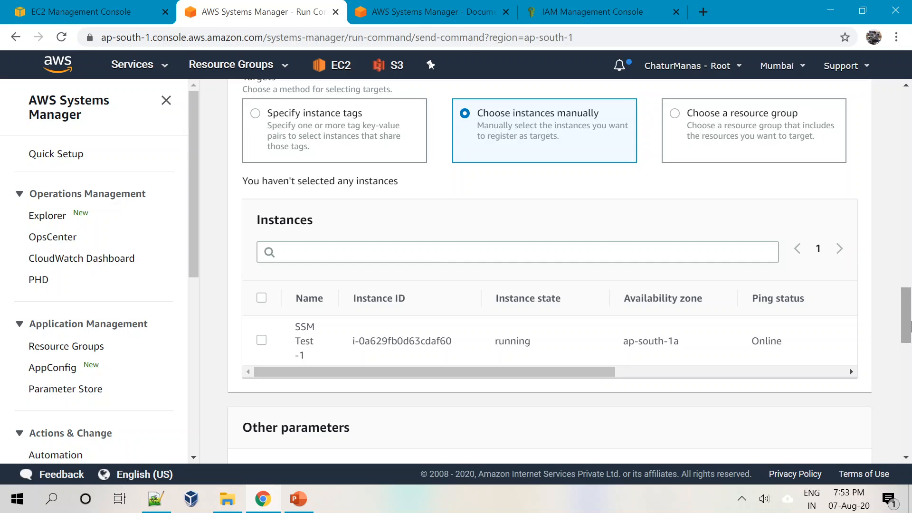
left_click_drag(911, 321, 911, 321)
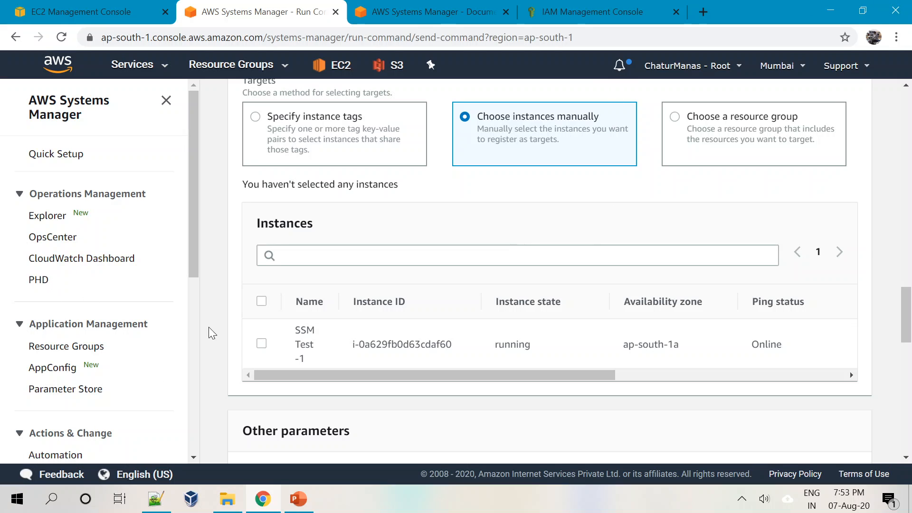
left_click(261, 344)
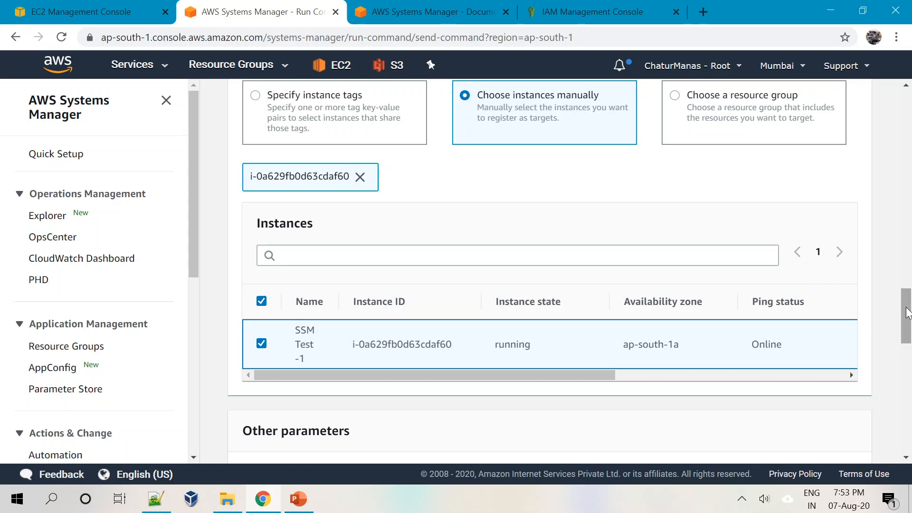
Step: Review the command's other parameters, rate control and output options, including the S3 bucket settings
left_click_drag(907, 320, 908, 358)
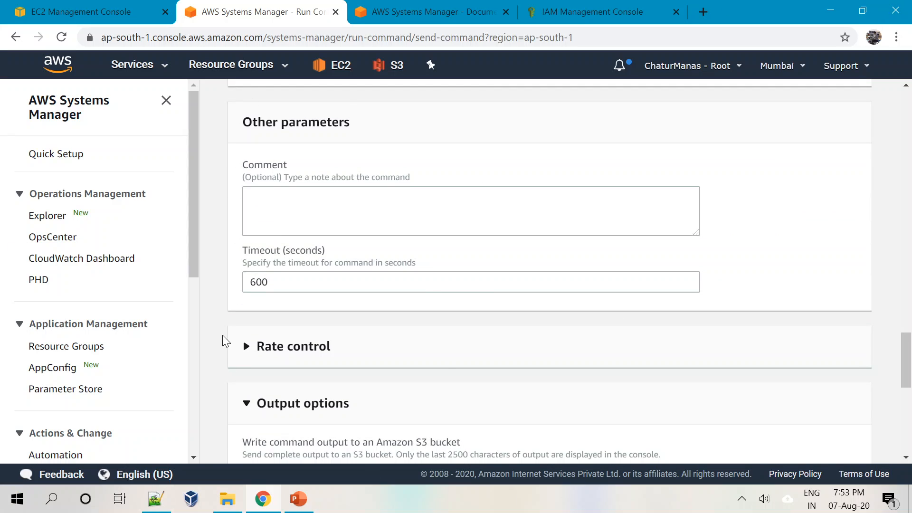
scroll(330, 348, "down", 5)
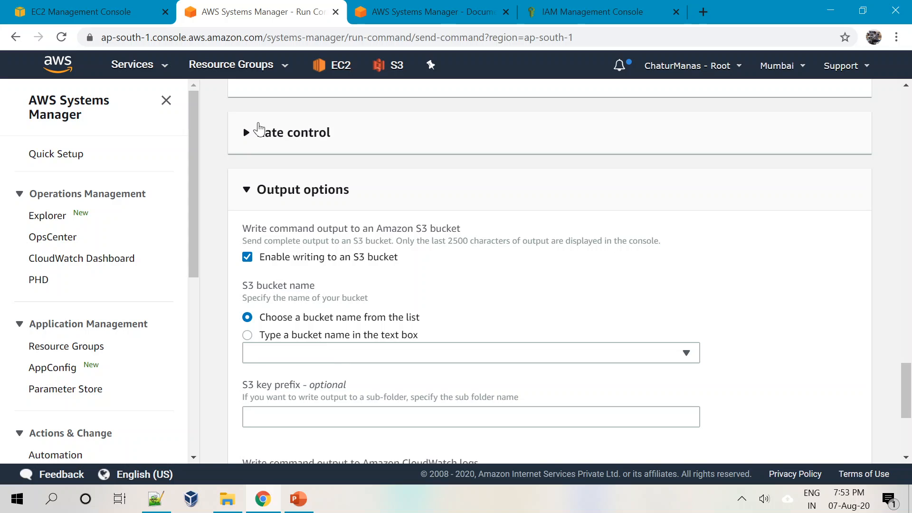
Step: Expand the rate control settings and review them together with the command's manually chosen target instance
left_click(252, 133)
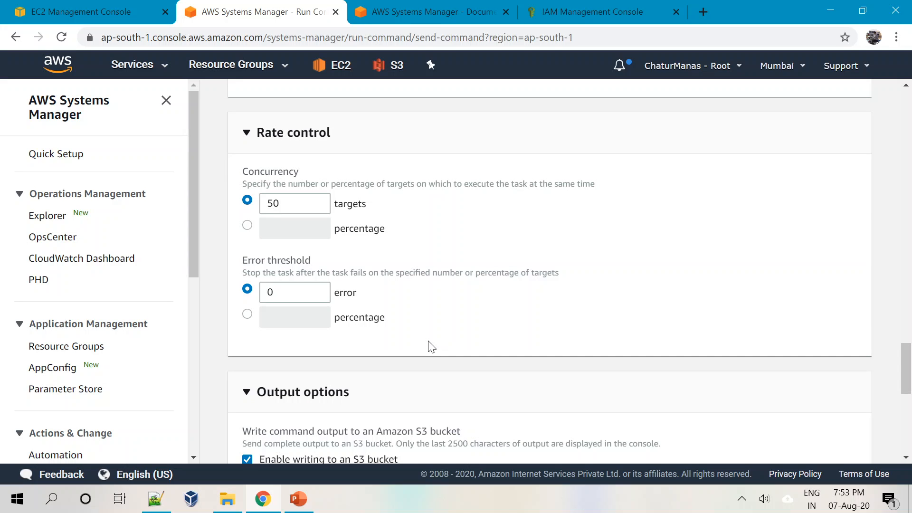
scroll(430, 346, "up", 12)
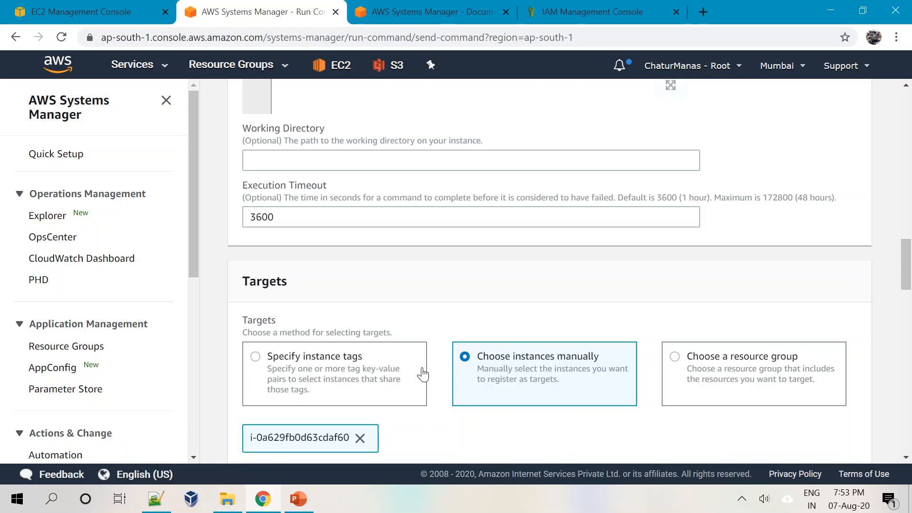
scroll(422, 375, "down", 5)
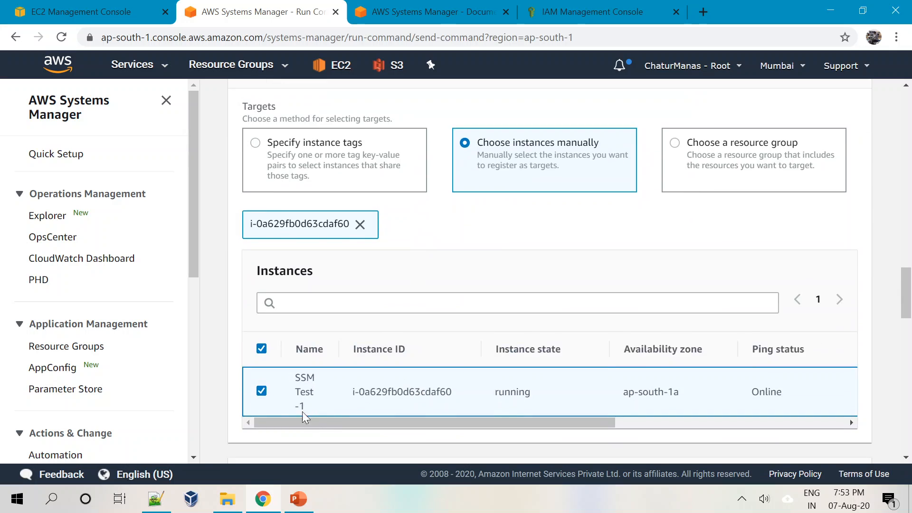
left_click_drag(906, 293, 906, 306)
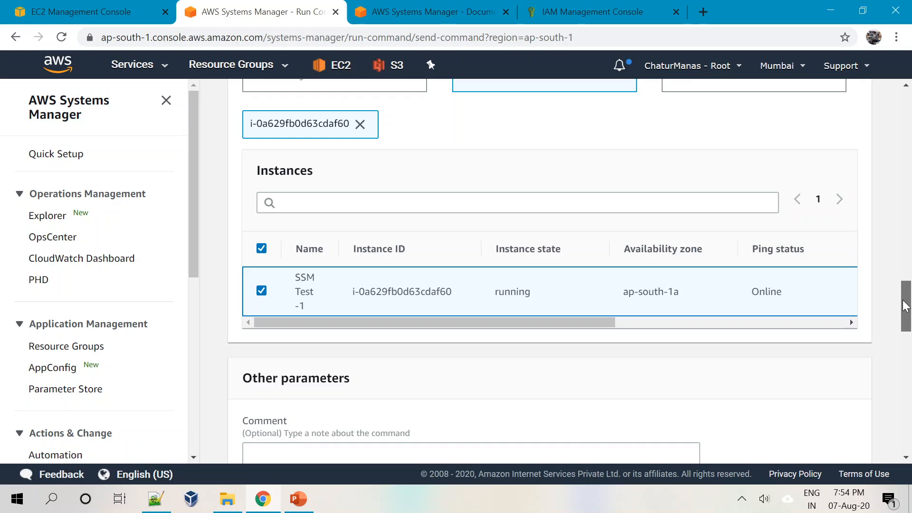
left_click_drag(906, 306, 906, 354)
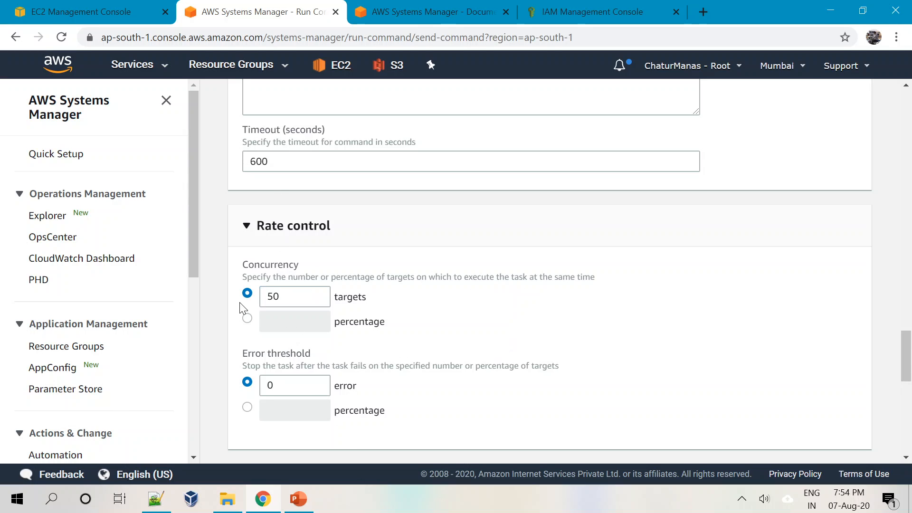
scroll(297, 351, "down", 1)
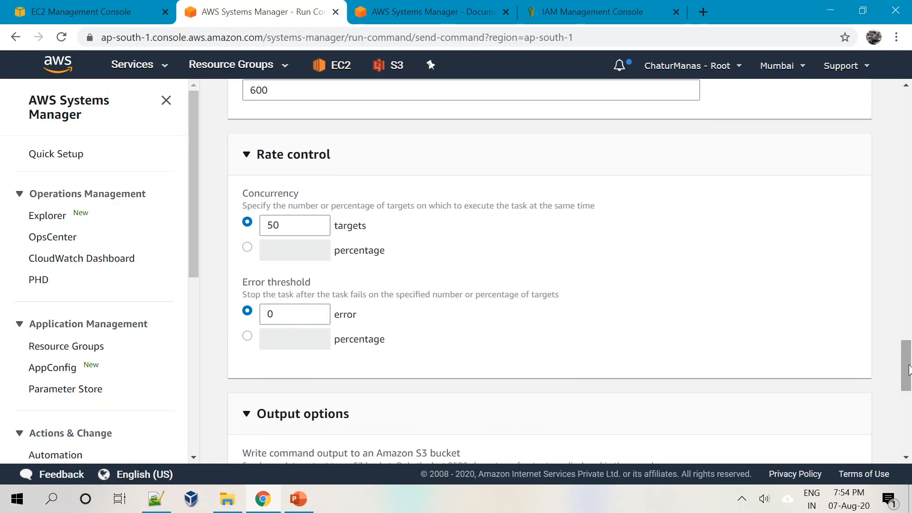
left_click_drag(911, 370, 911, 402)
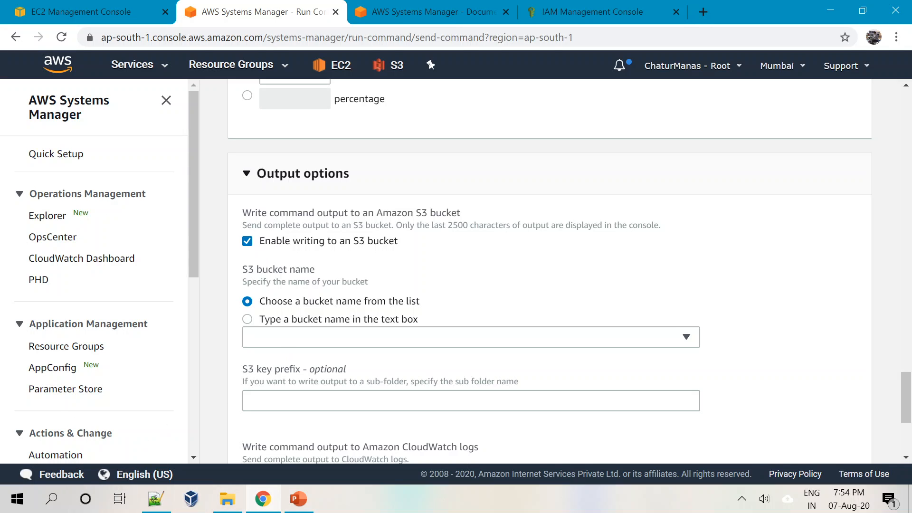
Step: Disable writing the command output to an S3 bucket and leave CloudWatch output disabled
left_click(253, 245)
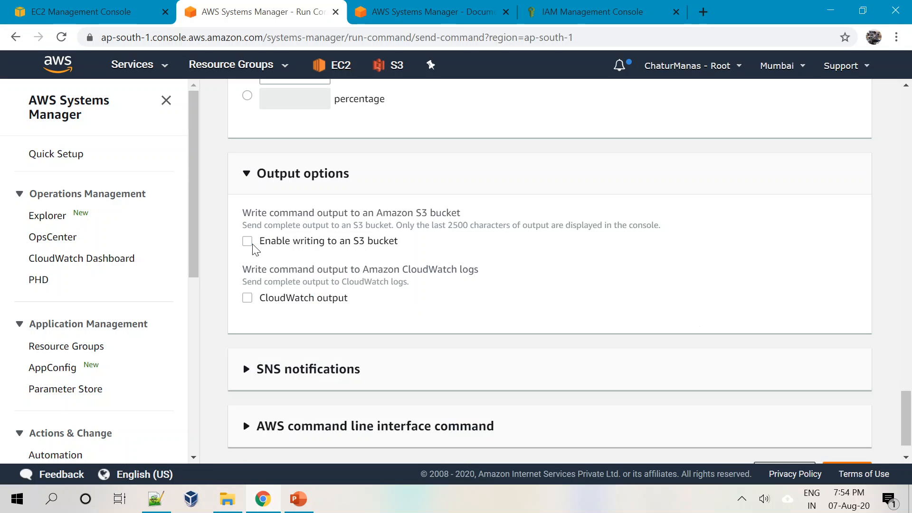
left_click(247, 299)
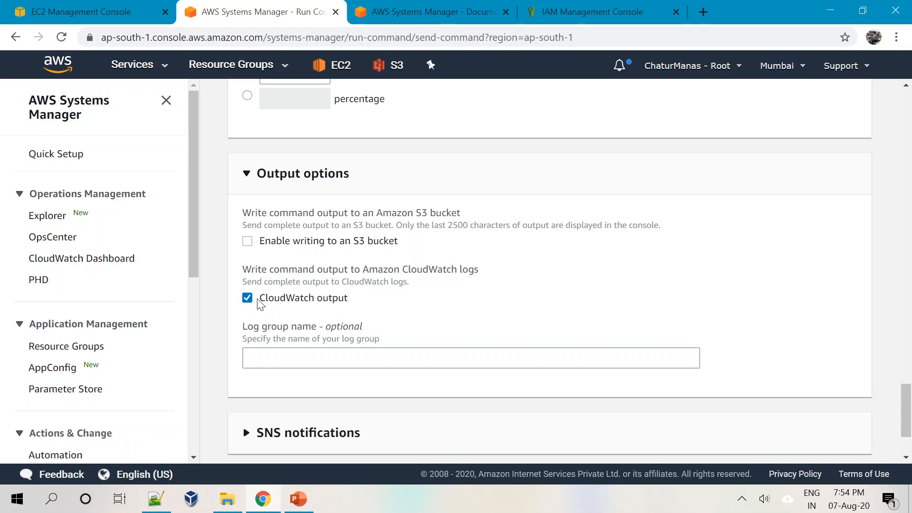
left_click(248, 299)
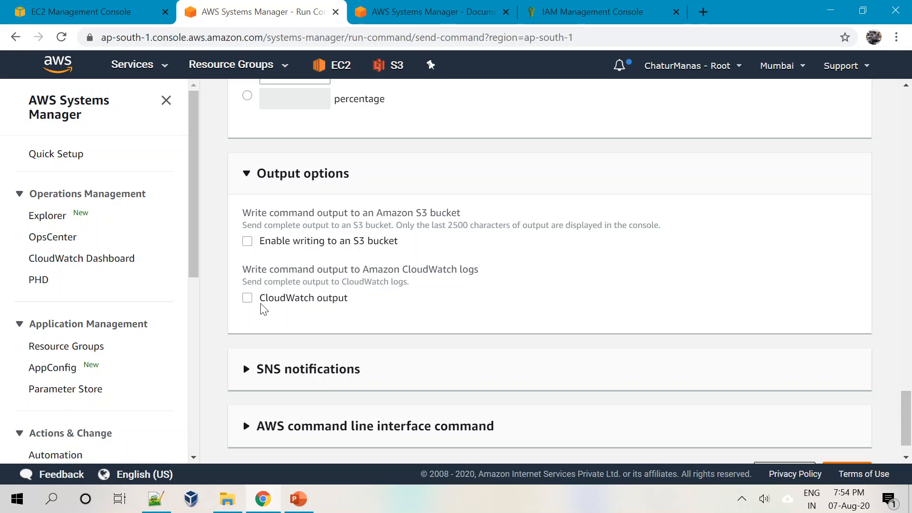
scroll(907, 413, "down", 1)
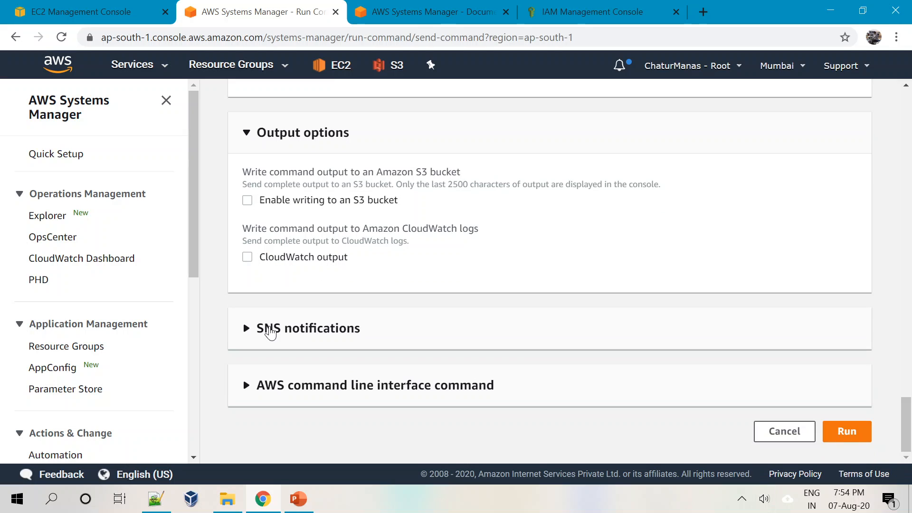
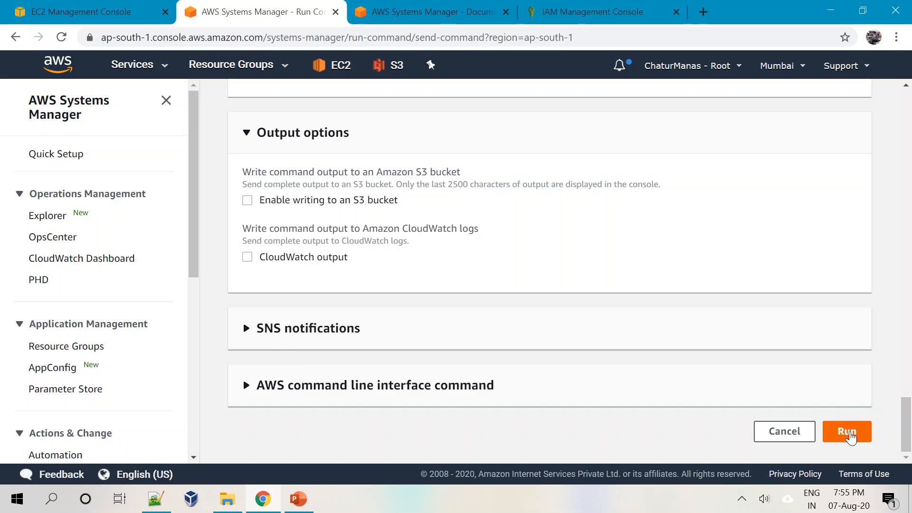
Step: Run the command on the chosen instance and refresh its execution status
left_click(846, 431)
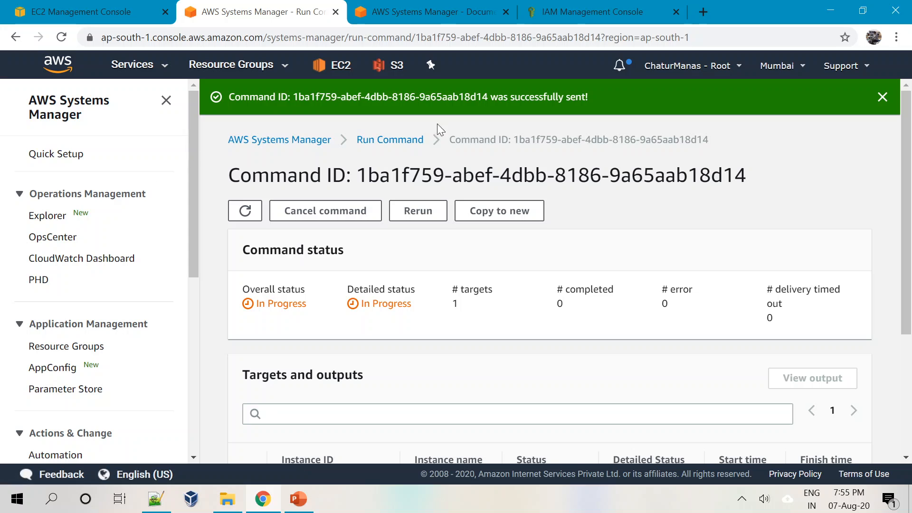
scroll(907, 172, "down", 3)
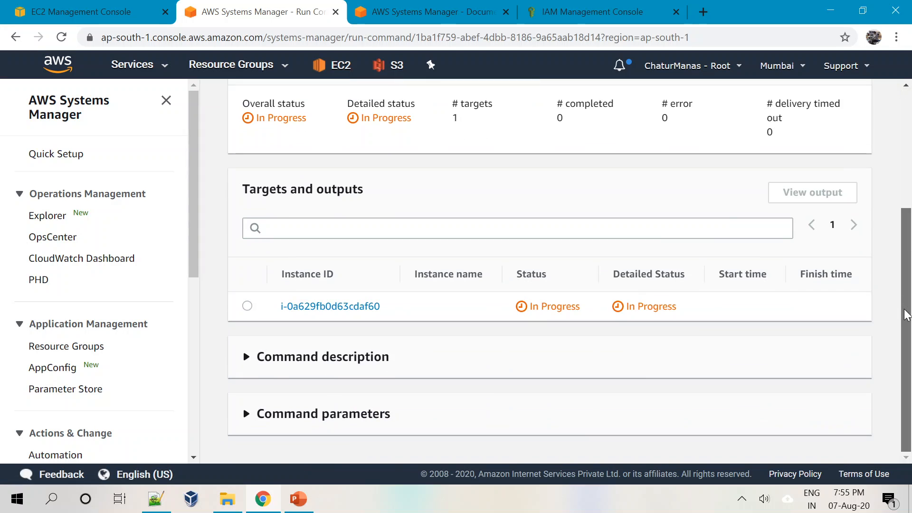
scroll(908, 171, "up", 3)
left_click(255, 217)
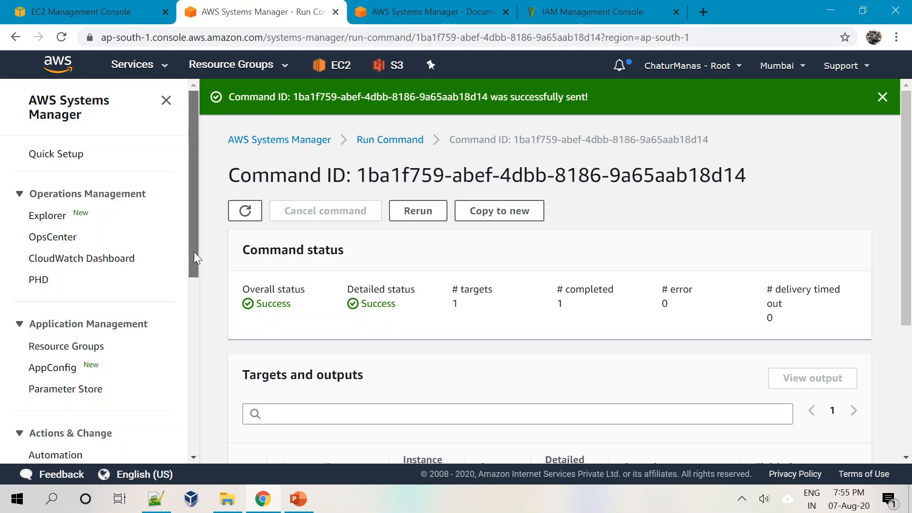
Step: Start a Session Manager session on the SSM Test -1 instance
mouse_move(194, 252)
left_mouse_down()
mouse_move(196, 298)
mouse_move(186, 251)
left_mouse_up()
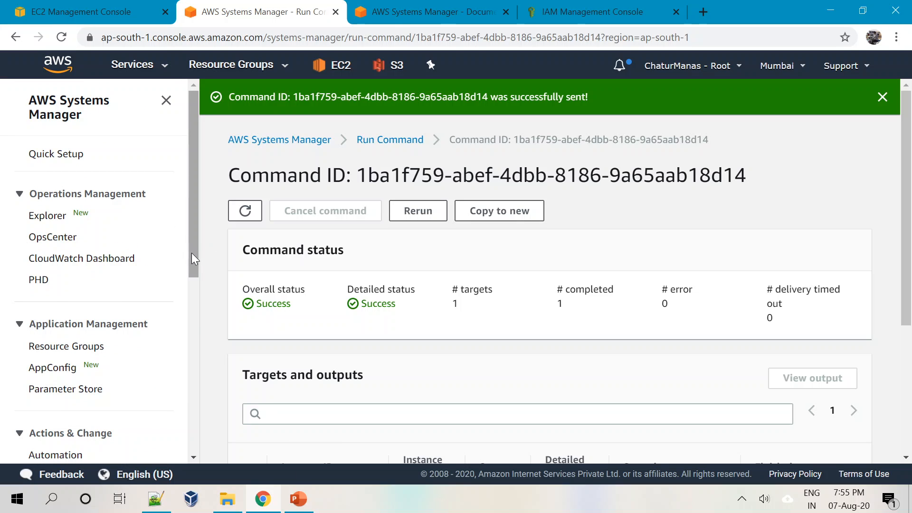
left_click_drag(192, 253, 187, 412)
left_click(81, 335)
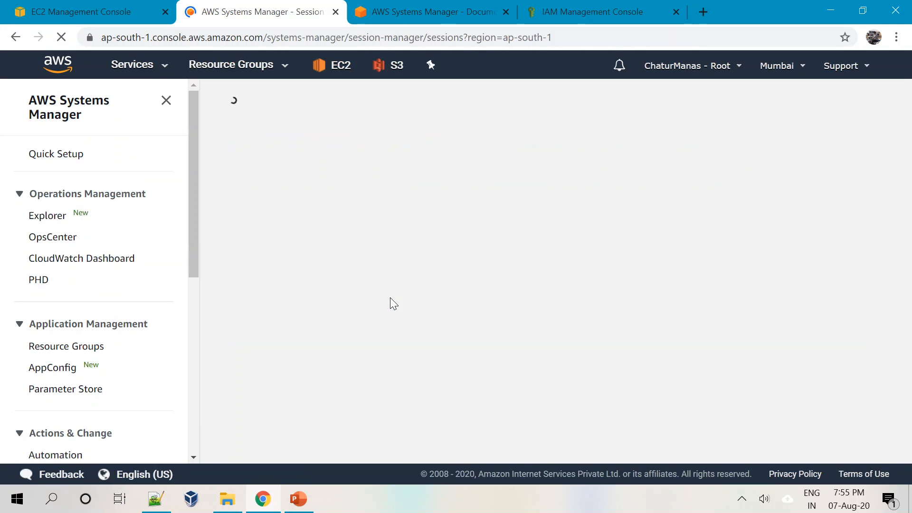
left_click(823, 192)
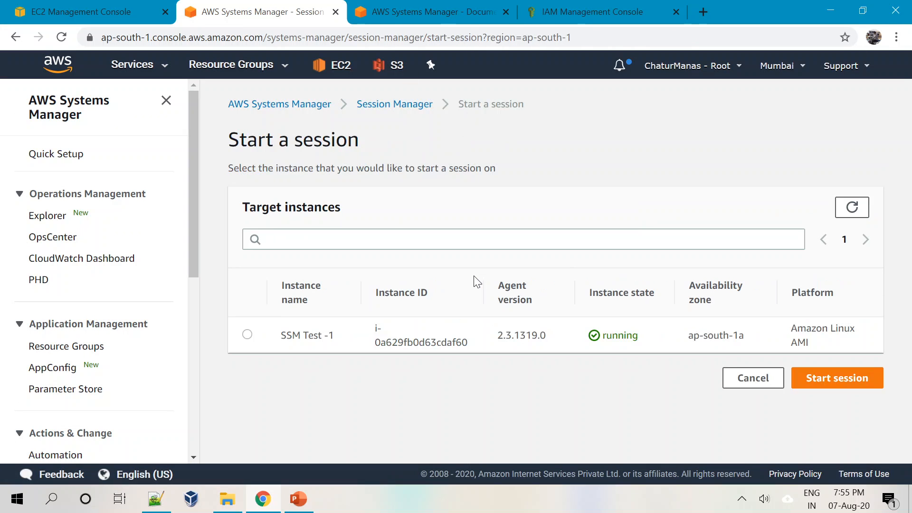
left_click(248, 335)
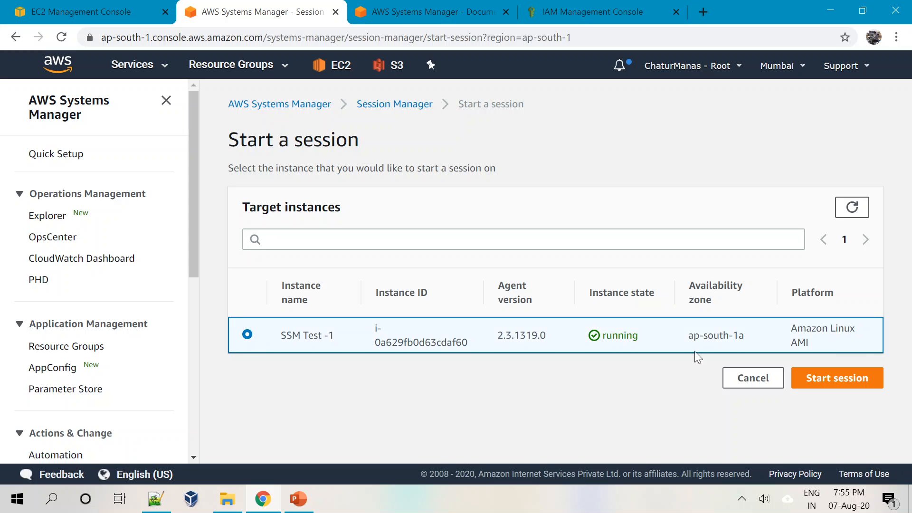
left_click(832, 384)
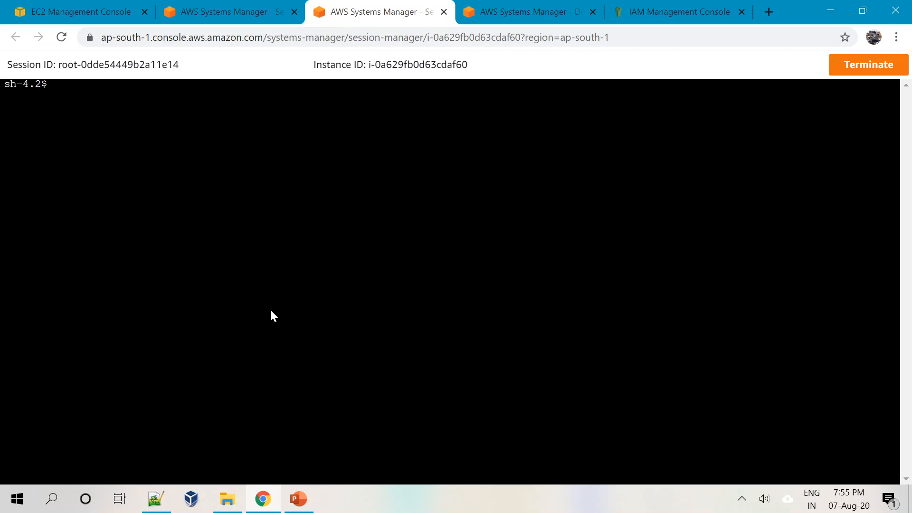
Step: Switch to the root user's login shell in the session with sudo su -
key("Return")
key("Return")
type("sudo ")
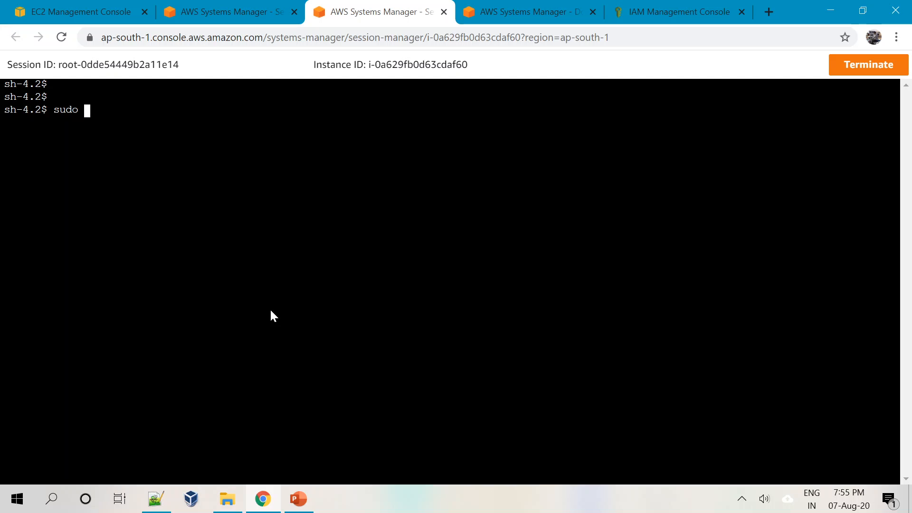
type("su -")
key("Return")
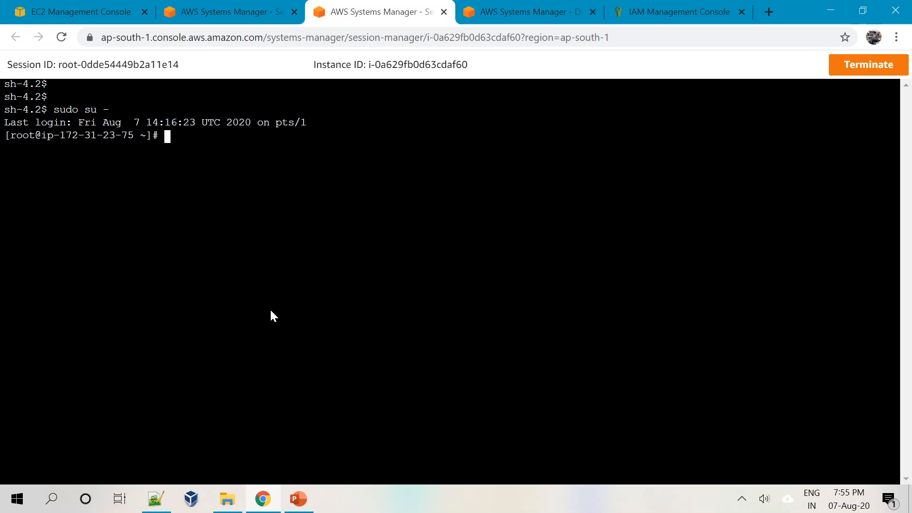
Step: Change the working directory to /tmp in the root shell
key("Return")
key("Return")
type("cd /")
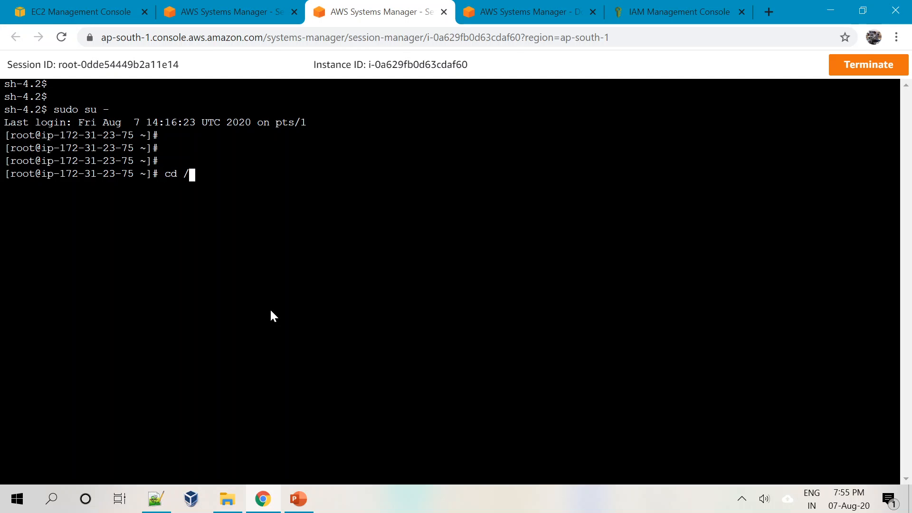
type("tmp")
key("Return")
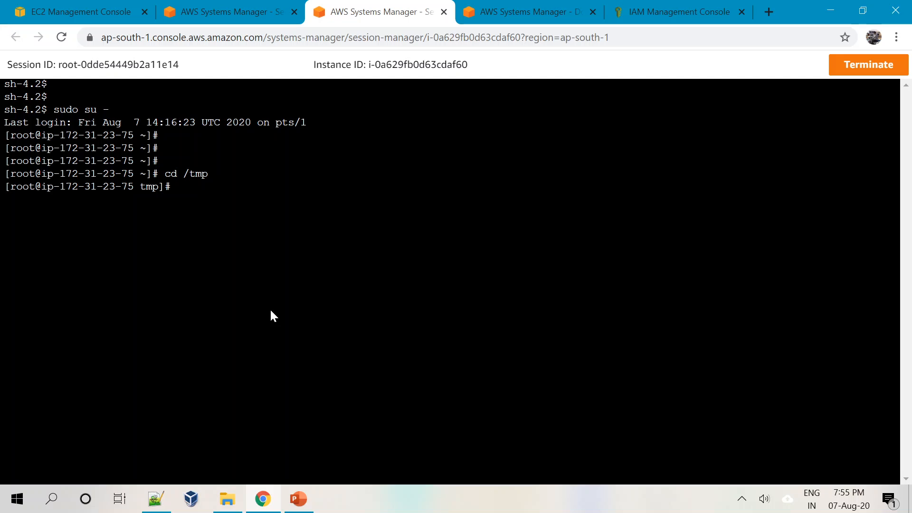
Step: List the files in the current directory with ls and print the contents of sample.txt with cat
type("ls")
key("Return")
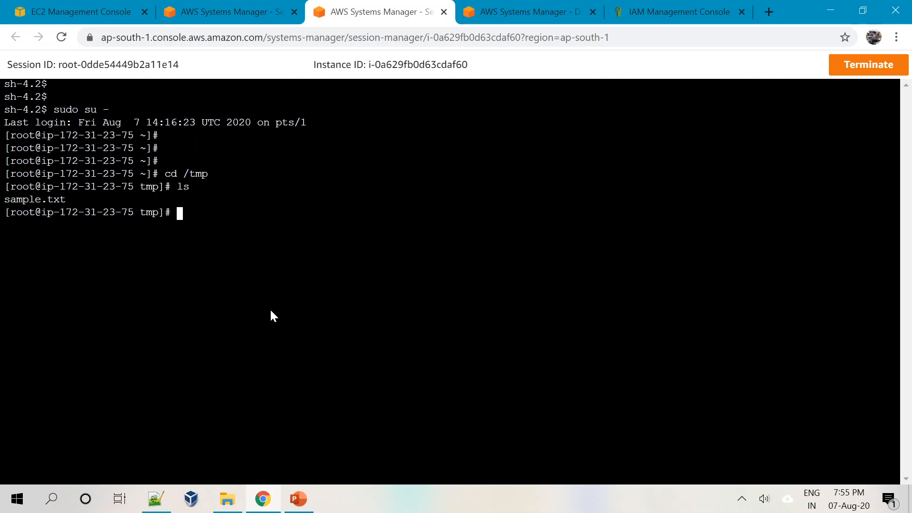
type("cat sample.txt")
key("Return")
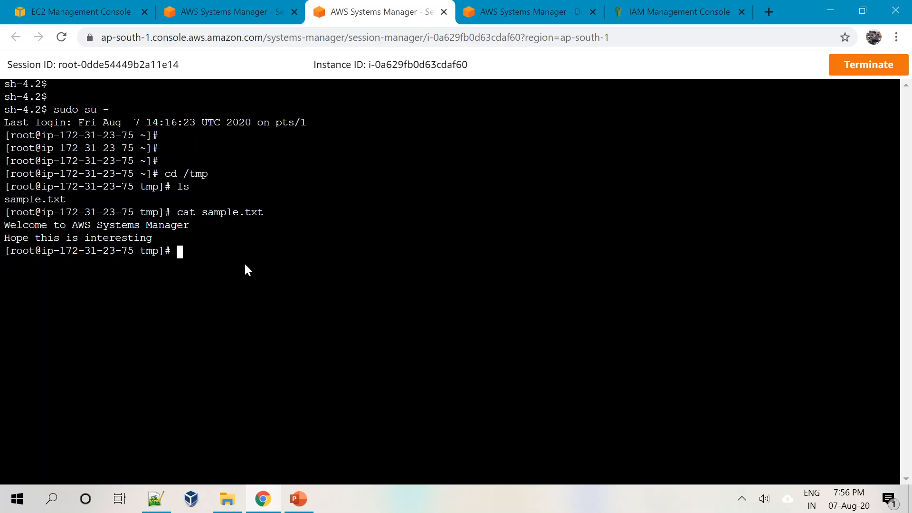
Step: Close the terminal session page and open Inventory in place of the AWS-RunShellScript document page
left_click(443, 12)
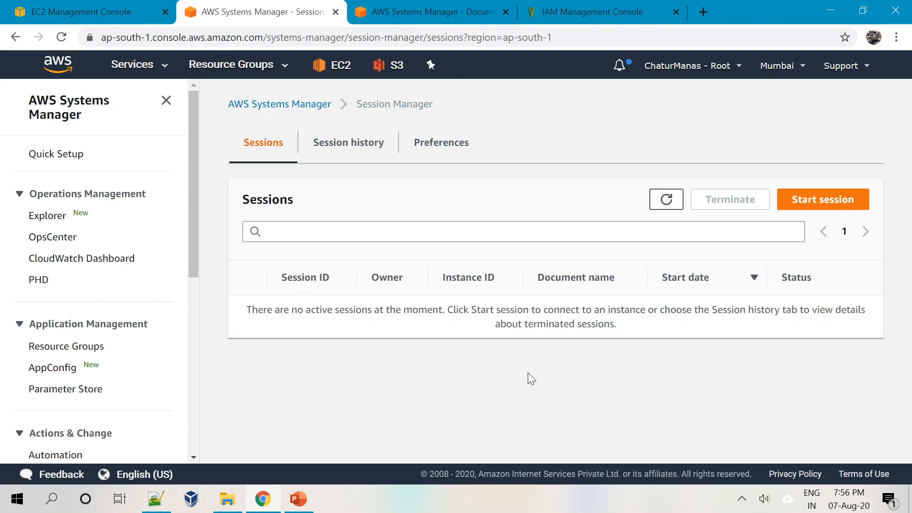
left_click(456, 5)
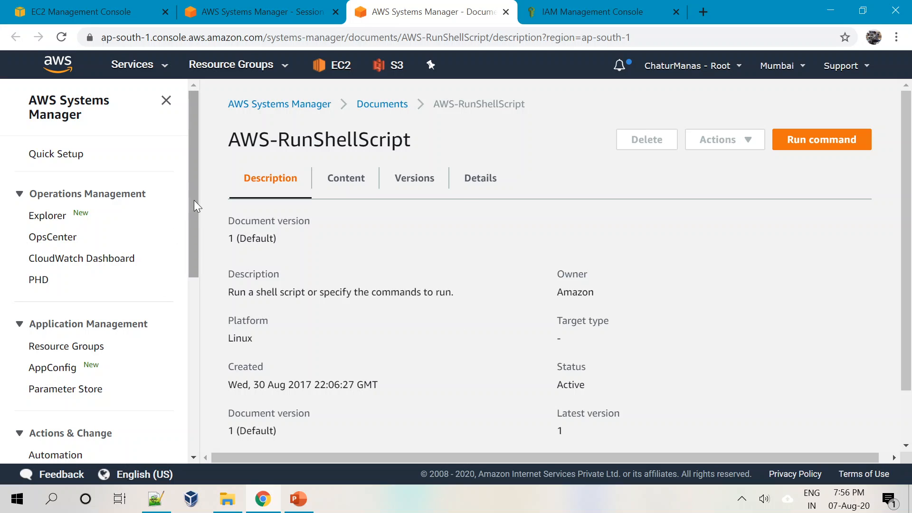
left_click_drag(193, 214, 189, 428)
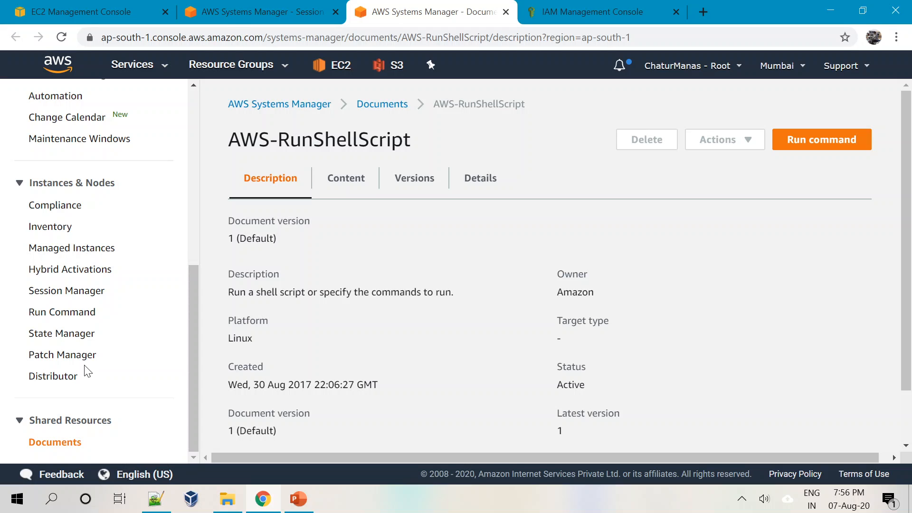
left_click(48, 229)
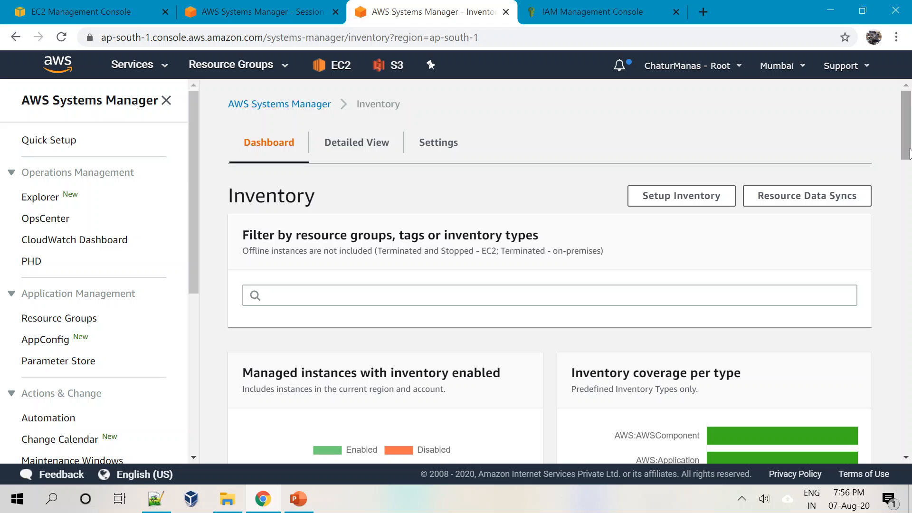
Step: Review the Inventory dashboard's charts for enabled managed instances, coverage per type, custom inventory types and OS versions
left_click_drag(910, 158, 910, 204)
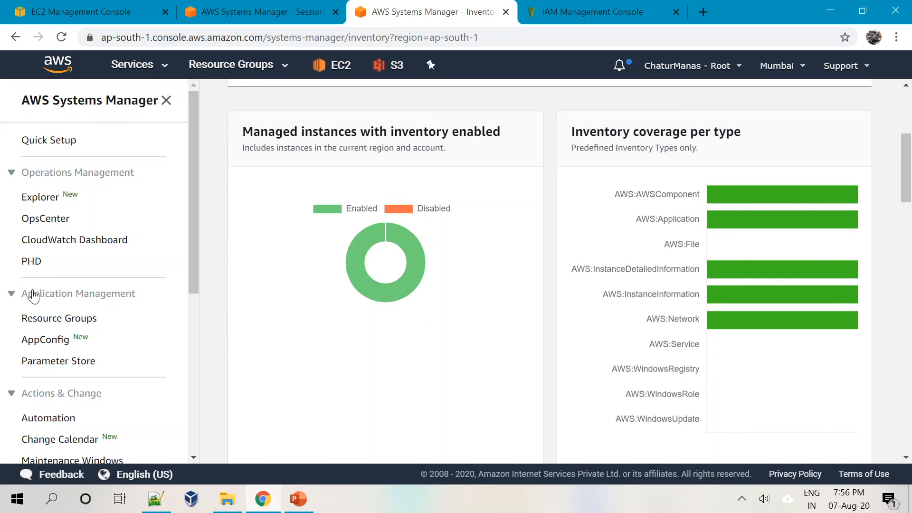
scroll(198, 265, "down", 6)
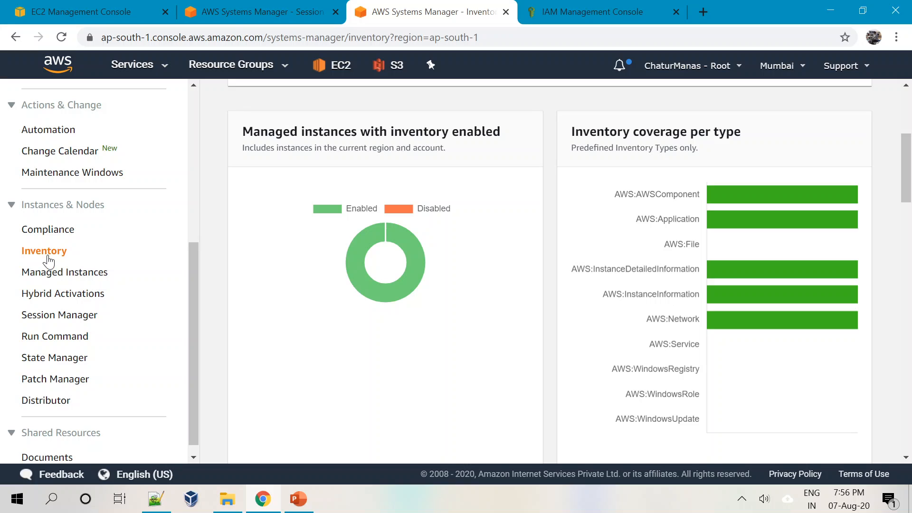
scroll(689, 265, "down", 7)
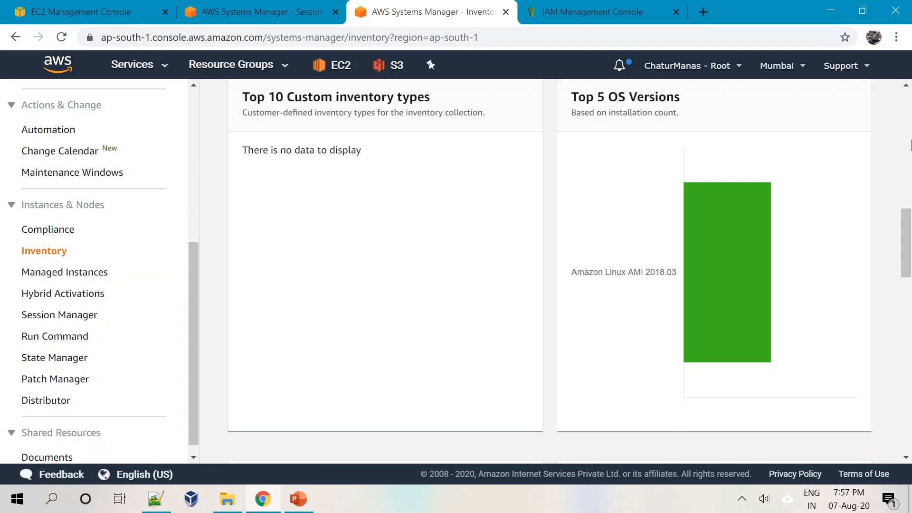
left_click_drag(904, 235, 911, 141)
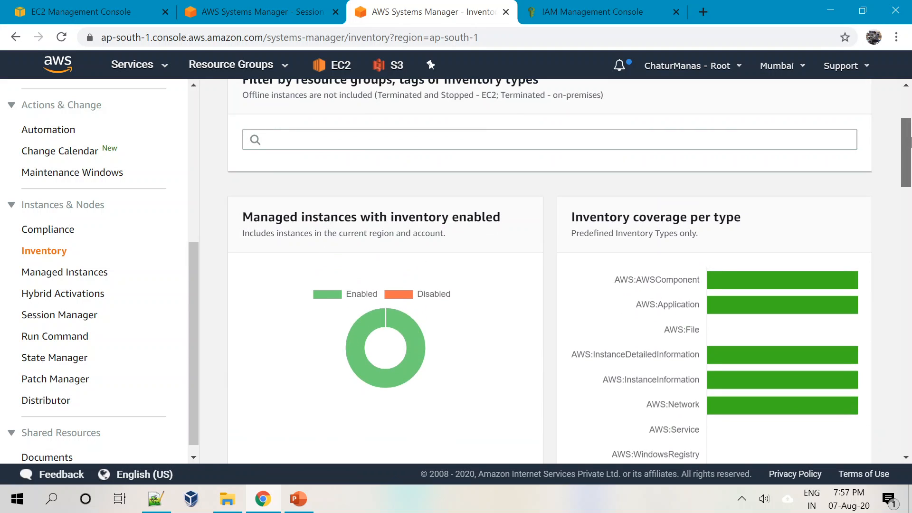
scroll(543, 116, "down", 2)
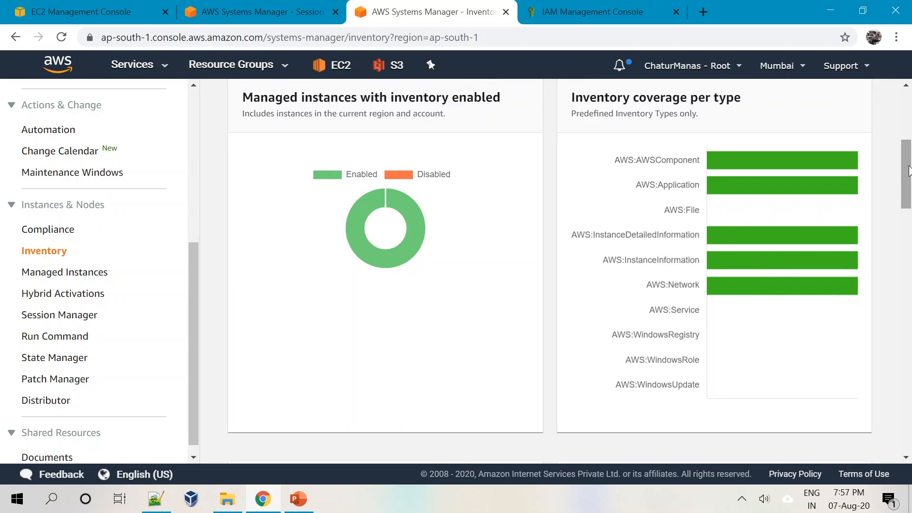
Step: Examine the Inventory dashboard's remaining charts for OS versions, top five applications and top five server roles
left_click_drag(909, 171, 909, 167)
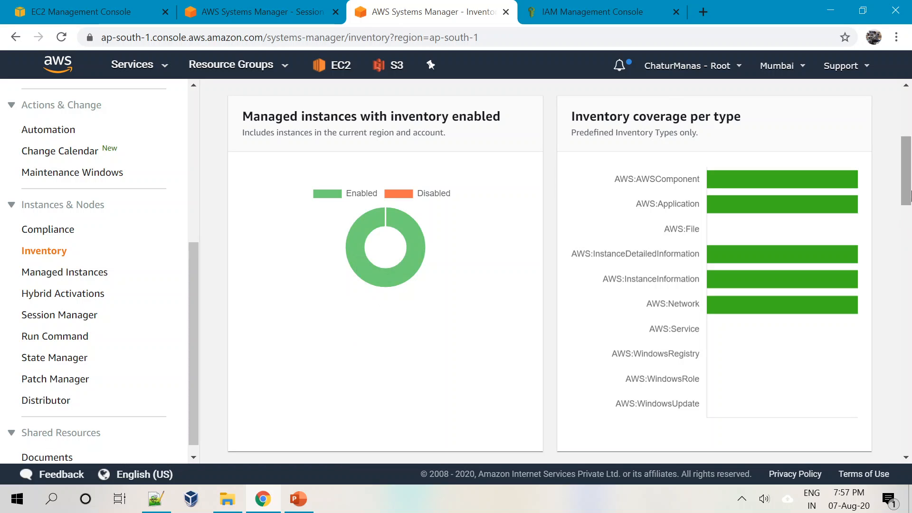
left_click_drag(908, 187, 911, 246)
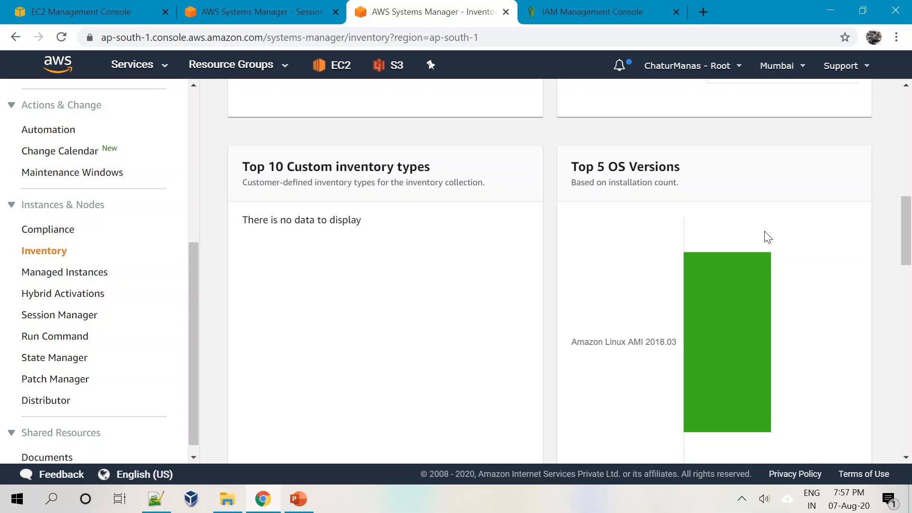
mouse_move(686, 276)
scroll(685, 276, "down", 3)
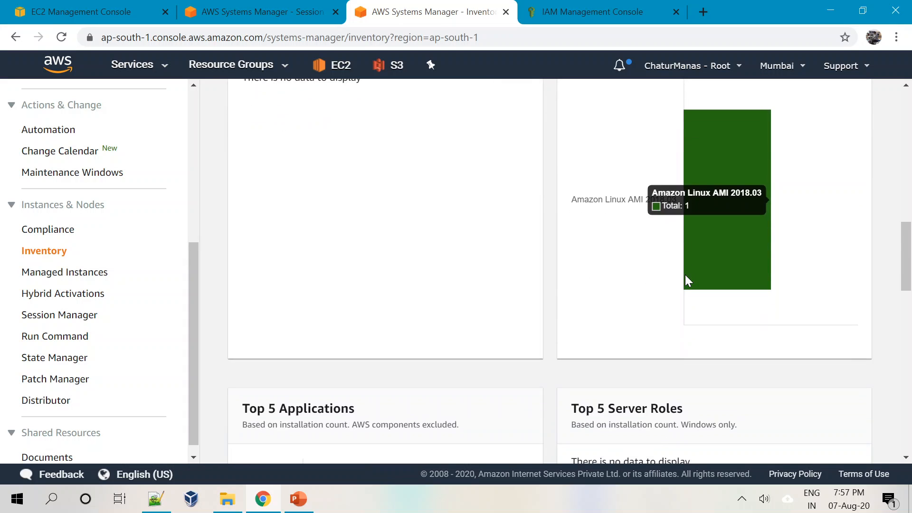
scroll(685, 276, "up", 3)
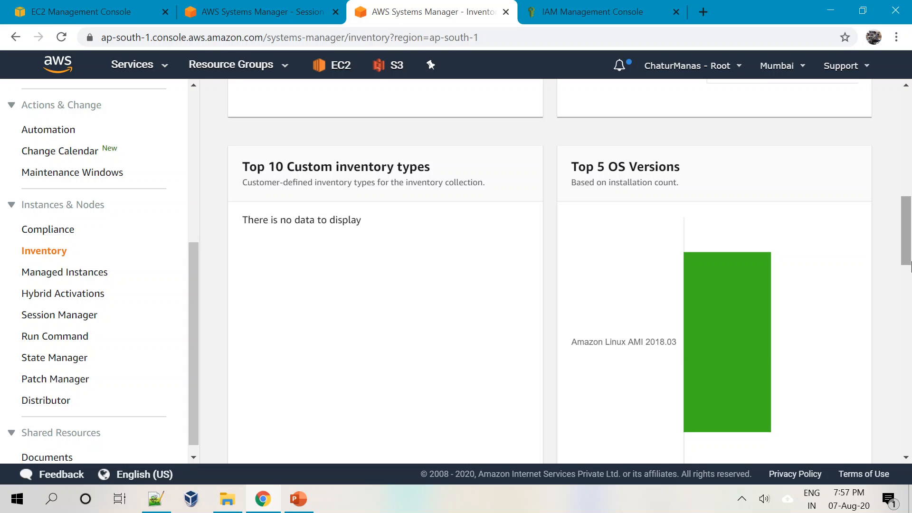
left_click_drag(905, 240, 904, 259)
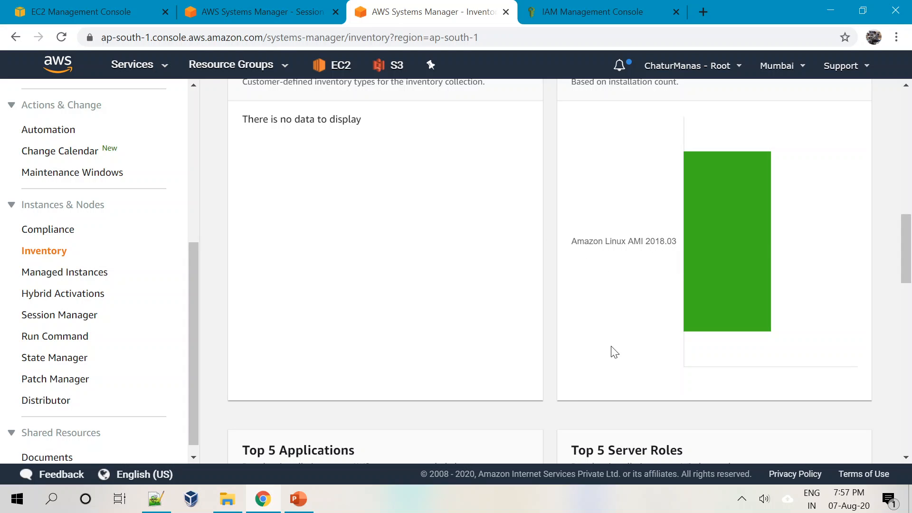
scroll(578, 421, "down", 4)
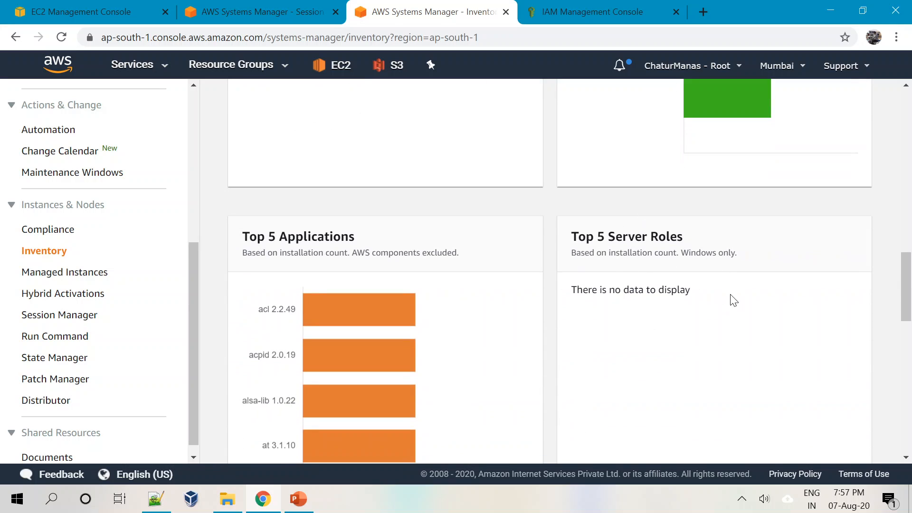
scroll(305, 308, "down", 2)
scroll(321, 392, "down", 1)
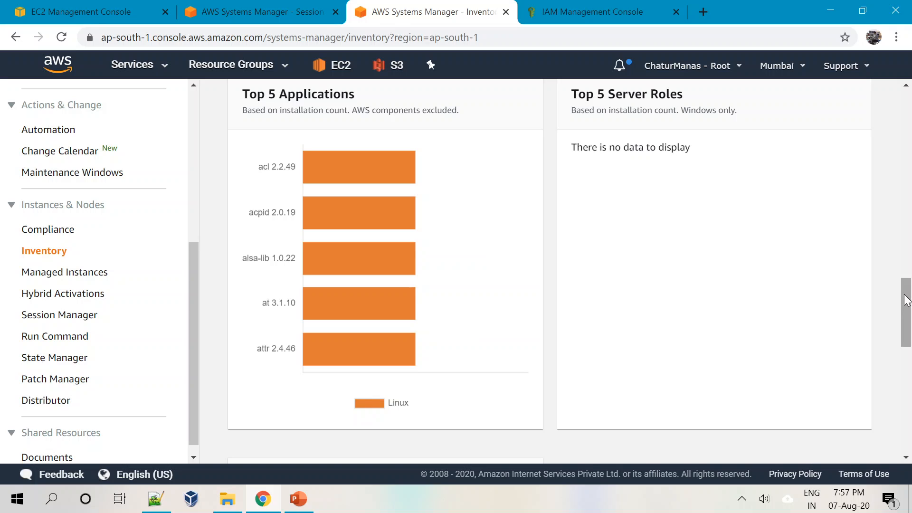
left_click_drag(908, 300, 907, 114)
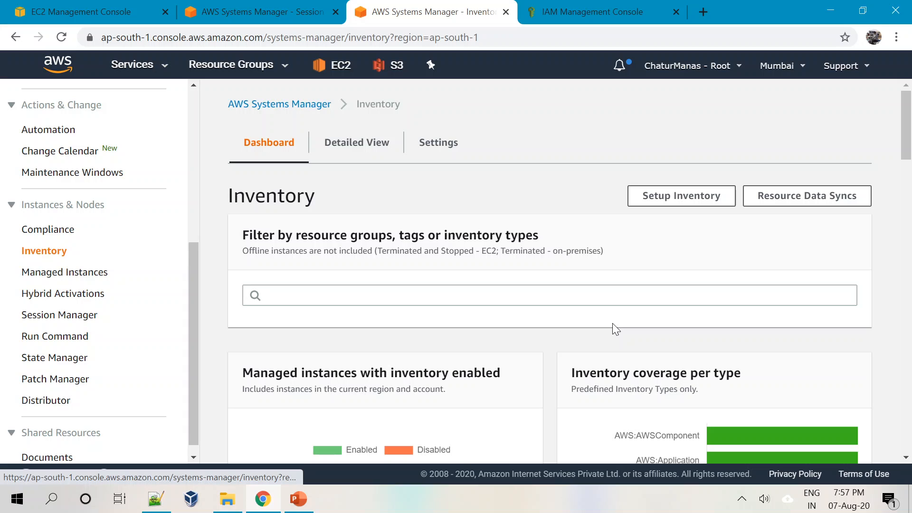
scroll(907, 114, "up", 1)
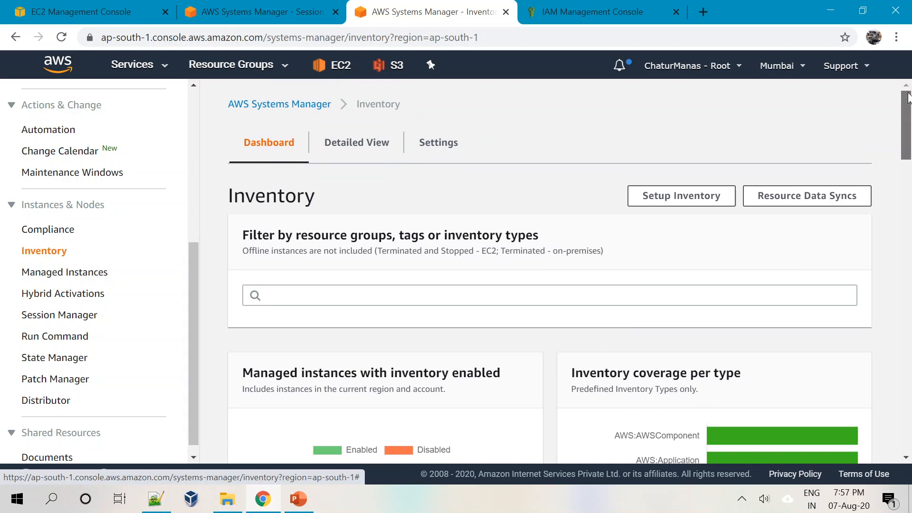
Step: Look through Inventory's Detailed View with its resource data syncs and inventory data sections, and return to the Dashboard
left_click(357, 143)
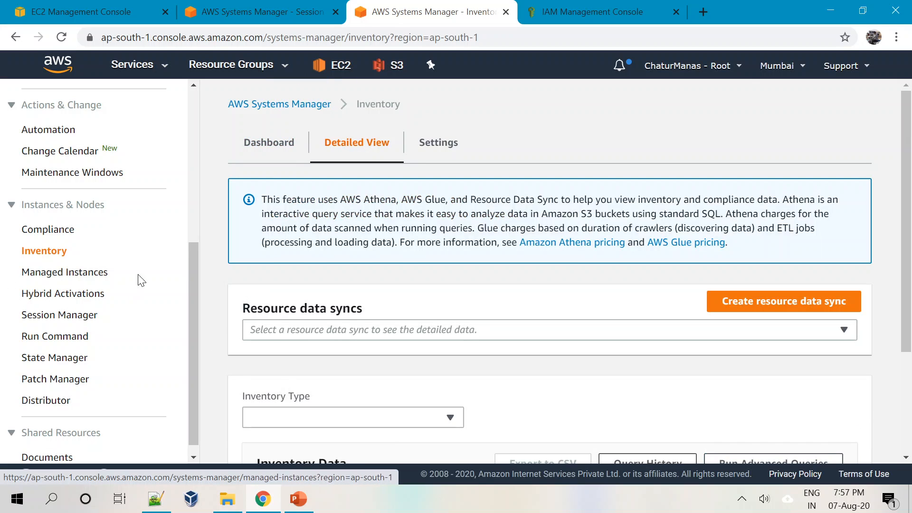
left_click_drag(906, 126, 904, 234)
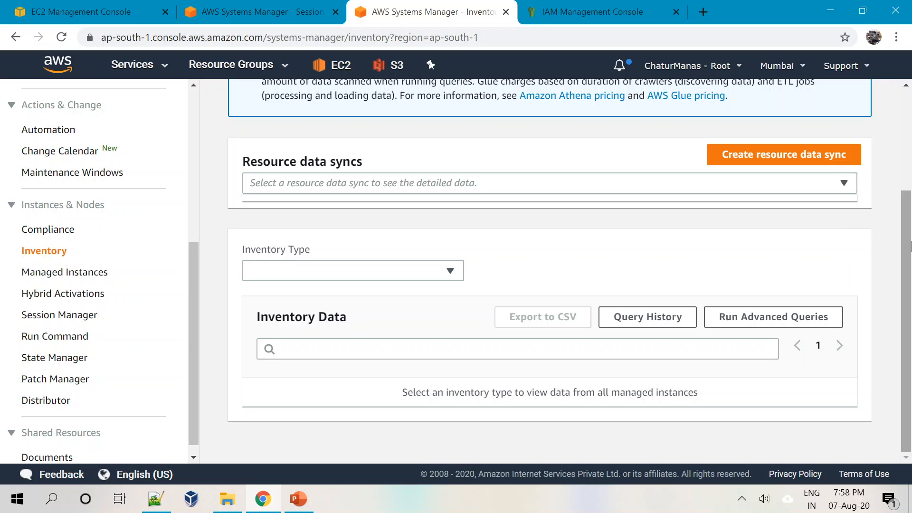
left_click_drag(907, 247, 908, 127)
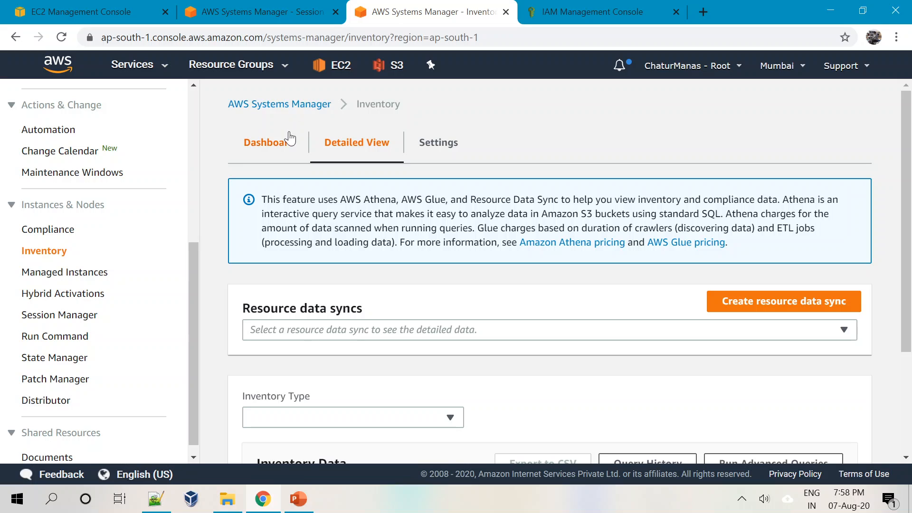
left_click(273, 155)
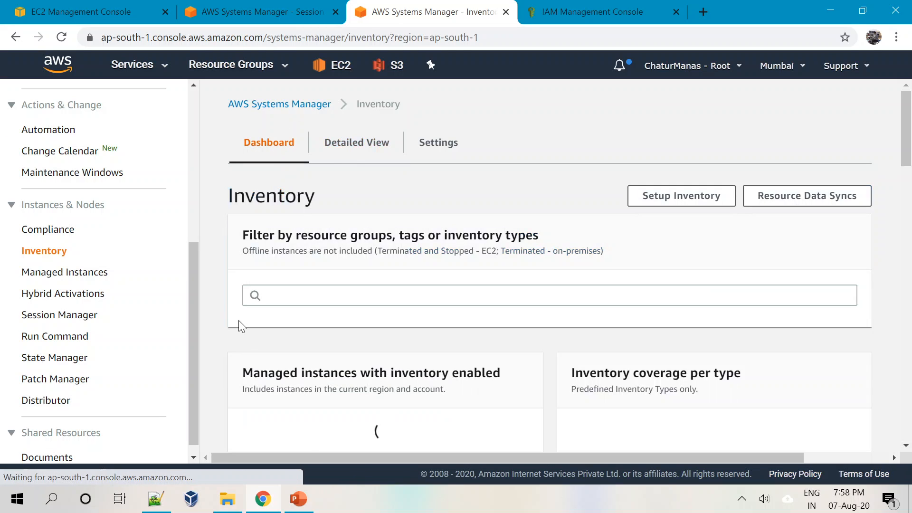
Step: Open Compliance and review the compliance resources summary and the details overview for resources
scroll(191, 329, "down", 1)
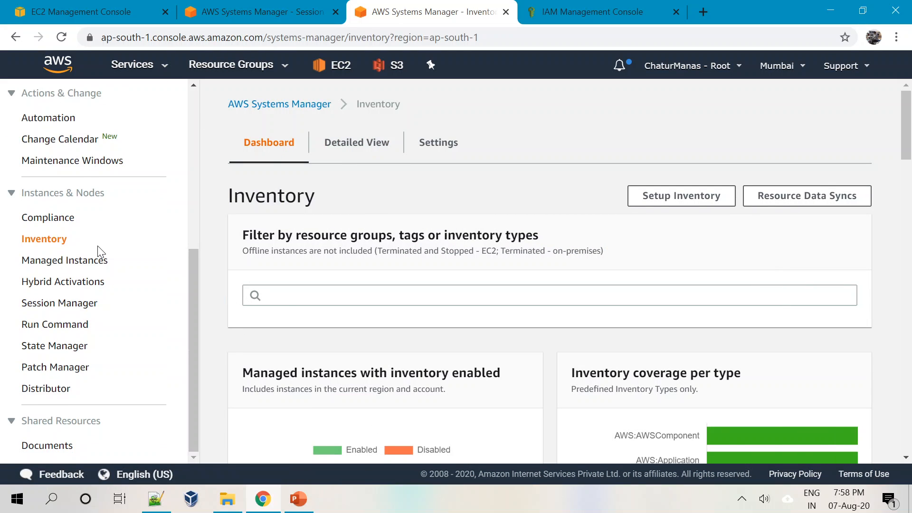
left_click(65, 222)
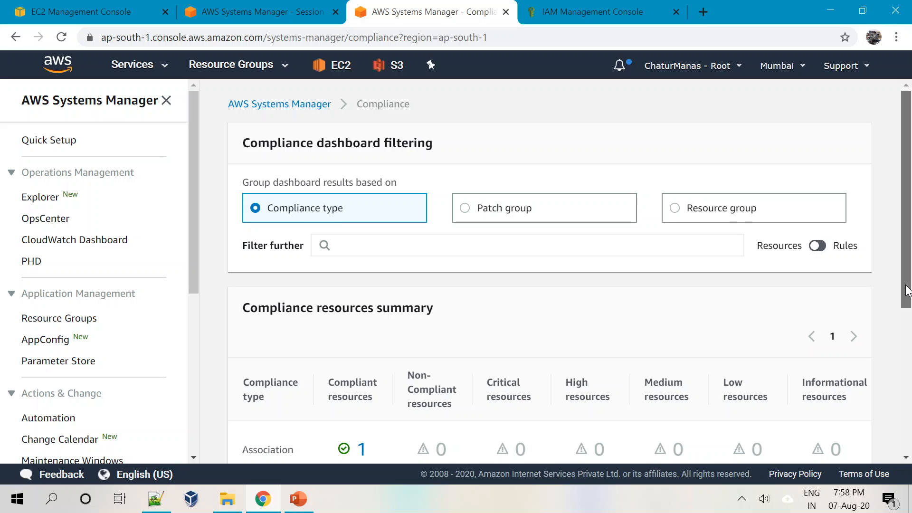
left_click_drag(908, 291, 908, 398)
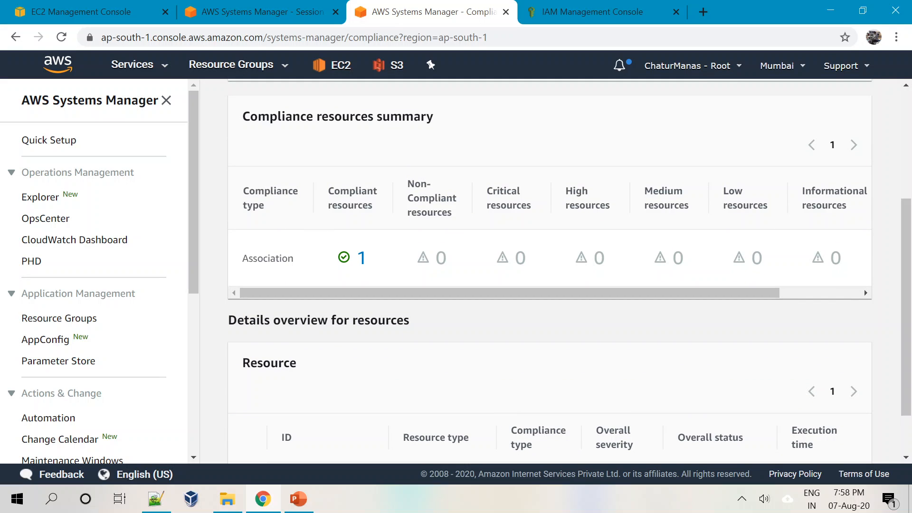
left_click_drag(243, 117, 480, 122)
left_click(504, 123)
scroll(363, 371, "down", 1)
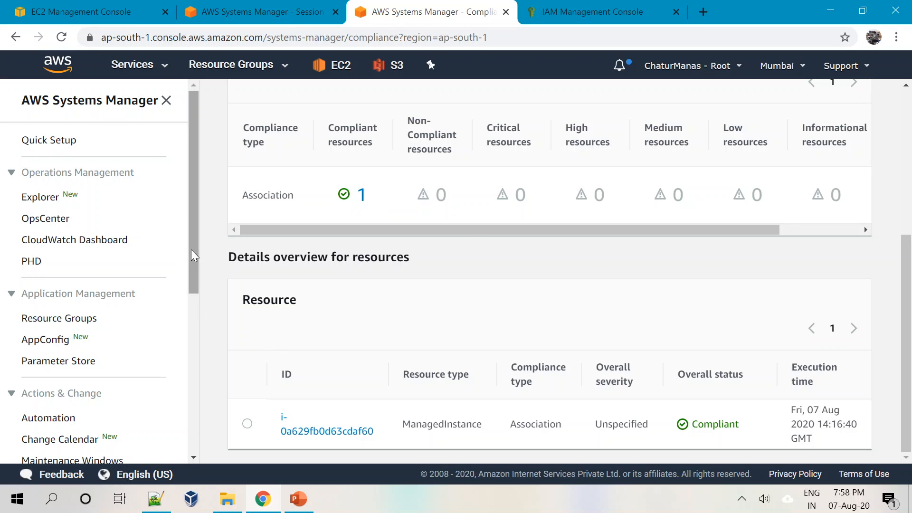
left_click_drag(192, 250, 198, 428)
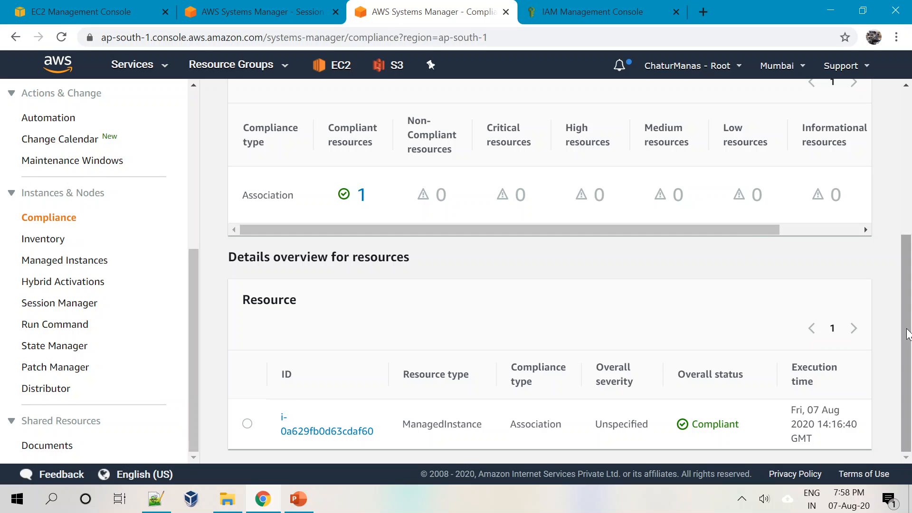
left_click_drag(907, 332, 908, 239)
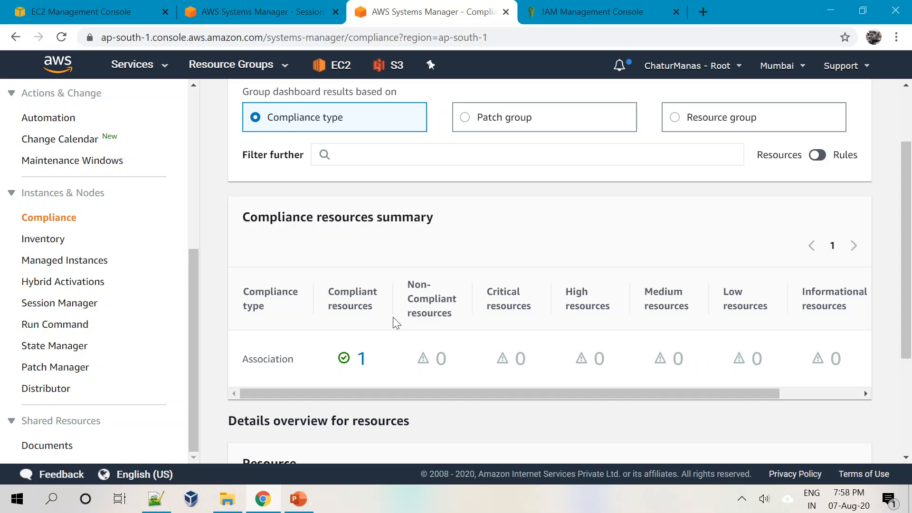
scroll(392, 317, "down", 1)
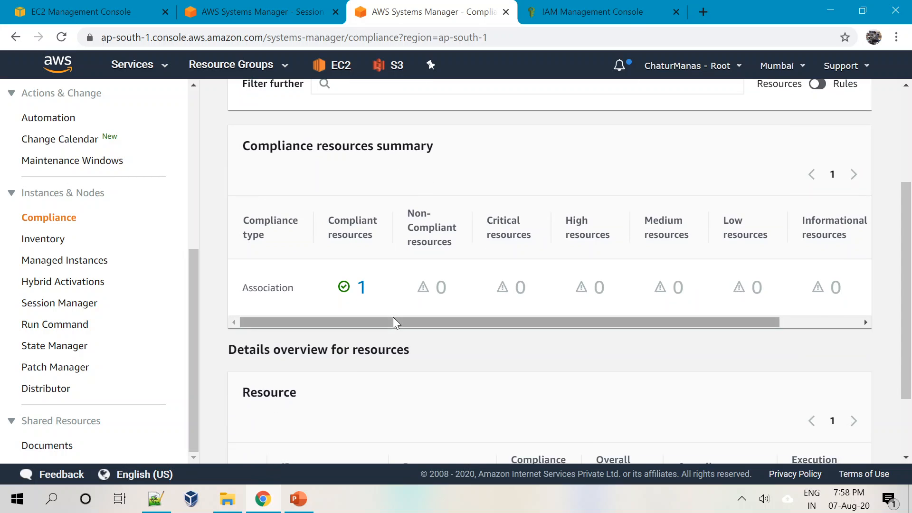
scroll(392, 318, "down", 1)
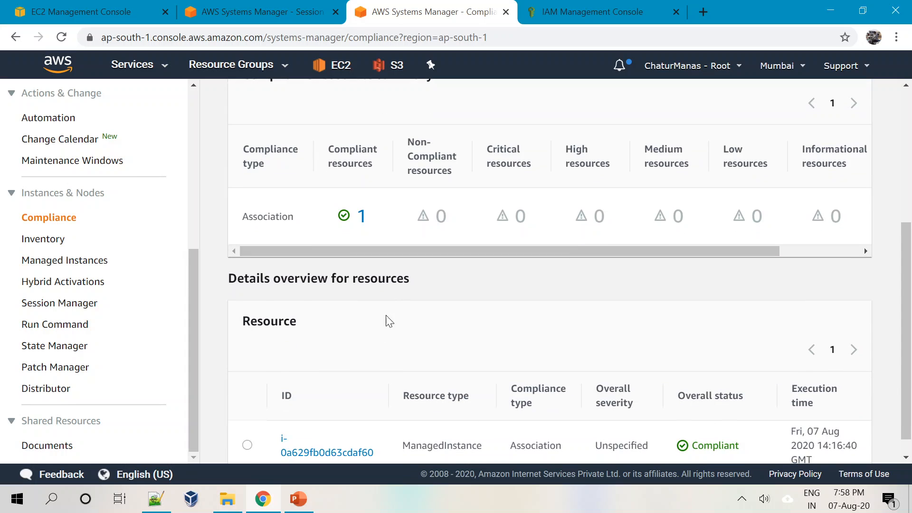
scroll(409, 301, "up", 1)
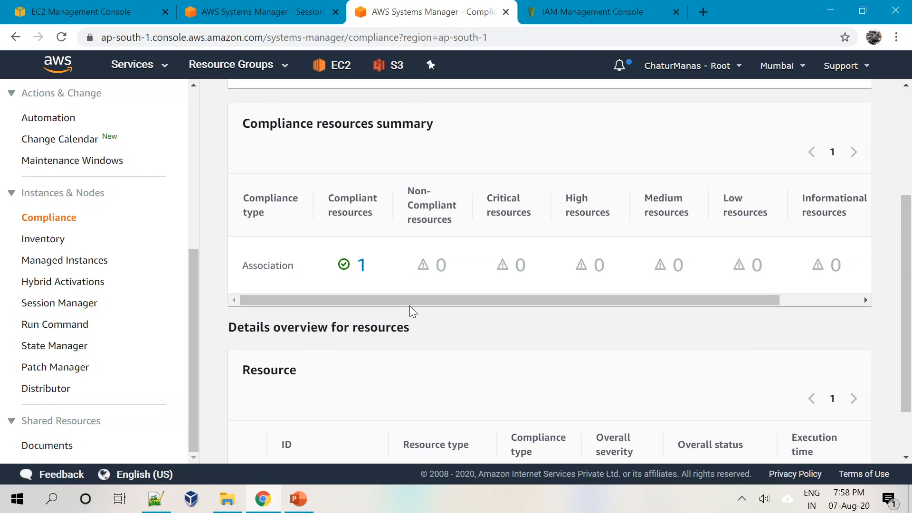
scroll(402, 343, "down", 1)
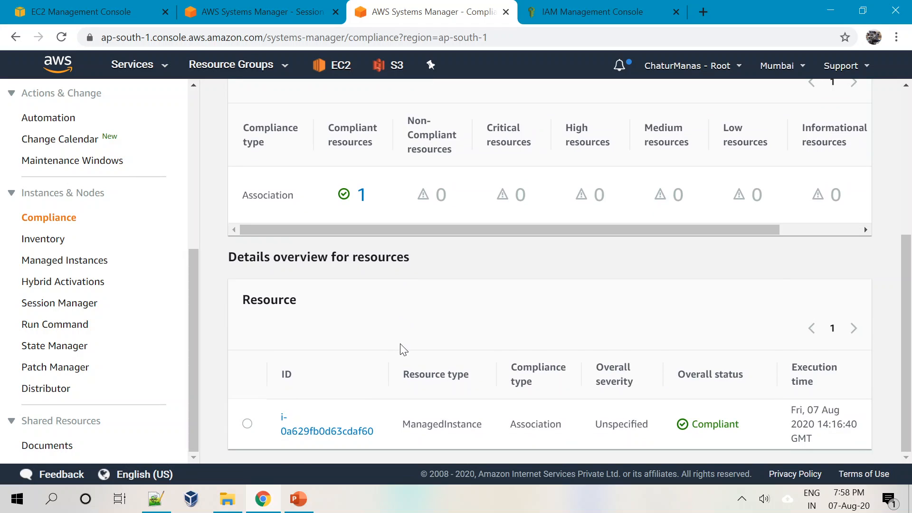
Step: Open the managed instance listed in the compliance details and review its Description, including configurations and network and security
left_click(356, 433)
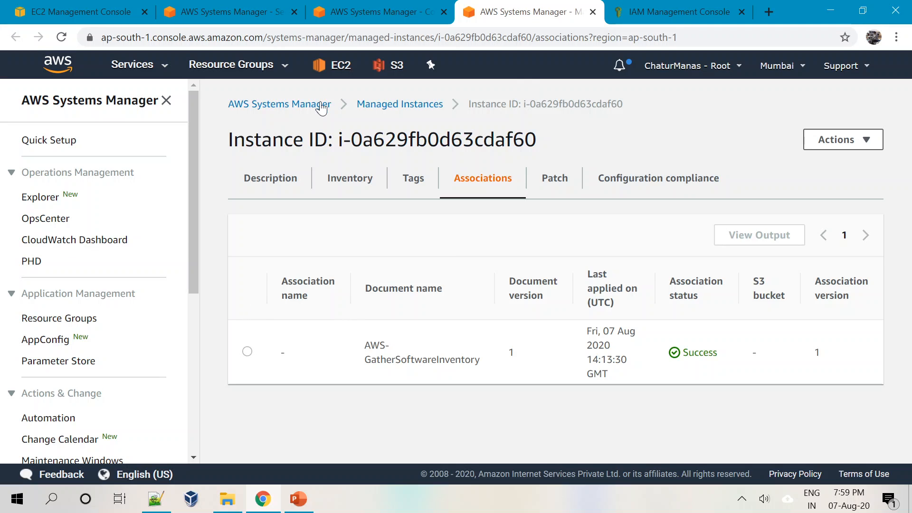
left_click(256, 183)
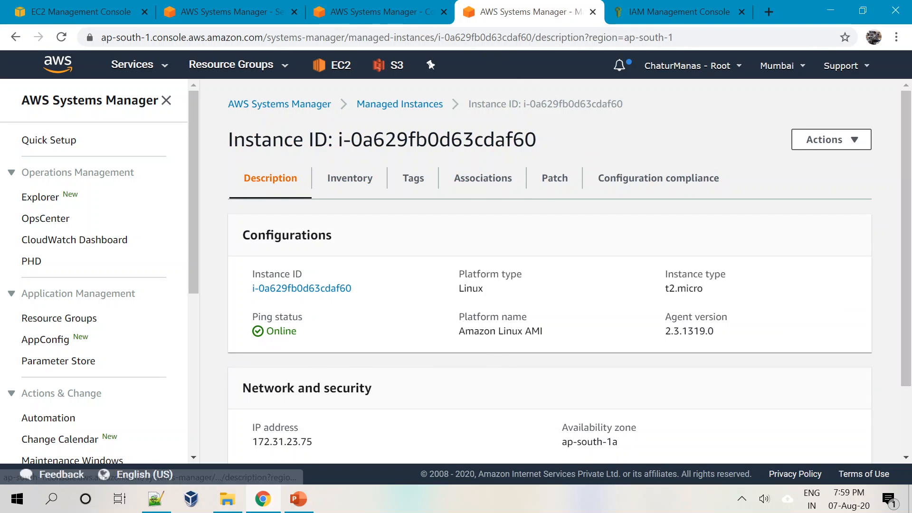
scroll(500, 343, "down", 2)
scroll(499, 342, "up", 2)
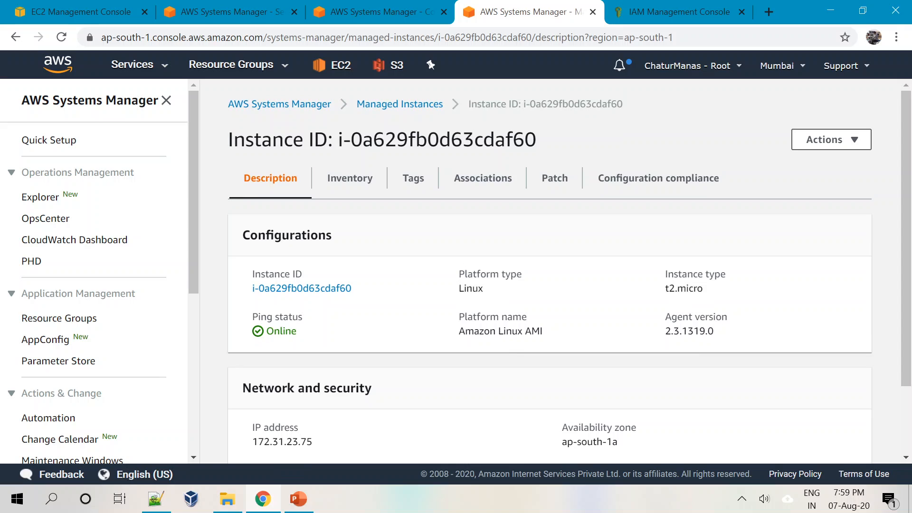
Step: Check the managed instance's patch data and its configuration compliance
left_click(551, 179)
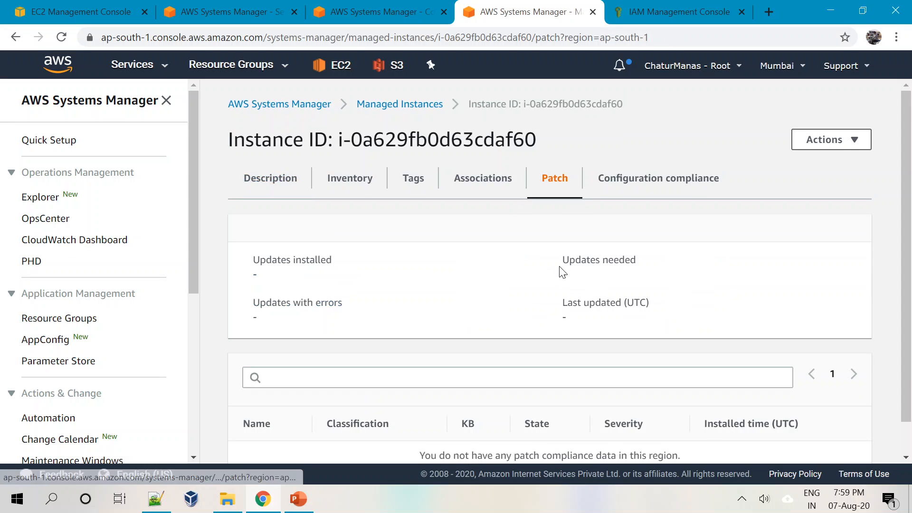
scroll(560, 274, "down", 1)
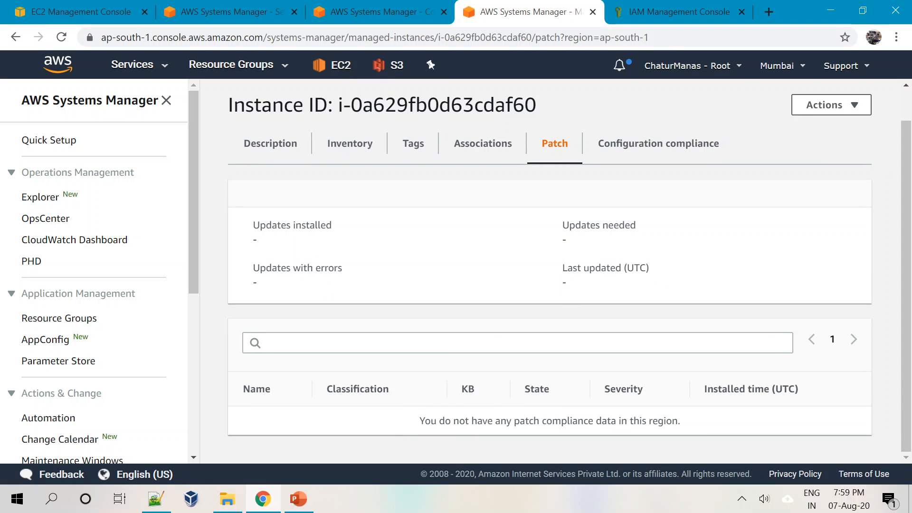
left_click_drag(439, 421, 659, 421)
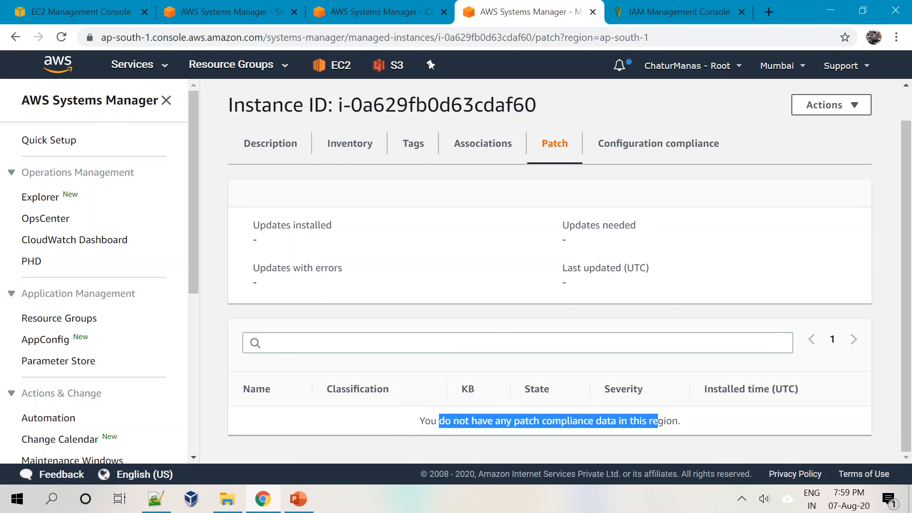
left_click(670, 147)
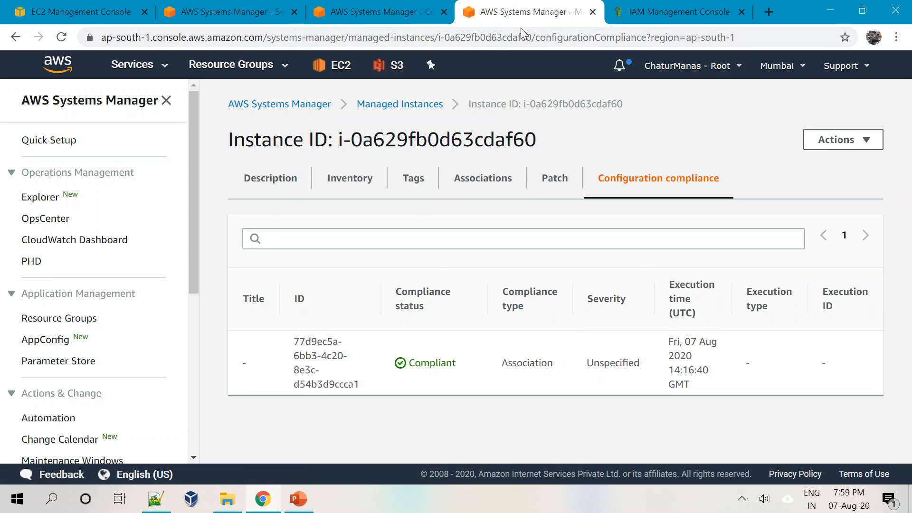
Step: Review the managed instance's AWS:Application inventory list and return to its Description
left_click(356, 184)
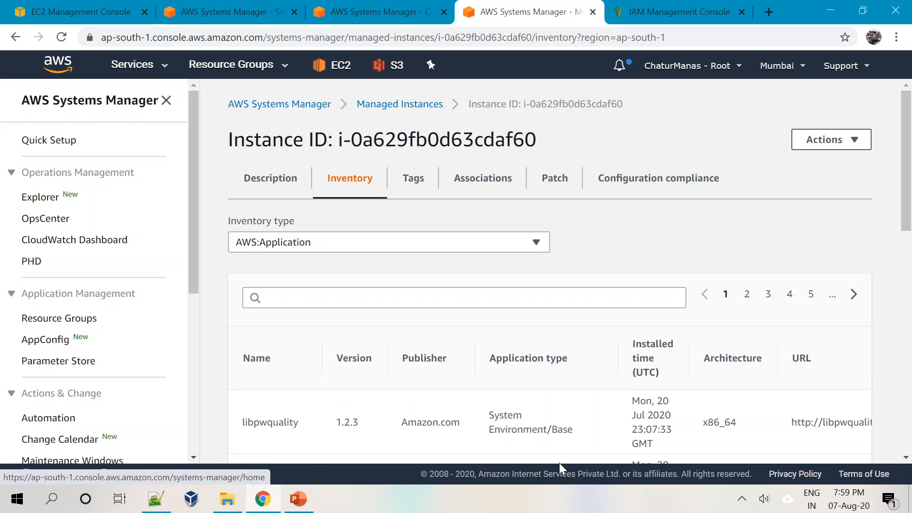
scroll(556, 457, "down", 3)
scroll(552, 452, "down", 1)
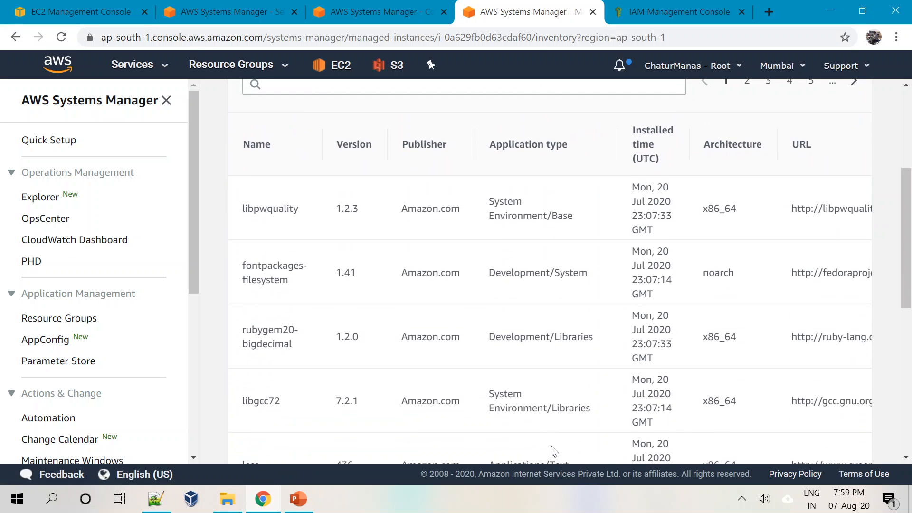
scroll(551, 452, "up", 4)
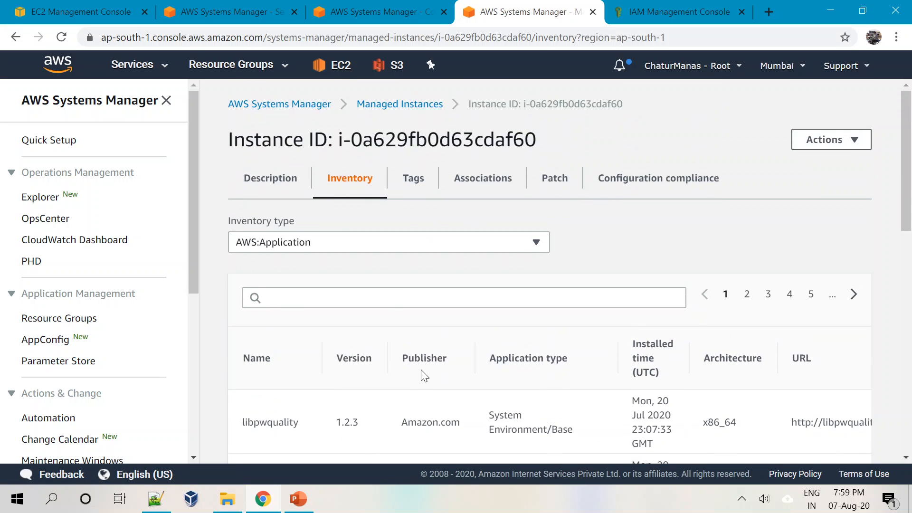
scroll(417, 376, "down", 2)
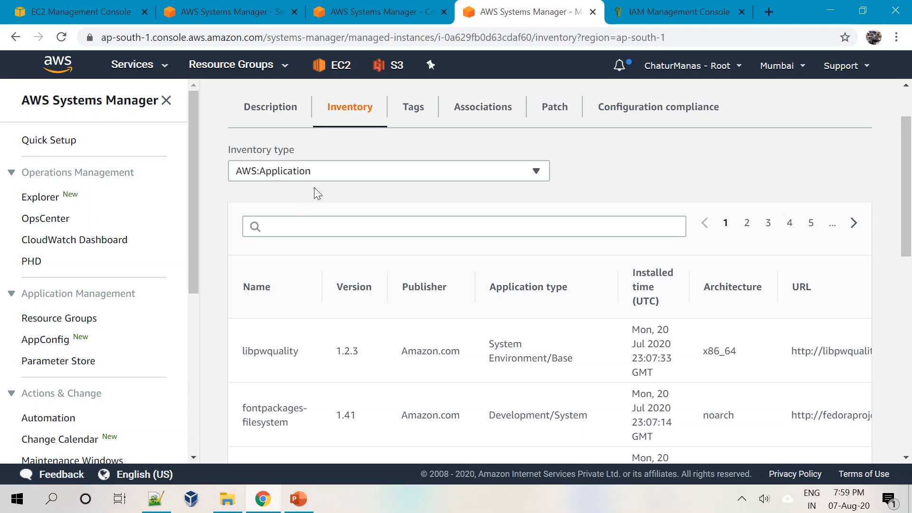
scroll(315, 188, "up", 2)
left_click(246, 183)
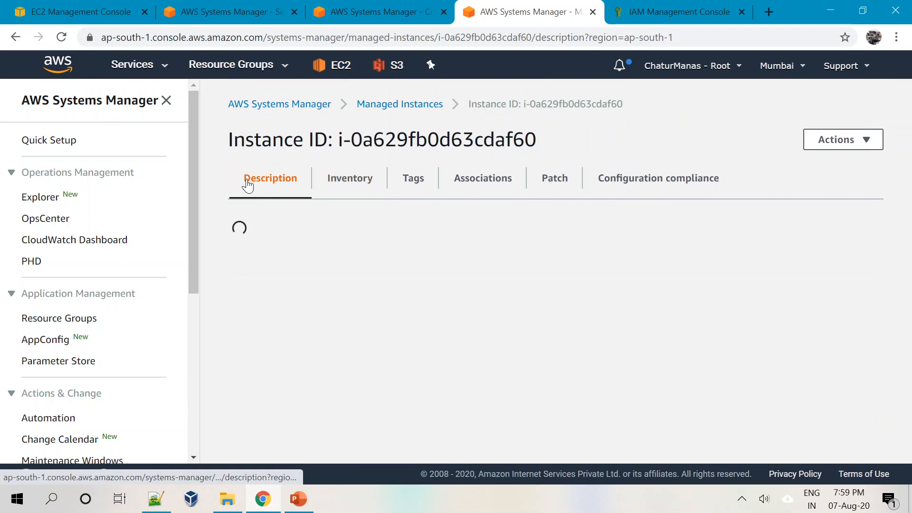
Step: Review the managed instance's Description and open its AWS:Application inventory list to read the installed applications
scroll(418, 335, "down", 2)
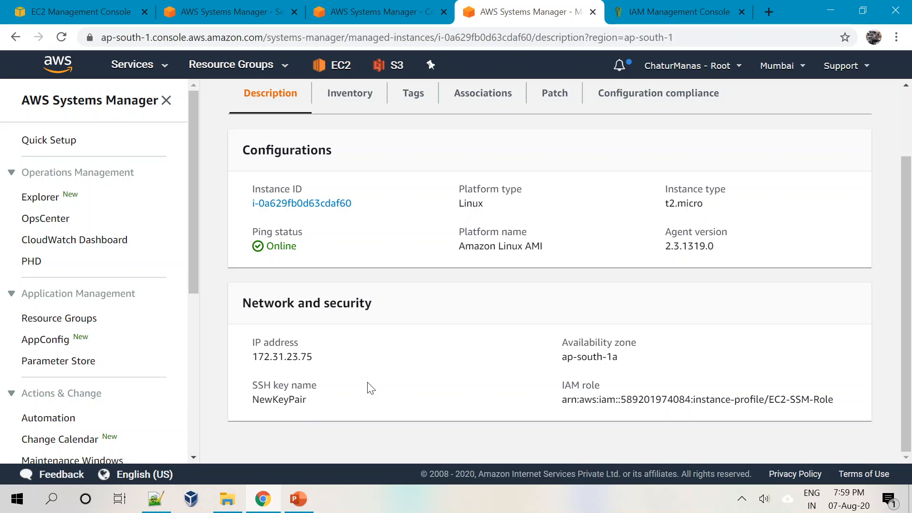
scroll(368, 387, "up", 2)
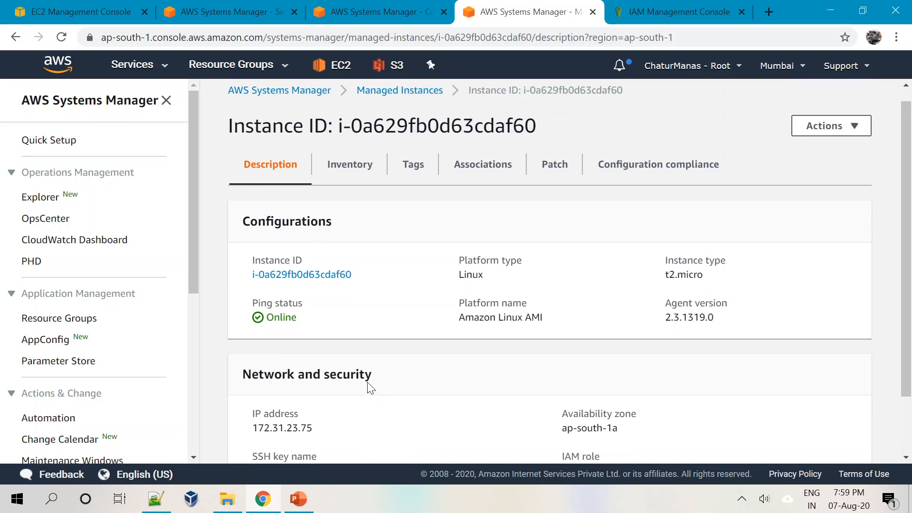
left_click(358, 173)
scroll(450, 379, "down", 5)
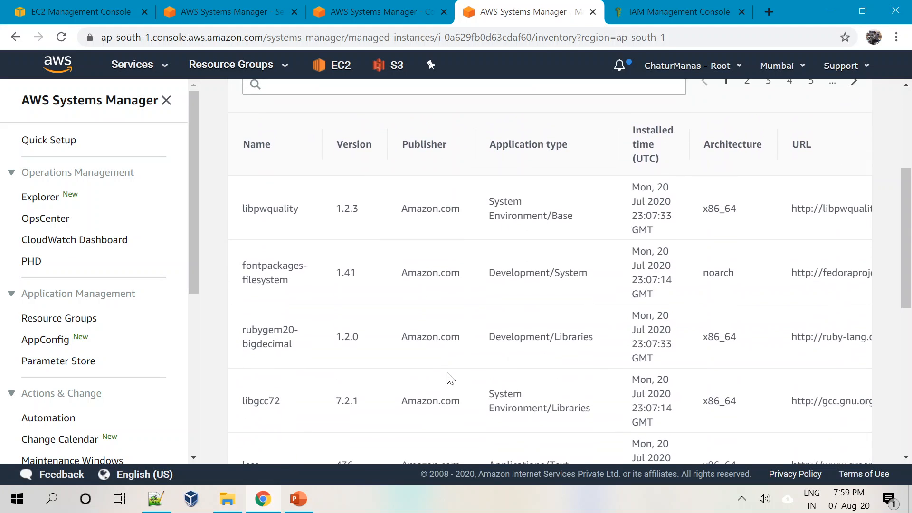
scroll(383, 404, "down", 5)
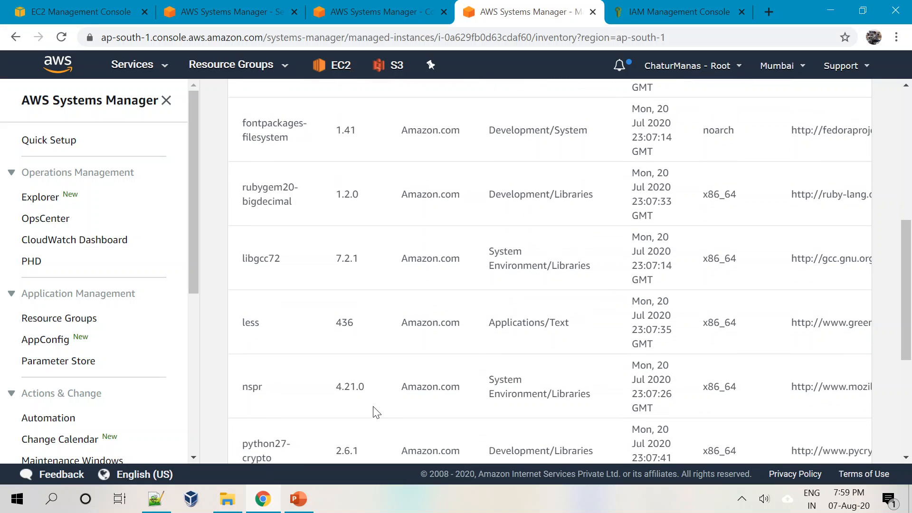
scroll(374, 415, "up", 8)
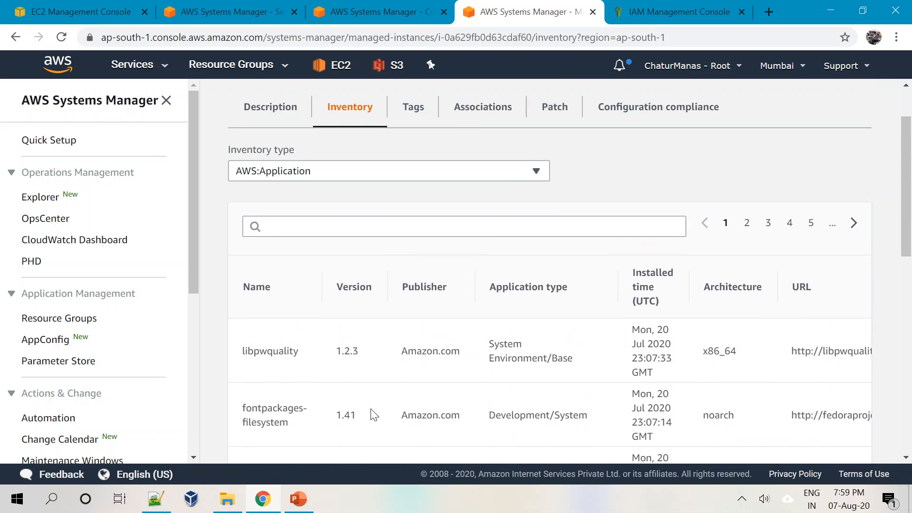
Step: Page through the instance's AWS:Application inventory list up to page 6
left_click(854, 225)
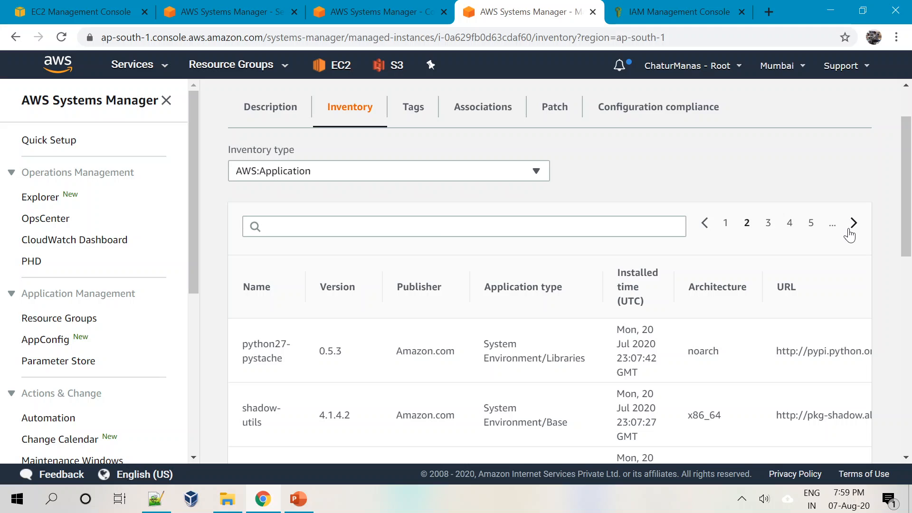
left_click(854, 224)
left_click(854, 224)
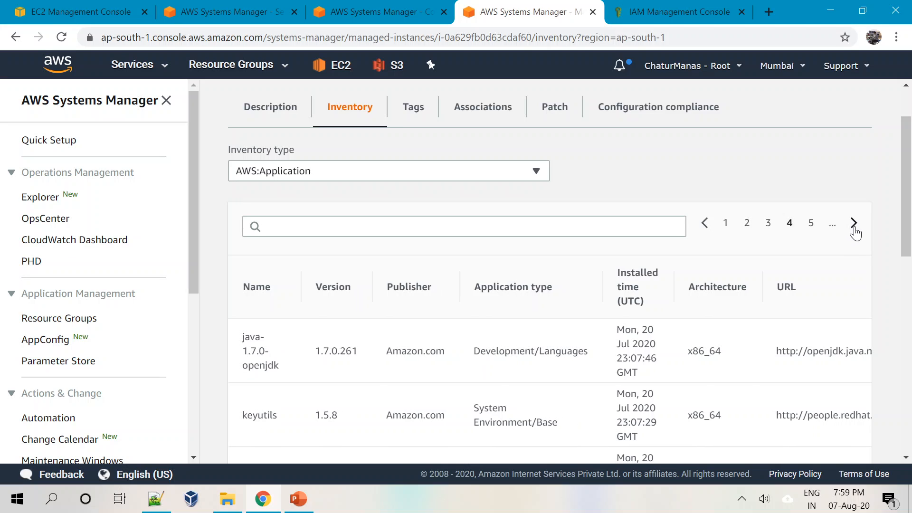
left_click(855, 224)
left_click(854, 224)
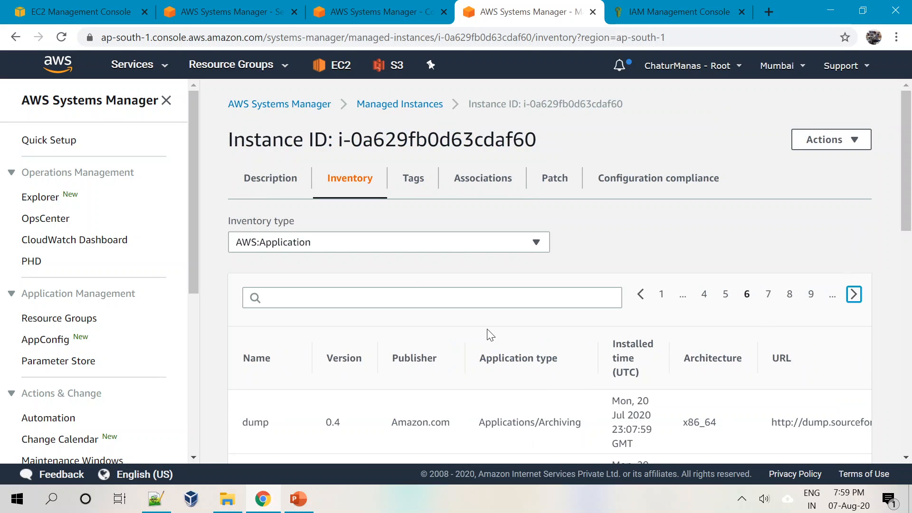
scroll(483, 337, "down", 3)
scroll(483, 338, "up", 3)
Step: Check the managed instance's tags, associations, patch data and configuration compliance in turn
left_click(412, 181)
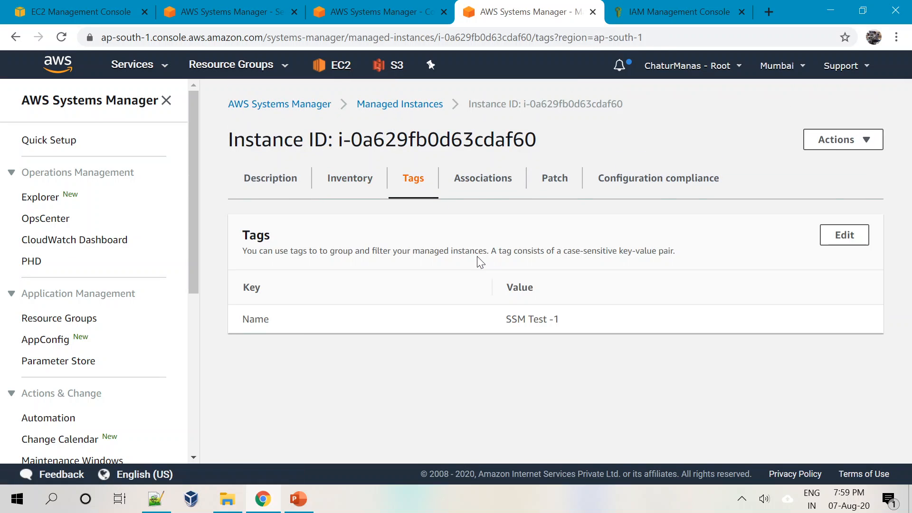
left_click(483, 180)
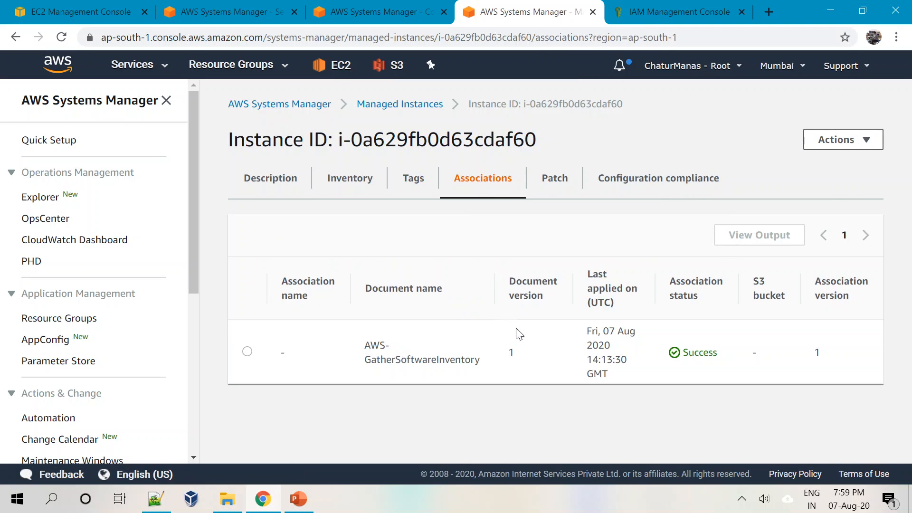
left_click(552, 180)
scroll(479, 370, "down", 1)
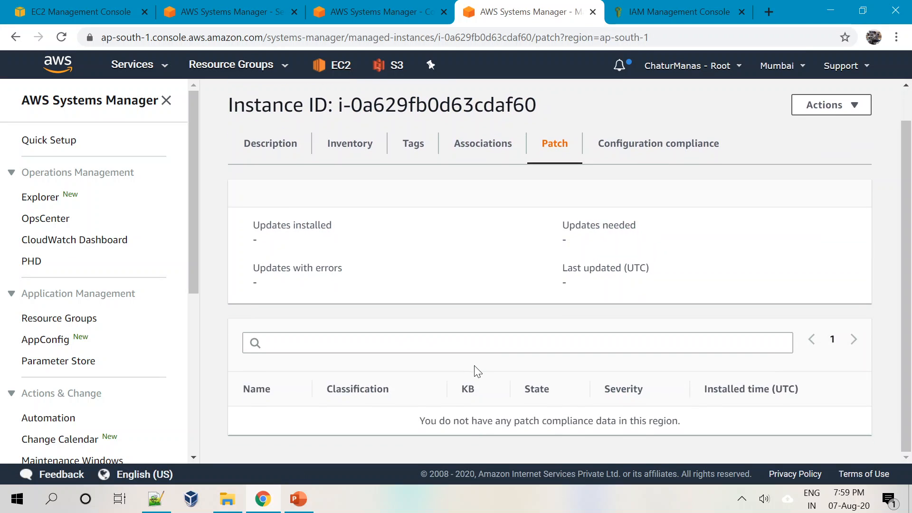
left_click(655, 142)
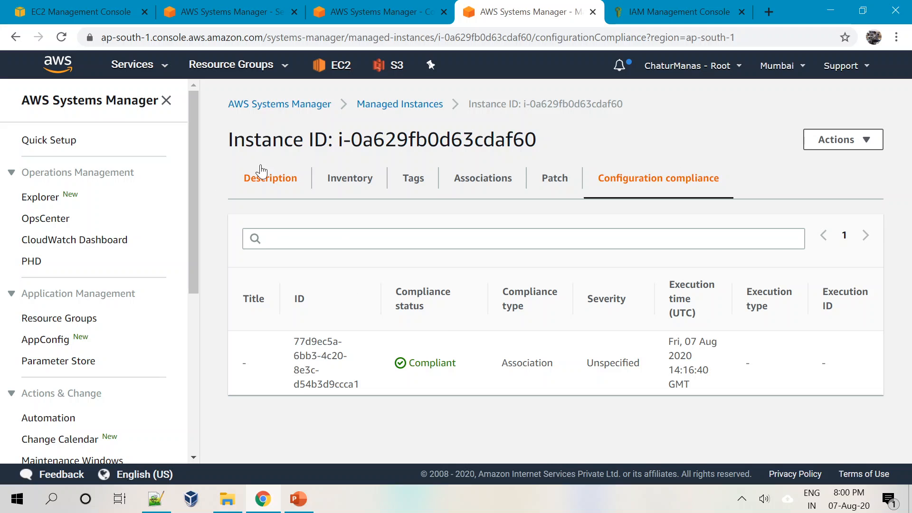
Step: Return to the Managed Instances list, then open Patch Manager and view its Patch Baselines section
left_click(378, 105)
scroll(195, 208, "down", 6)
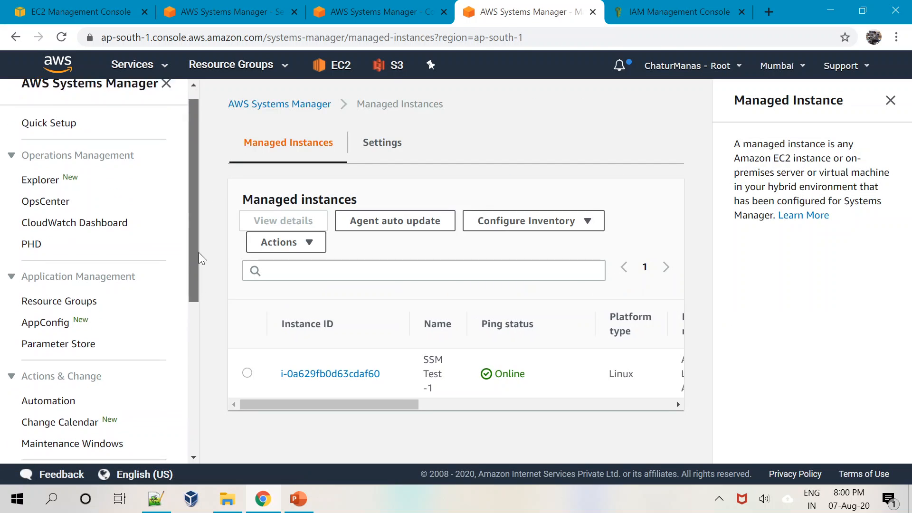
left_click(37, 368)
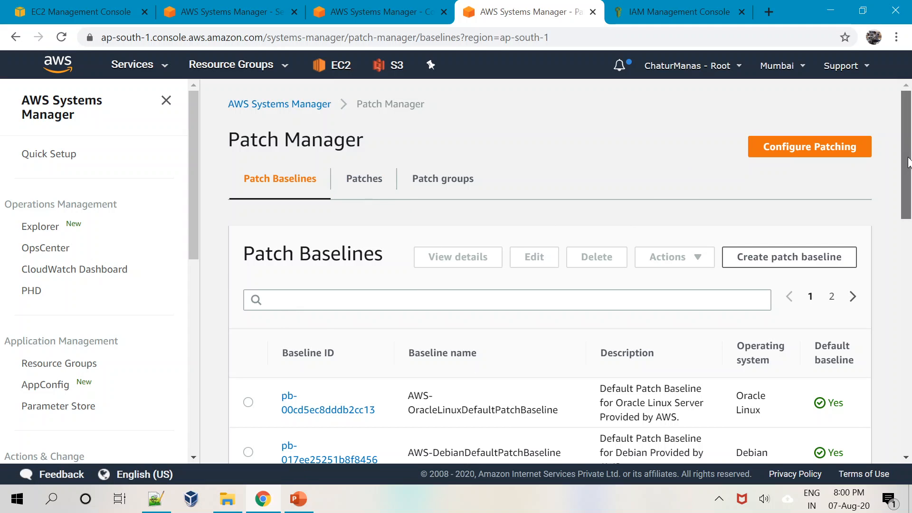
left_click_drag(243, 254, 389, 235)
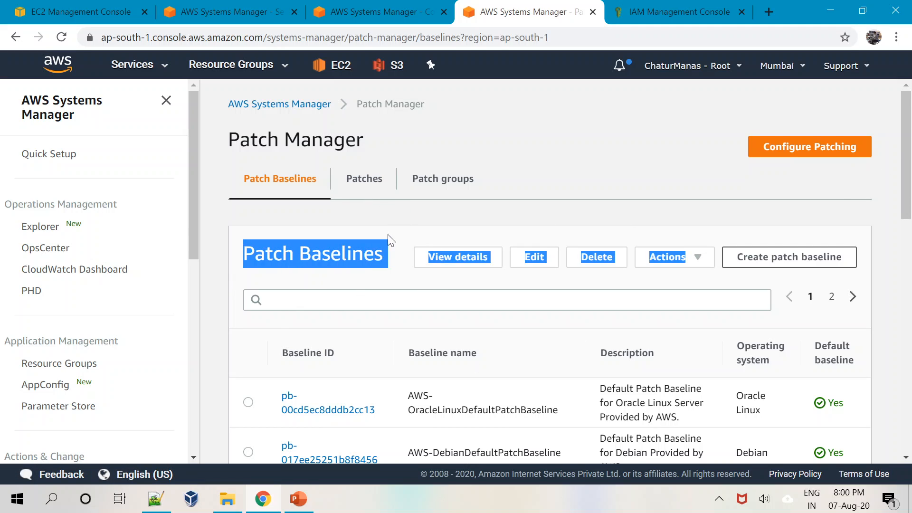
left_click(377, 230)
left_click_drag(255, 253, 388, 264)
left_click(389, 264)
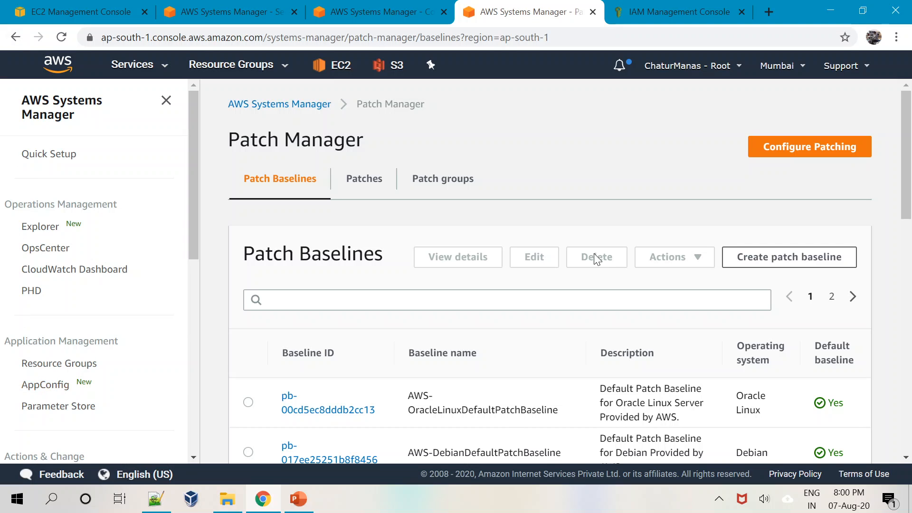
Step: Look through the patch baselines list and examine the default baselines for Oracle Linux and Debian
scroll(910, 175, "down", 2)
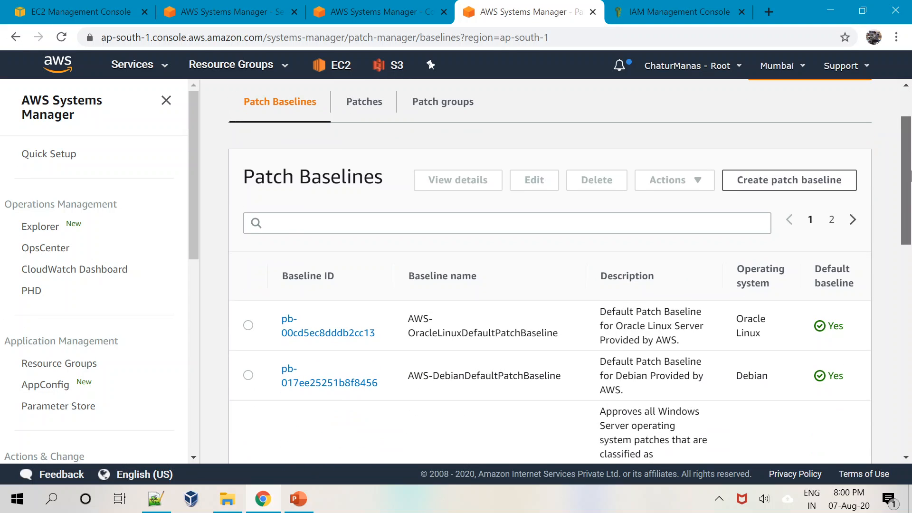
scroll(910, 176, "down", 1)
scroll(910, 185, "up", 2)
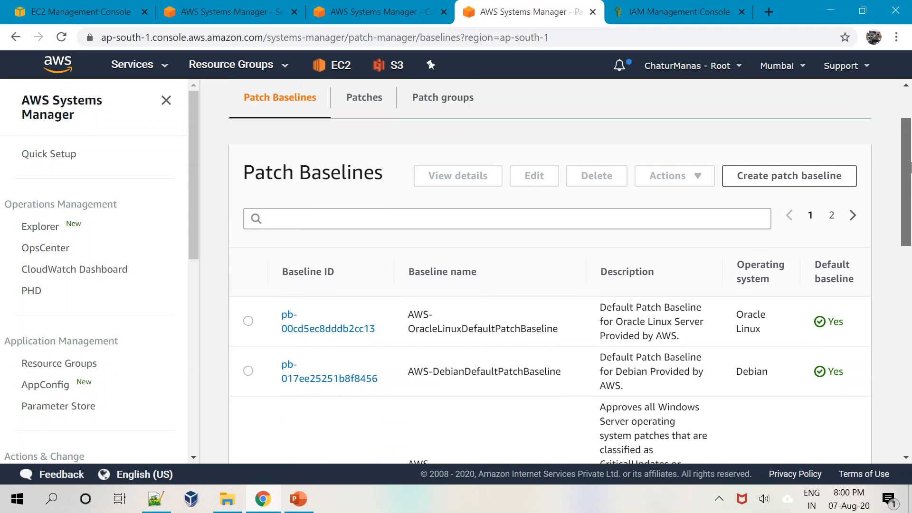
left_click_drag(244, 197, 303, 257)
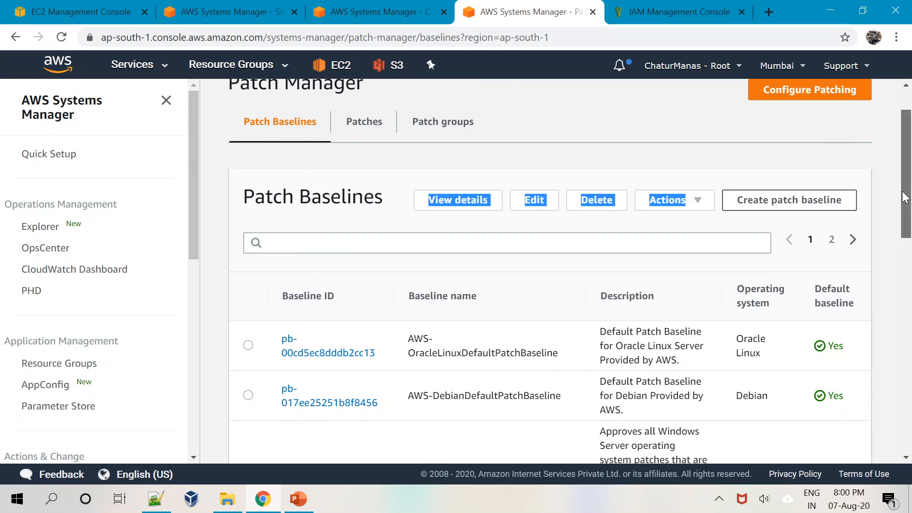
scroll(908, 269, "down", 5)
left_click_drag(907, 265, 907, 258)
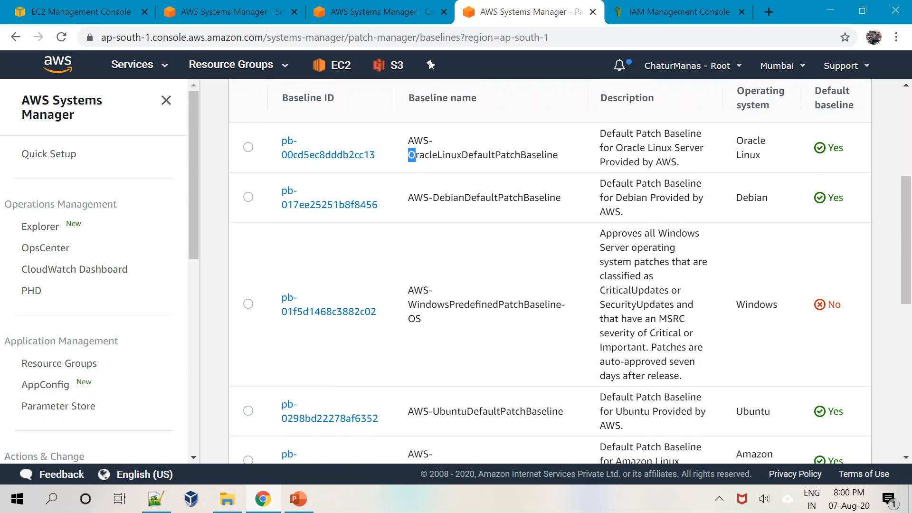
left_click_drag(416, 154, 554, 155)
left_click(517, 179)
left_click_drag(409, 197, 601, 215)
left_click_drag(409, 154, 492, 154)
left_click_drag(409, 197, 491, 197)
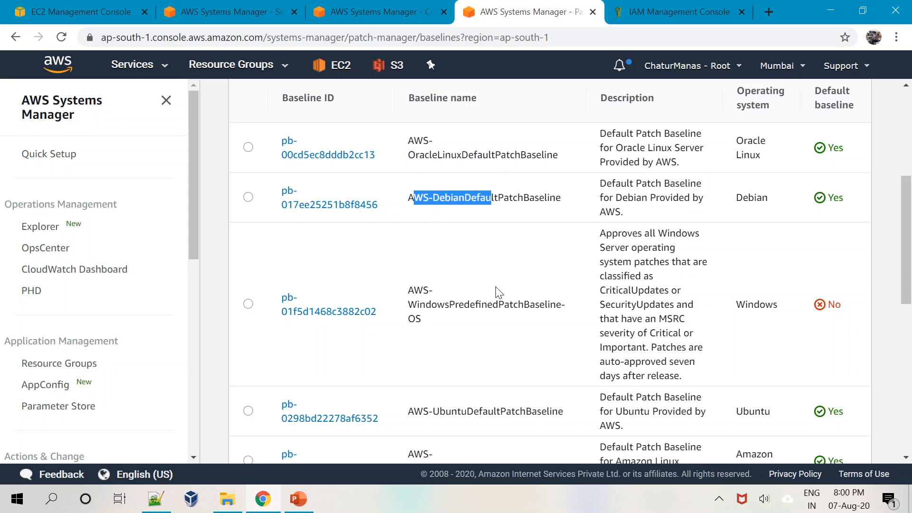
Step: Examine the default patch baselines for Ubuntu, Amazon Linux and Amazon Linux 2
scroll(483, 295, "down", 3)
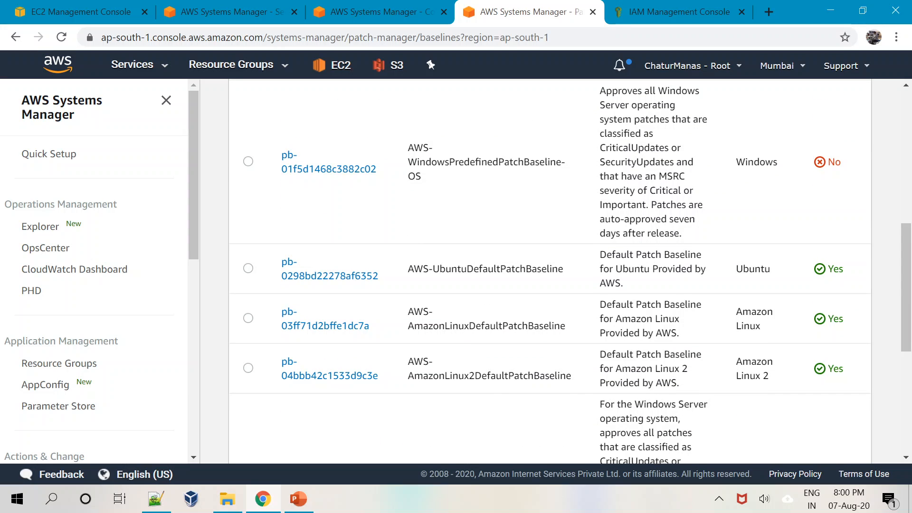
left_click_drag(414, 269, 547, 269)
left_click_drag(430, 326, 519, 326)
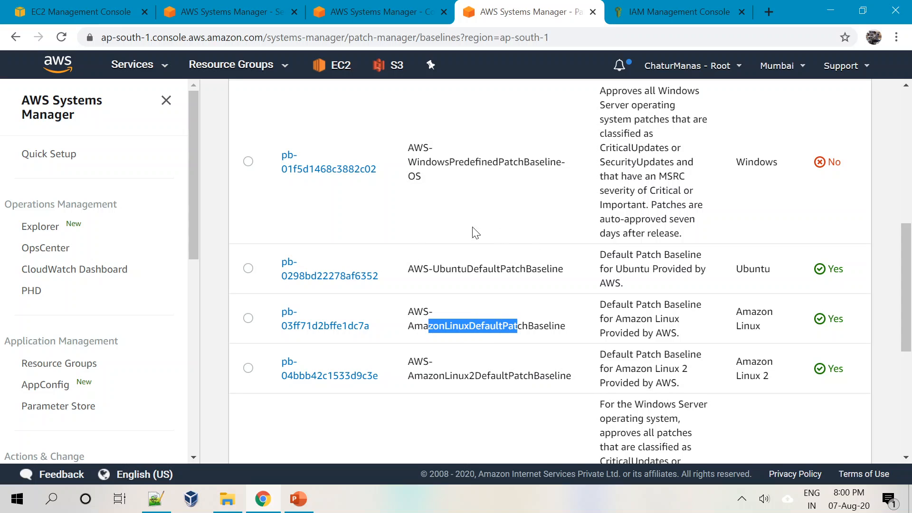
scroll(476, 418, "down", 1)
left_click_drag(429, 304, 487, 305)
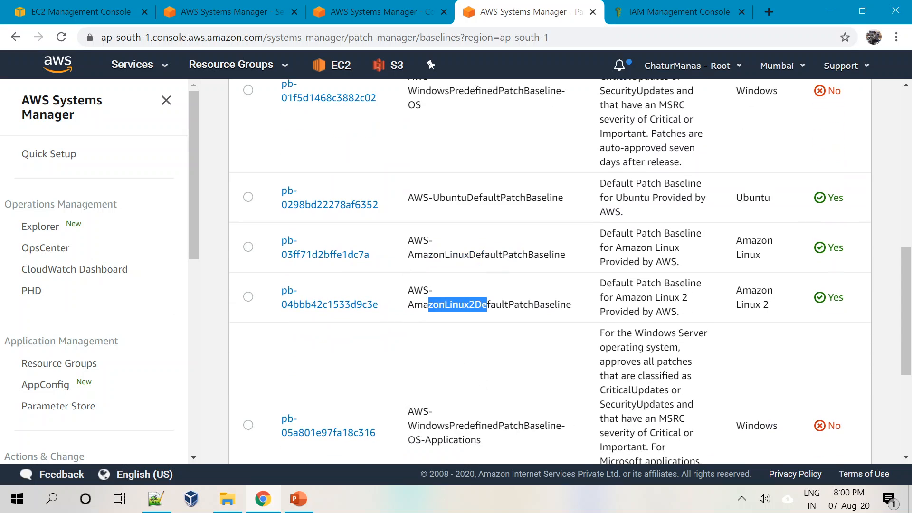
left_click(482, 316)
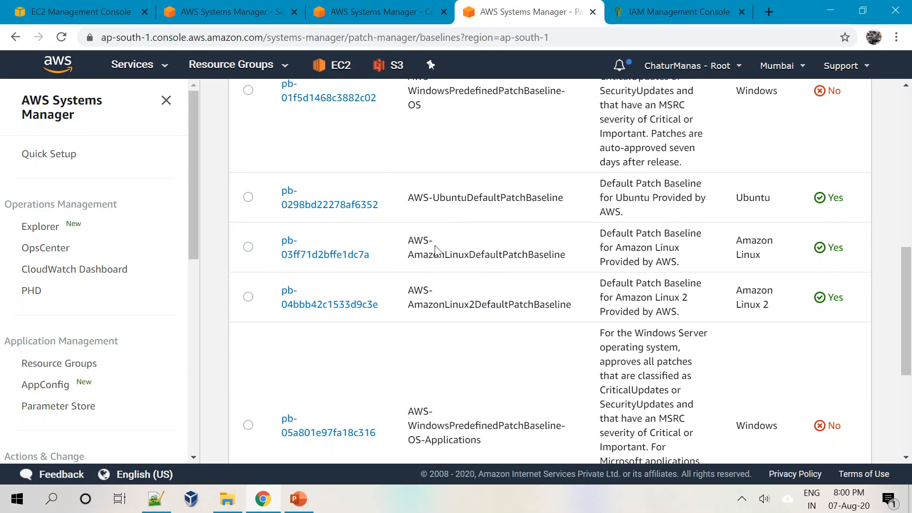
Step: Open the AWS-AmazonLinuxDefaultPatchBaseline details and look over its description and approval rules
left_click(335, 255)
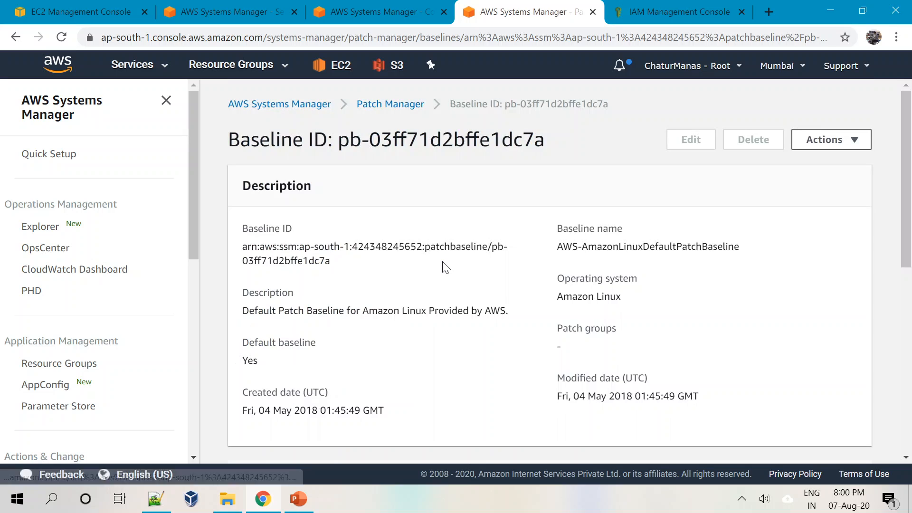
left_click_drag(908, 136, 908, 300)
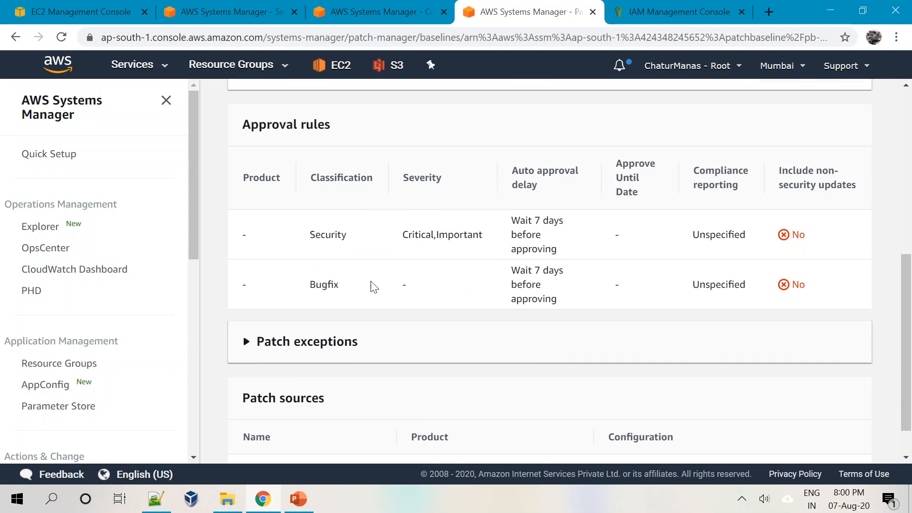
scroll(328, 299, "up", 1)
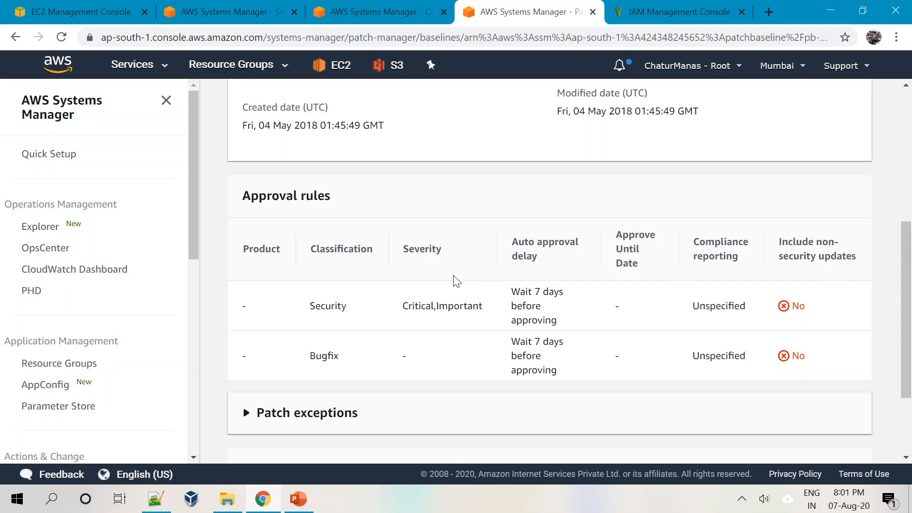
scroll(454, 281, "up", 2)
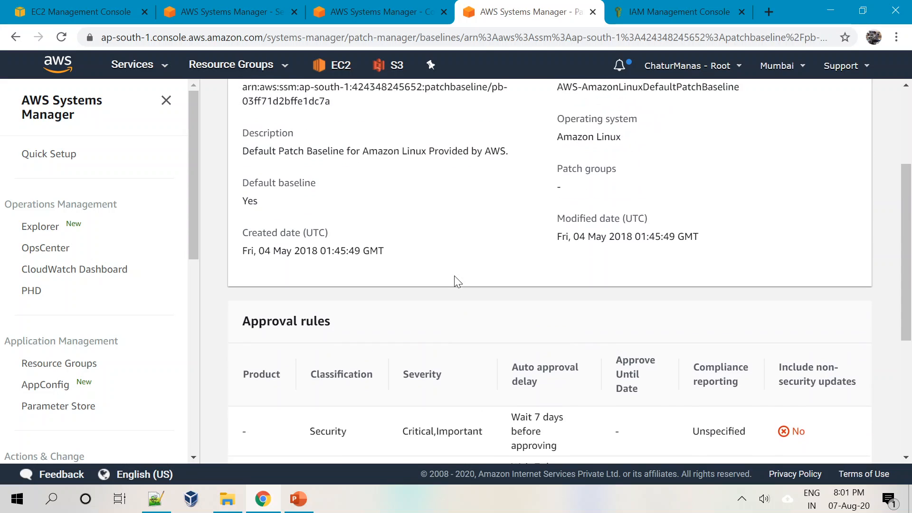
scroll(458, 282, "up", 2)
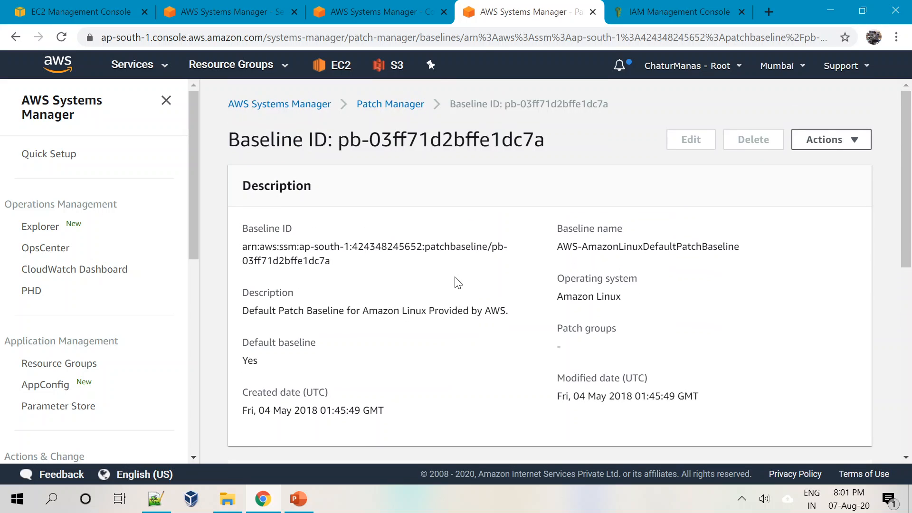
Step: Check the Amazon Linux baseline's created date and operating system in its description
scroll(212, 192, "down", 1)
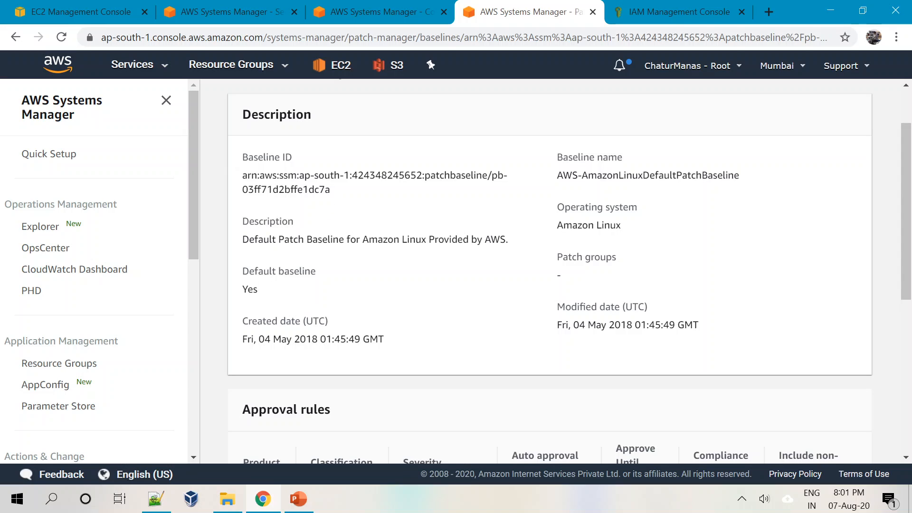
left_click_drag(271, 339, 459, 342)
left_click(515, 344)
left_click_drag(563, 226, 659, 227)
Step: Examine the baseline's approval rules, focusing on the classification and severity of the Security rule
scroll(540, 319, "down", 6)
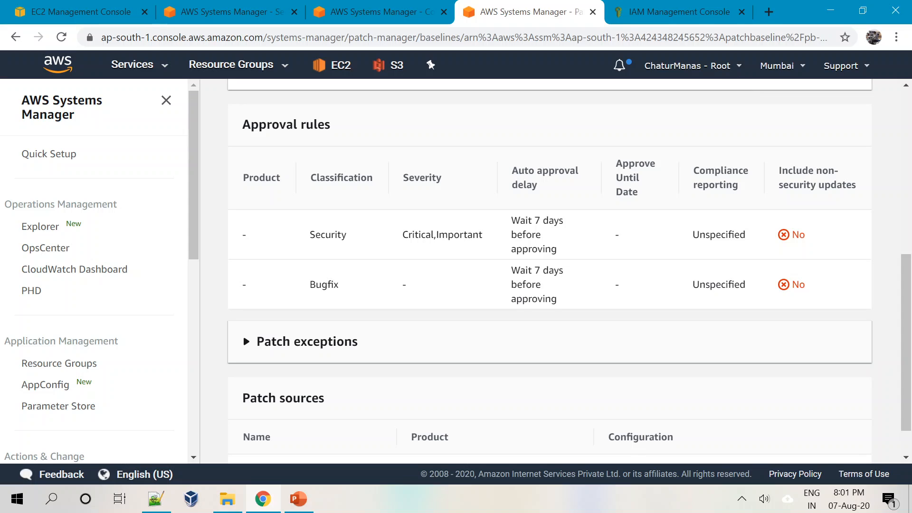
left_click_drag(315, 235, 321, 235)
double_click(318, 235)
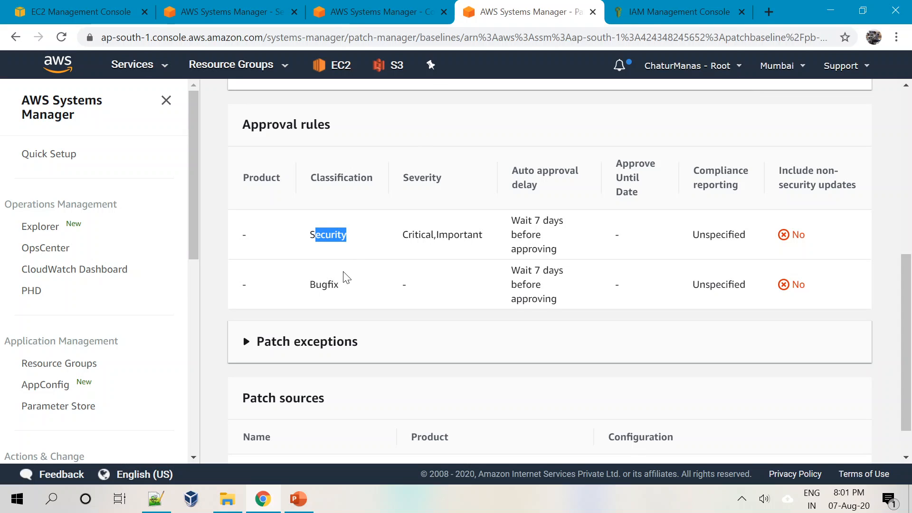
left_click(336, 258)
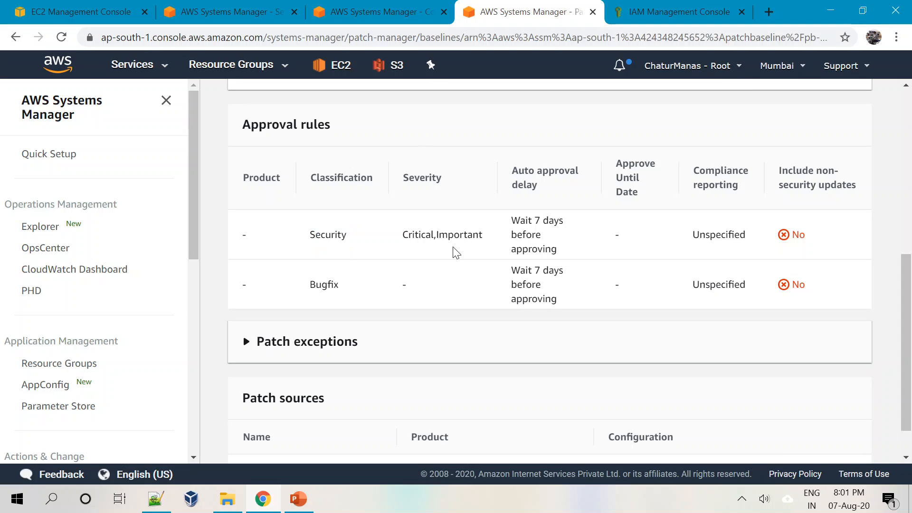
left_click_drag(405, 234, 474, 234)
left_click(422, 274)
left_click_drag(408, 235, 468, 235)
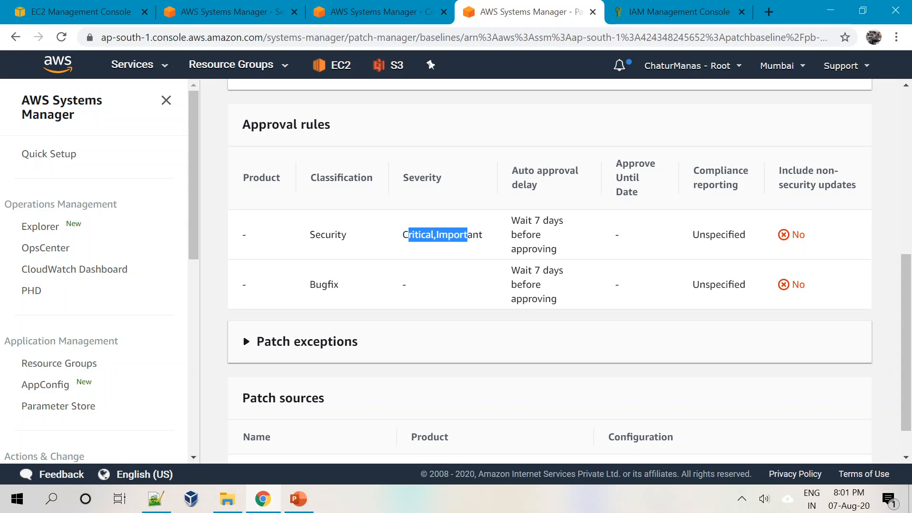
Step: Examine the approval rules' severity, auto approval delay, compliance reporting and non-security updates settings in the Amazon Linux baseline
left_click(473, 256)
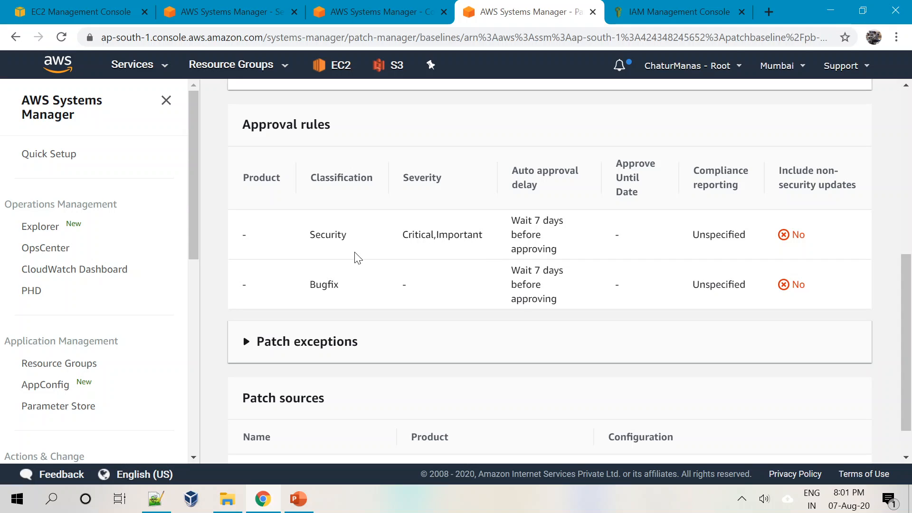
left_click_drag(402, 237, 463, 256)
left_click(464, 256)
left_click_drag(511, 220, 568, 252)
left_click(573, 259)
triple_click(576, 249)
left_click(575, 254)
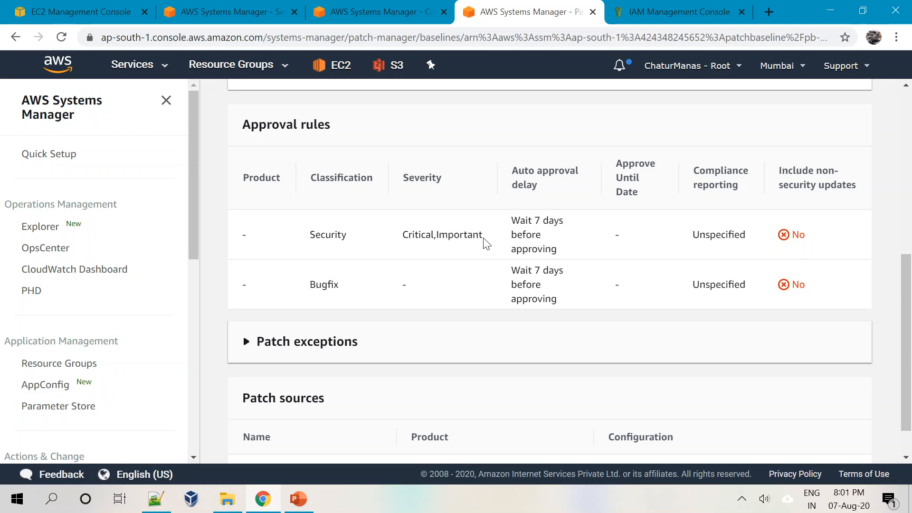
scroll(618, 247, "down", 1)
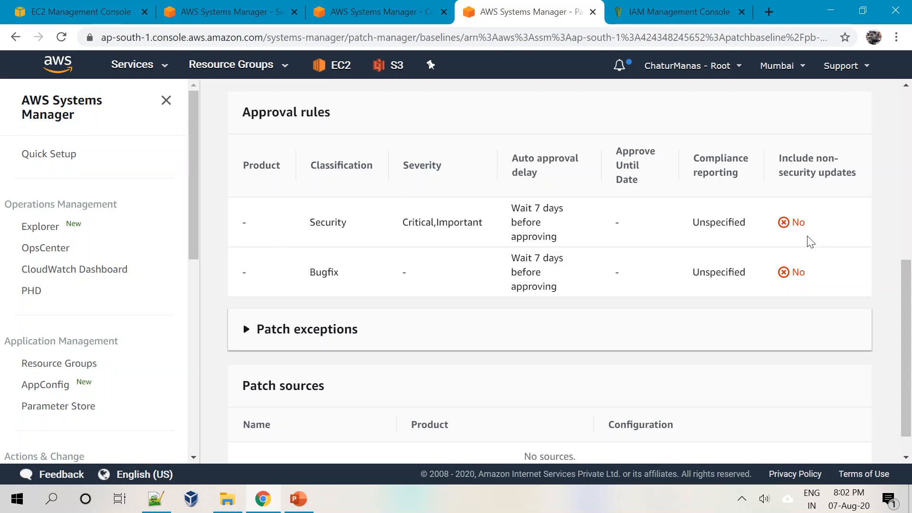
scroll(907, 337, "down", 1)
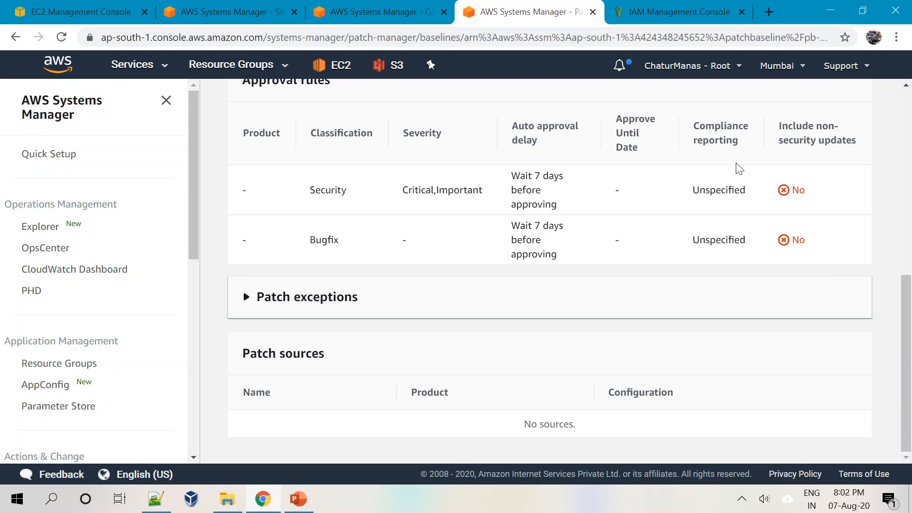
Step: Expand the baseline's patch exceptions and look over the approved and rejected patch settings and the patch sources
left_click(247, 299)
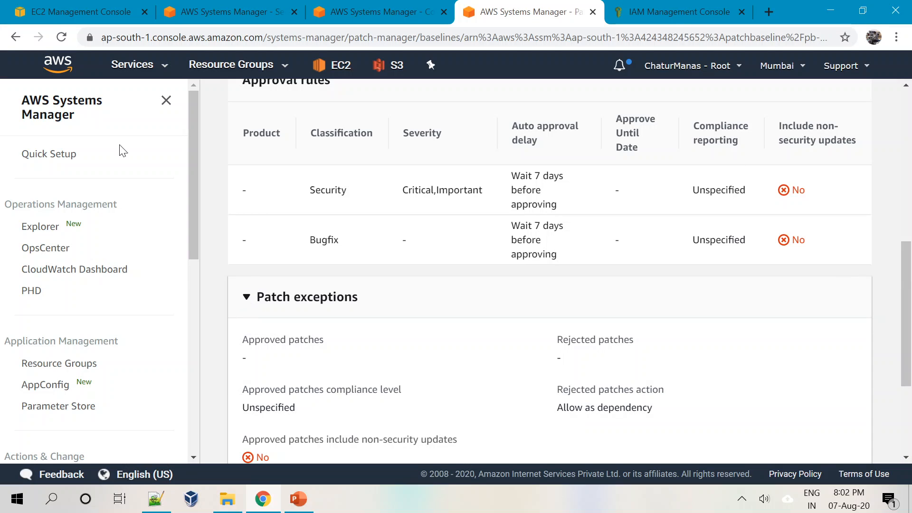
scroll(212, 337, "down", 3)
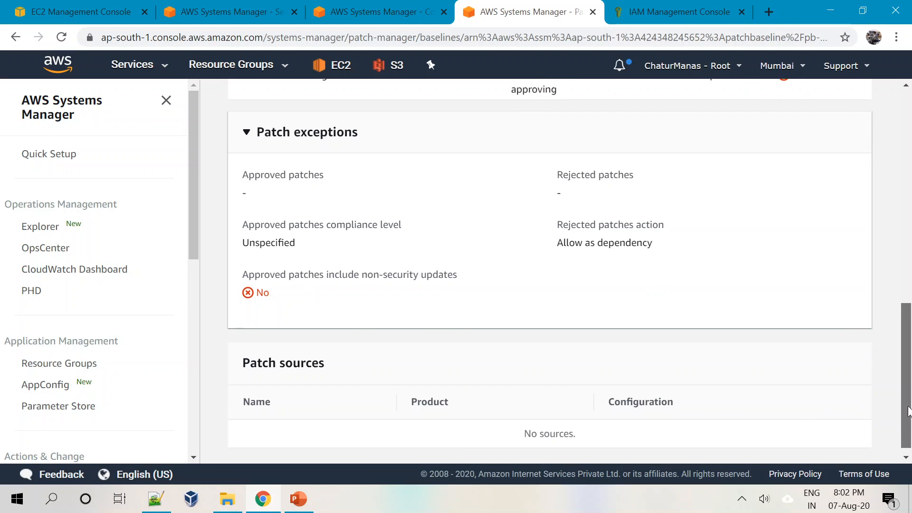
scroll(910, 380, "down", 1)
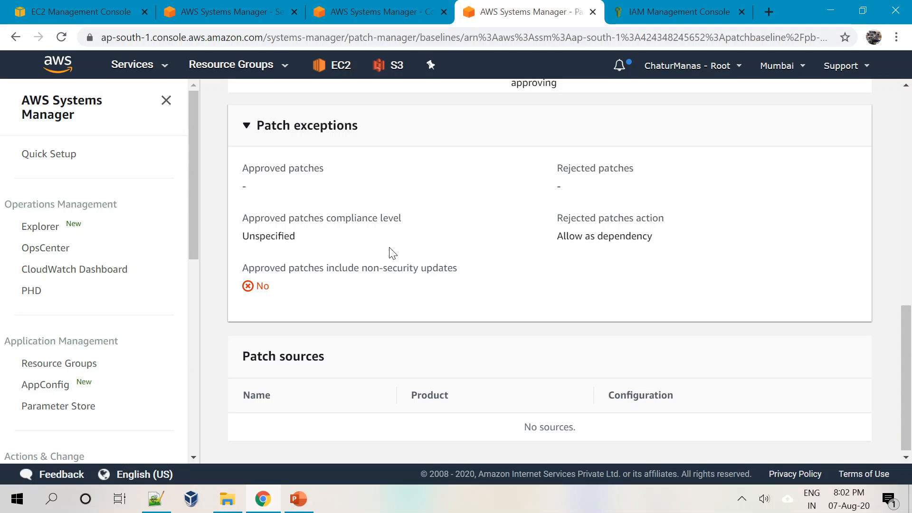
scroll(387, 254, "down", 1)
left_click_drag(242, 354, 568, 375)
left_click(555, 349)
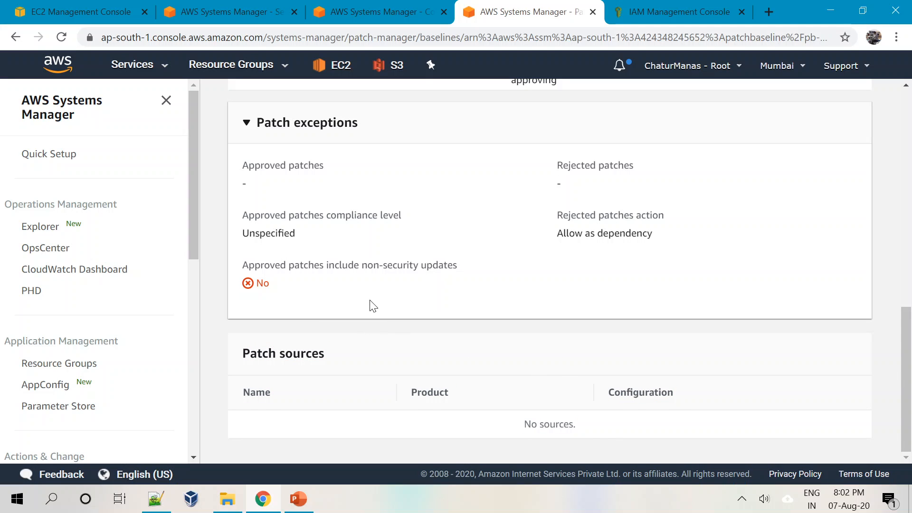
Step: Return to Patch Manager and start a new patch baseline with Amazon Linux as the operating system
scroll(401, 352, "up", 12)
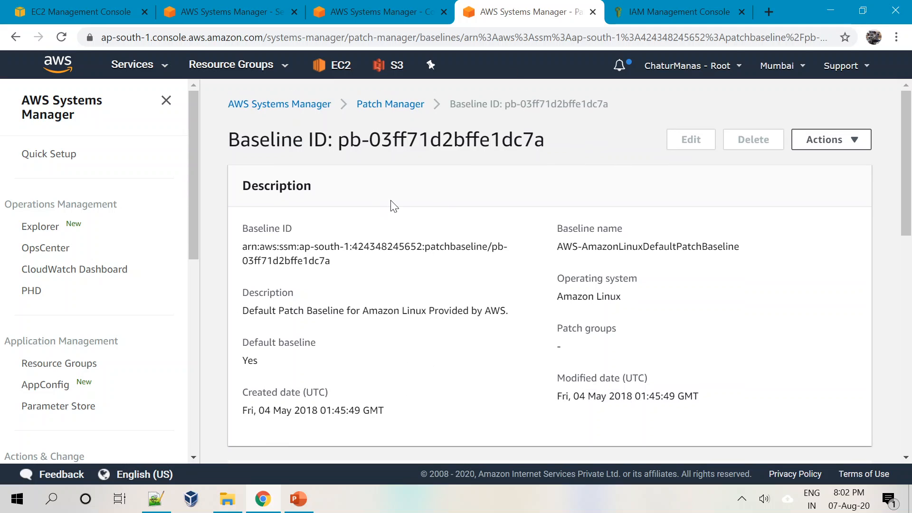
left_click(410, 110)
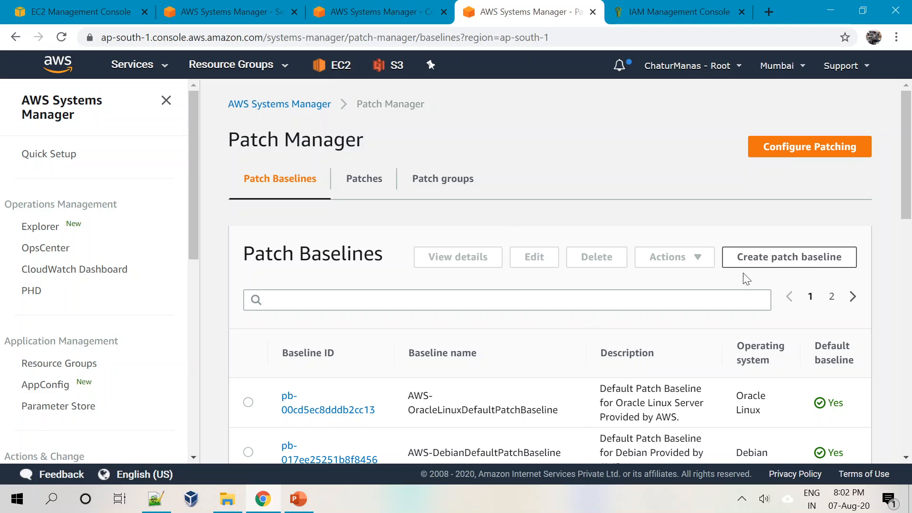
left_click(783, 267)
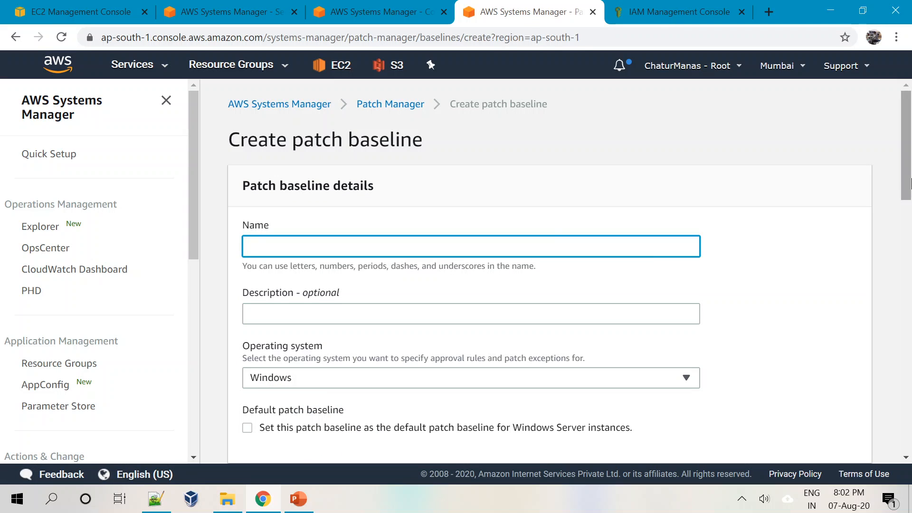
scroll(908, 223, "down", 3)
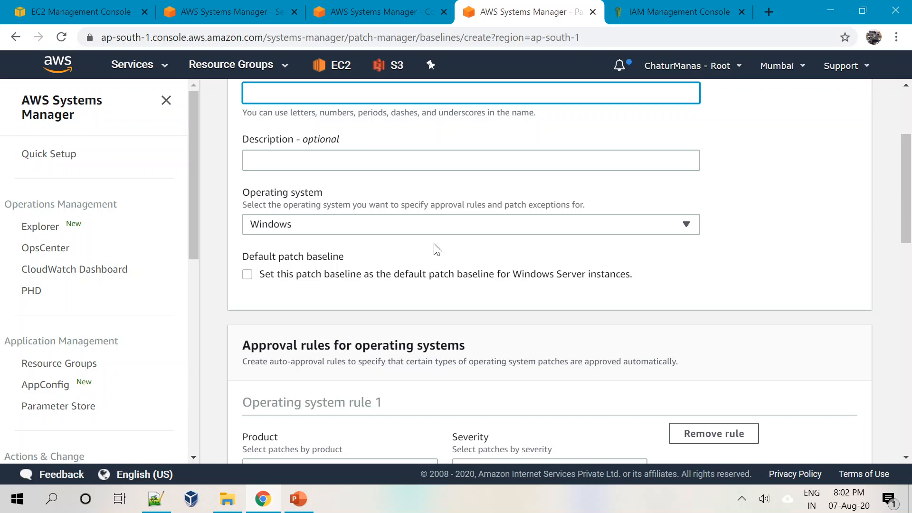
left_click(414, 226)
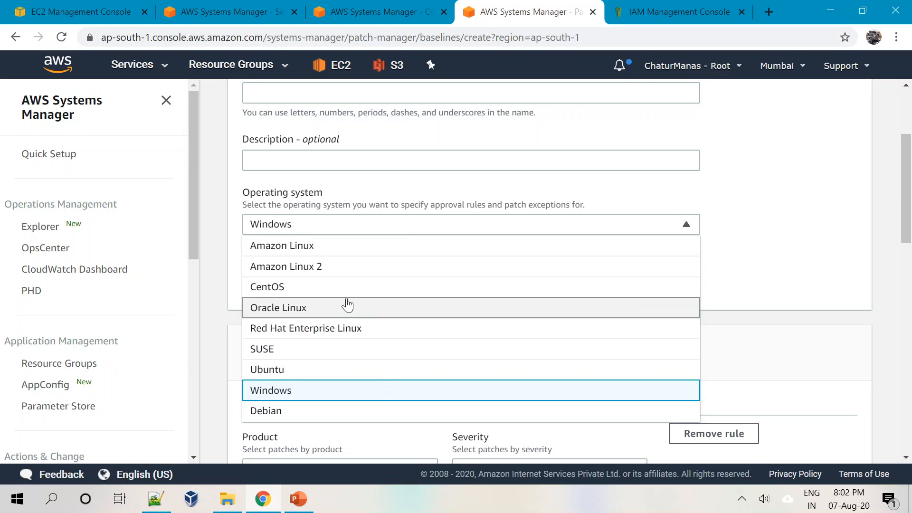
left_click(332, 247)
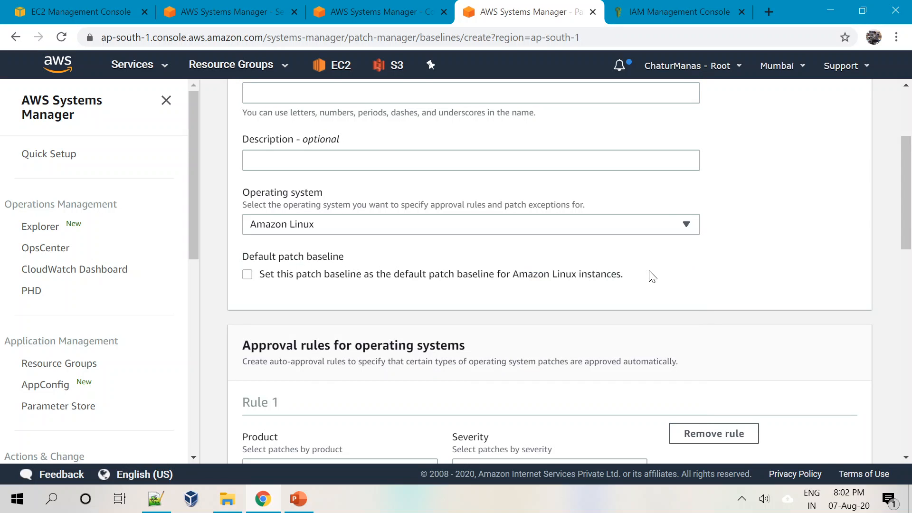
Step: Set Rule 1 of the operating system approval rules to product AmazonLinux2012.03 and severity Critical
scroll(239, 283, "down", 2)
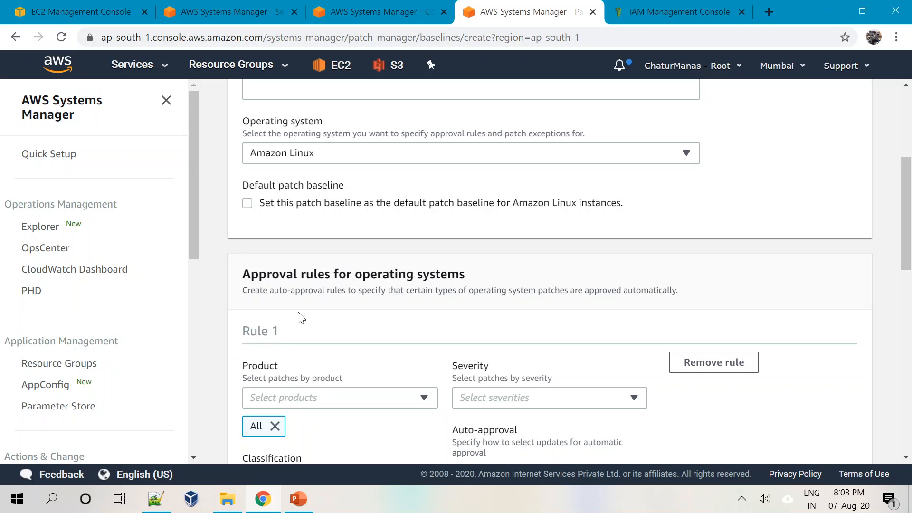
scroll(301, 319, "down", 3)
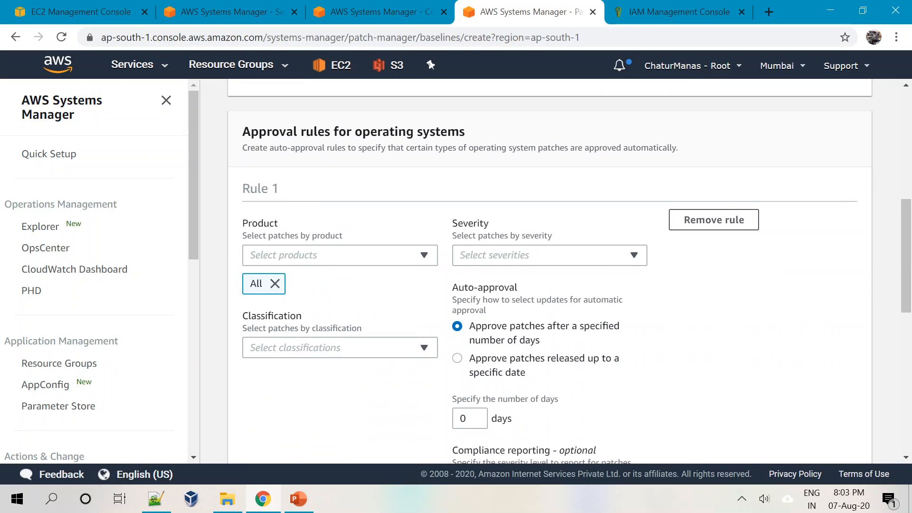
scroll(570, 272, "down", 2)
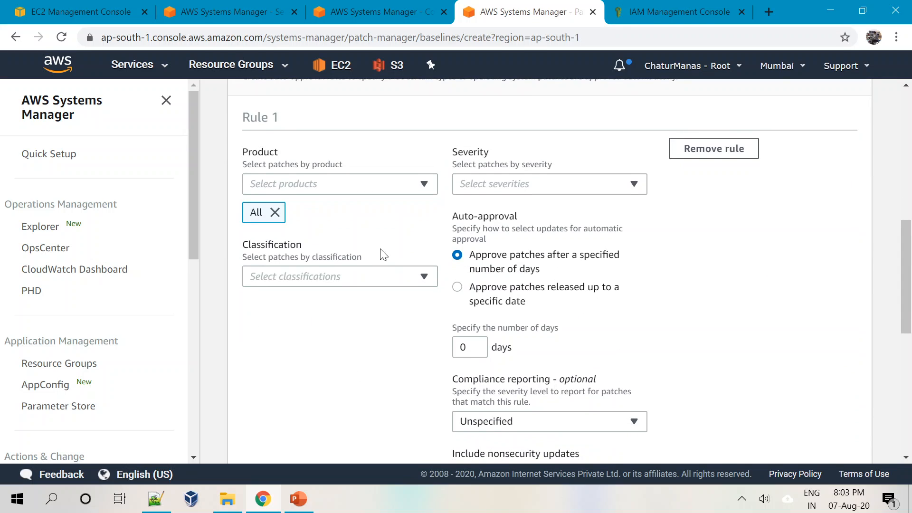
left_click(409, 185)
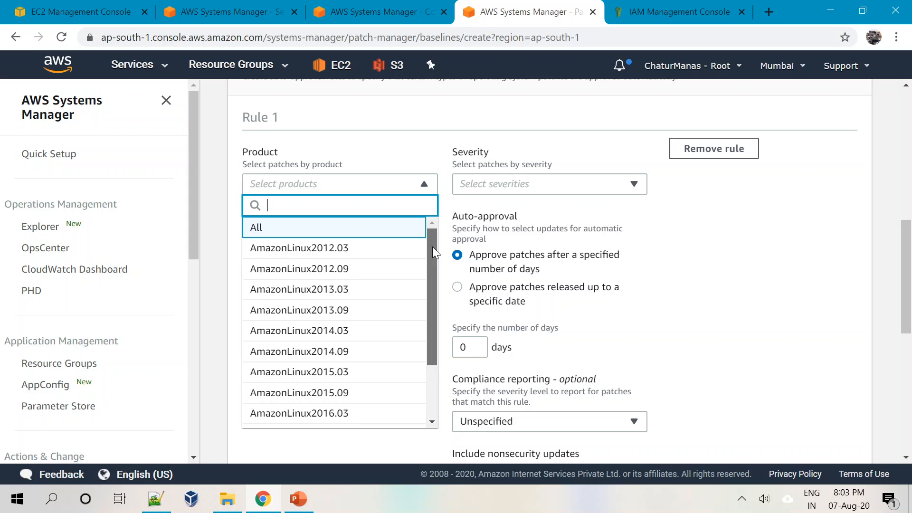
left_click_drag(432, 246, 433, 311)
left_click_drag(442, 362, 444, 221)
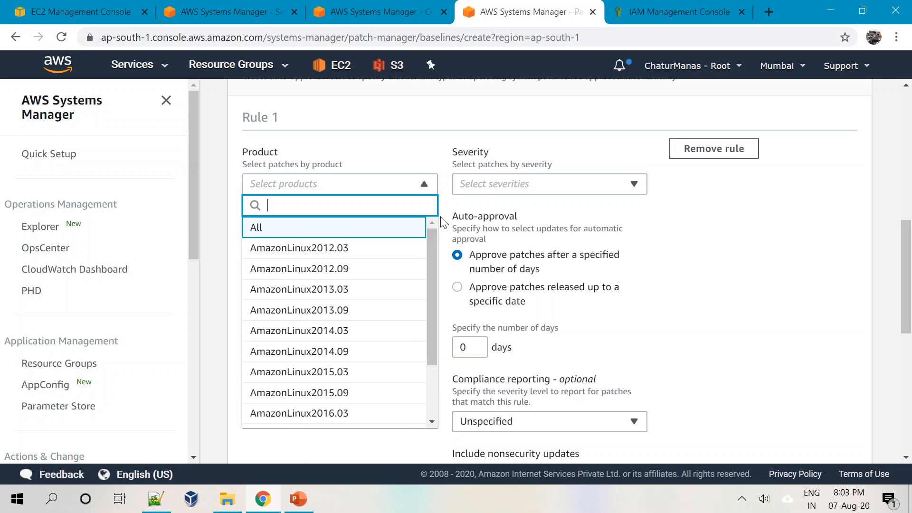
left_click(328, 252)
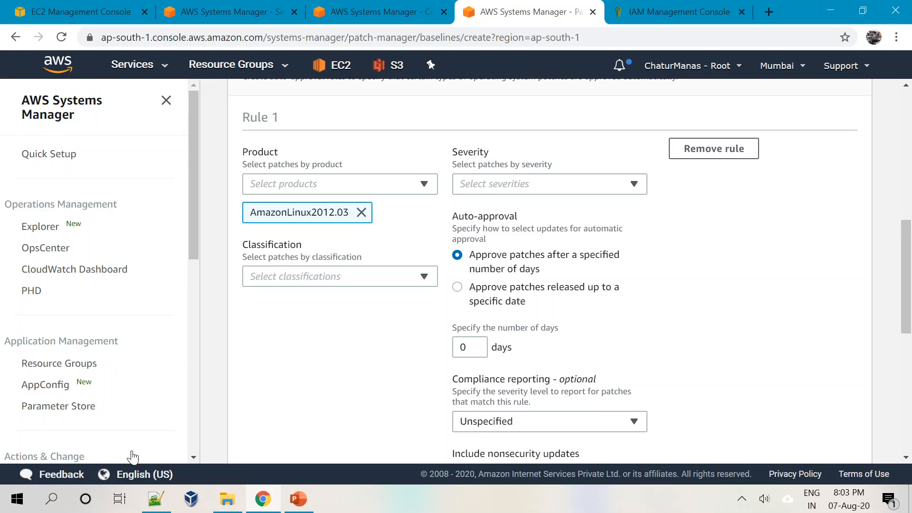
left_click(559, 192)
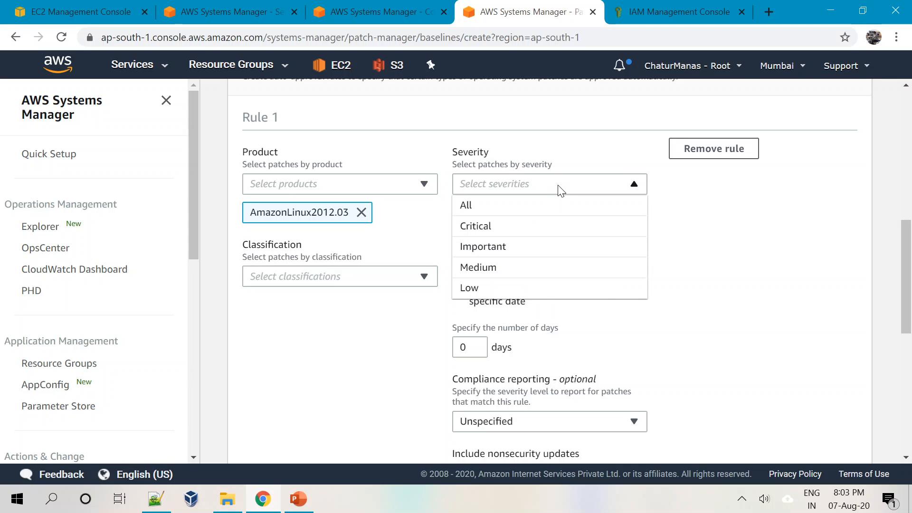
left_click(483, 227)
Step: Set Rule 1's auto-approval to approve patches after a specified number of days, with 1 day
scroll(457, 319, "down", 1)
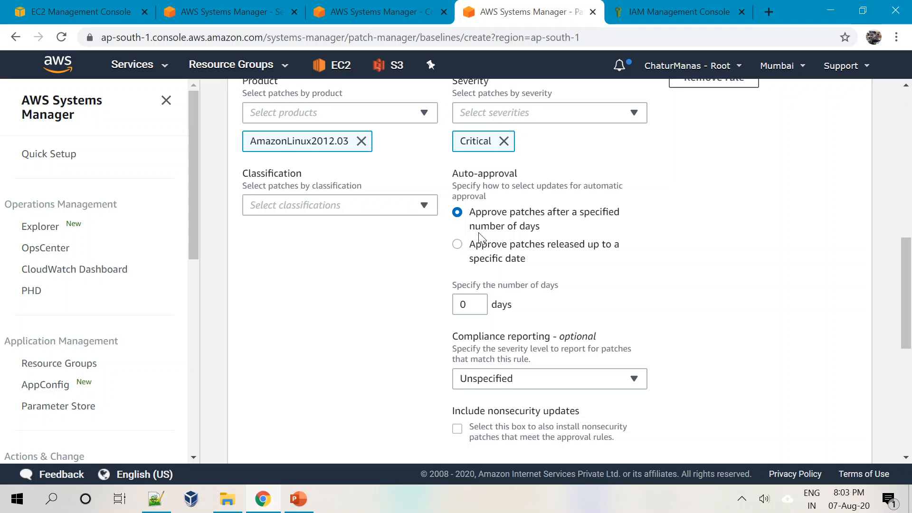
left_click(554, 268)
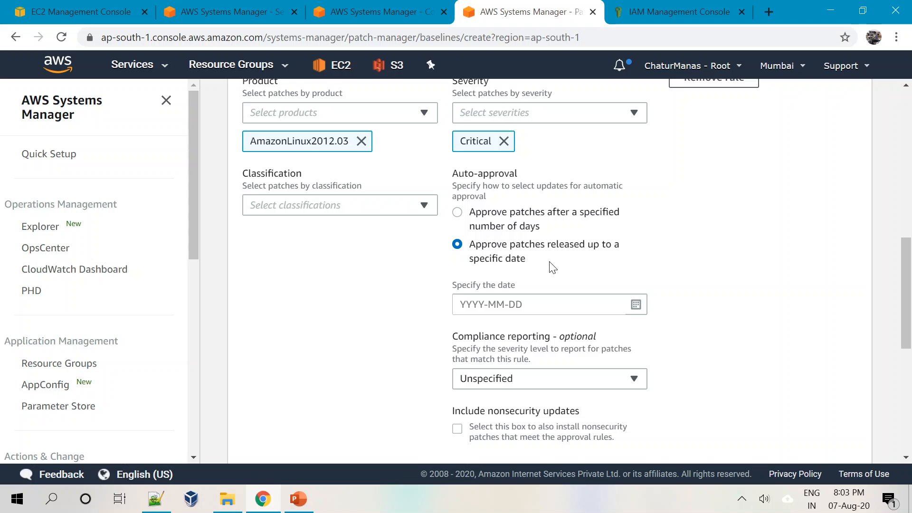
left_click(458, 213)
key("Tab")
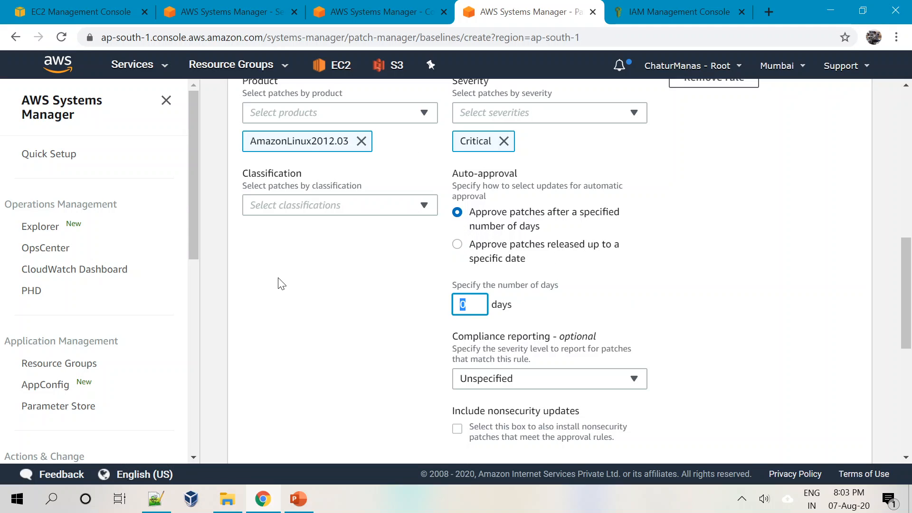
type("1")
key("Tab")
Step: Add the Security and Bugfix classifications to Rule 1
scroll(464, 312, "down", 3)
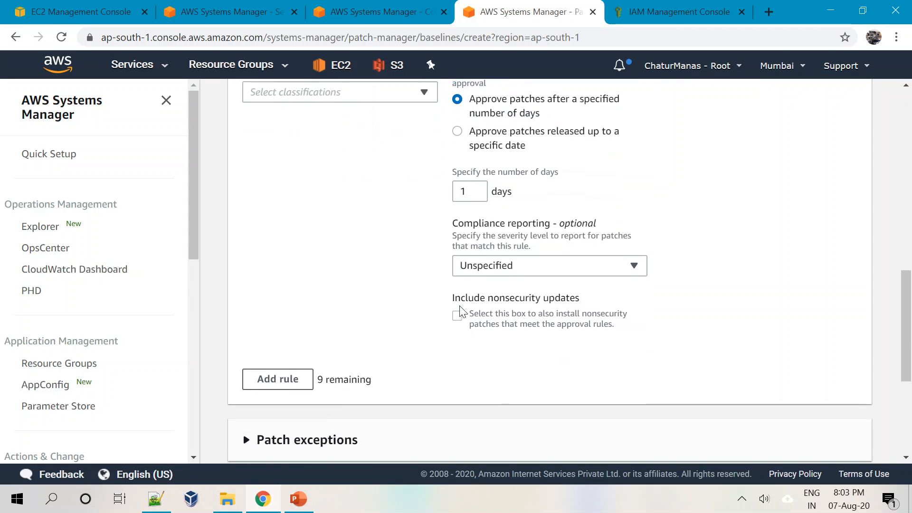
scroll(463, 312, "up", 6)
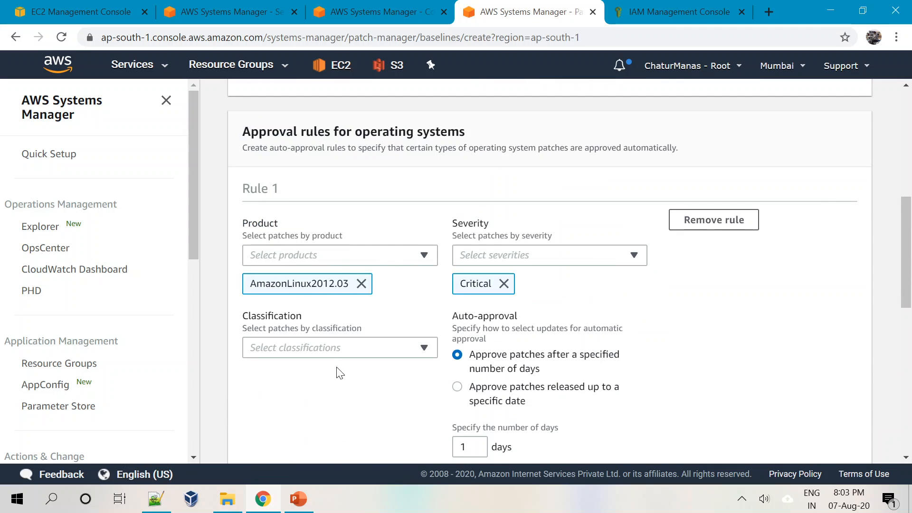
left_click(339, 351)
left_click(292, 245)
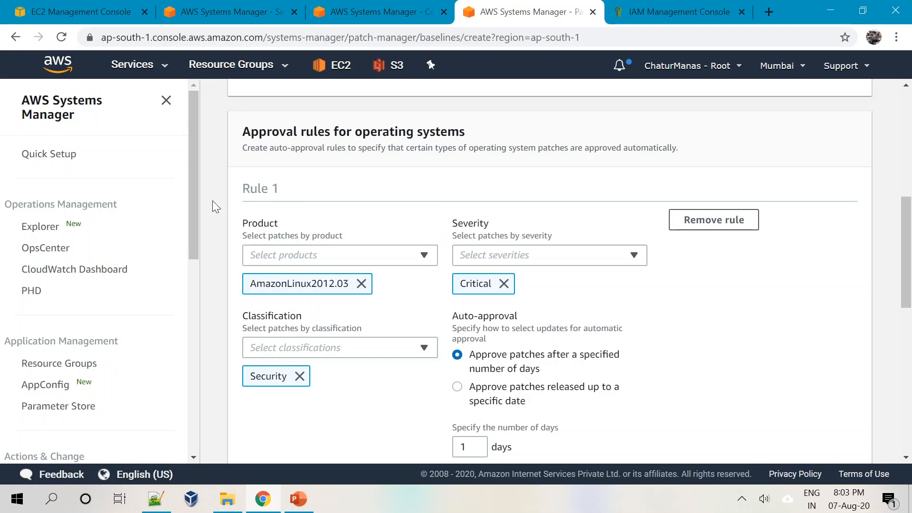
scroll(362, 408, "down", 2)
left_click(347, 276)
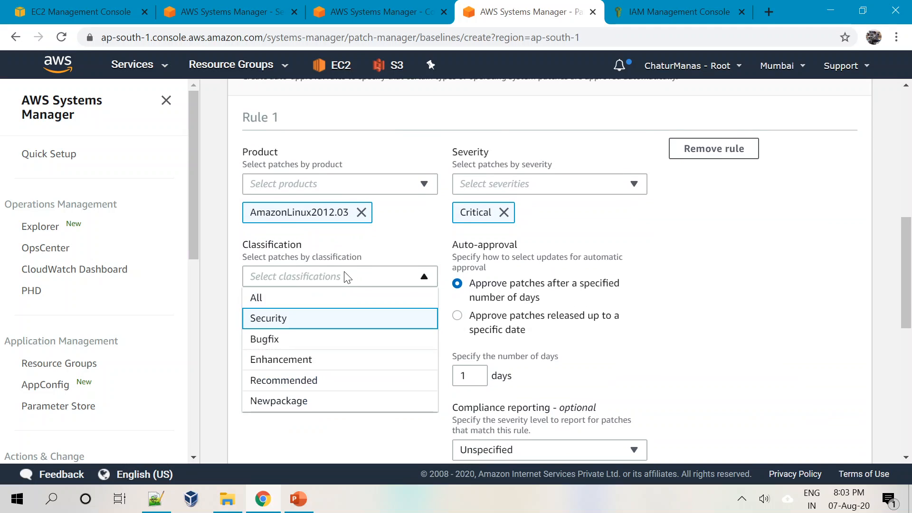
left_click(305, 339)
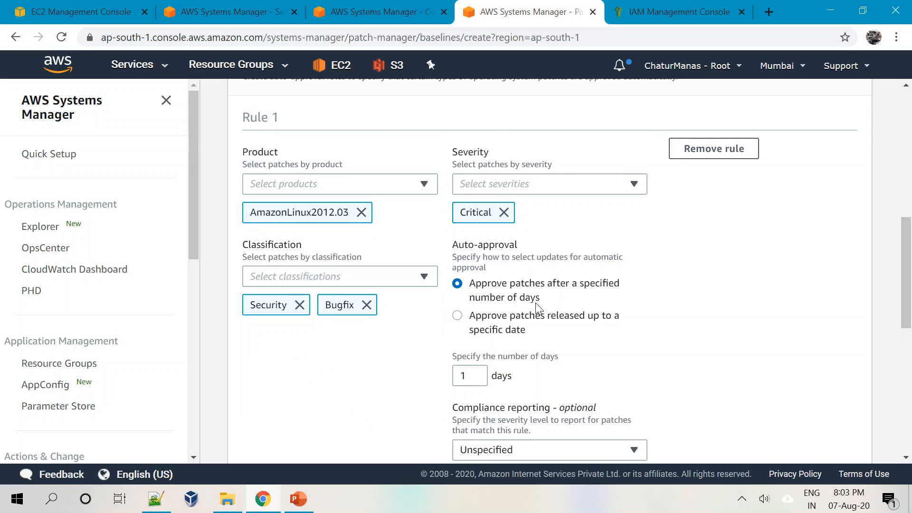
Step: Review the rest of the new baseline form, expanding the patch exceptions to examine the approved and rejected patches fields
scroll(531, 355, "down", 6)
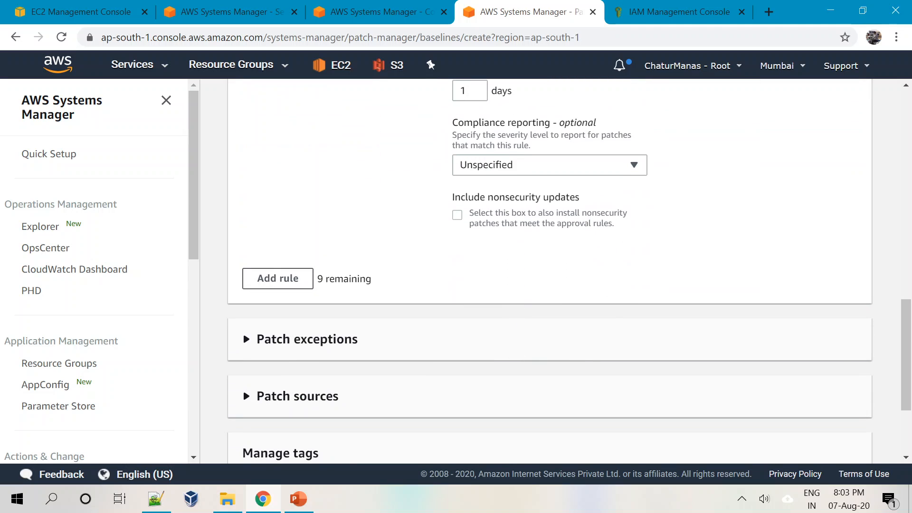
scroll(370, 287, "up", 6)
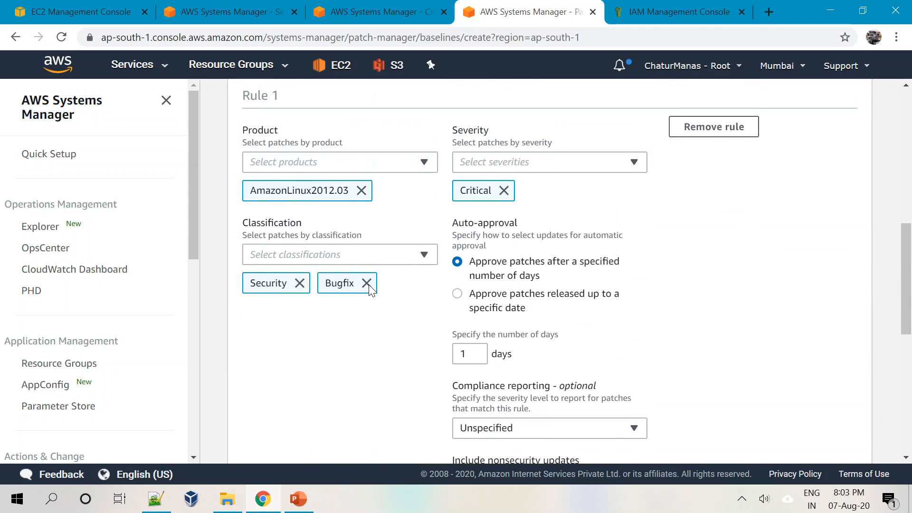
scroll(366, 303, "down", 6)
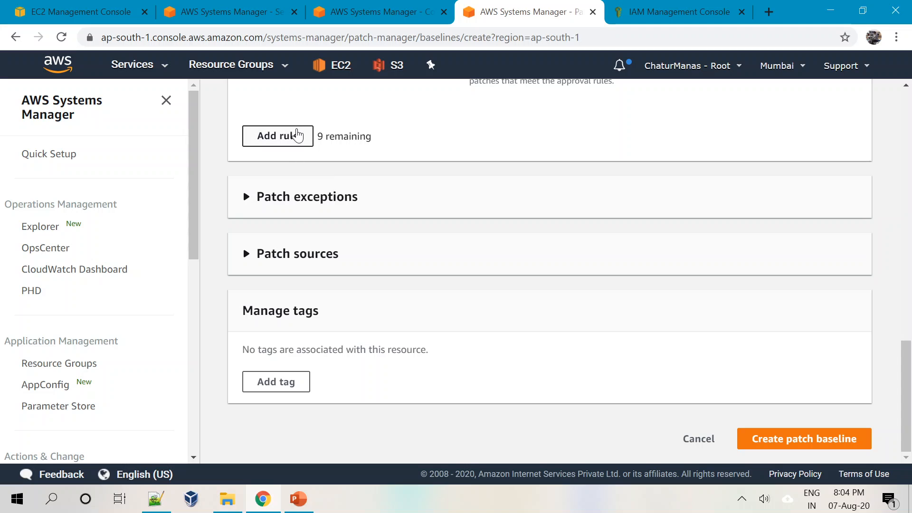
left_click(247, 197)
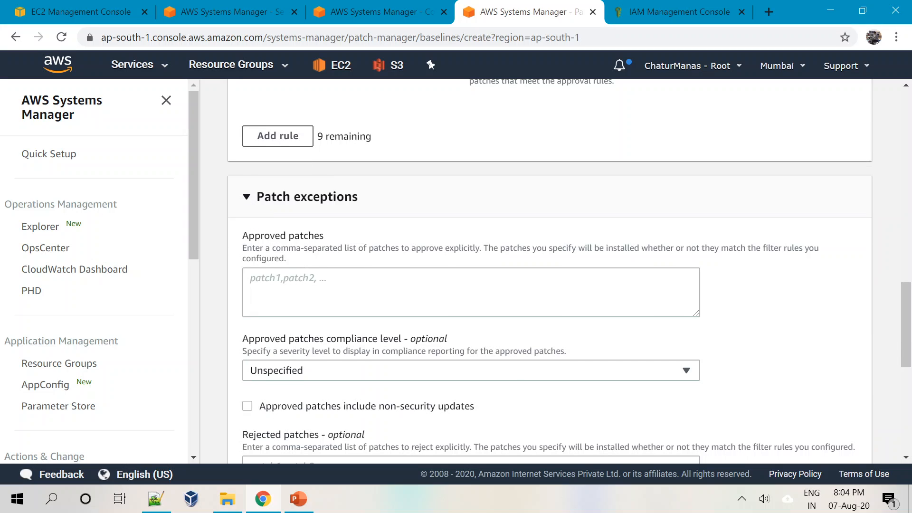
scroll(251, 297, "down", 2)
left_click(335, 235)
scroll(335, 244, "down", 3)
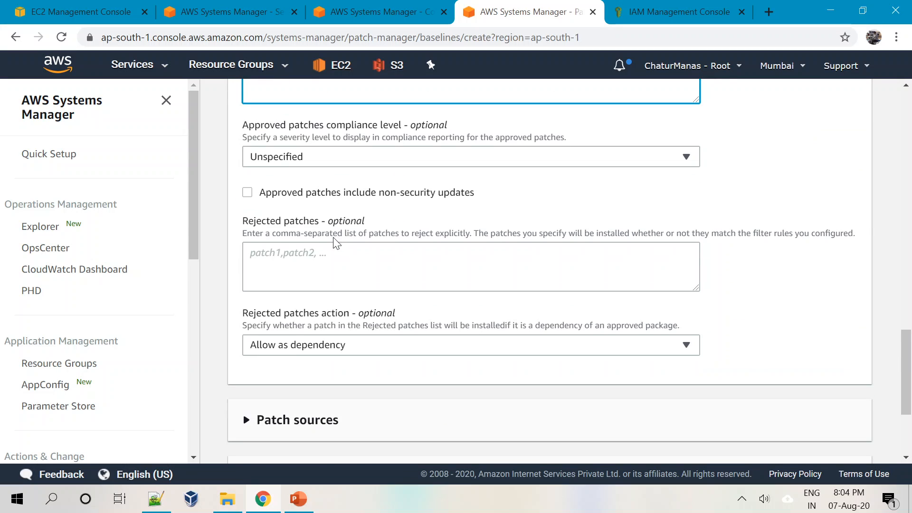
left_click(334, 252)
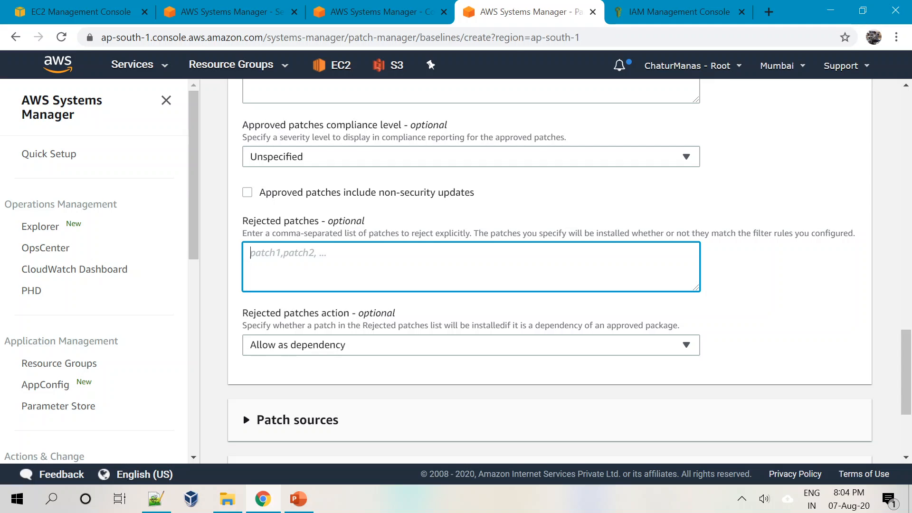
Step: Enter kernel as a rejected patch and keep the rejected patches action at Allow as dependency
type("kernel")
left_click(806, 304)
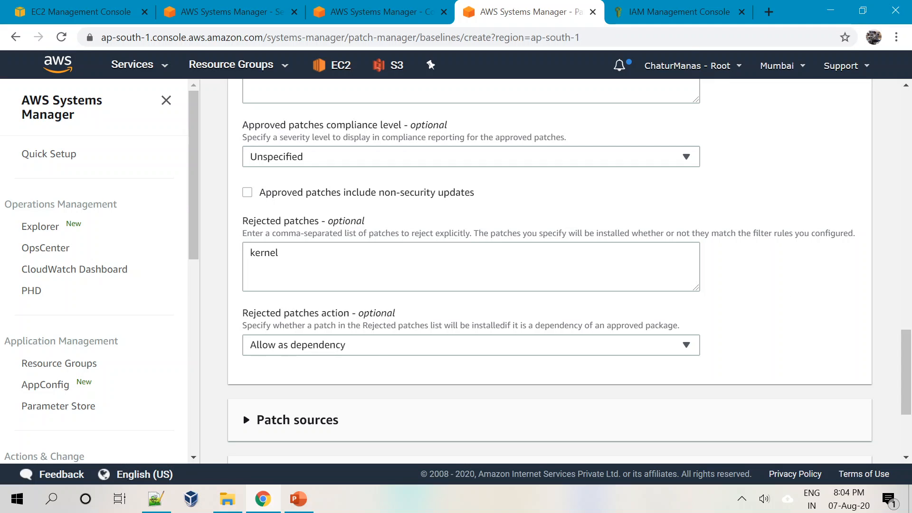
left_click(281, 254)
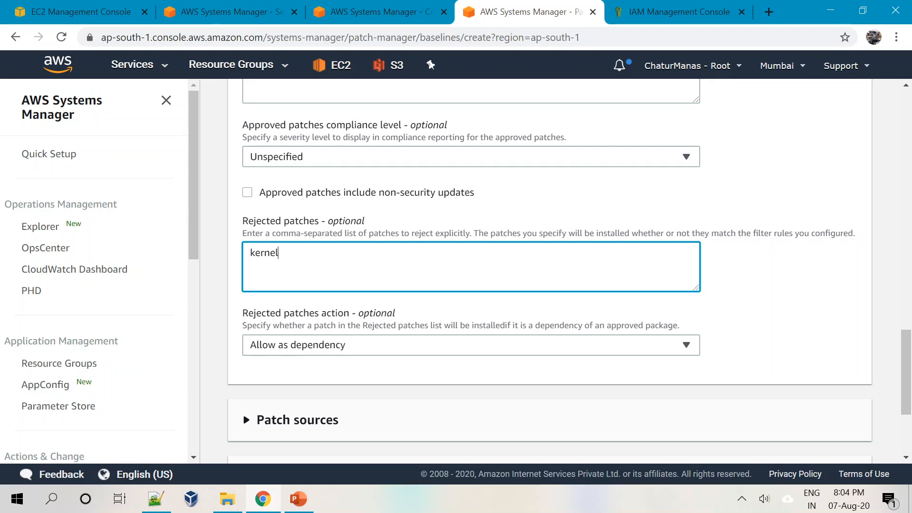
scroll(318, 232, "down", 3)
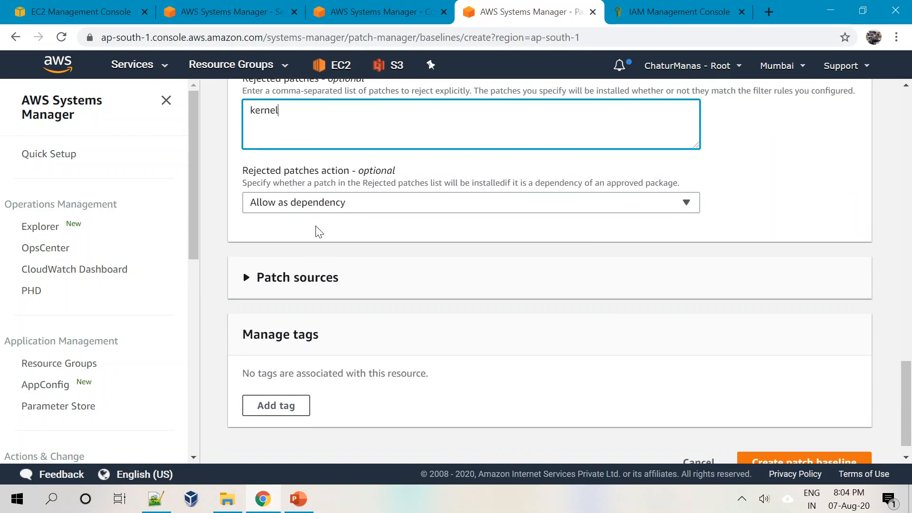
left_click(346, 208)
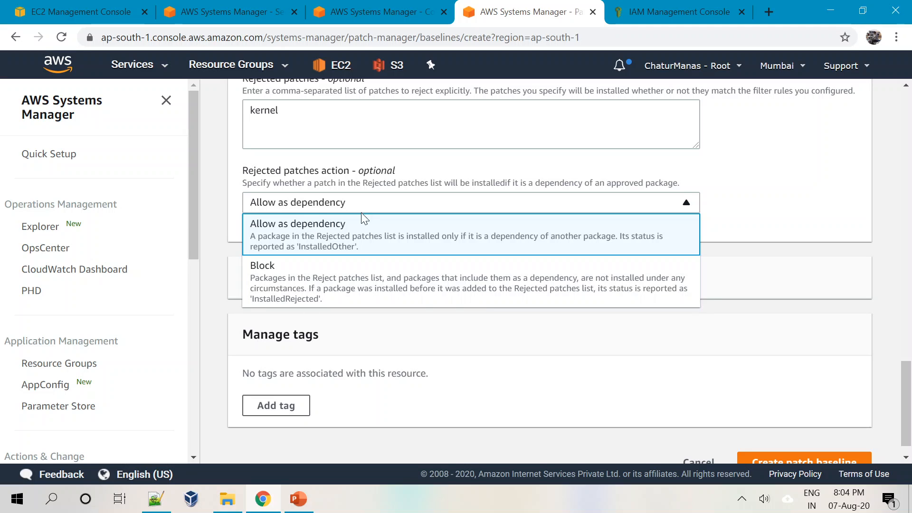
left_click(847, 217)
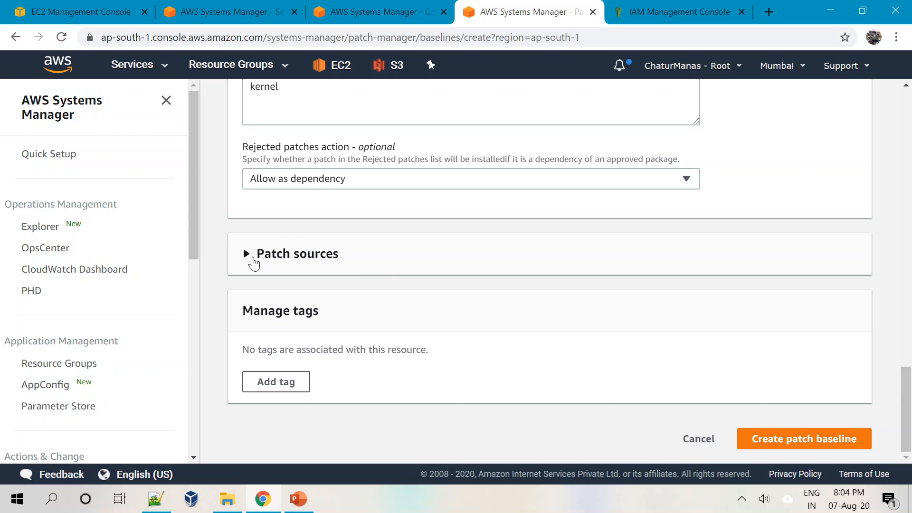
Step: Add a patch source row with product All to the new baseline, and cancel creating the baseline
left_click(248, 259)
scroll(296, 252, "down", 1)
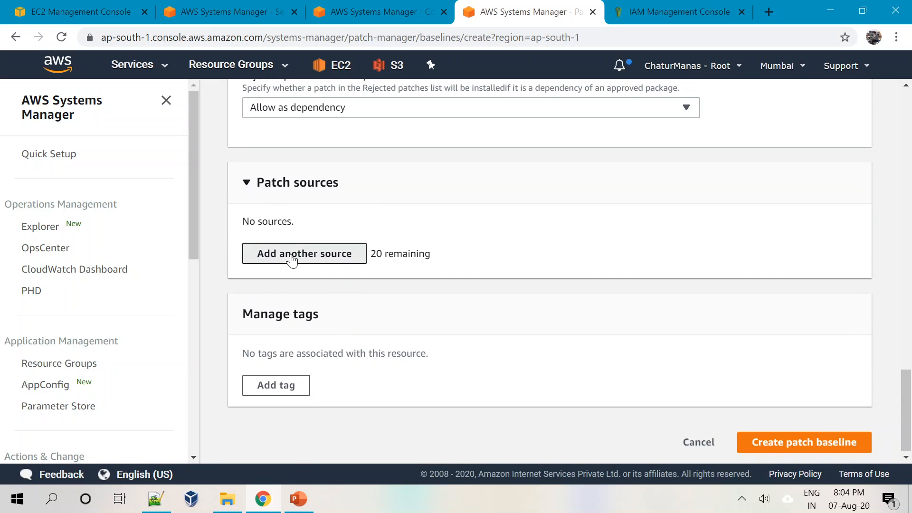
left_click(296, 252)
left_click(602, 203)
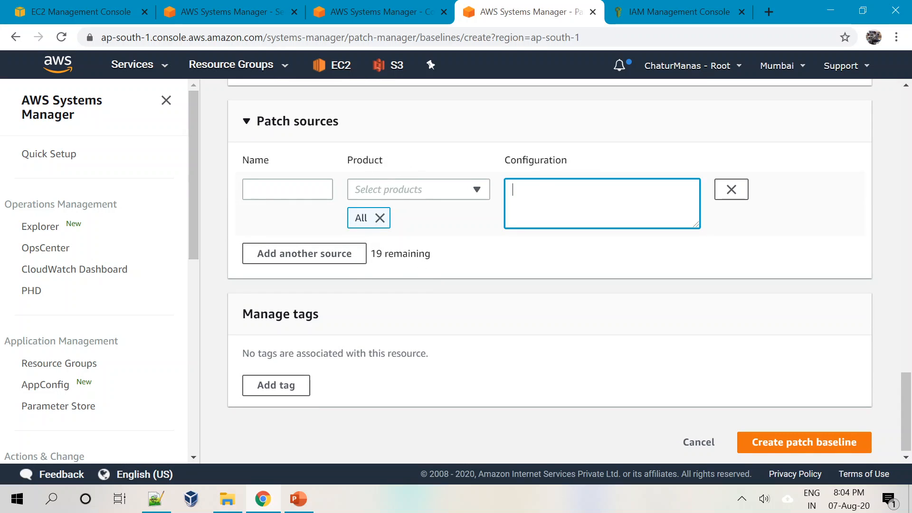
left_click(288, 189)
left_click(412, 193)
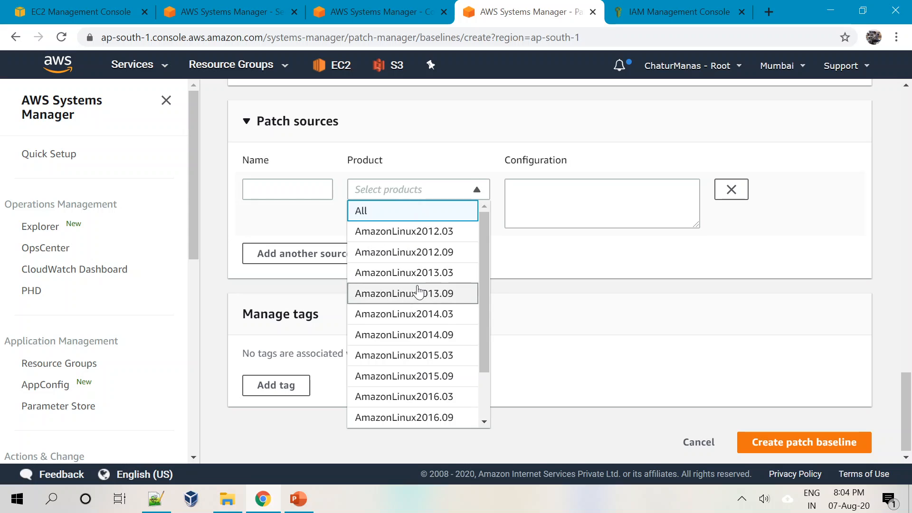
key("Return")
scroll(279, 358, "down", 1)
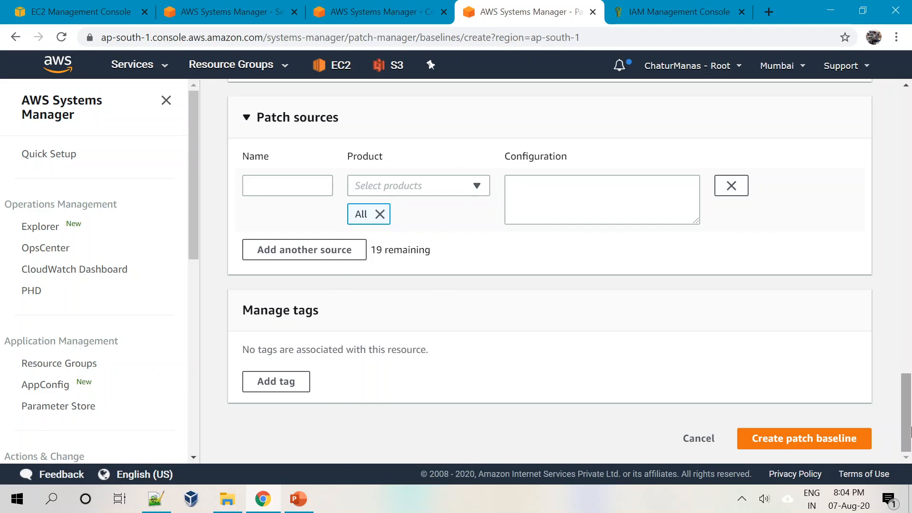
left_click(711, 442)
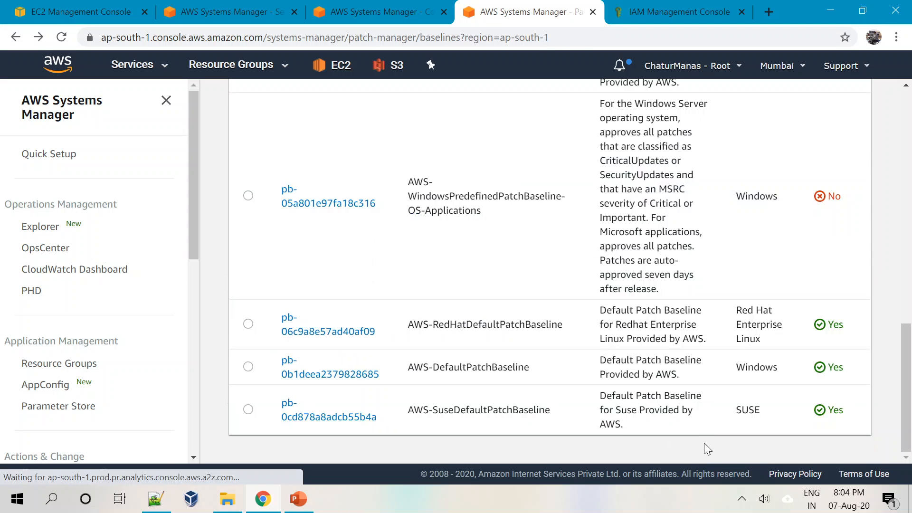
Step: Open the patching configuration from Patch Manager and manually select the SSM Test -1 instance for patching
left_click_drag(907, 375, 911, 124)
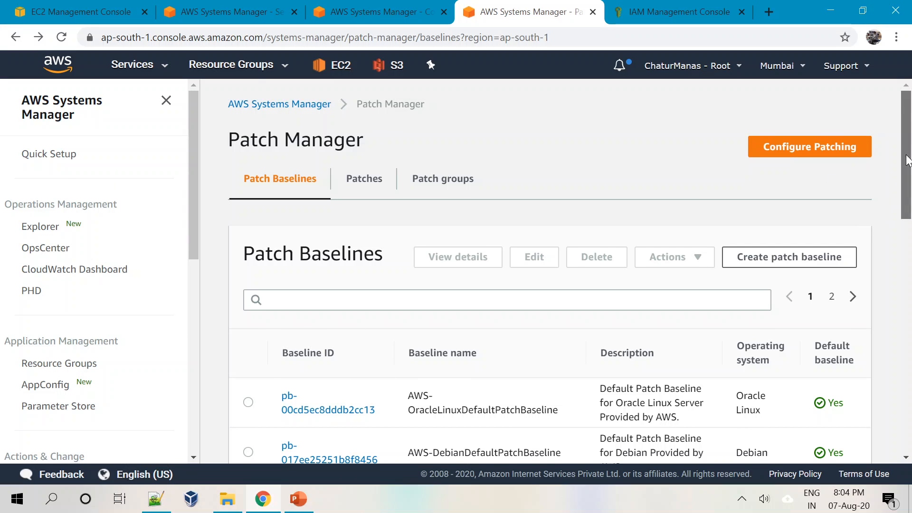
left_click_drag(906, 176, 907, 275)
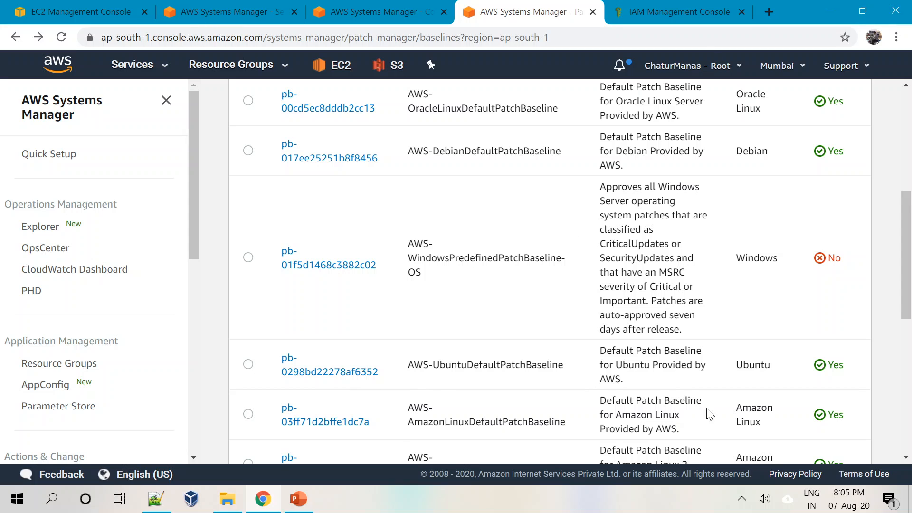
left_click_drag(908, 308, 907, 175)
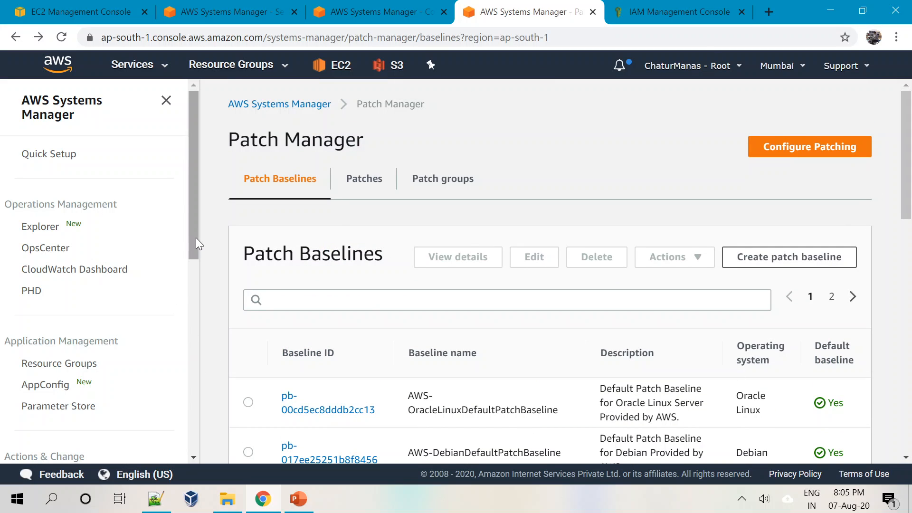
left_click(778, 141)
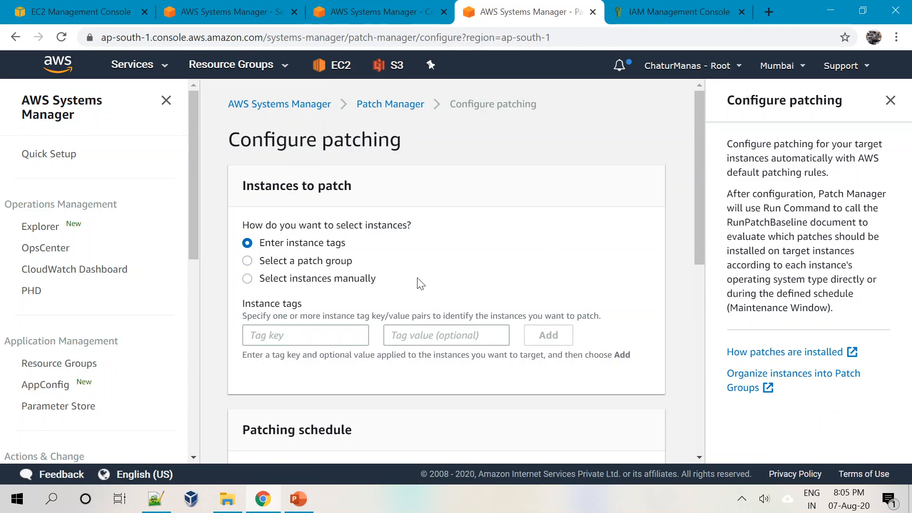
left_click(890, 100)
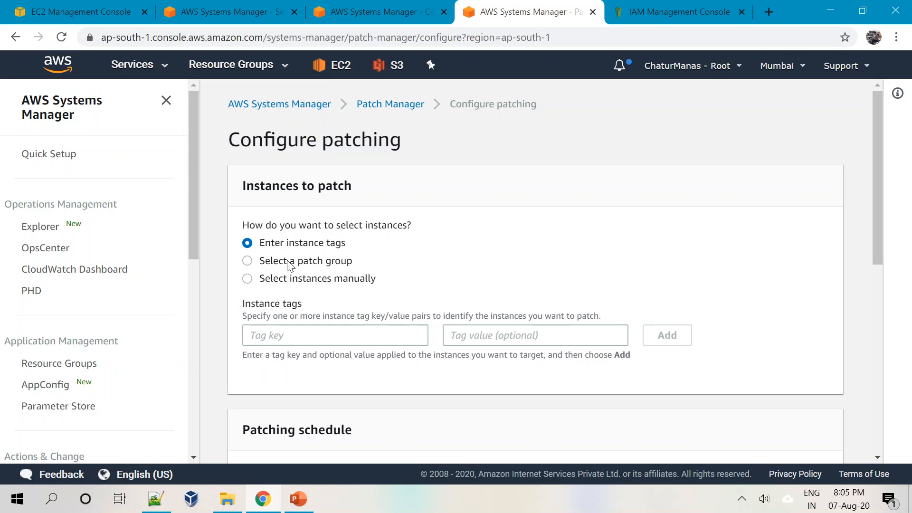
left_click(247, 279)
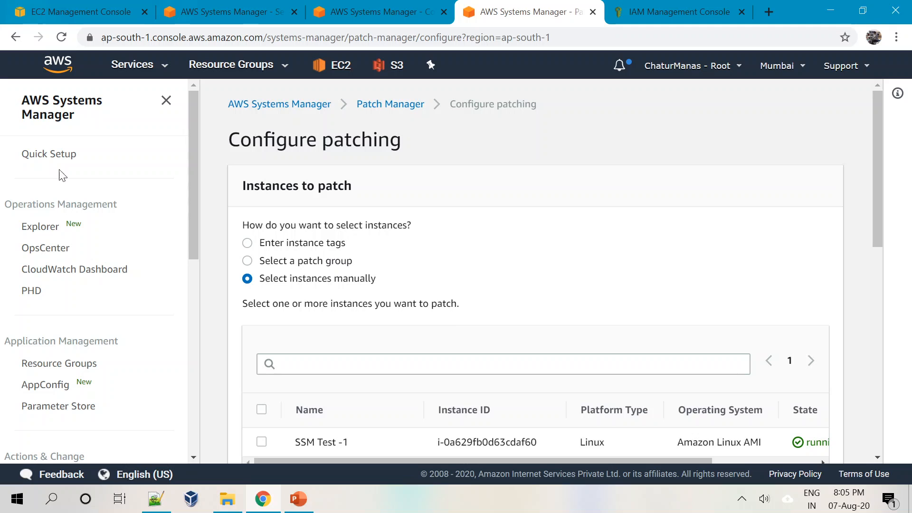
scroll(291, 342, "down", 3)
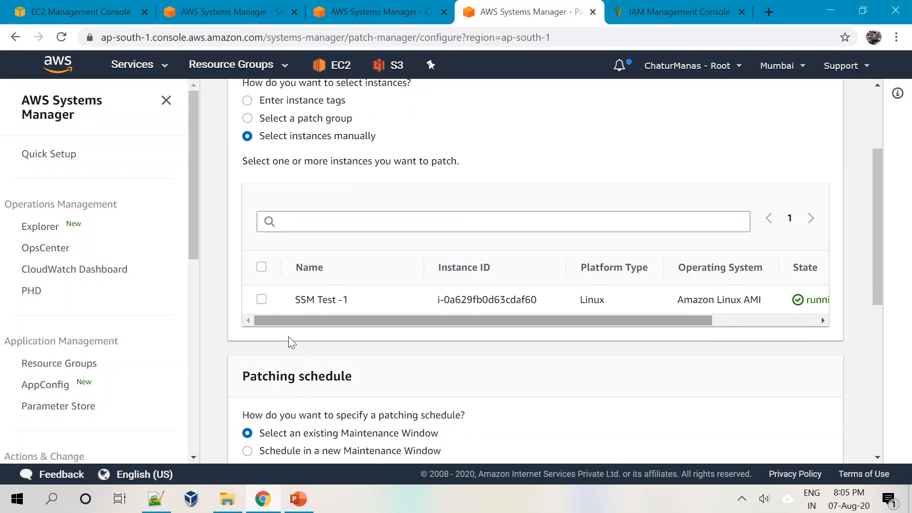
left_click(261, 299)
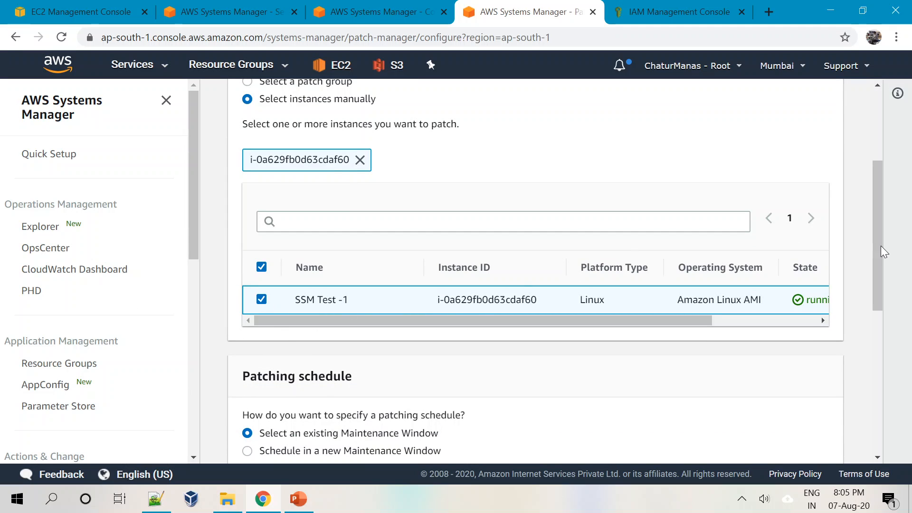
Step: Review the maintenance window scheduling options and set the patching schedule to skip scheduling and patch instances now
left_click_drag(881, 246, 876, 340)
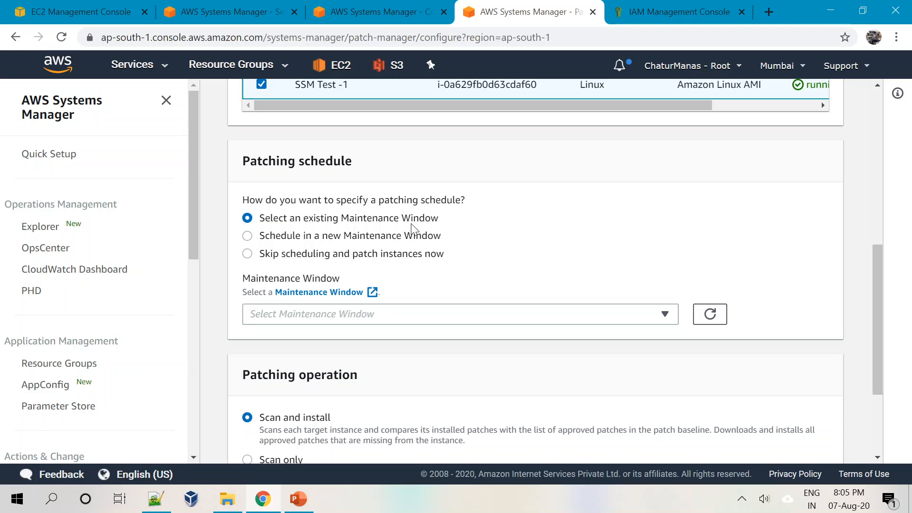
left_click_drag(198, 236, 179, 362)
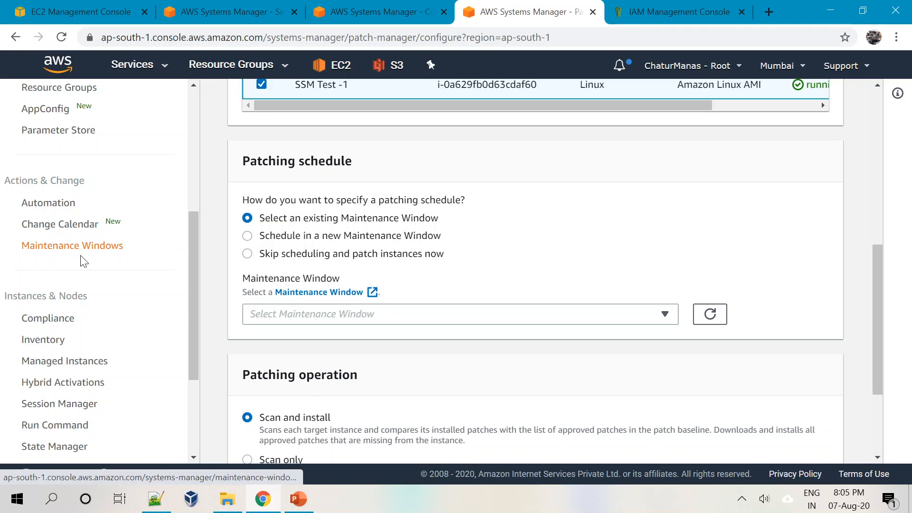
left_click(248, 236)
scroll(344, 378, "down", 1)
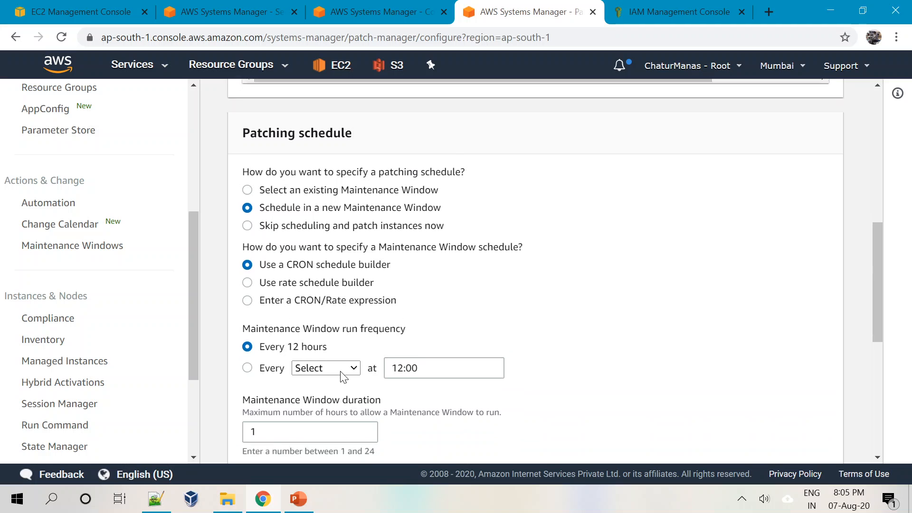
scroll(314, 328, "up", 1)
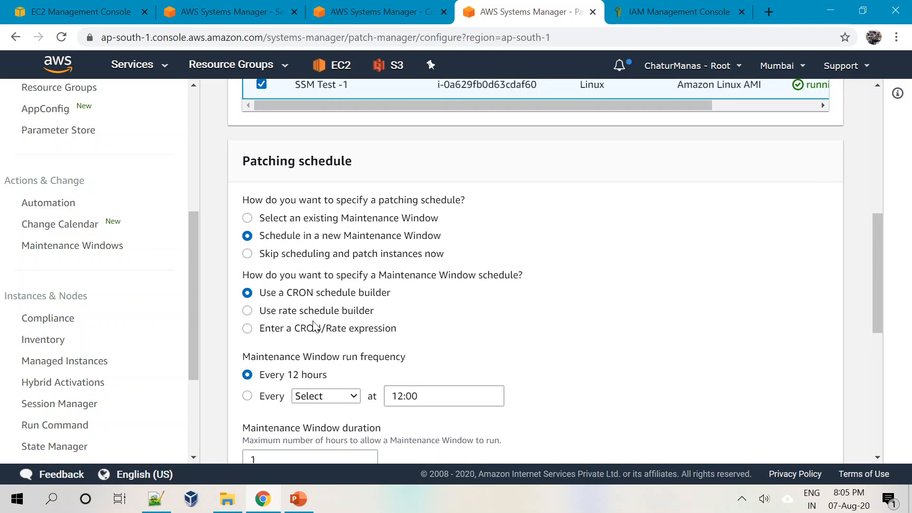
left_click(247, 257)
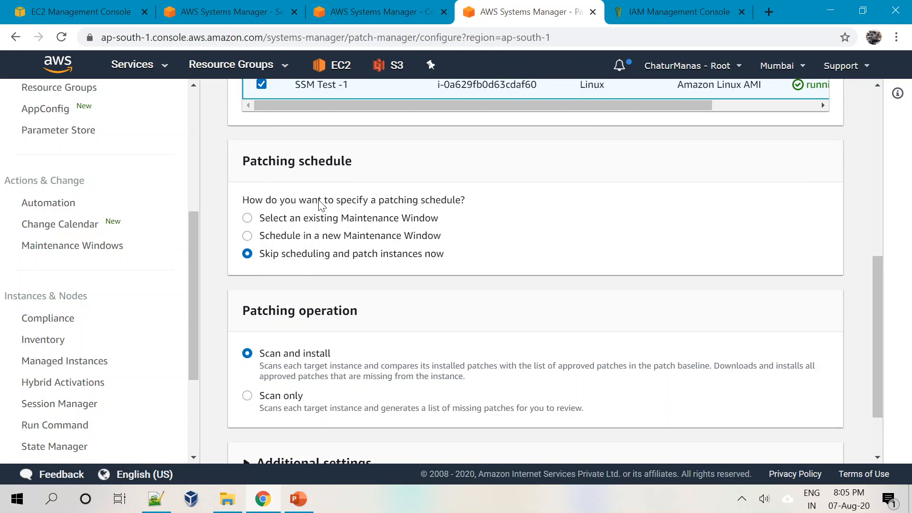
Step: Set the patching operation to Scan only, review the additional settings, and submit the patching configuration
scroll(295, 262, "down", 2)
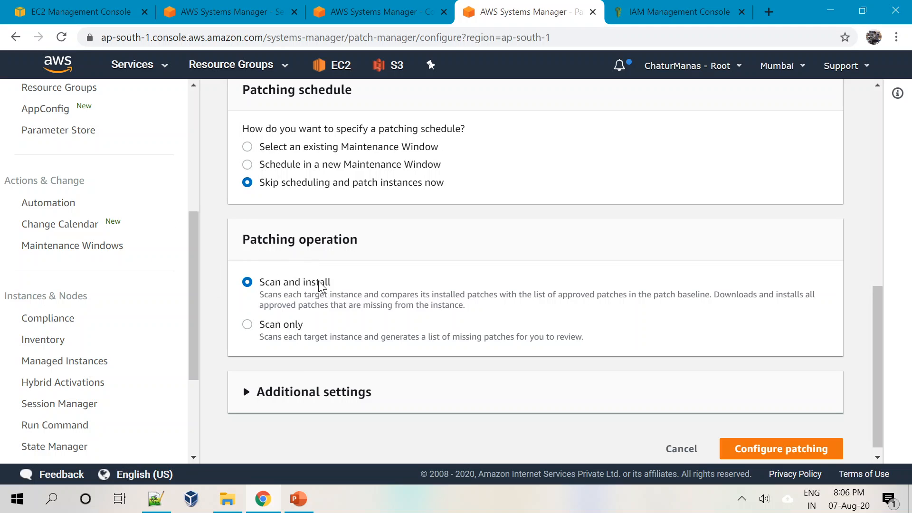
left_click(248, 325)
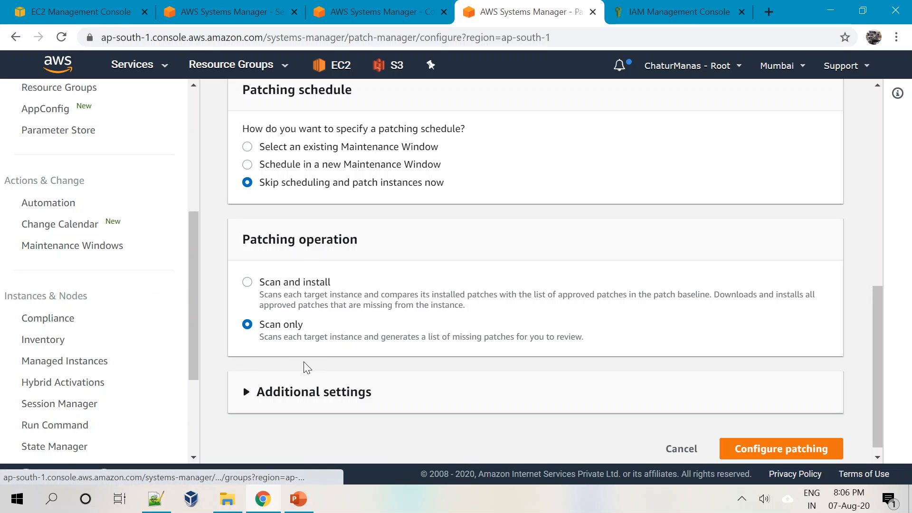
scroll(306, 367, "down", 1)
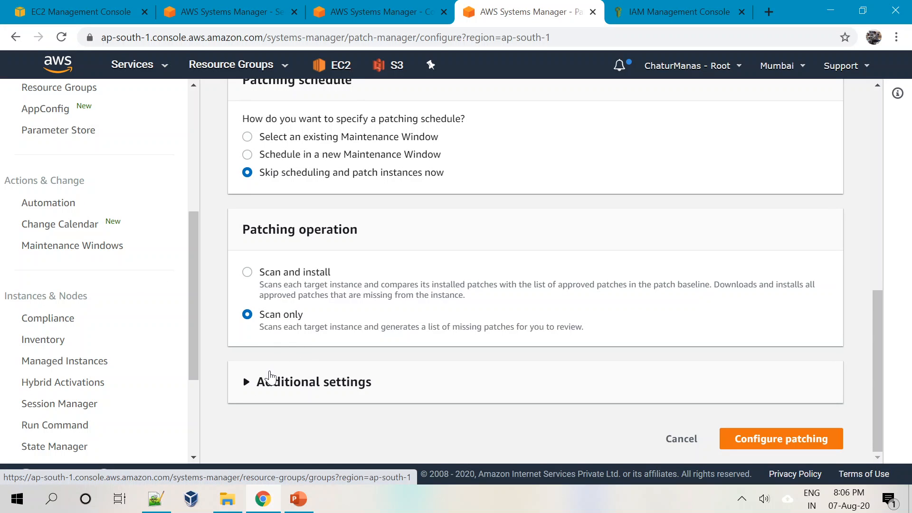
left_click(245, 386)
scroll(276, 382, "down", 2)
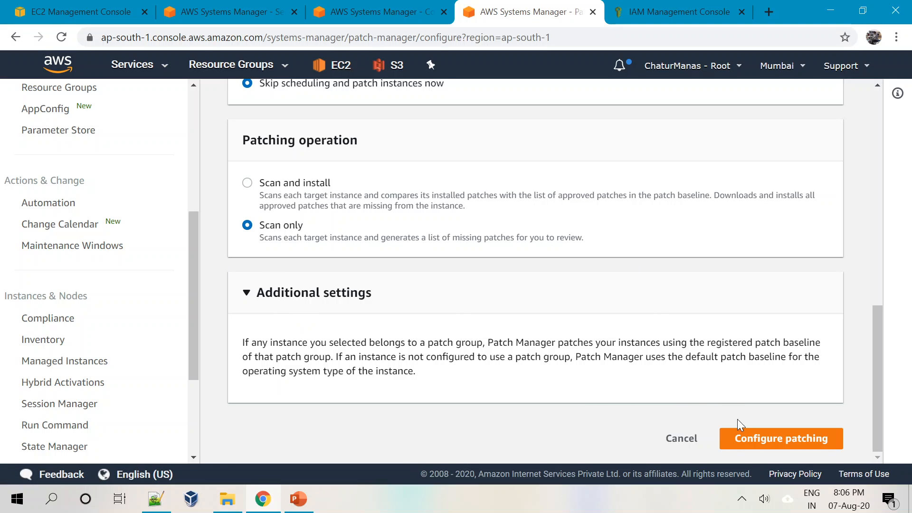
left_click(743, 442)
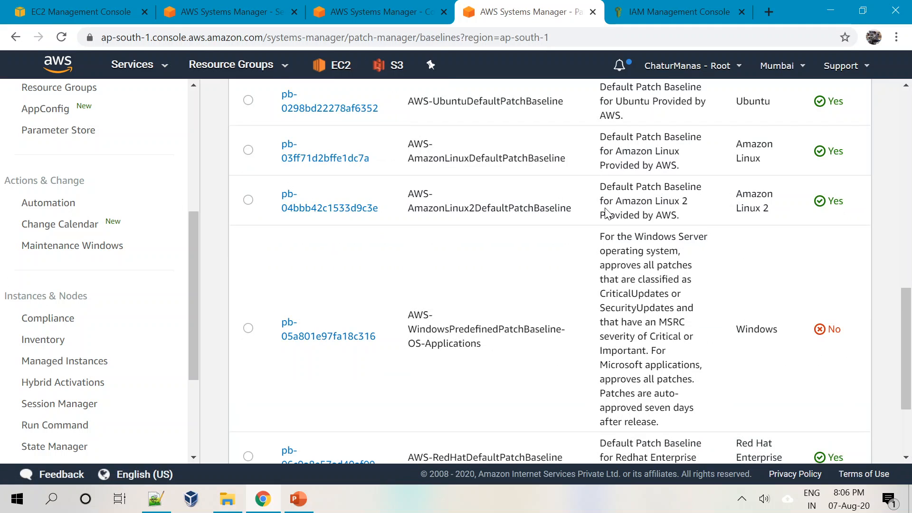
Step: Examine the Amazon Linux and Amazon Linux 2 default patch baselines and their default status in the baseline list
left_click_drag(909, 344, 910, 313)
scroll(895, 351, "down", 2)
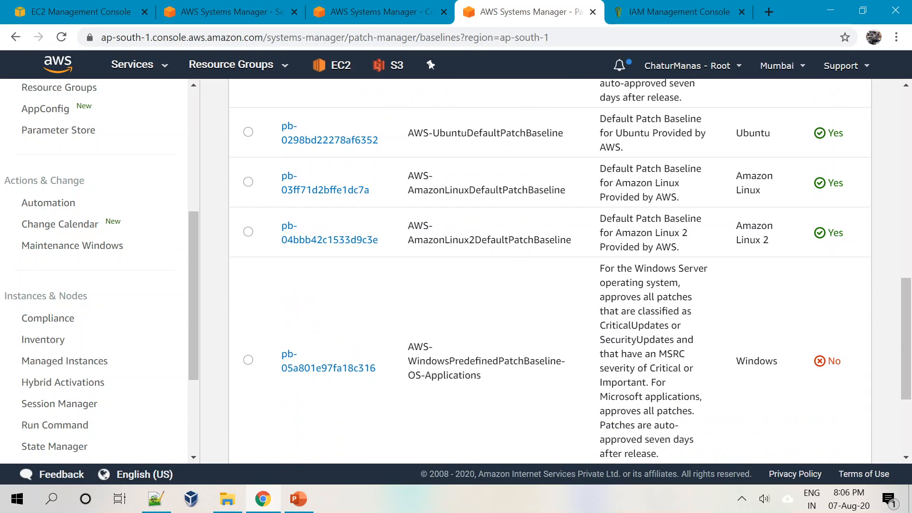
left_click_drag(409, 227, 585, 232)
left_click_drag(409, 182, 597, 207)
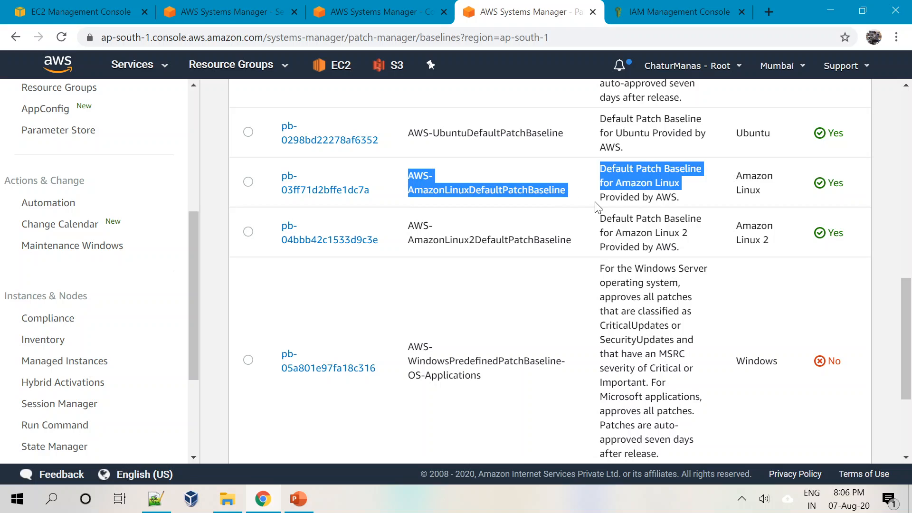
left_click(480, 237)
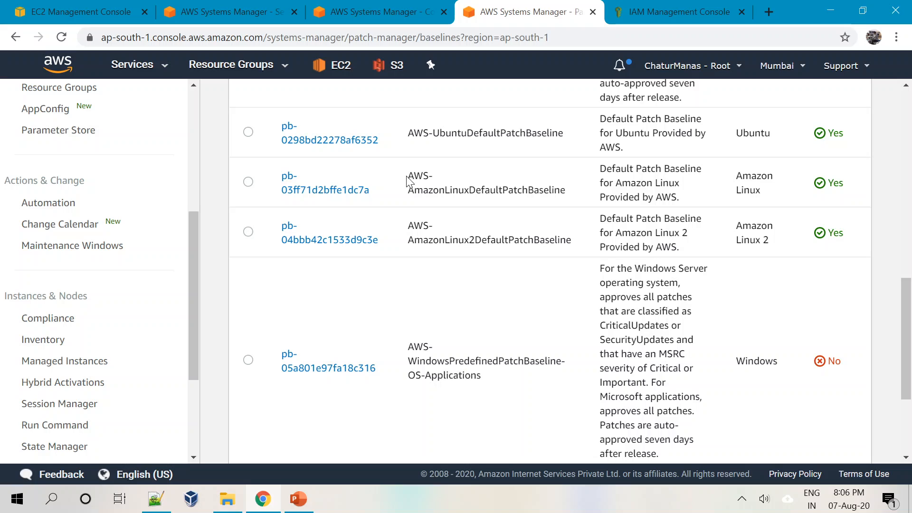
left_click_drag(408, 176, 616, 195)
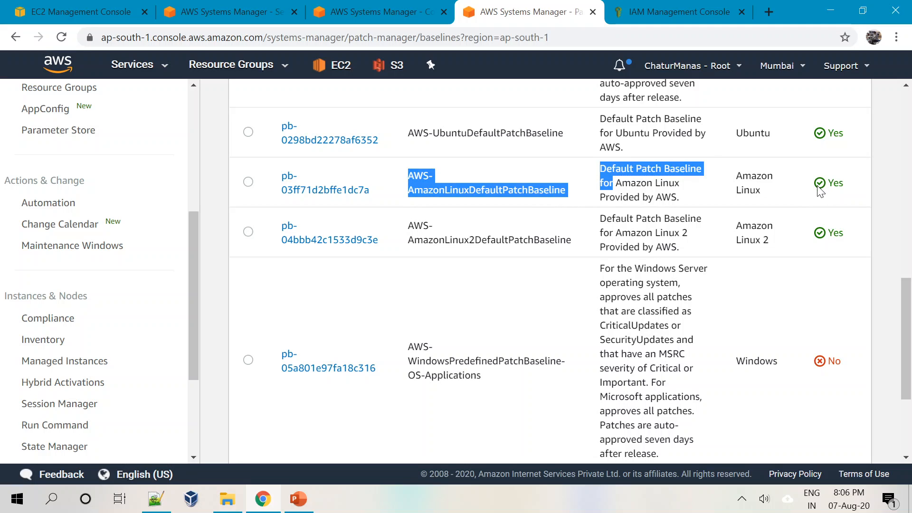
left_click(471, 202)
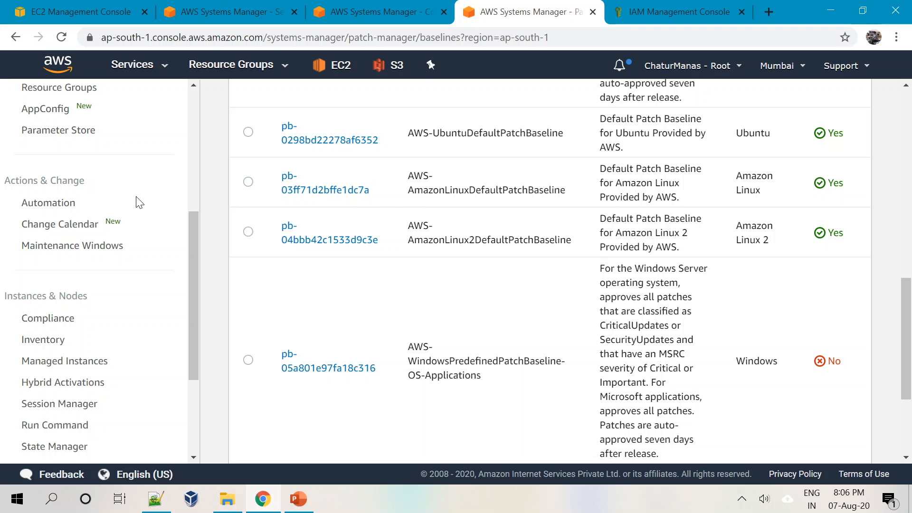
left_click_drag(907, 279, 907, 272)
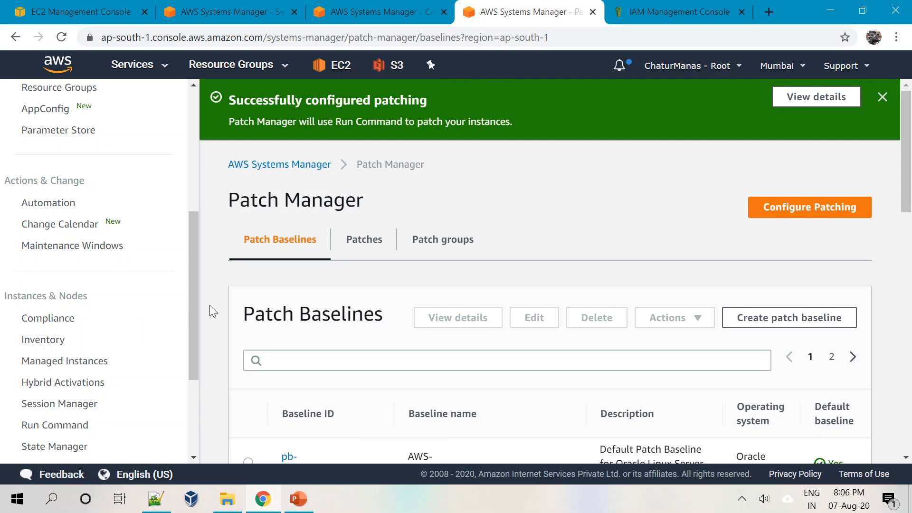
left_click_drag(193, 318, 189, 403)
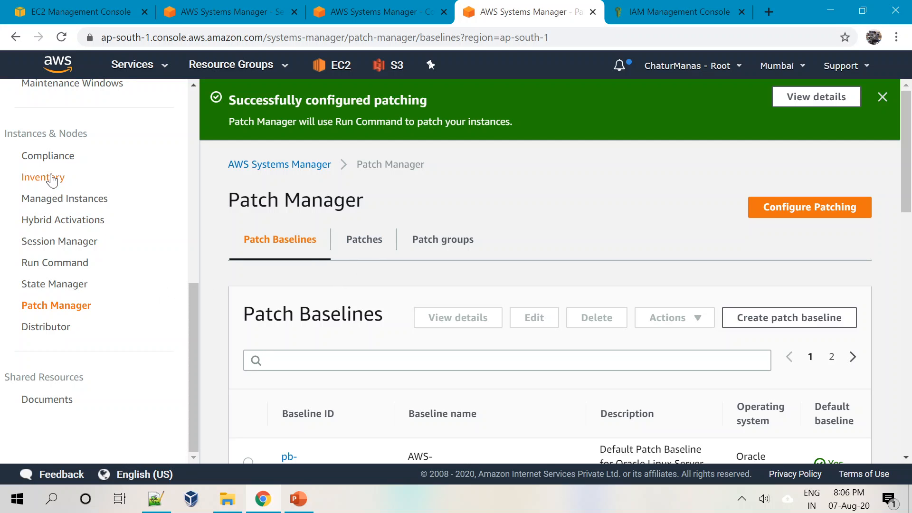
Step: Open Compliance and review the Association and Patch rows in the compliance resources summary and the resource details
left_click(48, 159)
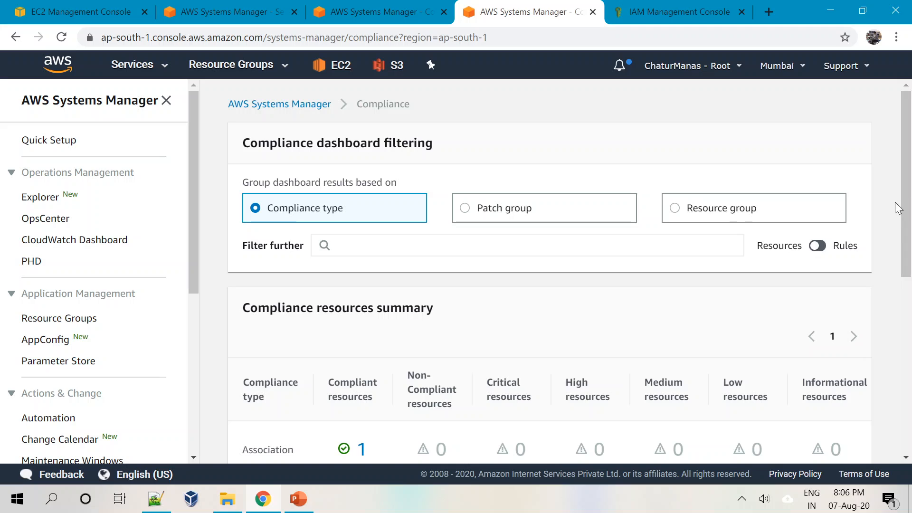
scroll(909, 200, "down", 6)
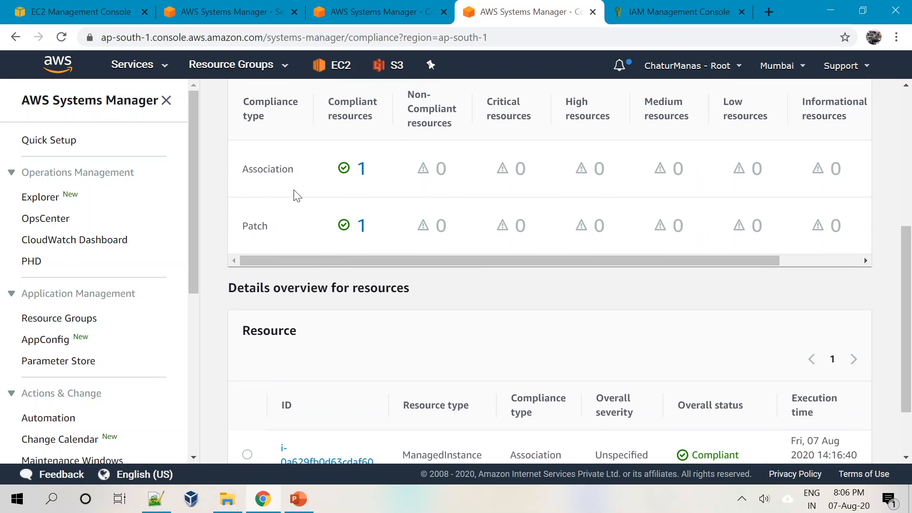
double_click(268, 169)
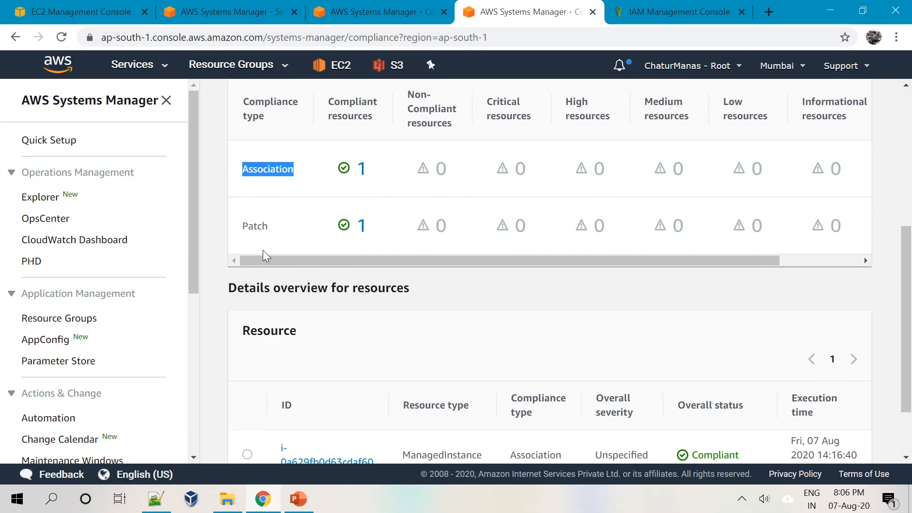
double_click(243, 228)
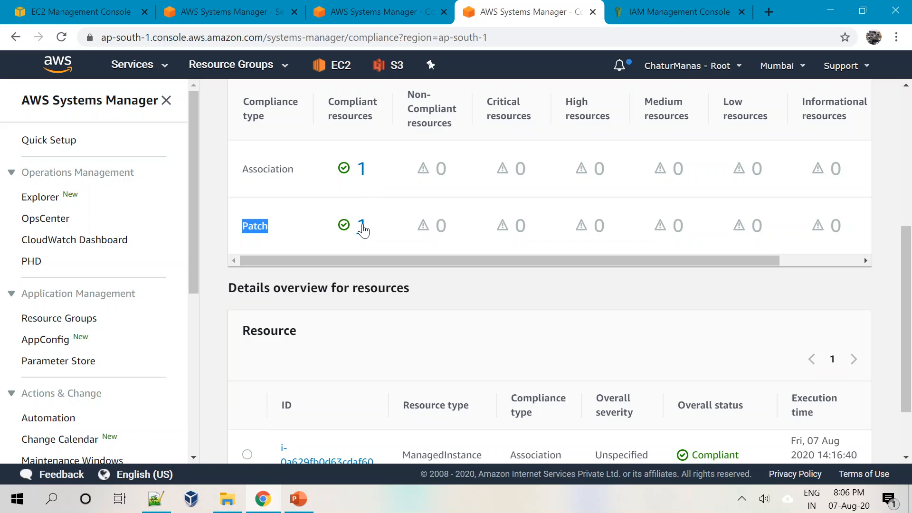
scroll(365, 247, "down", 2)
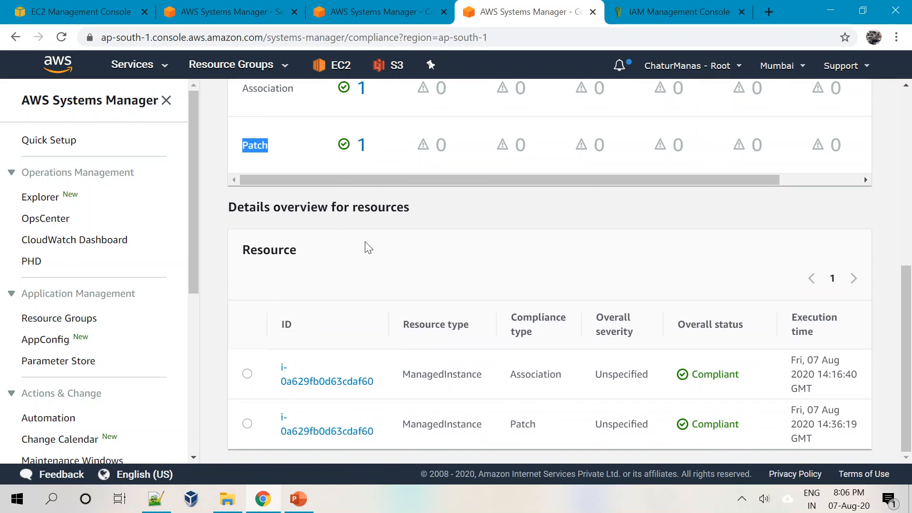
scroll(404, 273, "up", 2)
scroll(405, 273, "down", 2)
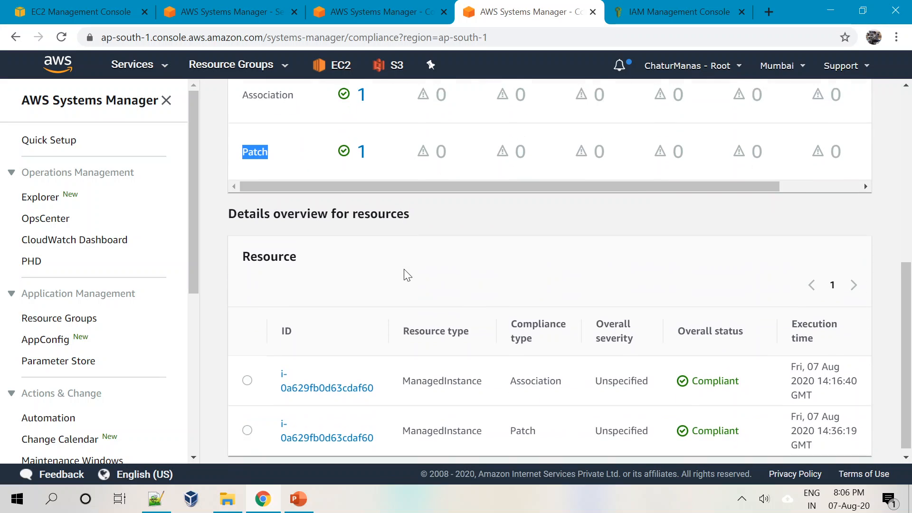
scroll(380, 233, "up", 1)
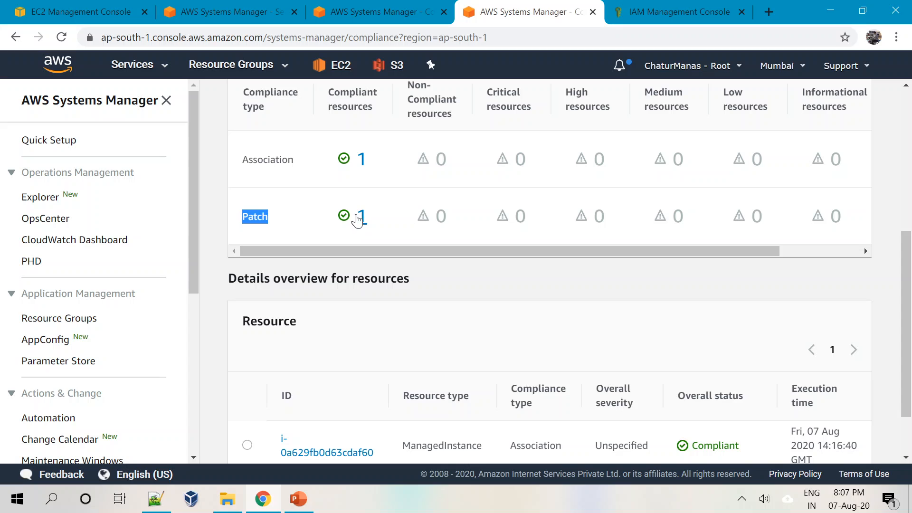
Step: Filter the resource details overview to compliant Patch resources and examine the instance's status and execution time
left_click(357, 220)
scroll(549, 354, "down", 1)
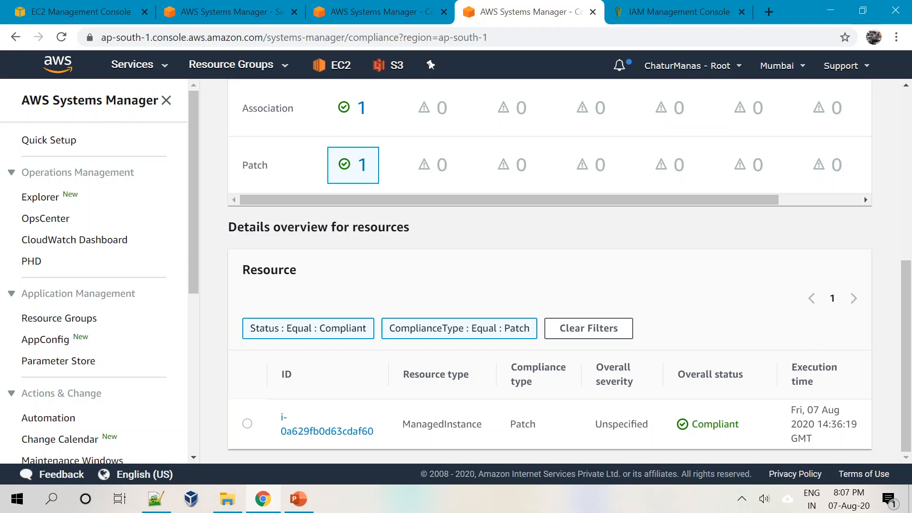
left_click_drag(808, 410, 813, 440)
left_click(331, 248)
left_click_drag(905, 325, 898, 205)
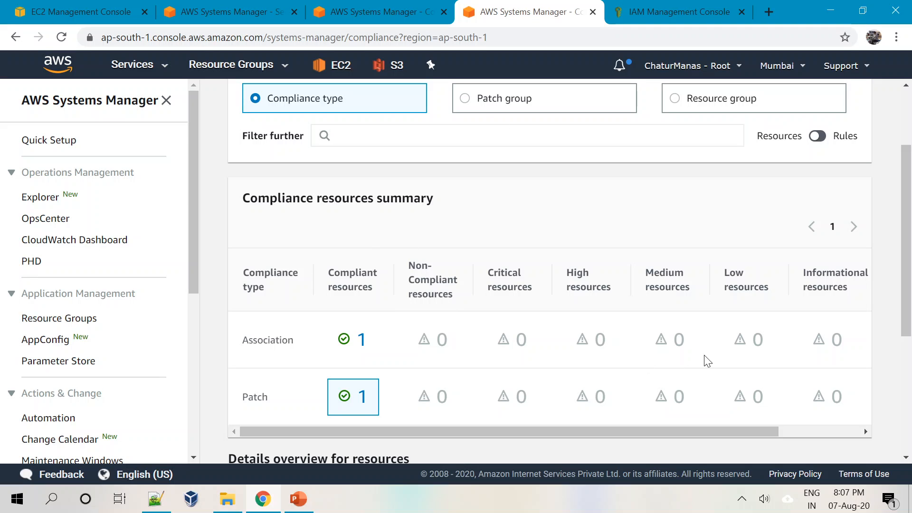
left_click_drag(908, 278, 889, 373)
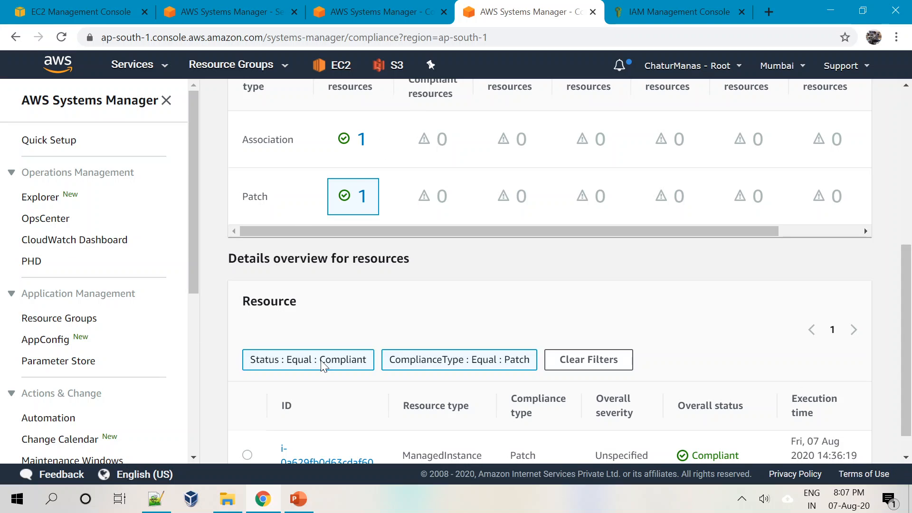
scroll(290, 387, "down", 1)
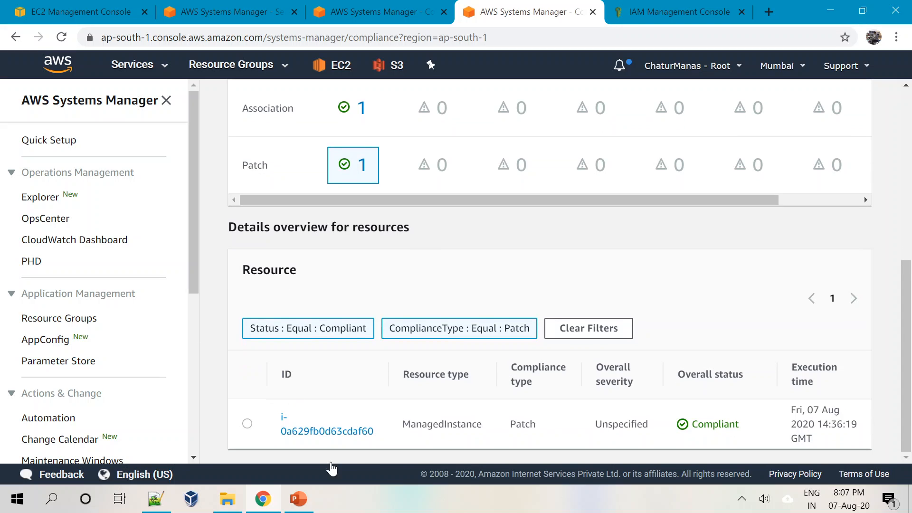
left_click_drag(908, 397, 901, 159)
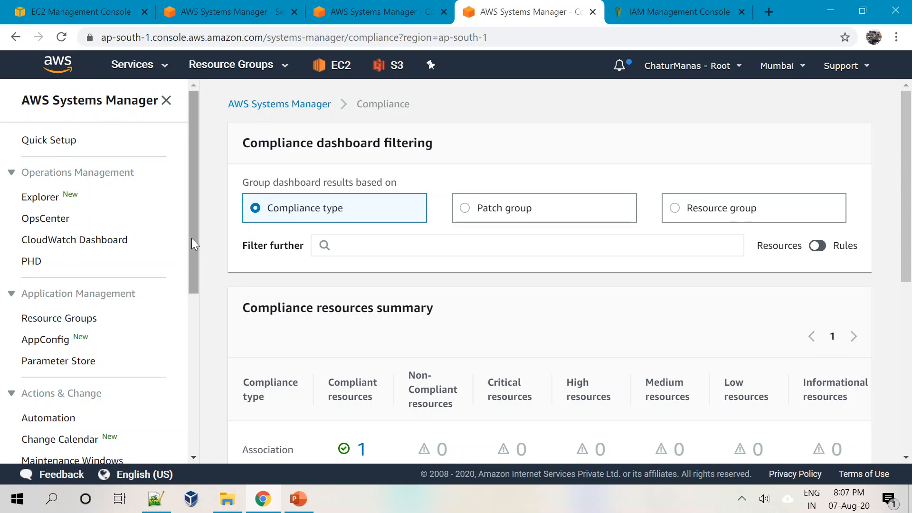
Step: Open Distributor, dismiss its help information, and browse the packages owned by Amazon
left_click_drag(191, 238, 198, 107)
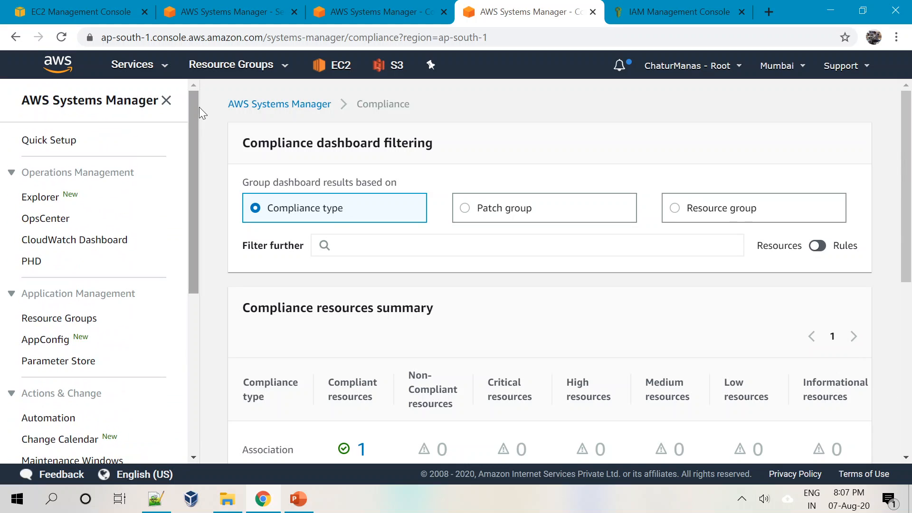
left_click_drag(197, 209, 170, 377)
left_click(46, 389)
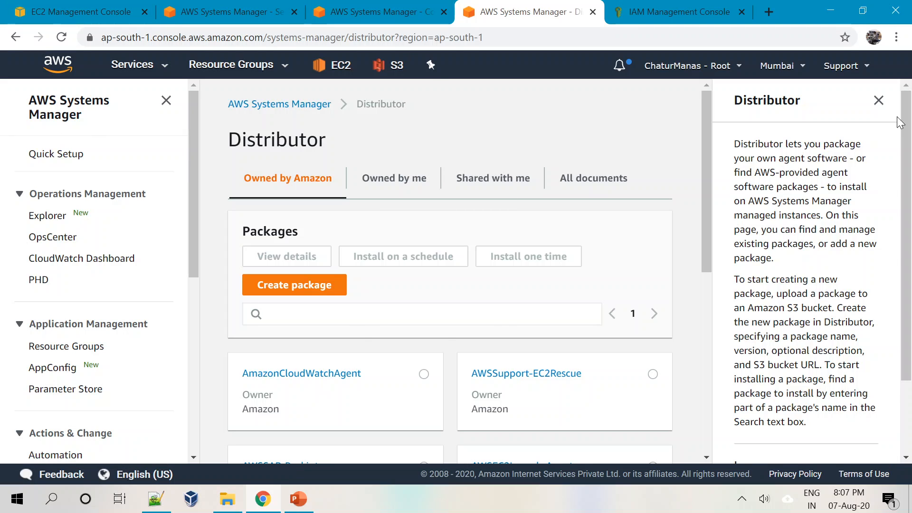
left_click(879, 102)
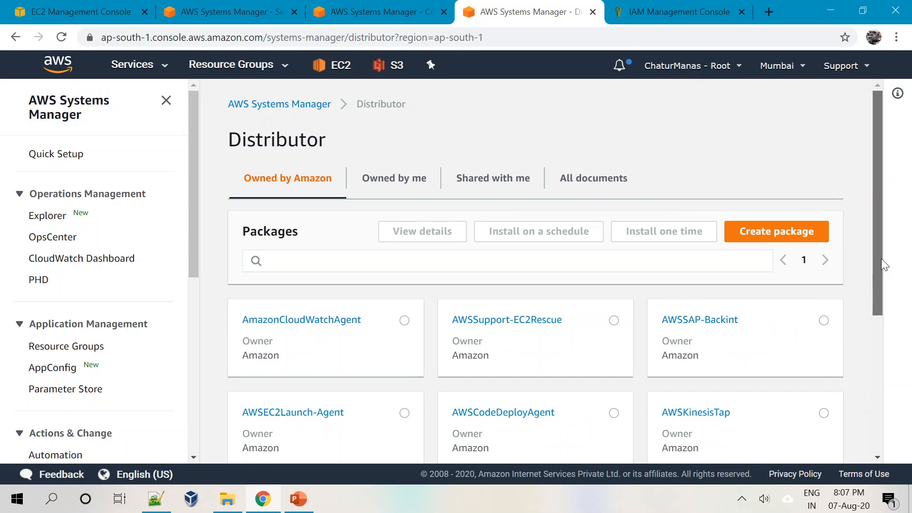
left_click_drag(882, 258, 879, 299)
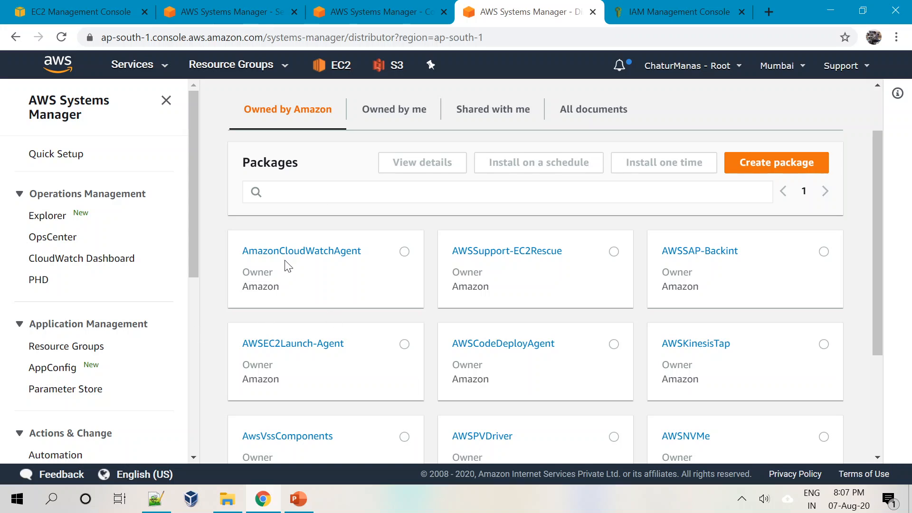
left_click_drag(881, 262, 833, 259)
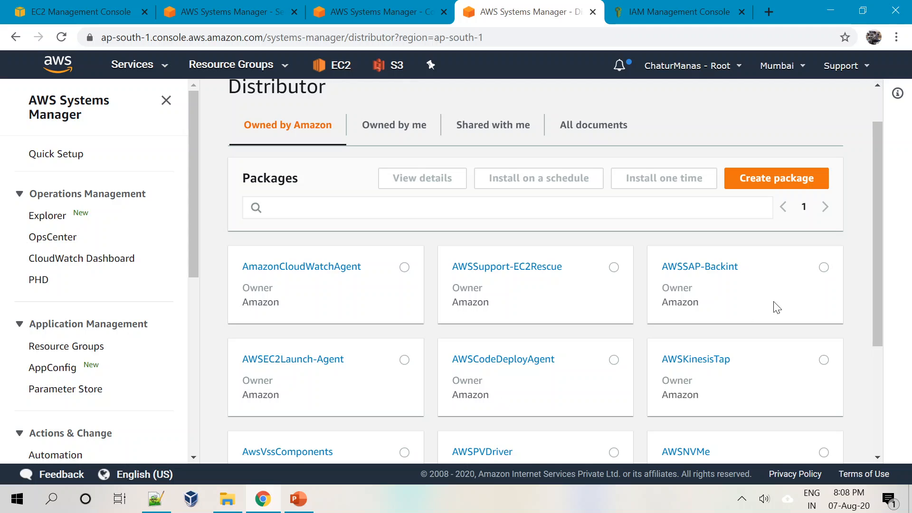
left_click_drag(874, 292, 878, 314)
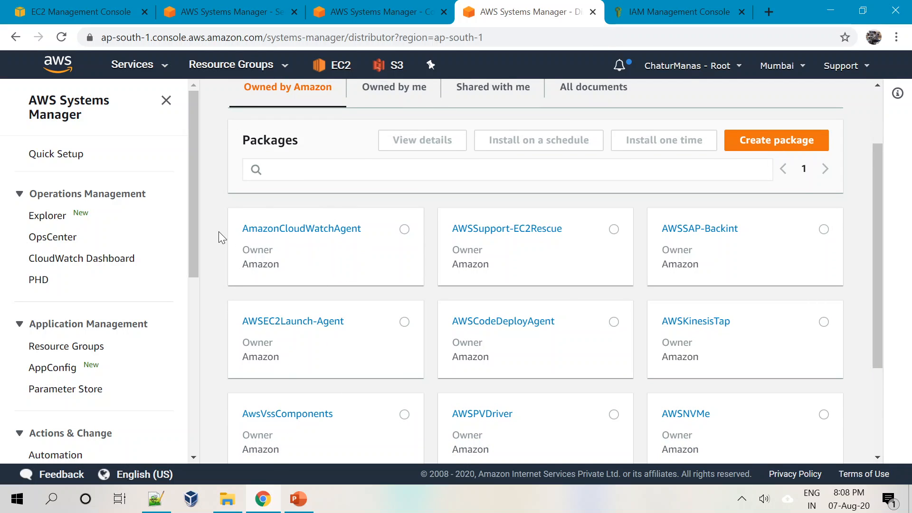
Step: Select the AmazonCloudWatchAgent package, review its installation options, and start a one-time install
left_click(405, 229)
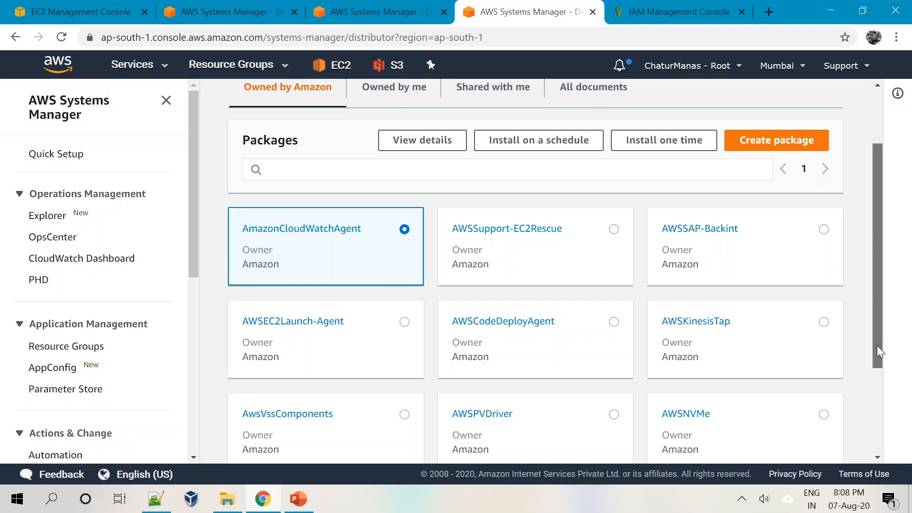
left_click_drag(877, 346, 878, 328)
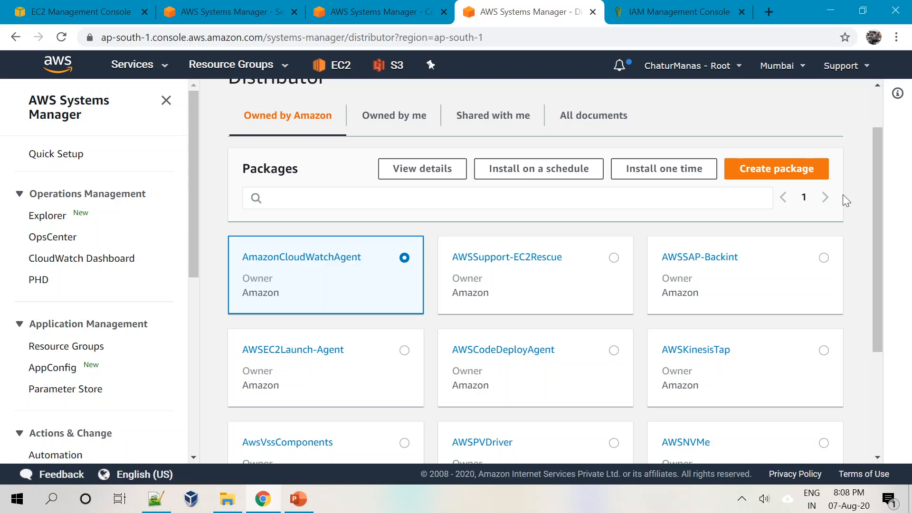
left_click_drag(880, 238, 877, 250)
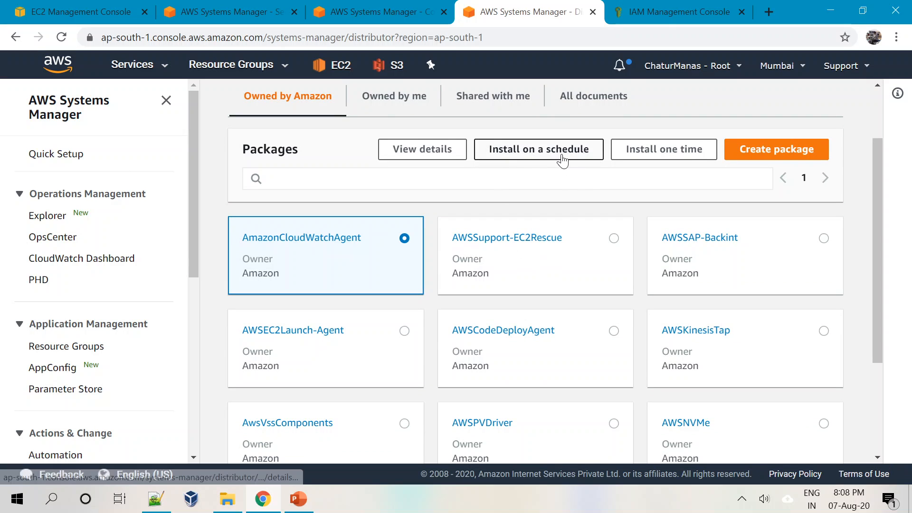
scroll(335, 332, "up", 2)
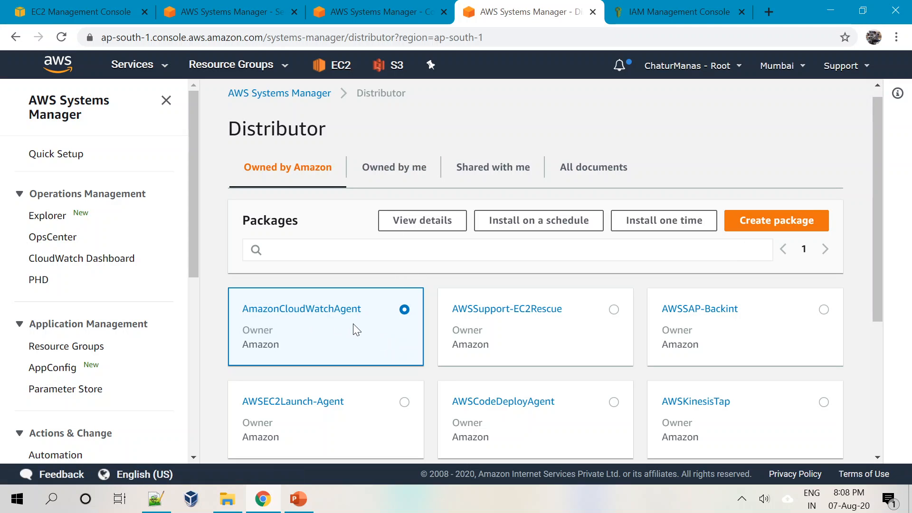
scroll(352, 342, "down", 1)
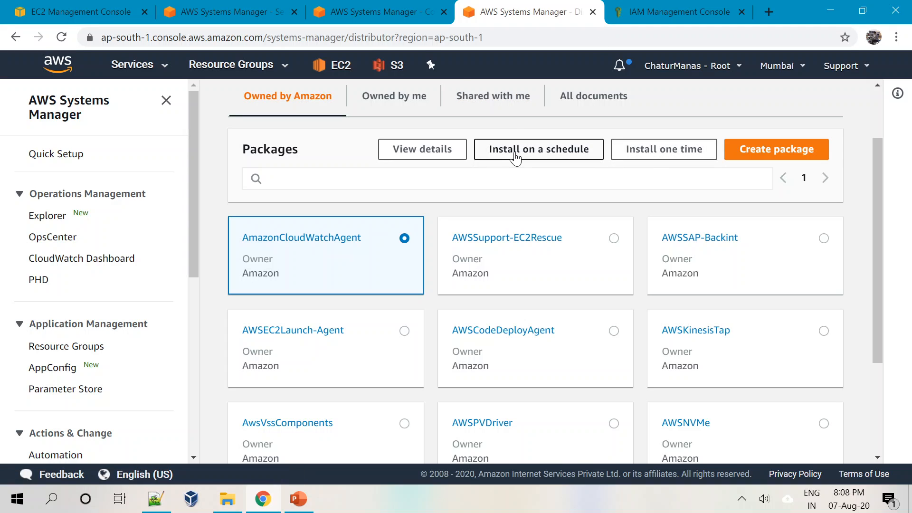
left_click(661, 152)
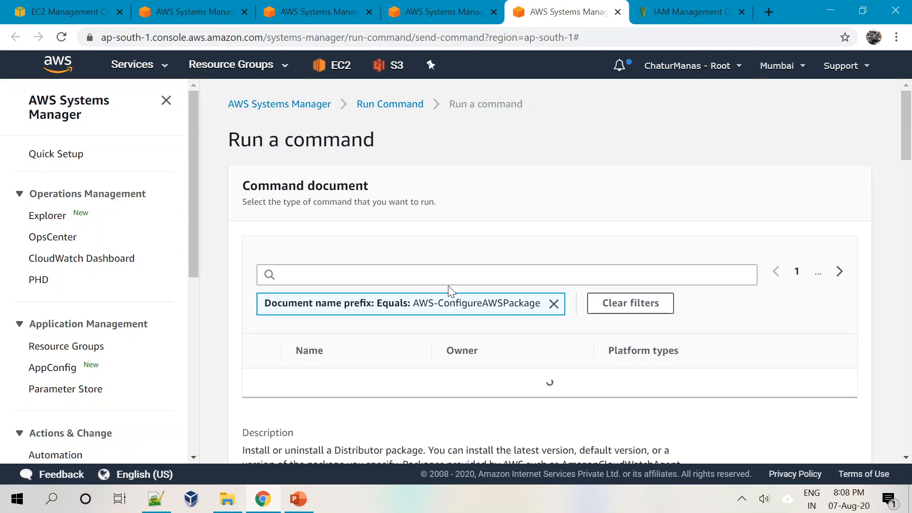
Step: Examine the AWS-ConfigureAWSPackage document and prefilled parameters on the Run a command page, checking back against the selected Distributor package
scroll(451, 292, "down", 2)
scroll(451, 292, "down", 2)
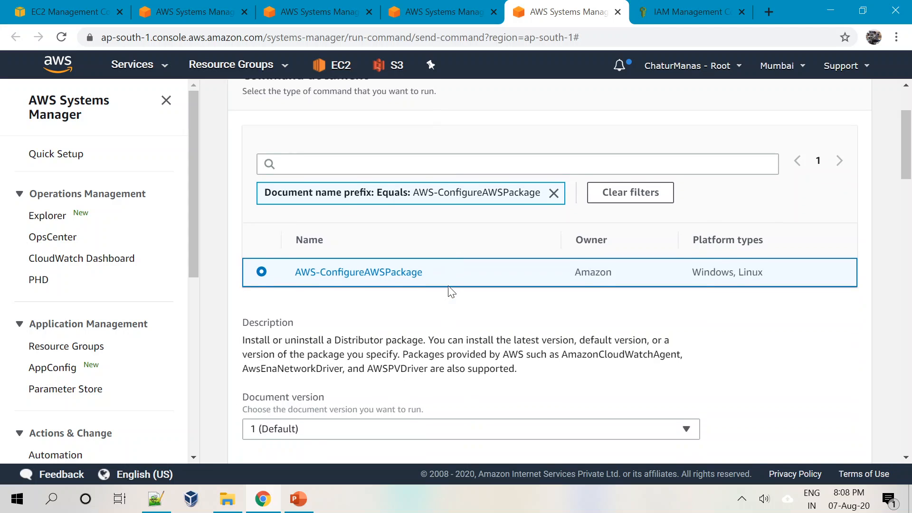
scroll(451, 292, "up", 3)
scroll(452, 292, "down", 7)
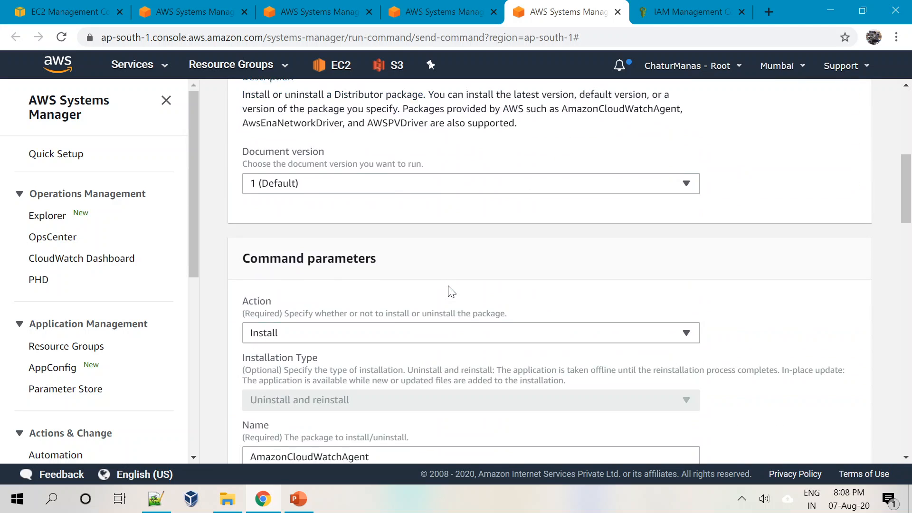
scroll(451, 292, "up", 3)
scroll(451, 292, "up", 5)
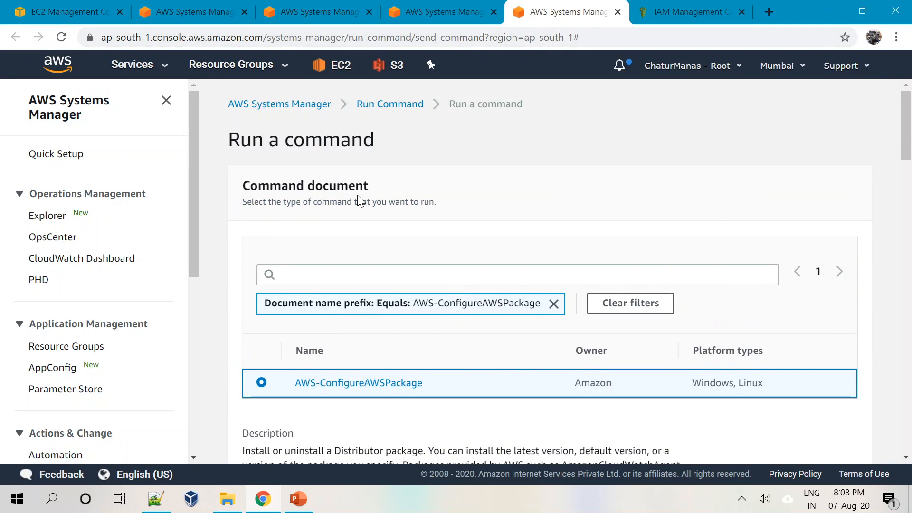
left_click_drag(226, 141, 401, 147)
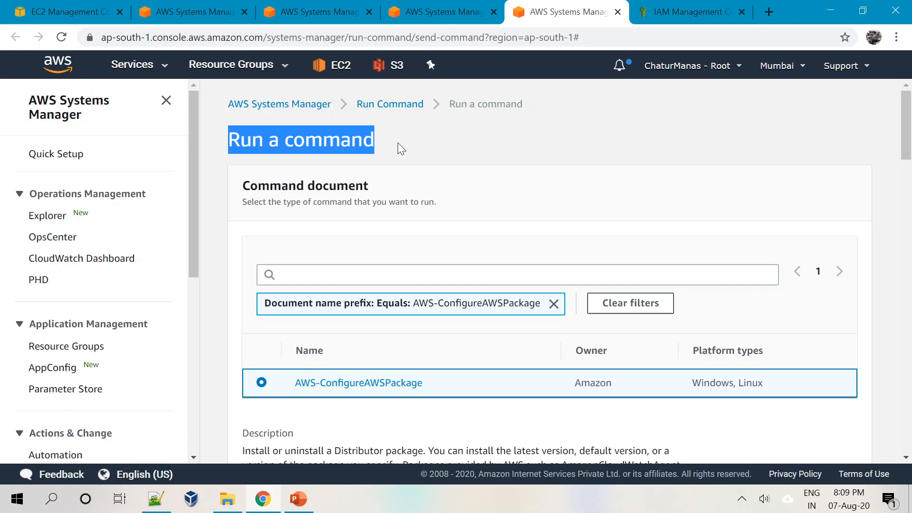
left_click(473, 137)
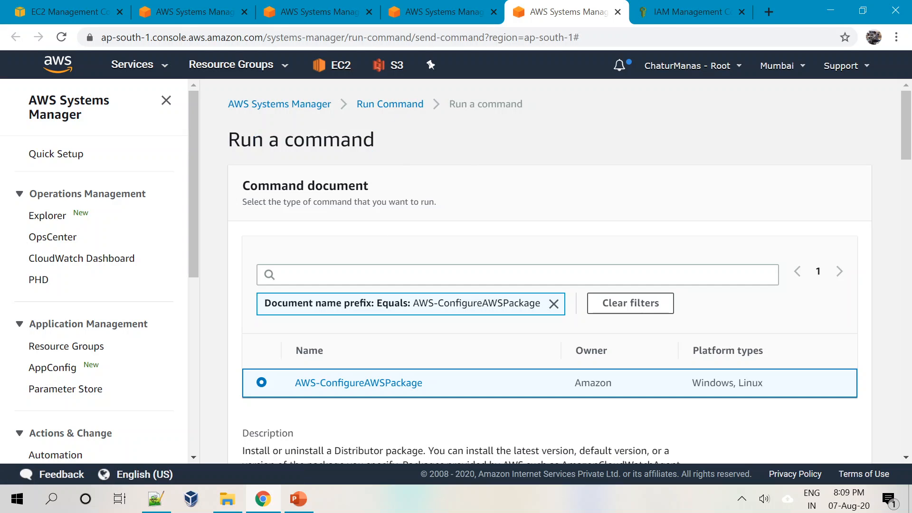
left_click(442, 12)
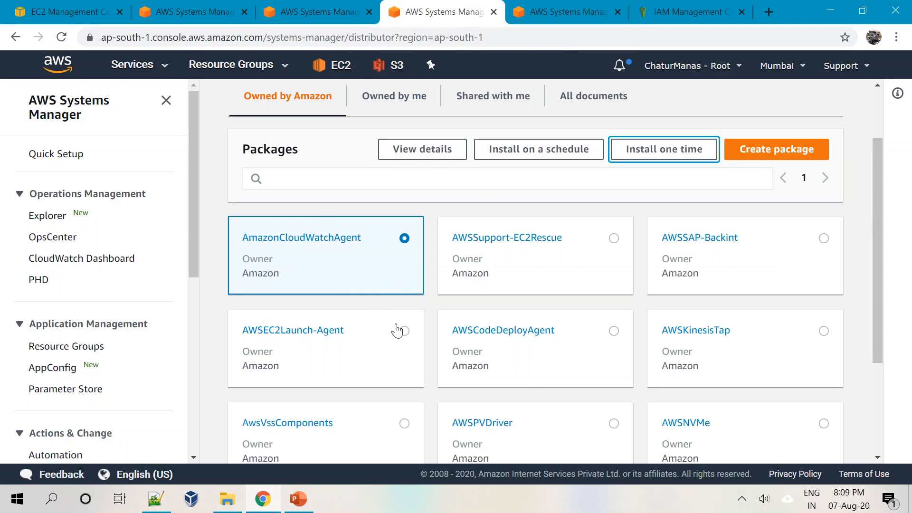
left_click(566, 10)
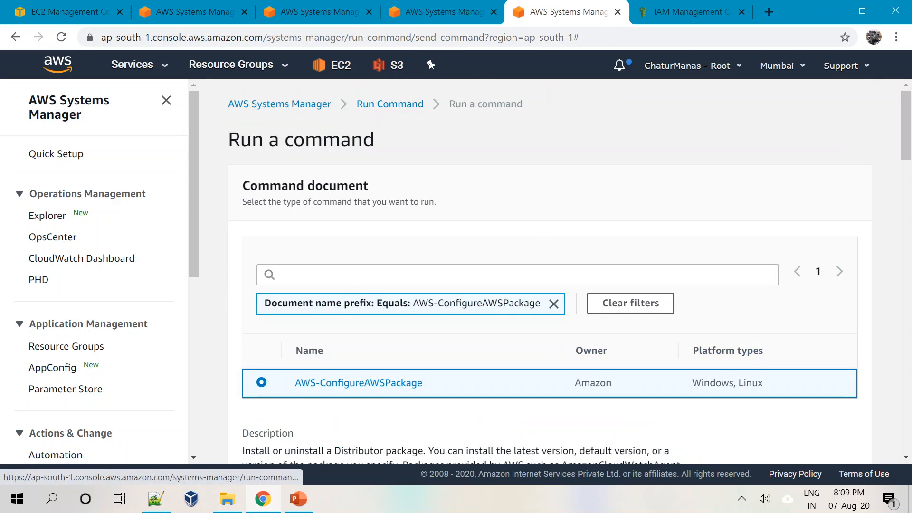
Step: Review the install command parameters and manually choose the SSM Test -1 instance as the command target
scroll(340, 312, "down", 5)
scroll(343, 314, "down", 7)
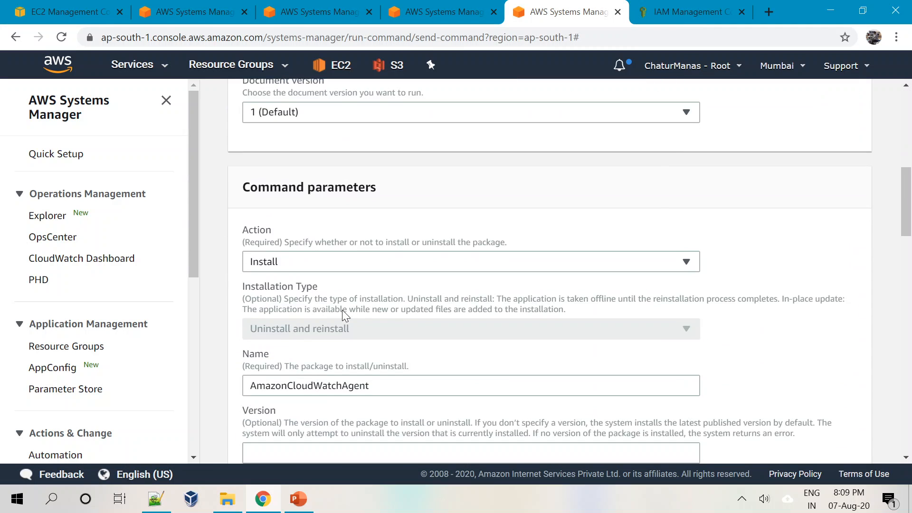
scroll(544, 338, "down", 6)
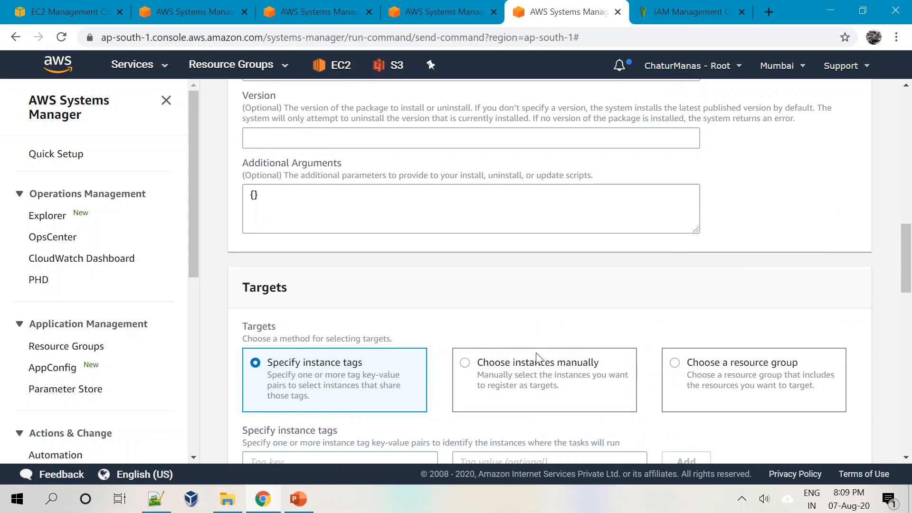
scroll(399, 112, "down", 3)
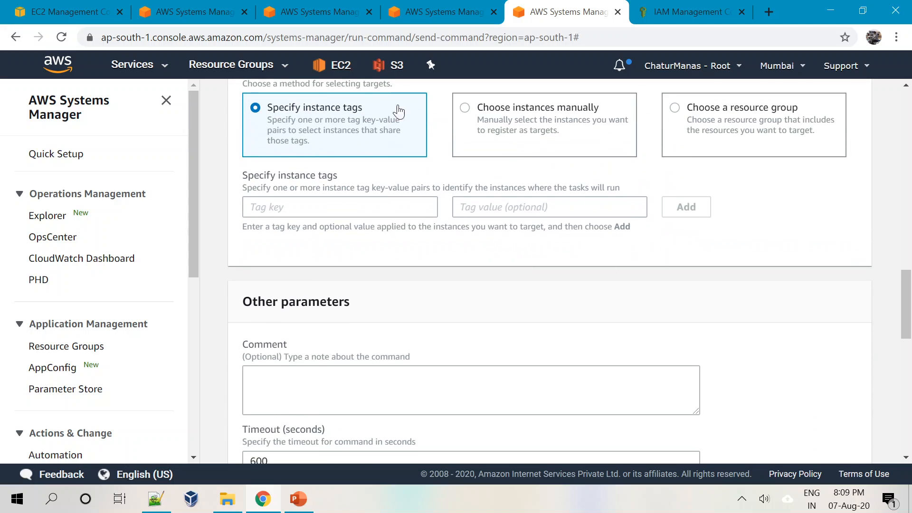
left_click(467, 110)
left_click(262, 335)
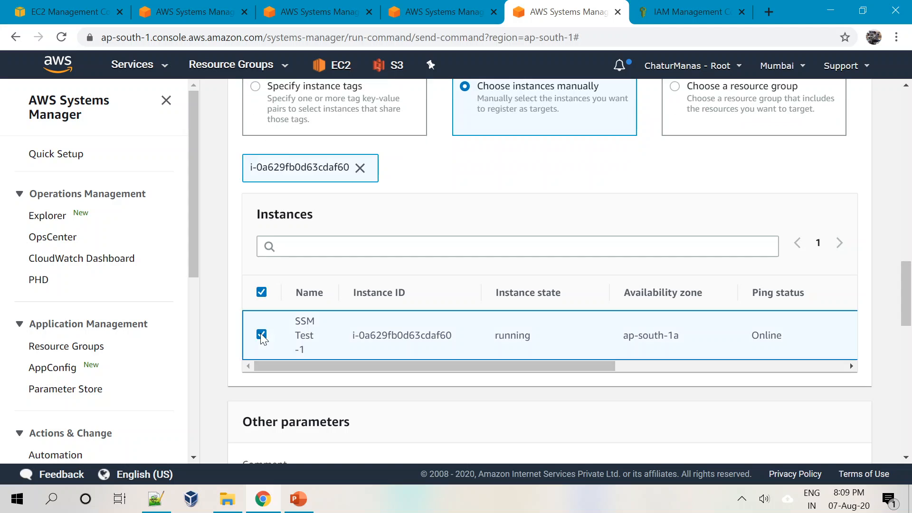
Step: Disable writing the command output to an S3 bucket and run the package install command on the chosen instance
scroll(744, 365, "down", 4)
scroll(740, 378, "up", 3)
scroll(738, 379, "down", 9)
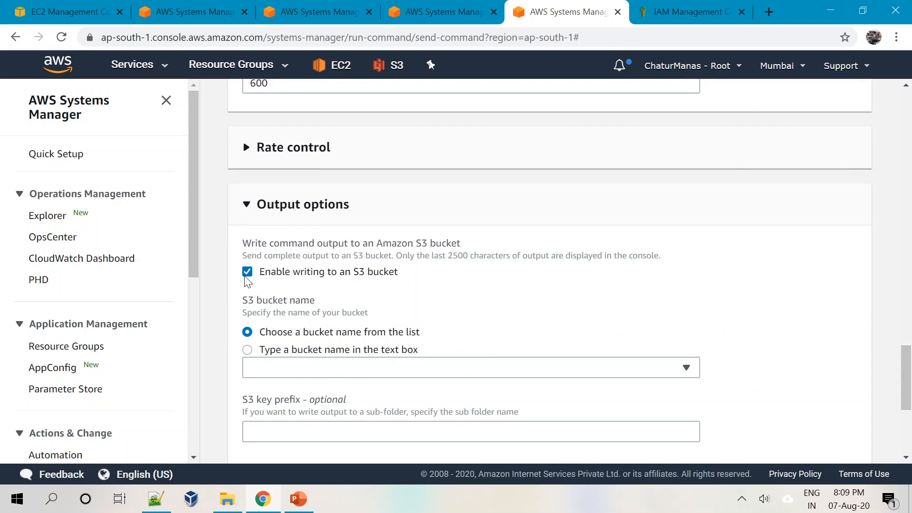
left_click(248, 272)
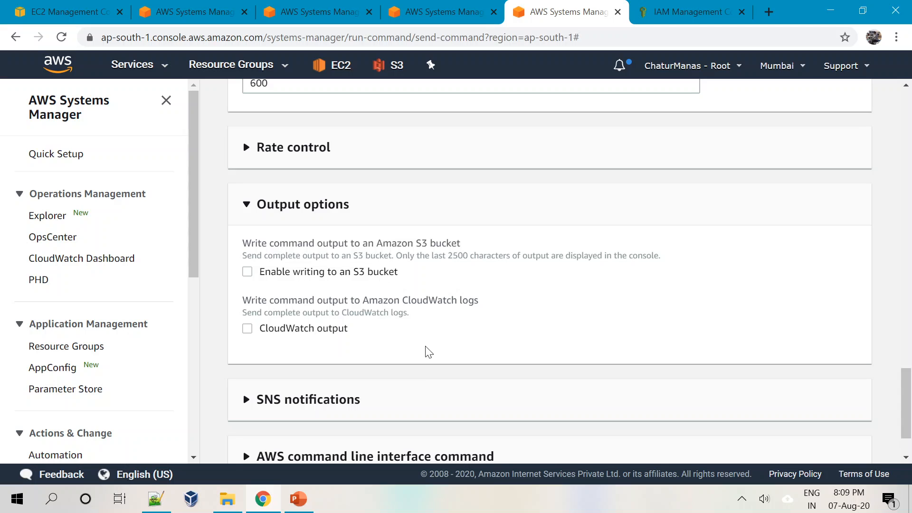
scroll(430, 350, "down", 2)
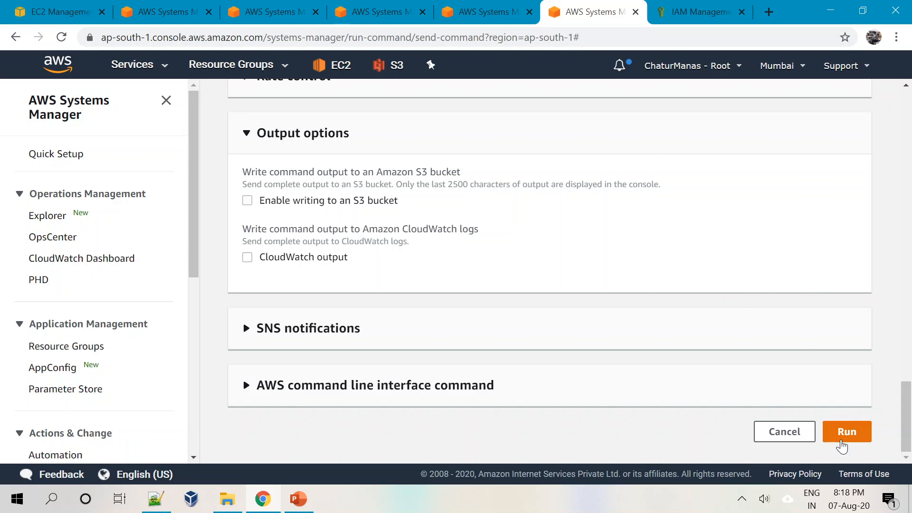
left_click(842, 444)
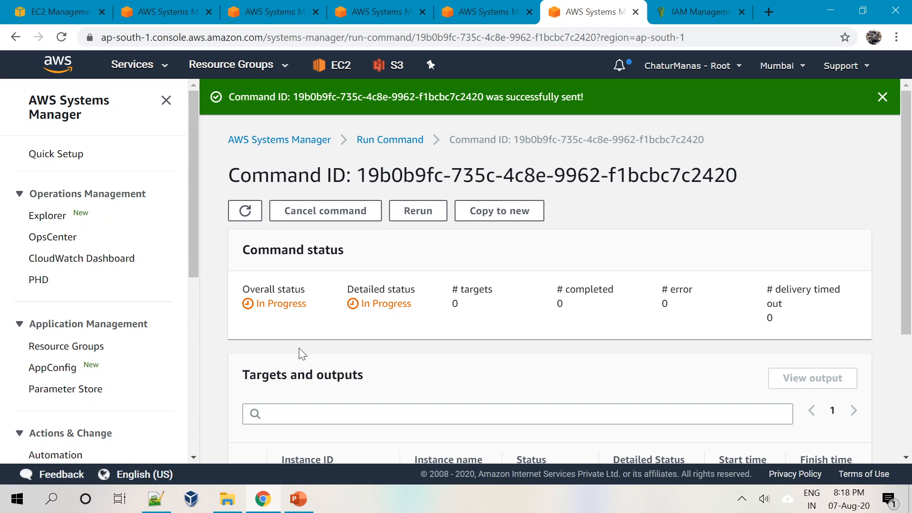
Step: Refresh the sent command's page and check its overall status, detailed status, targets and completed count
left_click(246, 210)
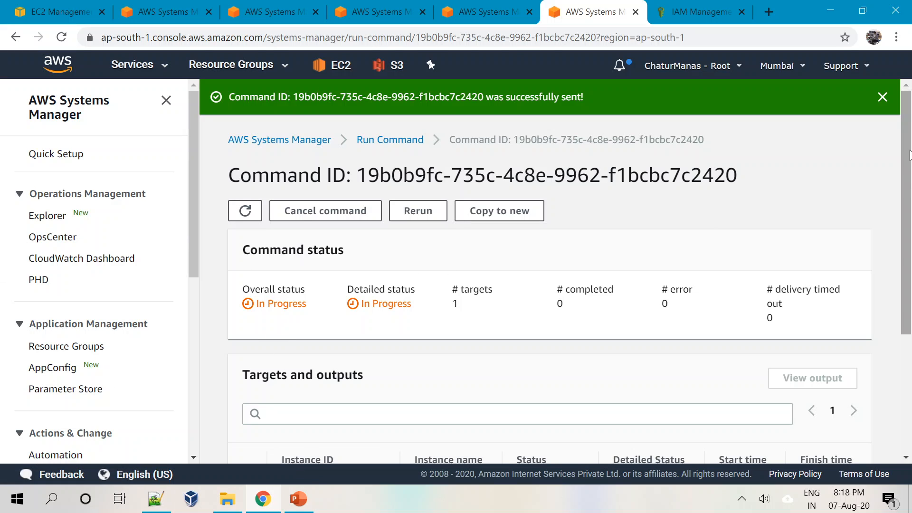
left_click_drag(909, 156, 883, 132)
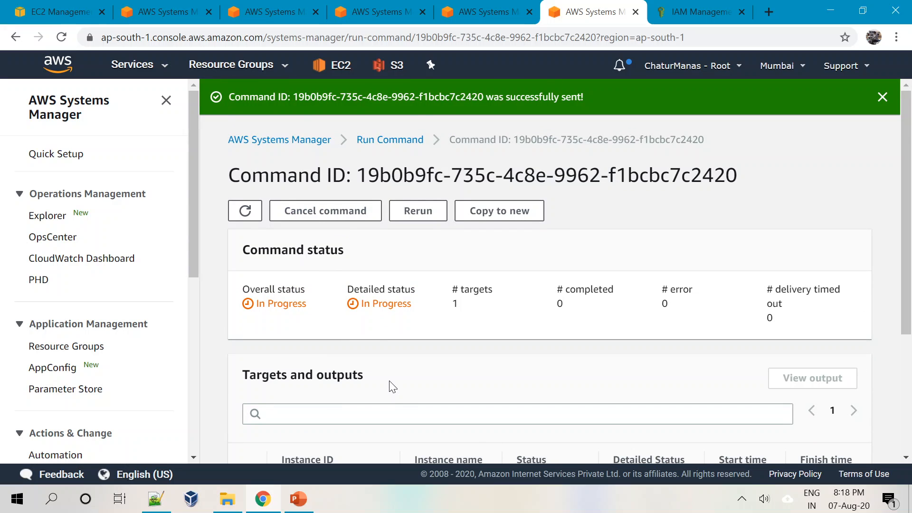
left_click(741, 498)
left_click(627, 508)
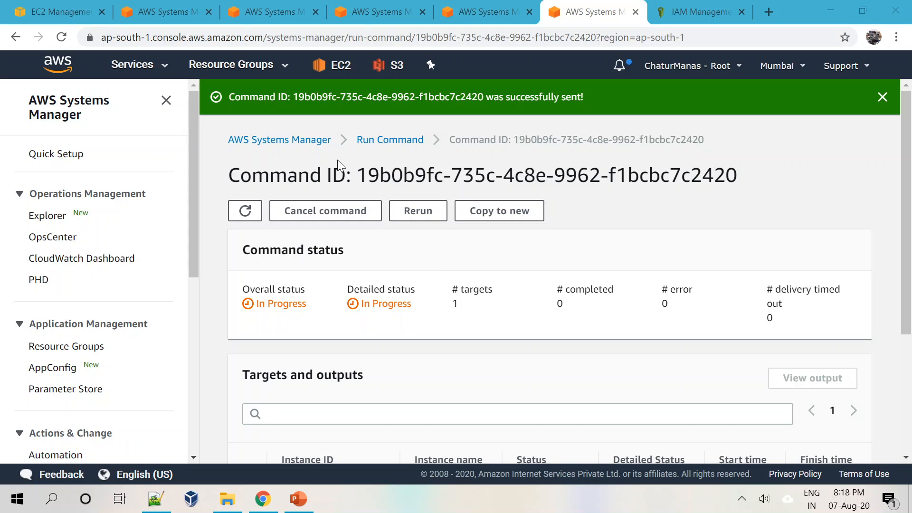
left_click(245, 210)
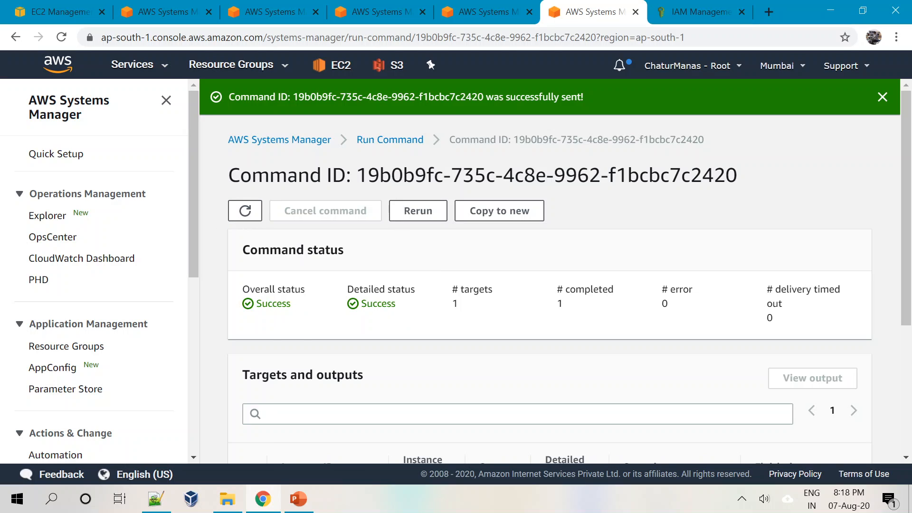
left_click_drag(257, 304, 563, 322)
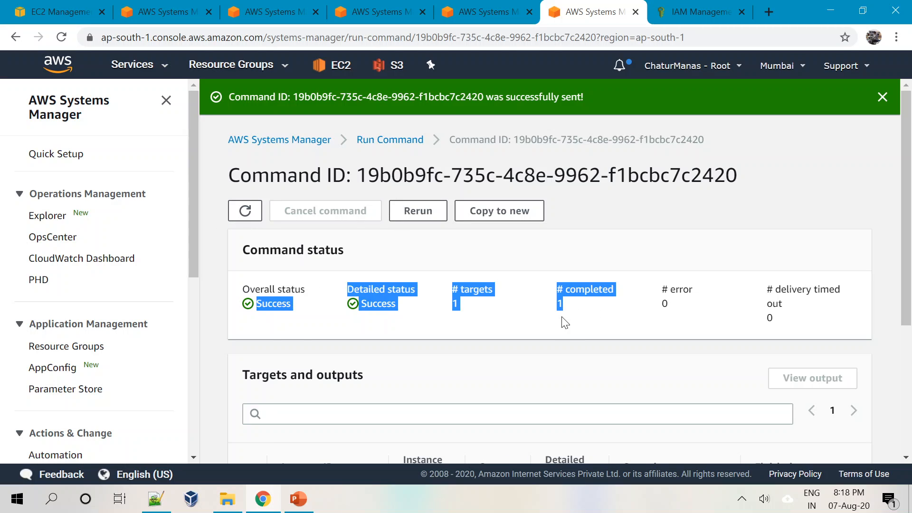
left_click(558, 328)
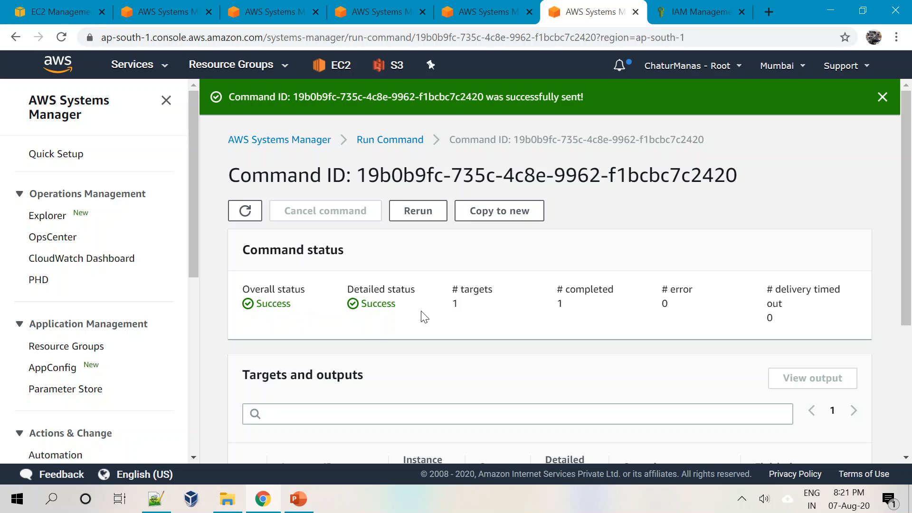
left_click_drag(907, 228, 904, 181)
Step: Refresh the Session Manager sessions list and switch to the instance's open terminal session
left_click(149, 11)
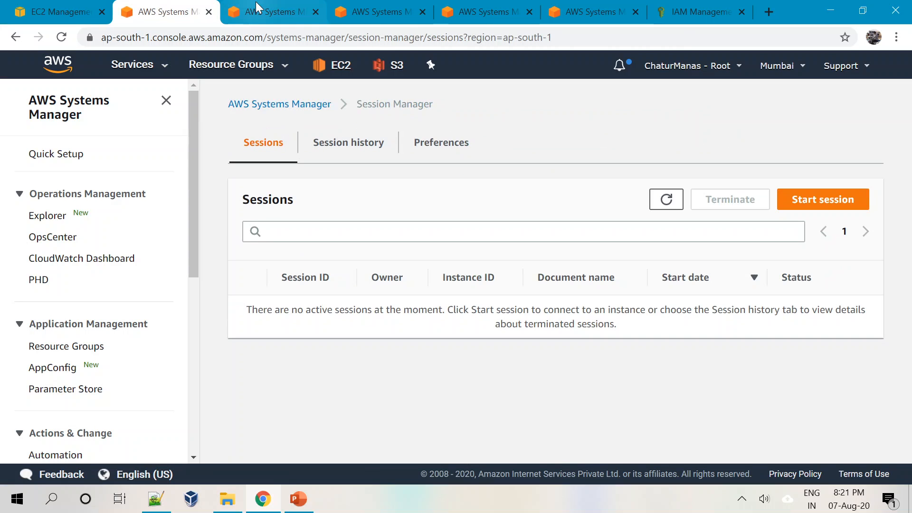
left_click(666, 199)
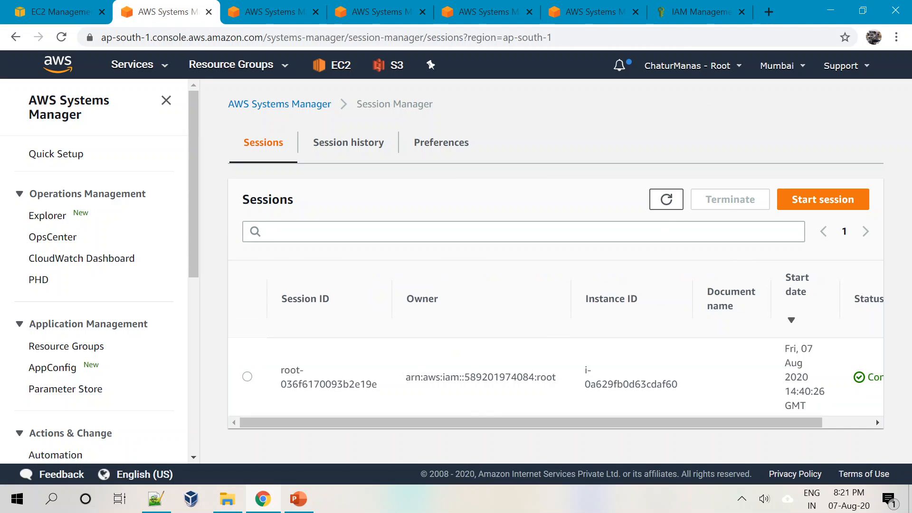
left_click(277, 16)
left_click(367, 7)
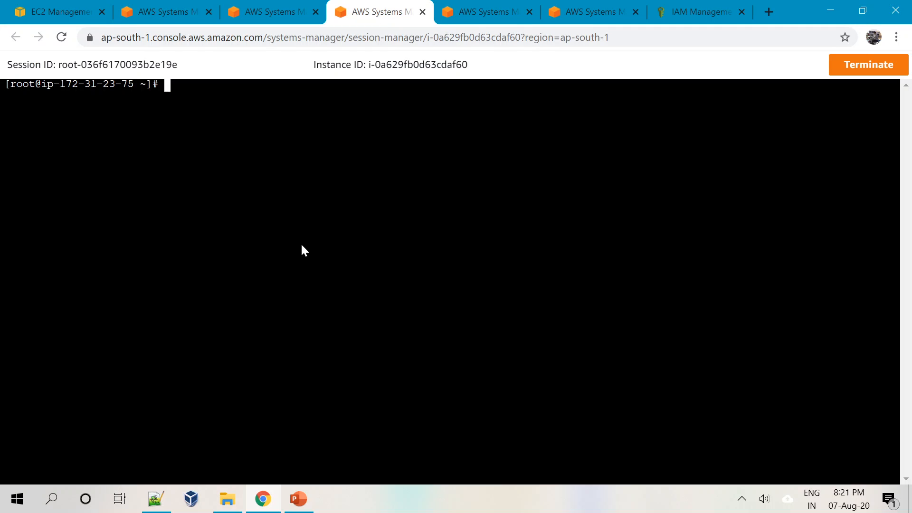
Step: Check the CloudWatch agent service in the session terminal with "status amazon-cloudwatch-agent"
key("Return")
key("Return")
key("Return")
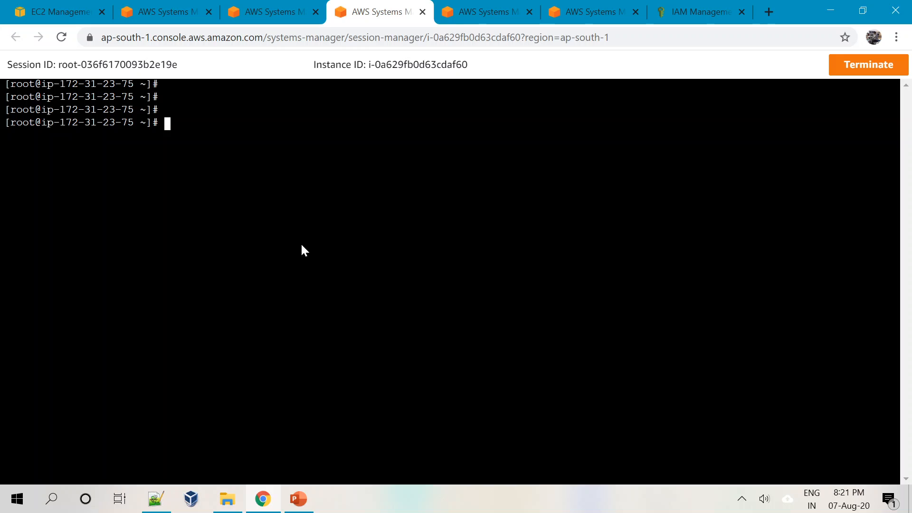
type("status amaz")
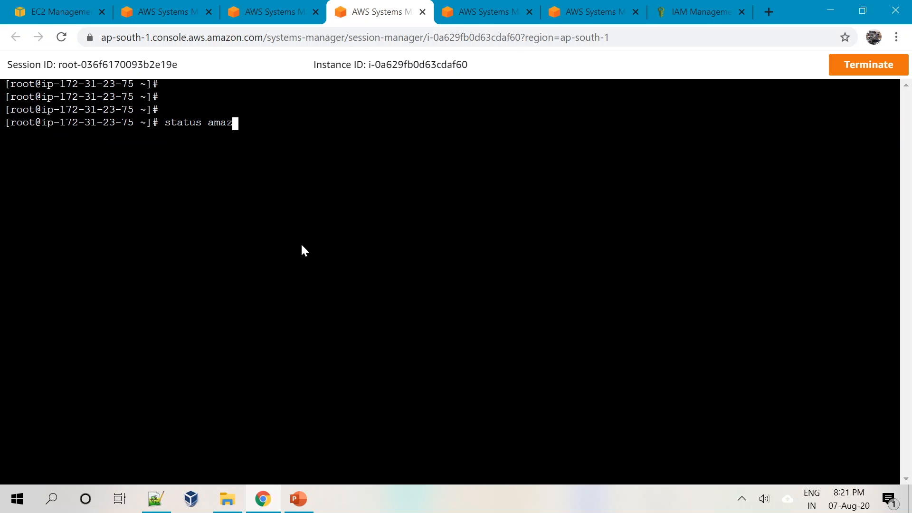
type("on-cloudwatch-agent")
key("Return")
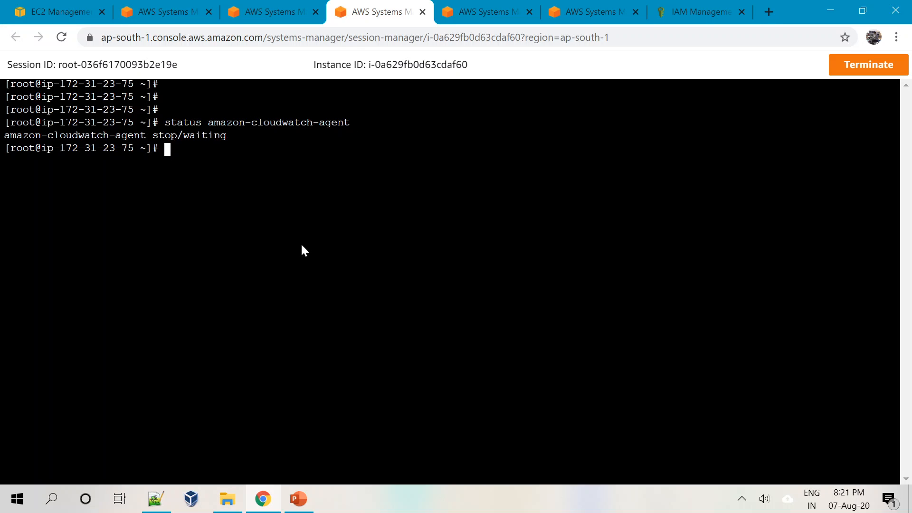
Step: Start the CloudWatch agent service by running "start amazon-cloudwatch-agent" in the session terminal
key("Up")
key("Left")
key("Left")
key("Left")
key("Left")
key("Left")
key("Left")
key("Left")
key("Left")
key("Left")
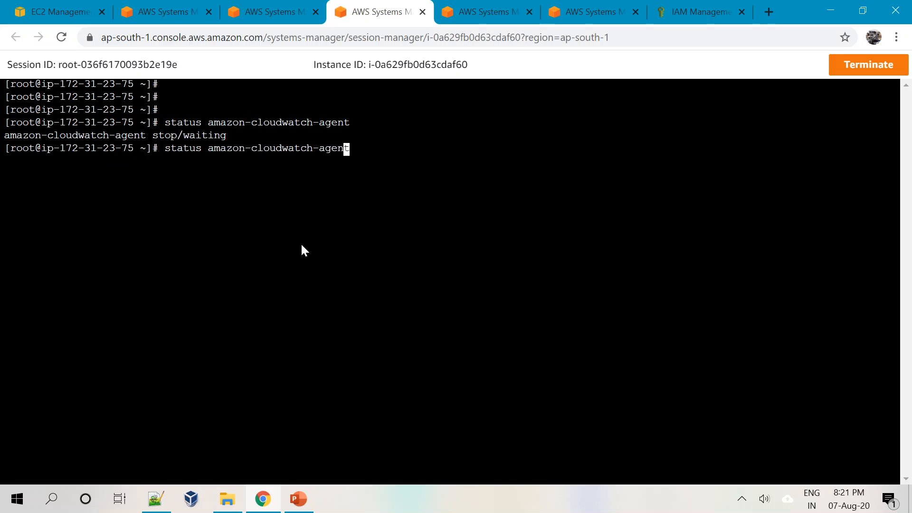
key("Right")
key("Right")
key("Right")
key("Left")
key("Left")
key("Left")
key("Left")
key("Left")
key("Left")
key("Left")
key("Left")
key("Left")
key("Left")
key("Left")
key("Left")
key("Left")
key("Left")
key("Left")
key("Left")
key("Left")
key("Left")
key("BackSpace")
key("BackSpace")
key("BackSpace")
key("BackSpace")
key("BackSpace")
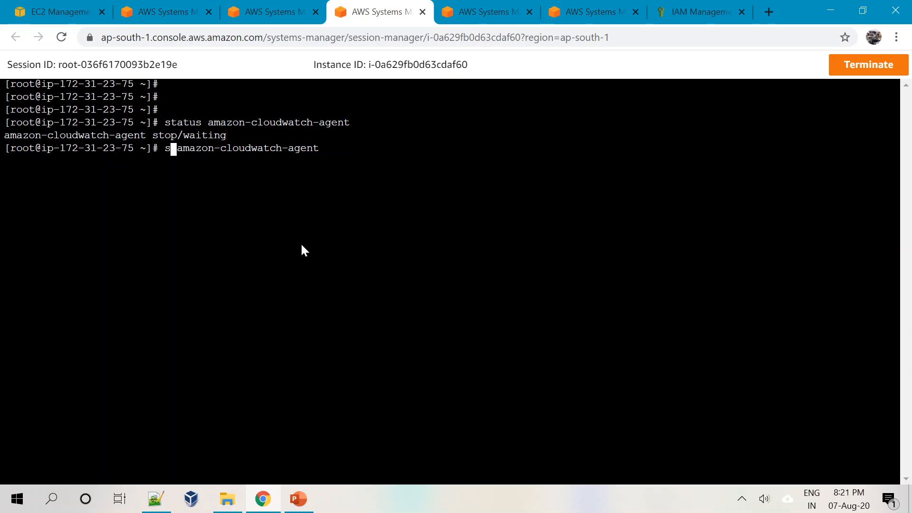
type("ast")
key("BackSpace")
key("BackSpace")
key("BackSpace")
type("tart")
key("Return")
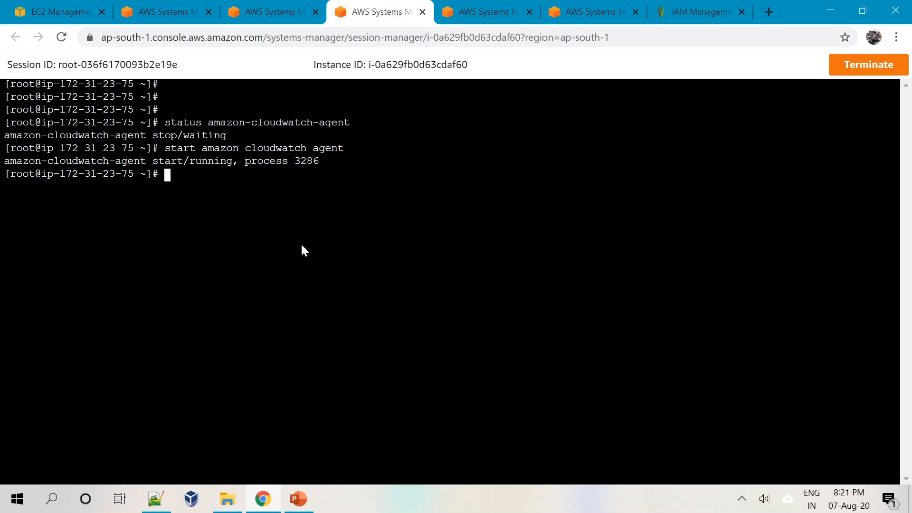
Step: Run "status amazon-cloudwatch-agent" twice to recheck the started service, and glance at the agent notes in Notepad++
key("Up")
key("Left")
key("Left")
key("Left")
key("Left")
key("Left")
key("Left")
key("Left")
key("Left")
key("Left")
key("Left")
key("Left")
key("Left")
key("Left")
key("Left")
key("Left")
key("Left")
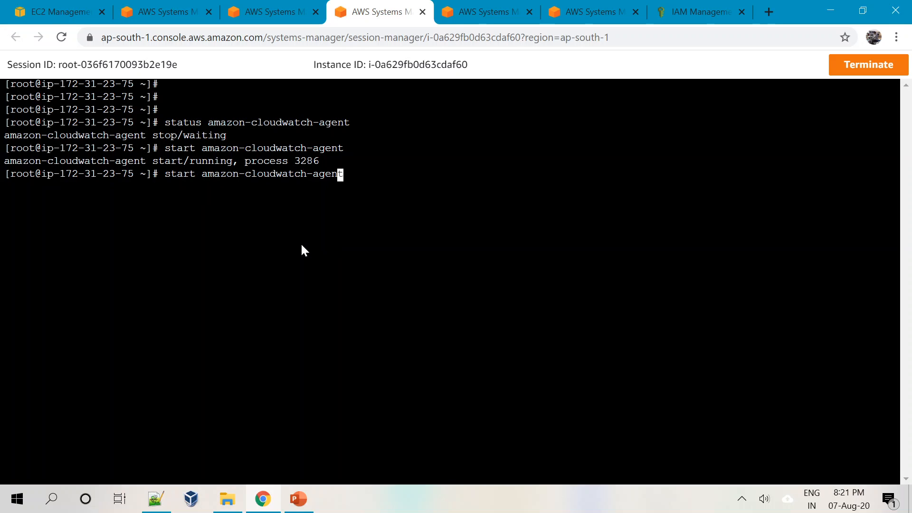
key("Left")
key("Left")
key("Left")
key("Left")
key("Left")
key("Left")
key("Left")
key("Left")
key("BackSpace")
key("BackSpace")
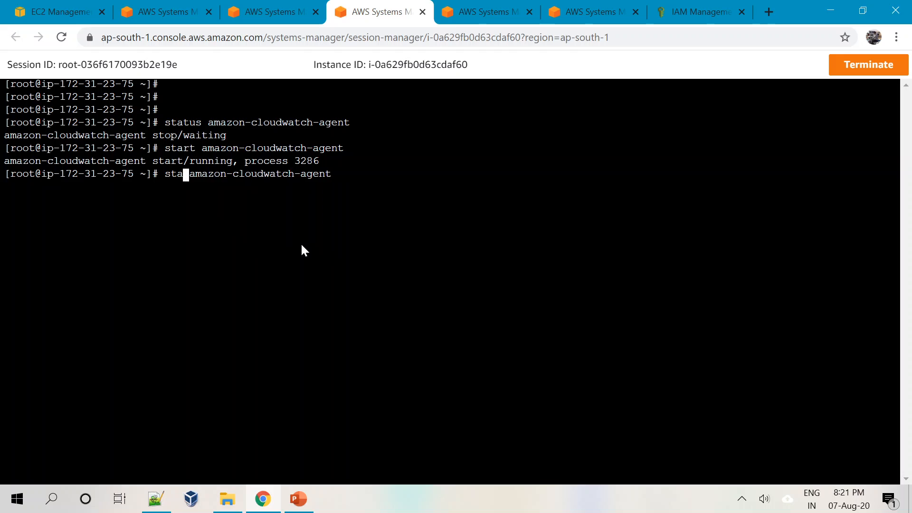
type("tus")
key("Return")
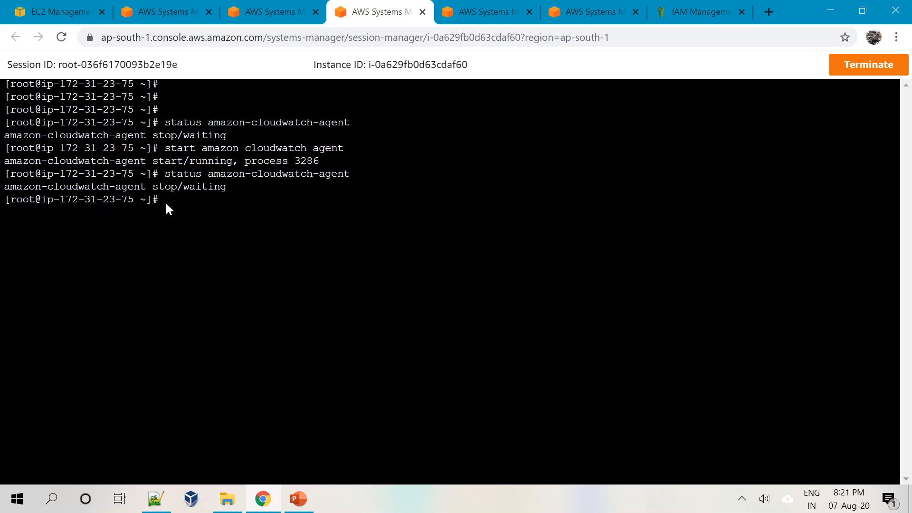
key("Up")
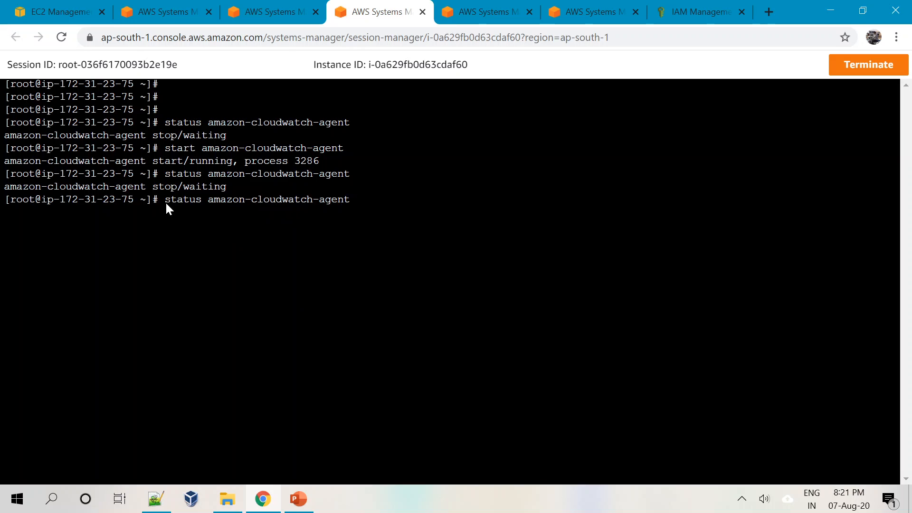
key("Return")
key("alt+Tab")
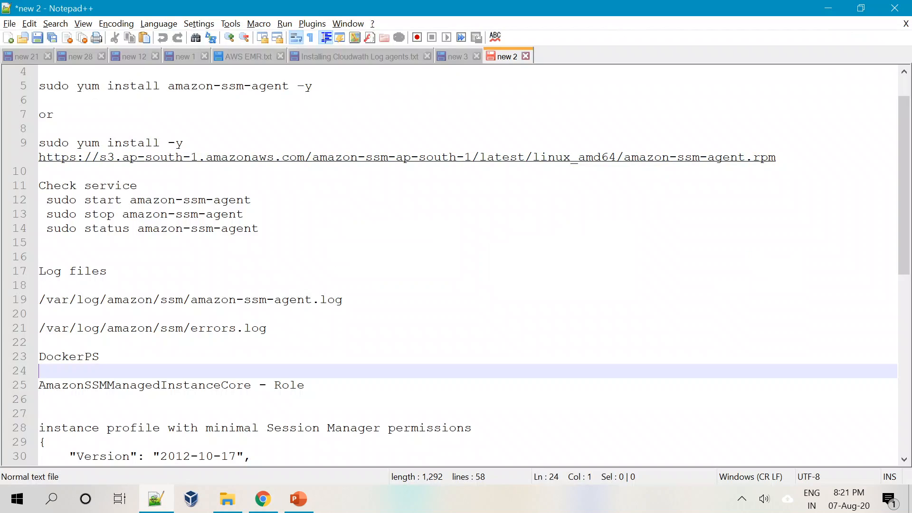
key("alt+Tab")
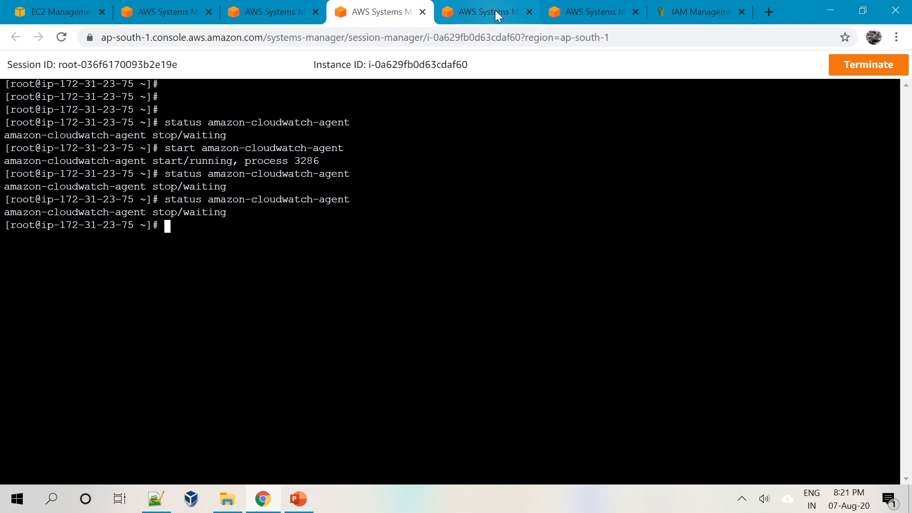
Step: Return to the Session Manager page, open State Manager and review the listed associations and their AWS-ConfigureAWSPackage documents
left_click(261, 11)
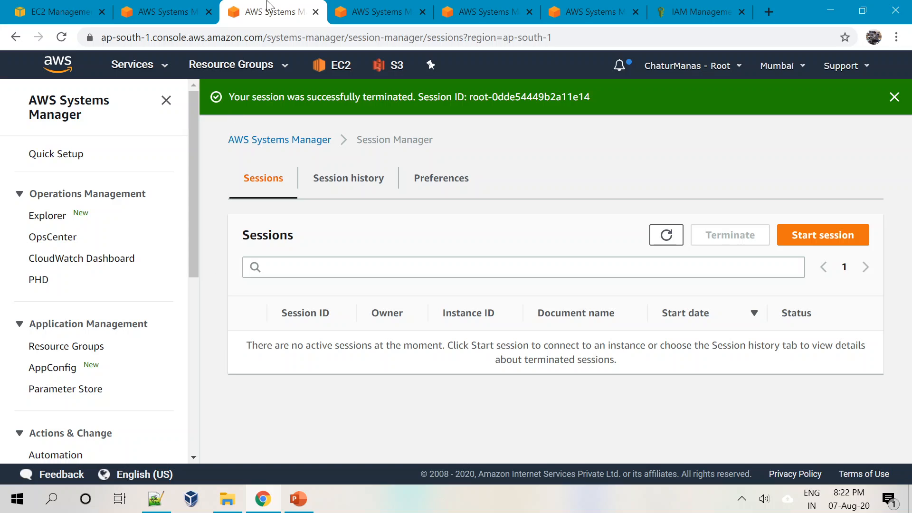
left_click(162, 11)
left_click_drag(192, 258, 173, 460)
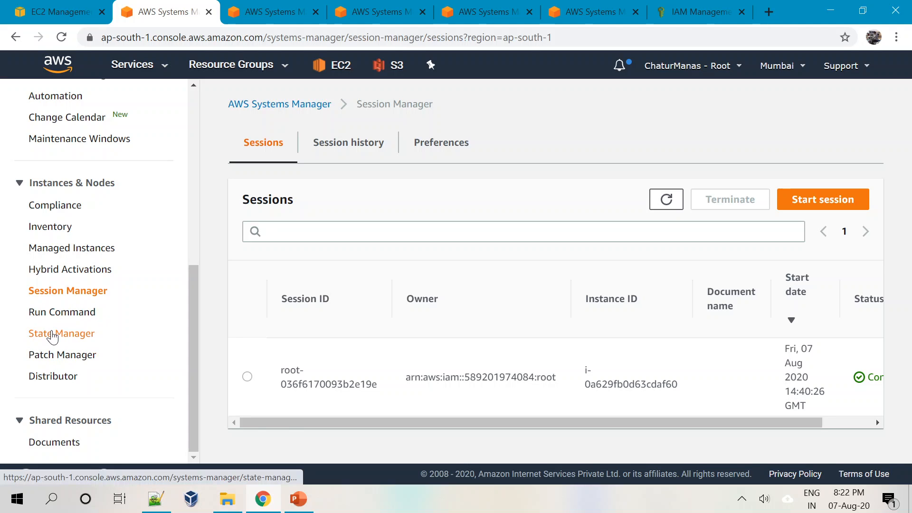
left_click(88, 334)
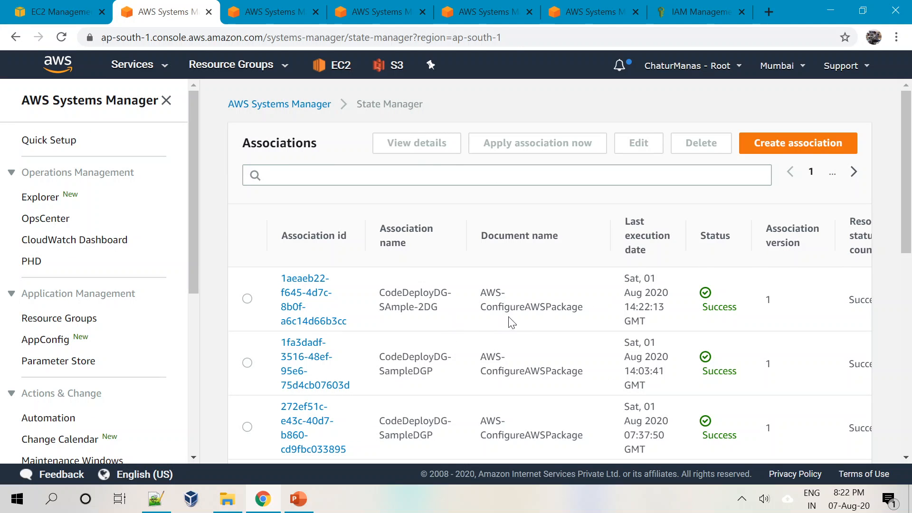
left_click_drag(525, 307, 586, 308)
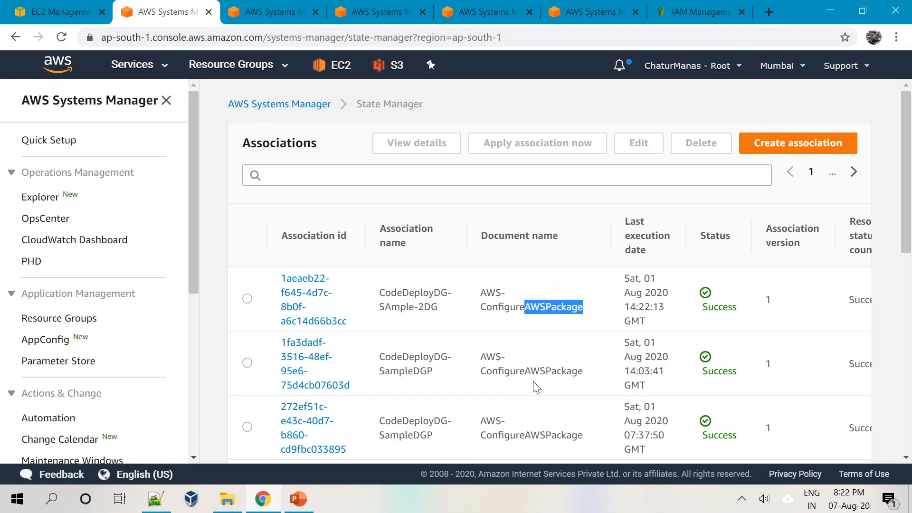
scroll(537, 388, "down", 3)
scroll(536, 388, "up", 3)
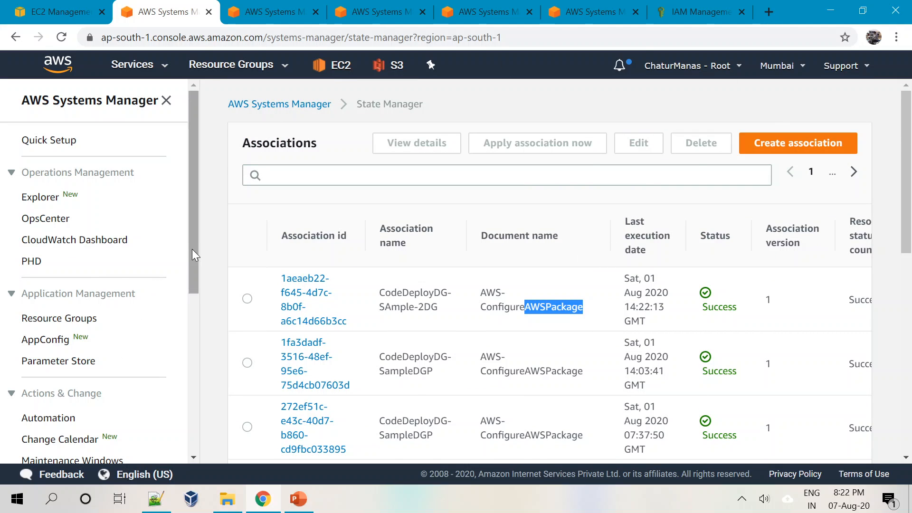
Step: View Patch Manager's patch baselines, return to the Distributor packages page and dismiss its help information
left_click_drag(192, 249, 188, 449)
left_click(56, 371)
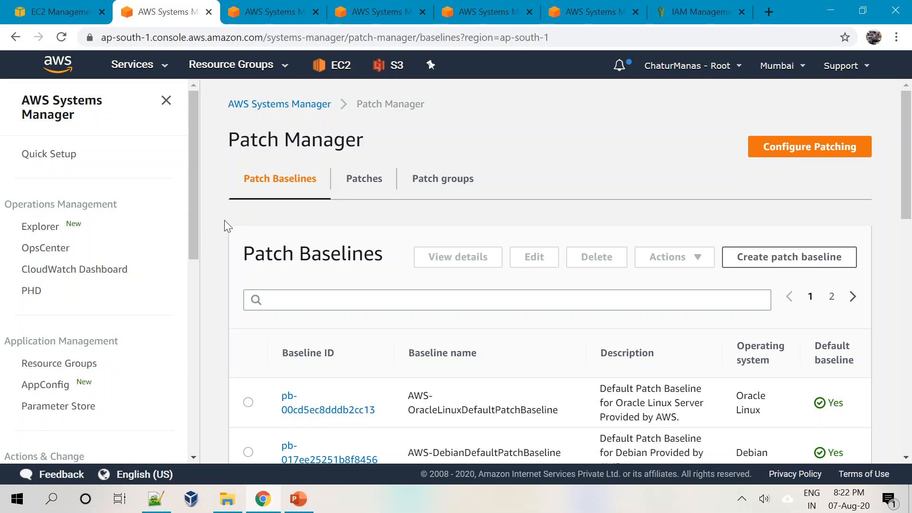
left_click_drag(194, 226, 171, 398)
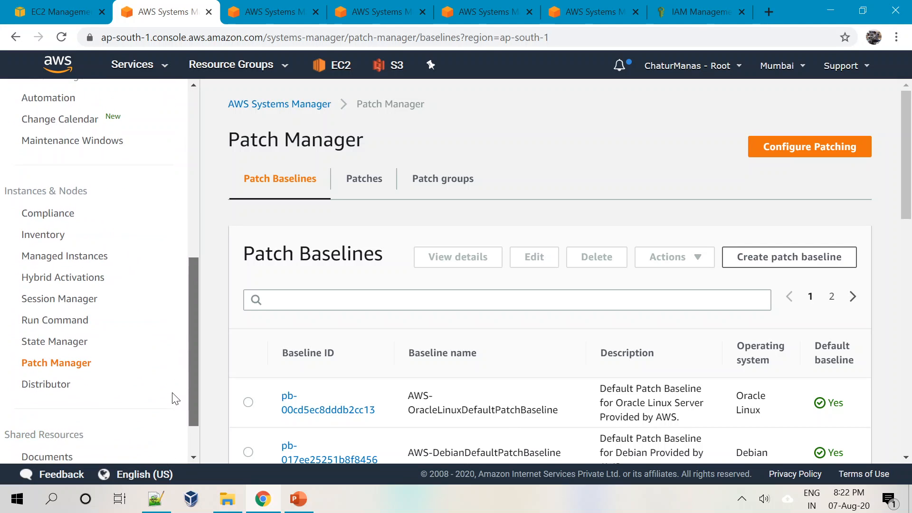
left_click(39, 384)
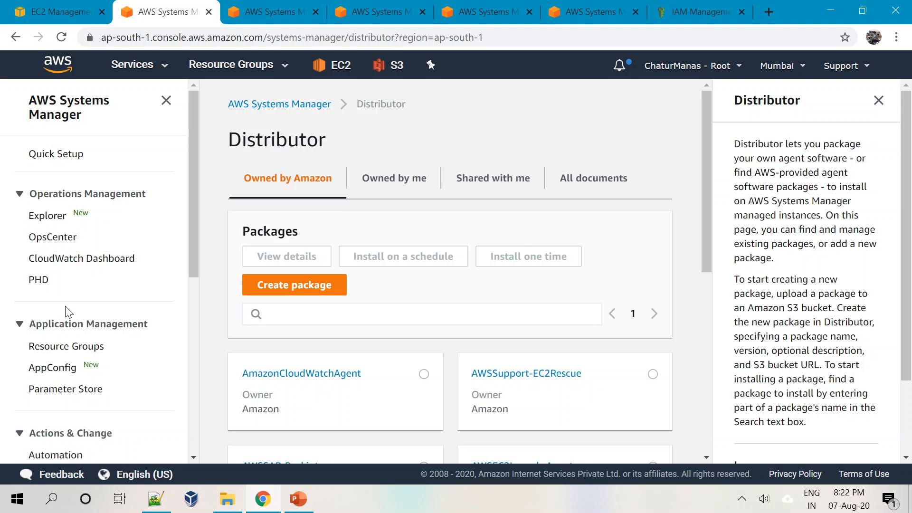
left_click_drag(195, 203, 161, 480)
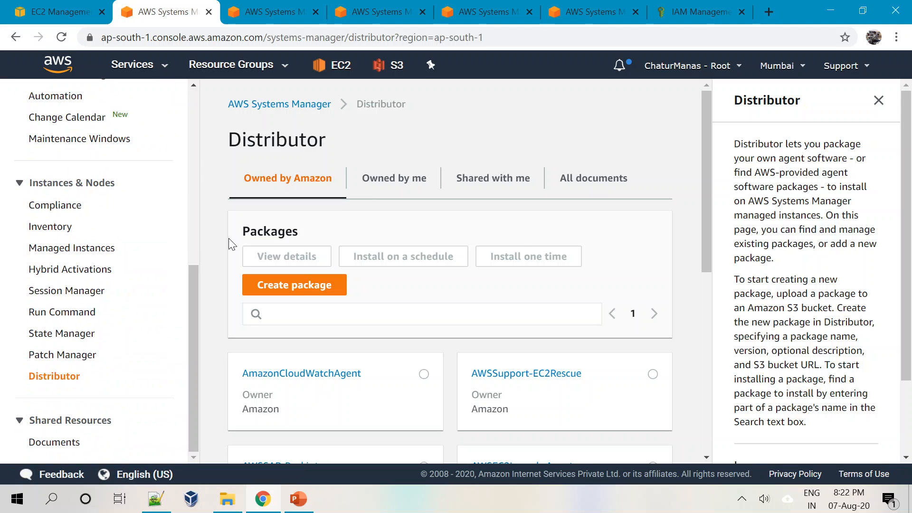
left_click_drag(194, 410, 190, 150)
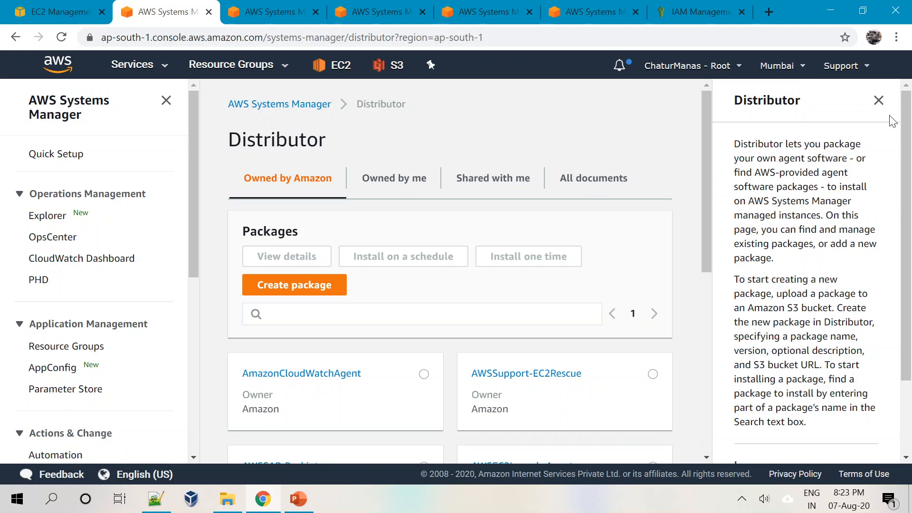
left_click(878, 100)
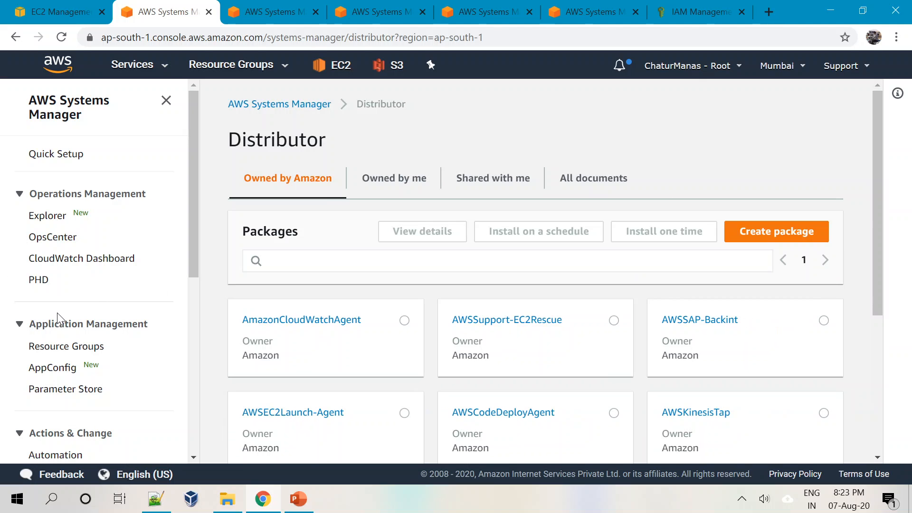
left_click_drag(192, 184, 184, 434)
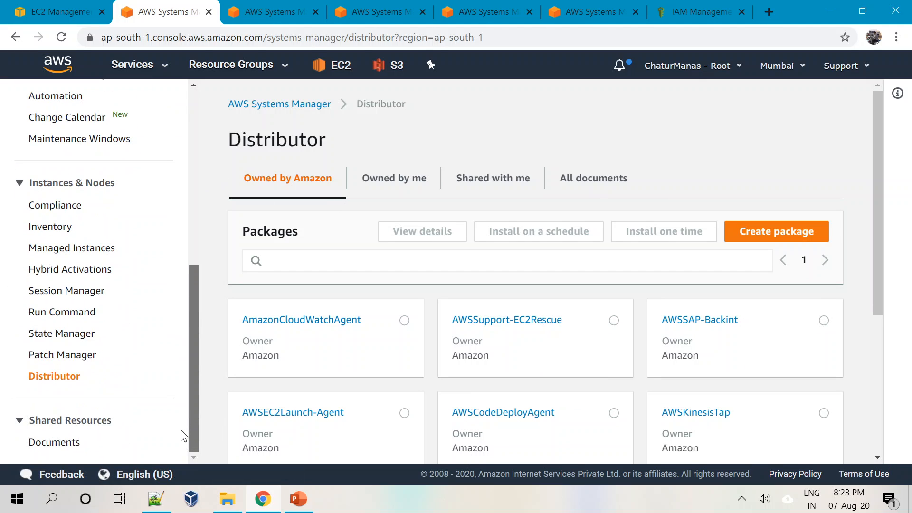